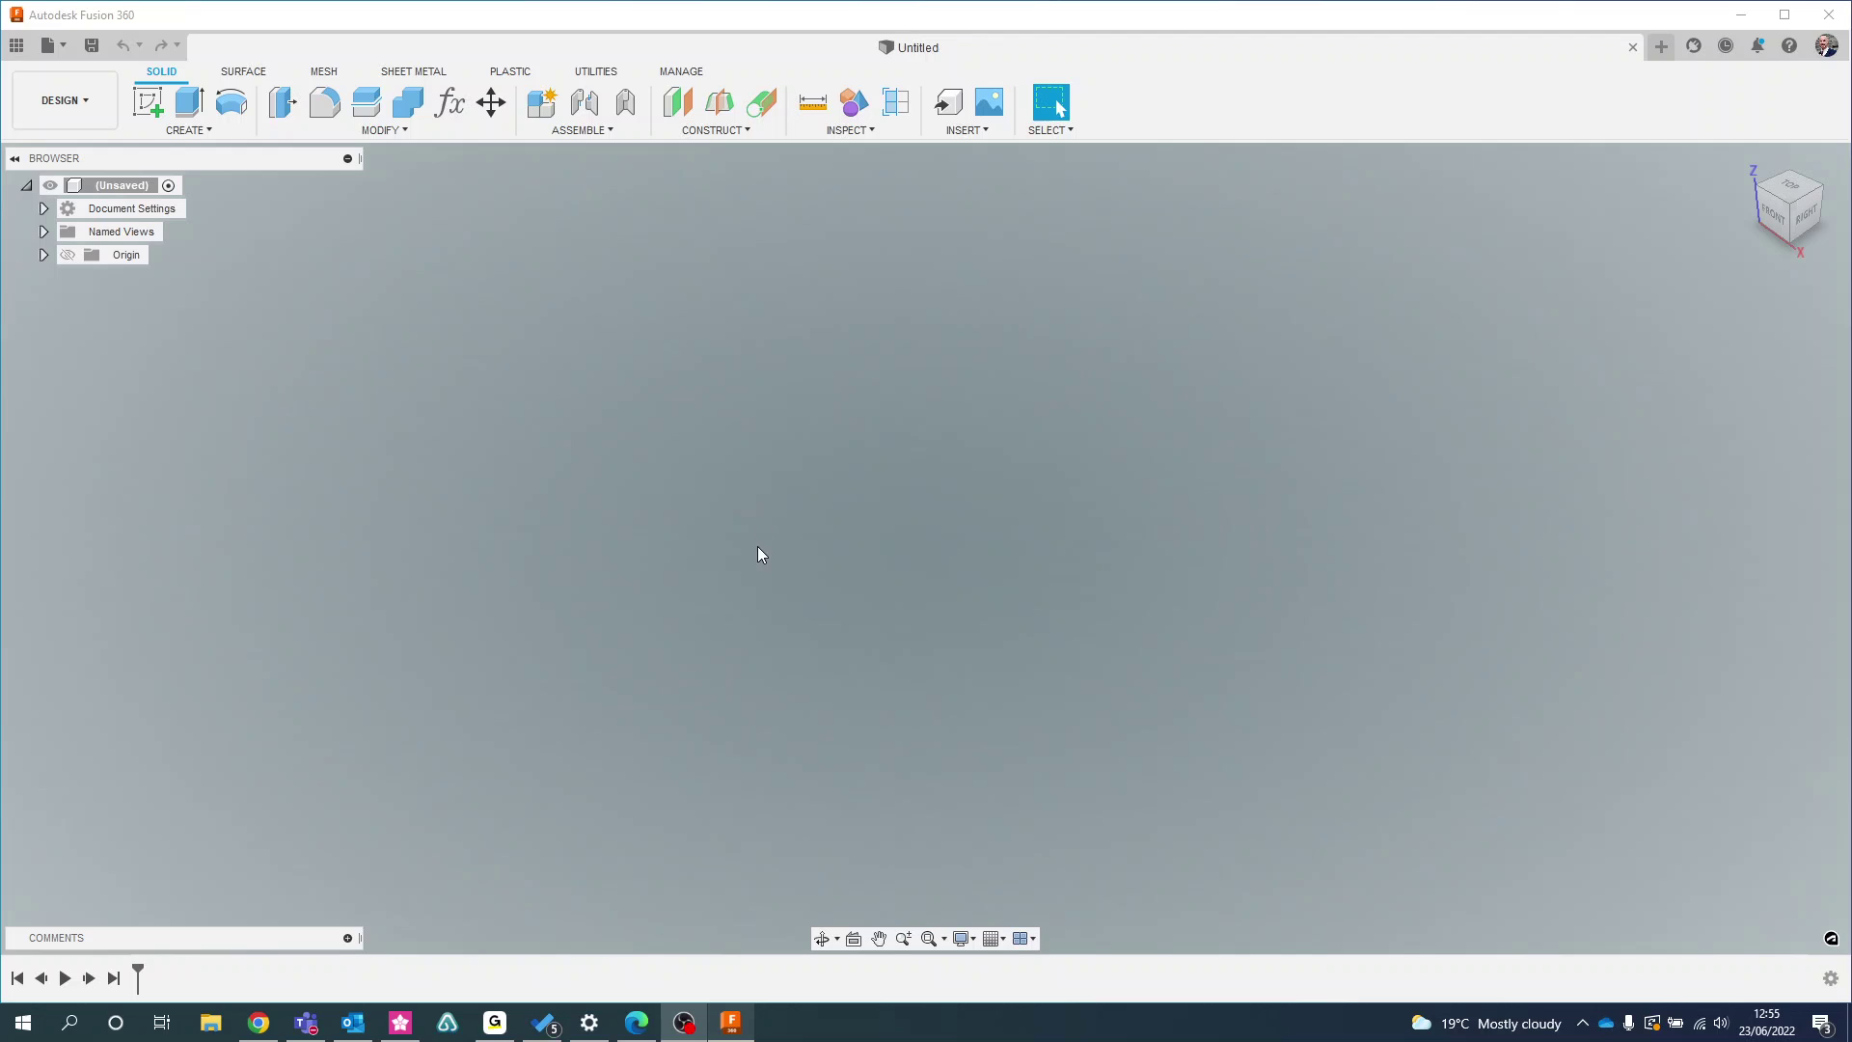
Start a sketch on the horizontal top plane and draw a two-point rectangle above the X axis, on the negative-X side of the origin
left_click(145, 106)
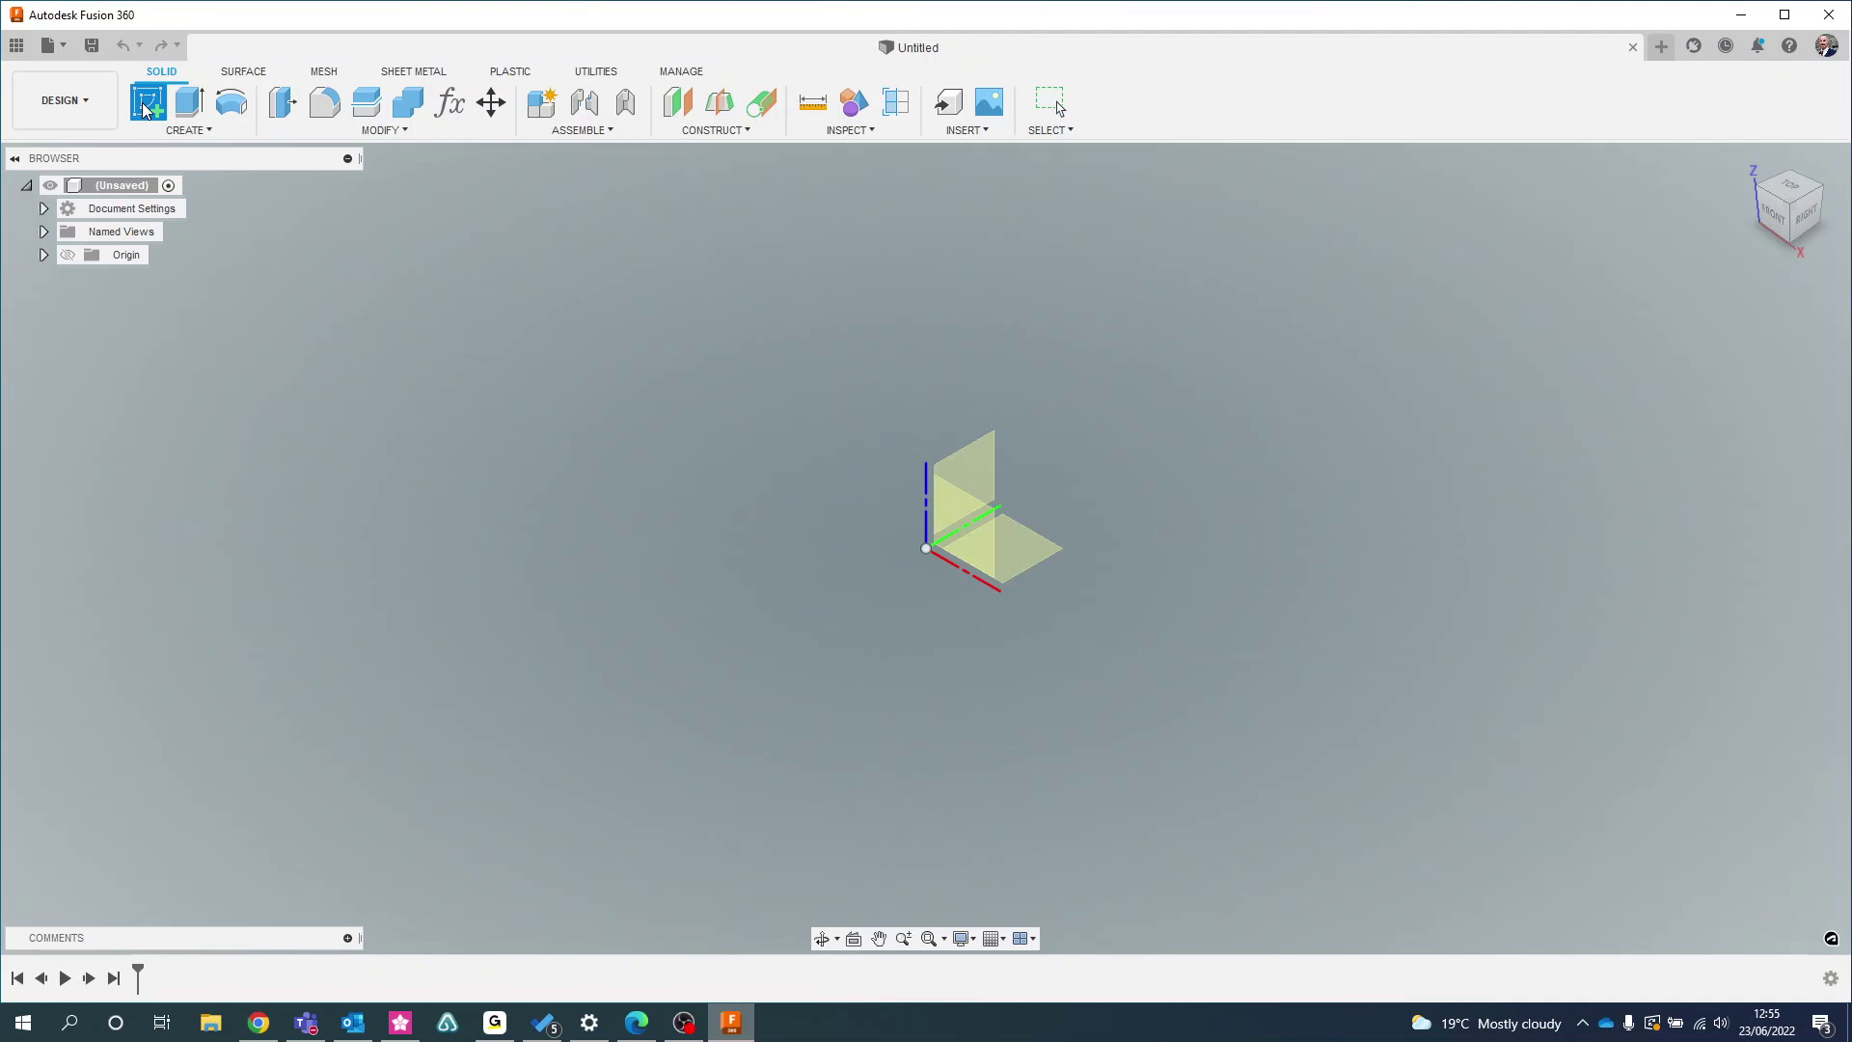
left_click(1044, 551)
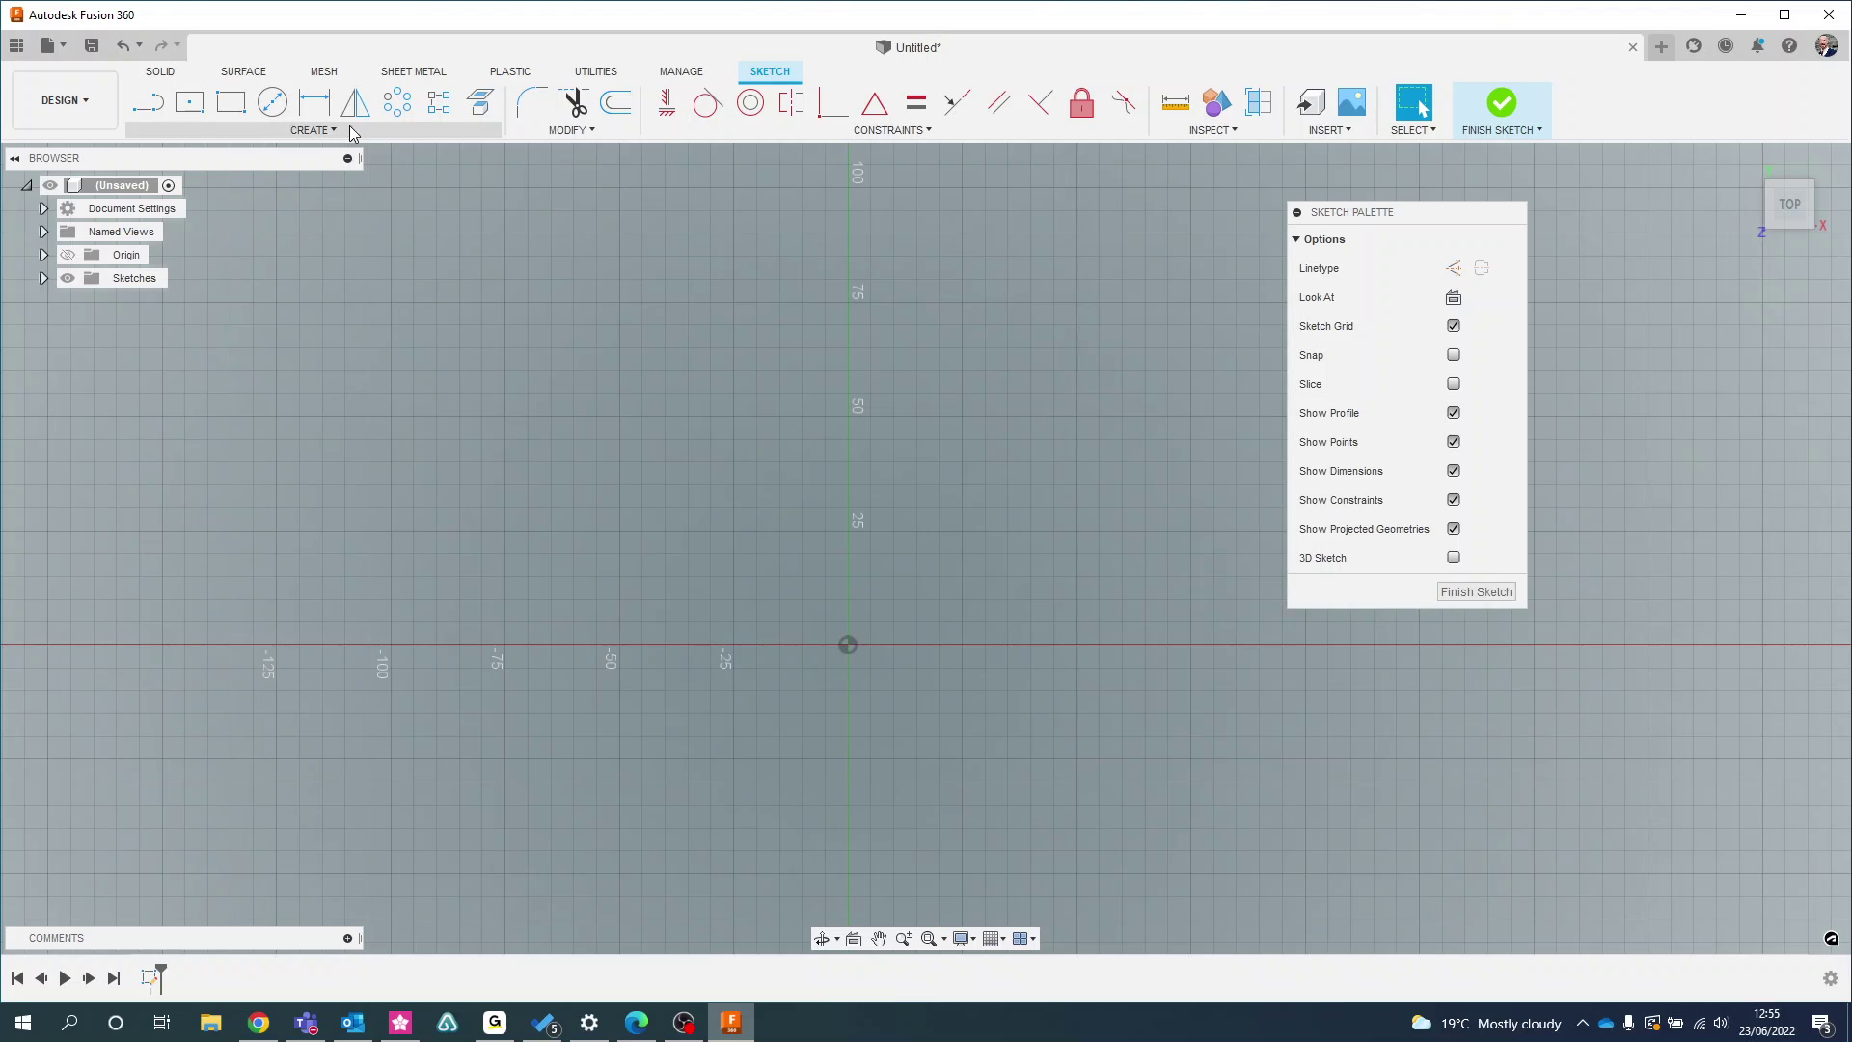
left_click(230, 103)
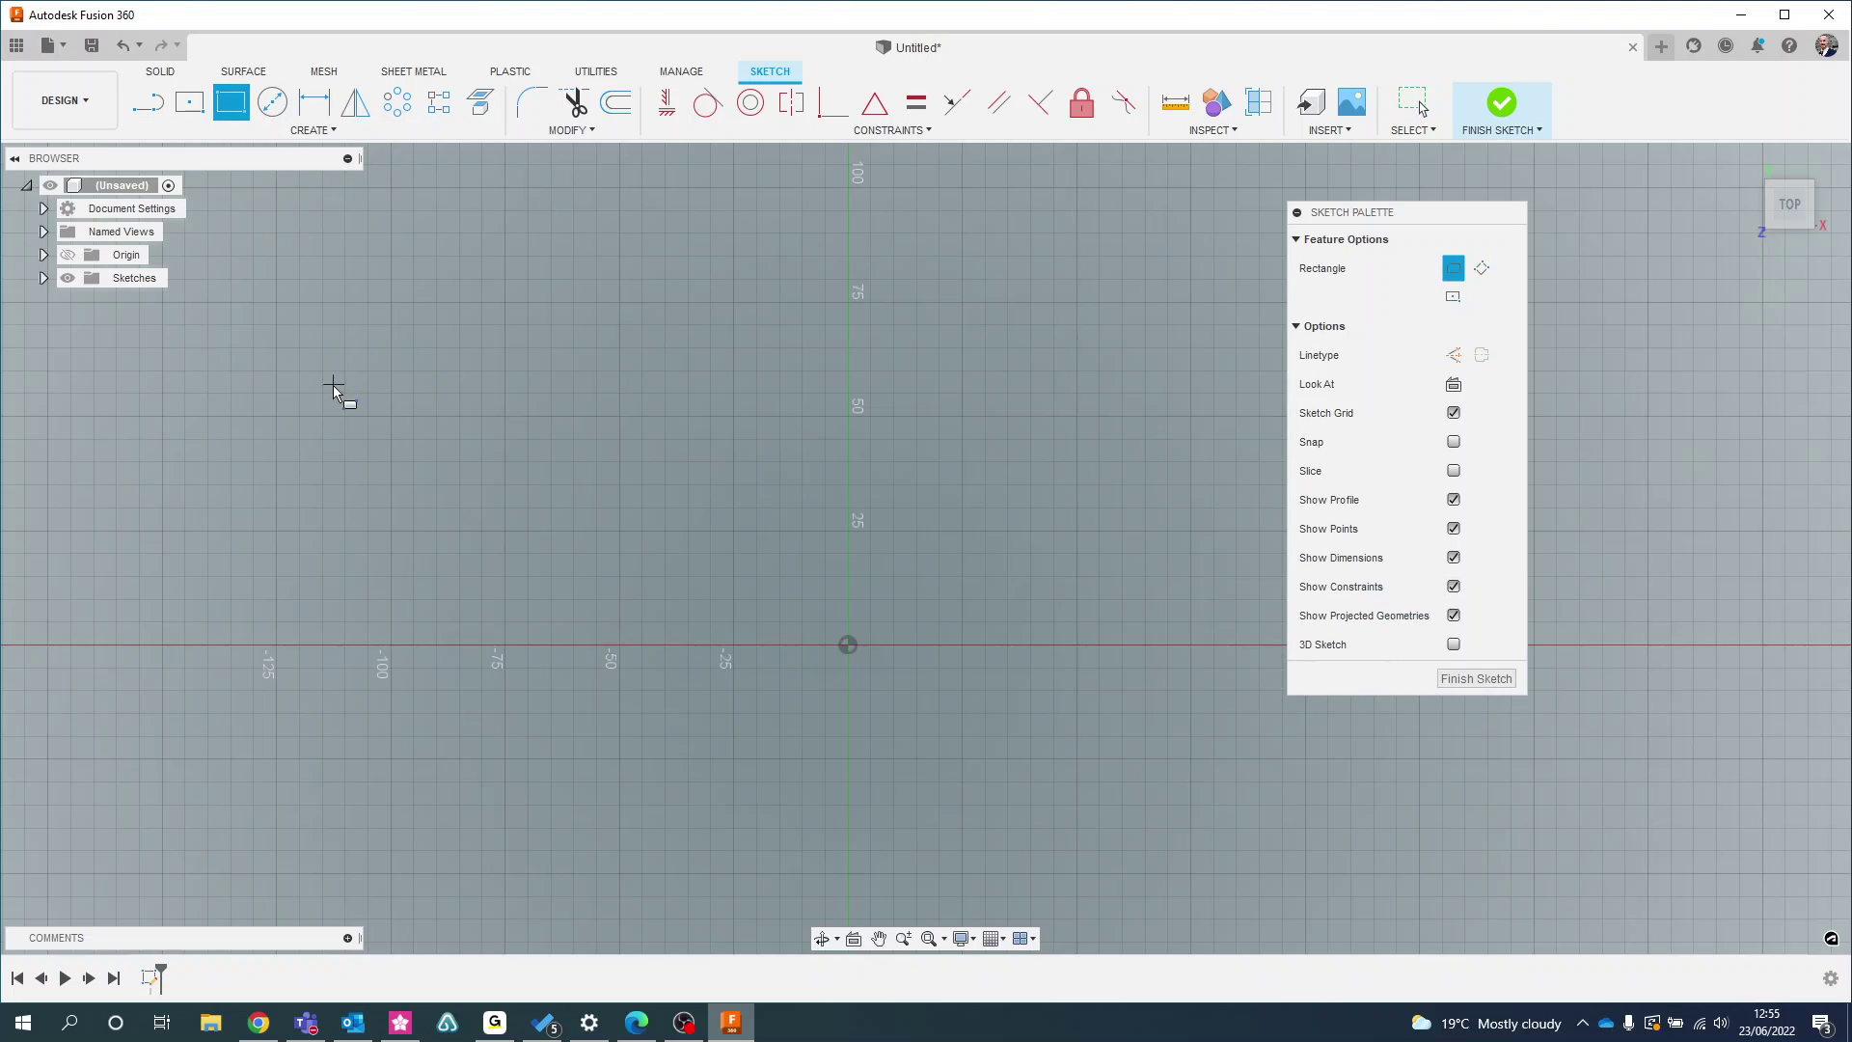
left_click(333, 345)
left_click(623, 517)
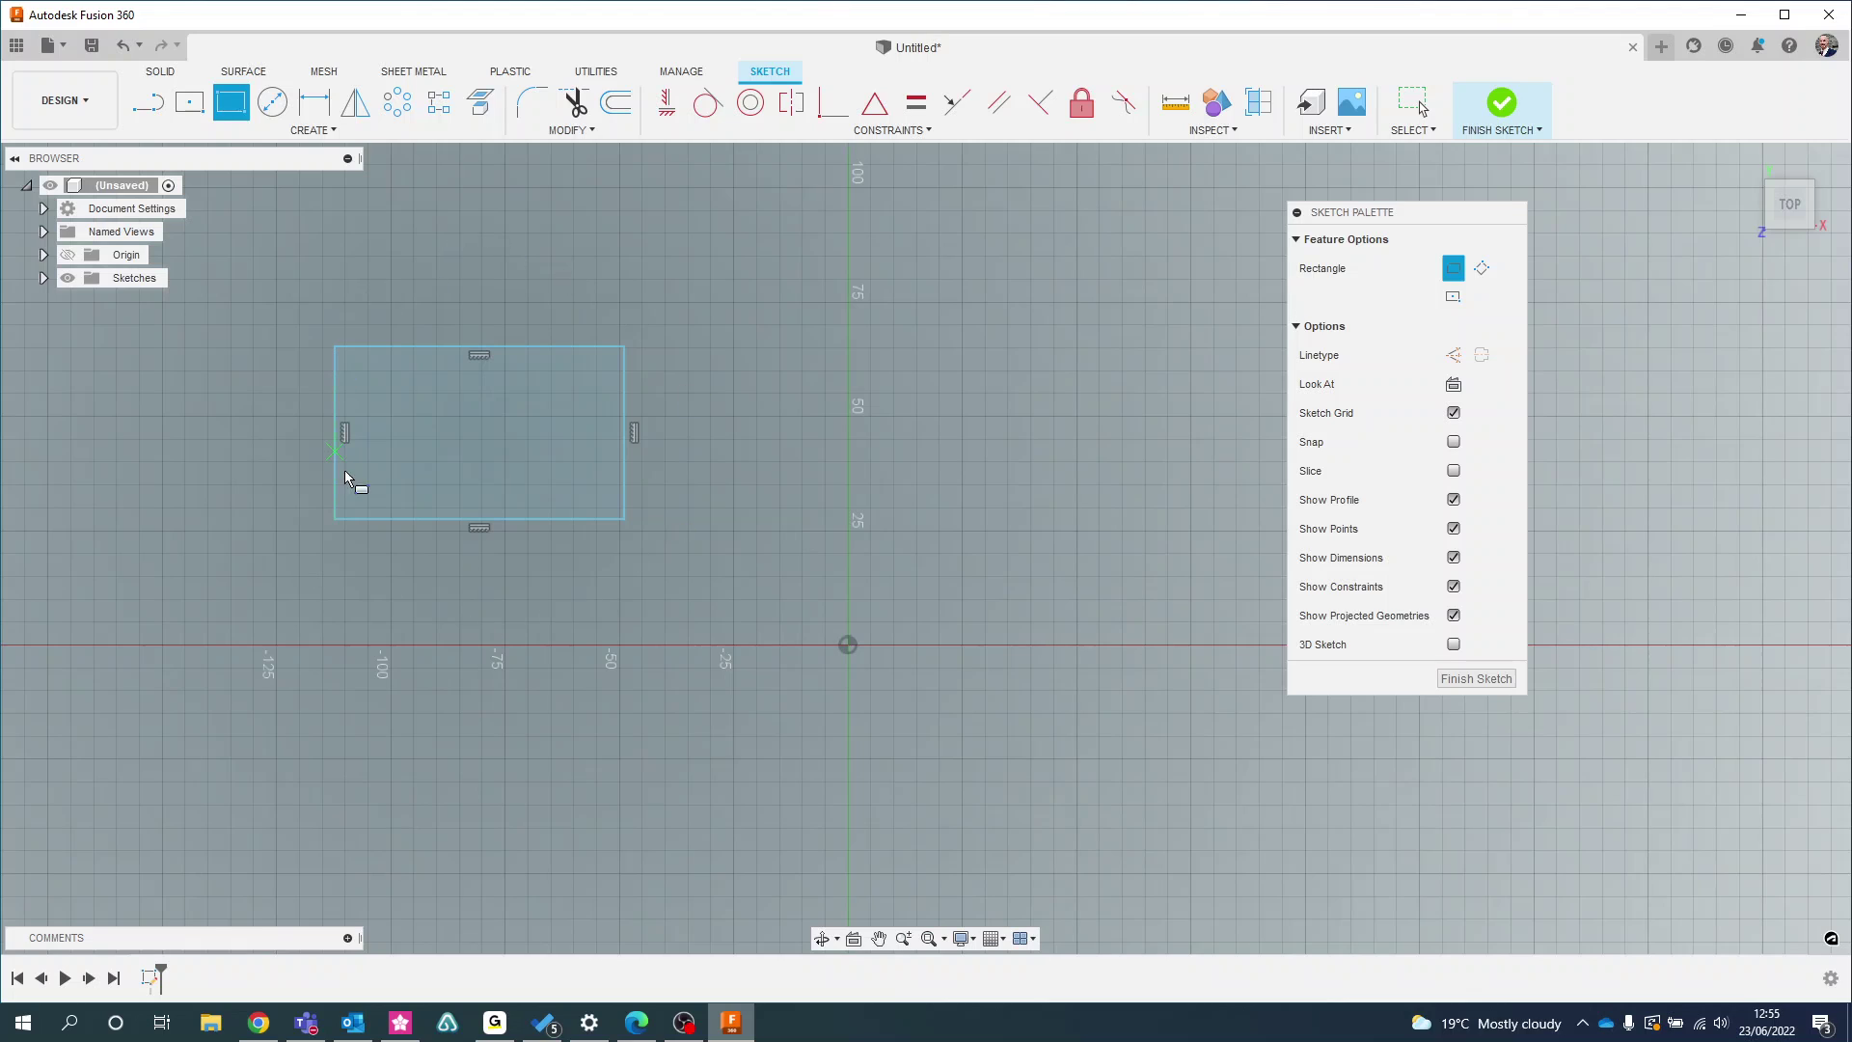
key("Escape")
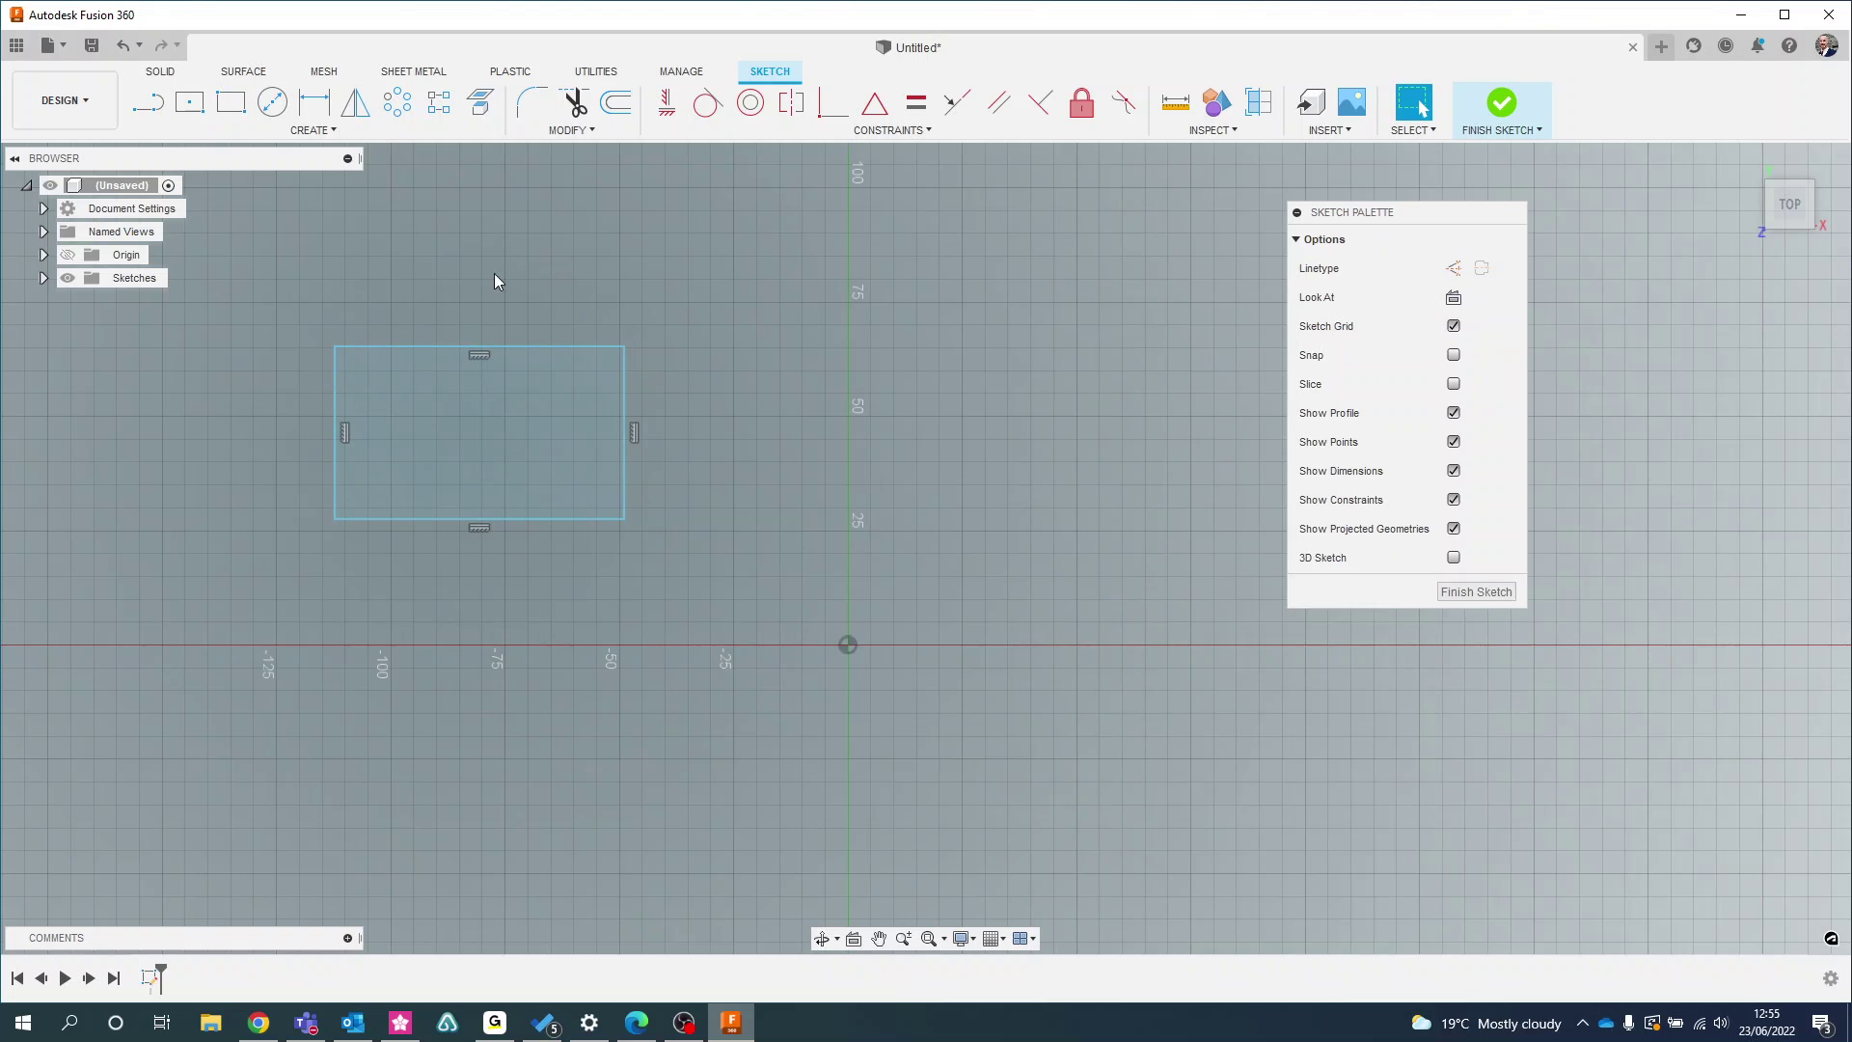
Stretch the undimensioned rectangle by moving its lower, upper and right edges outward, to a width of about 68 mm
middle_click_drag(430, 445, 482, 450)
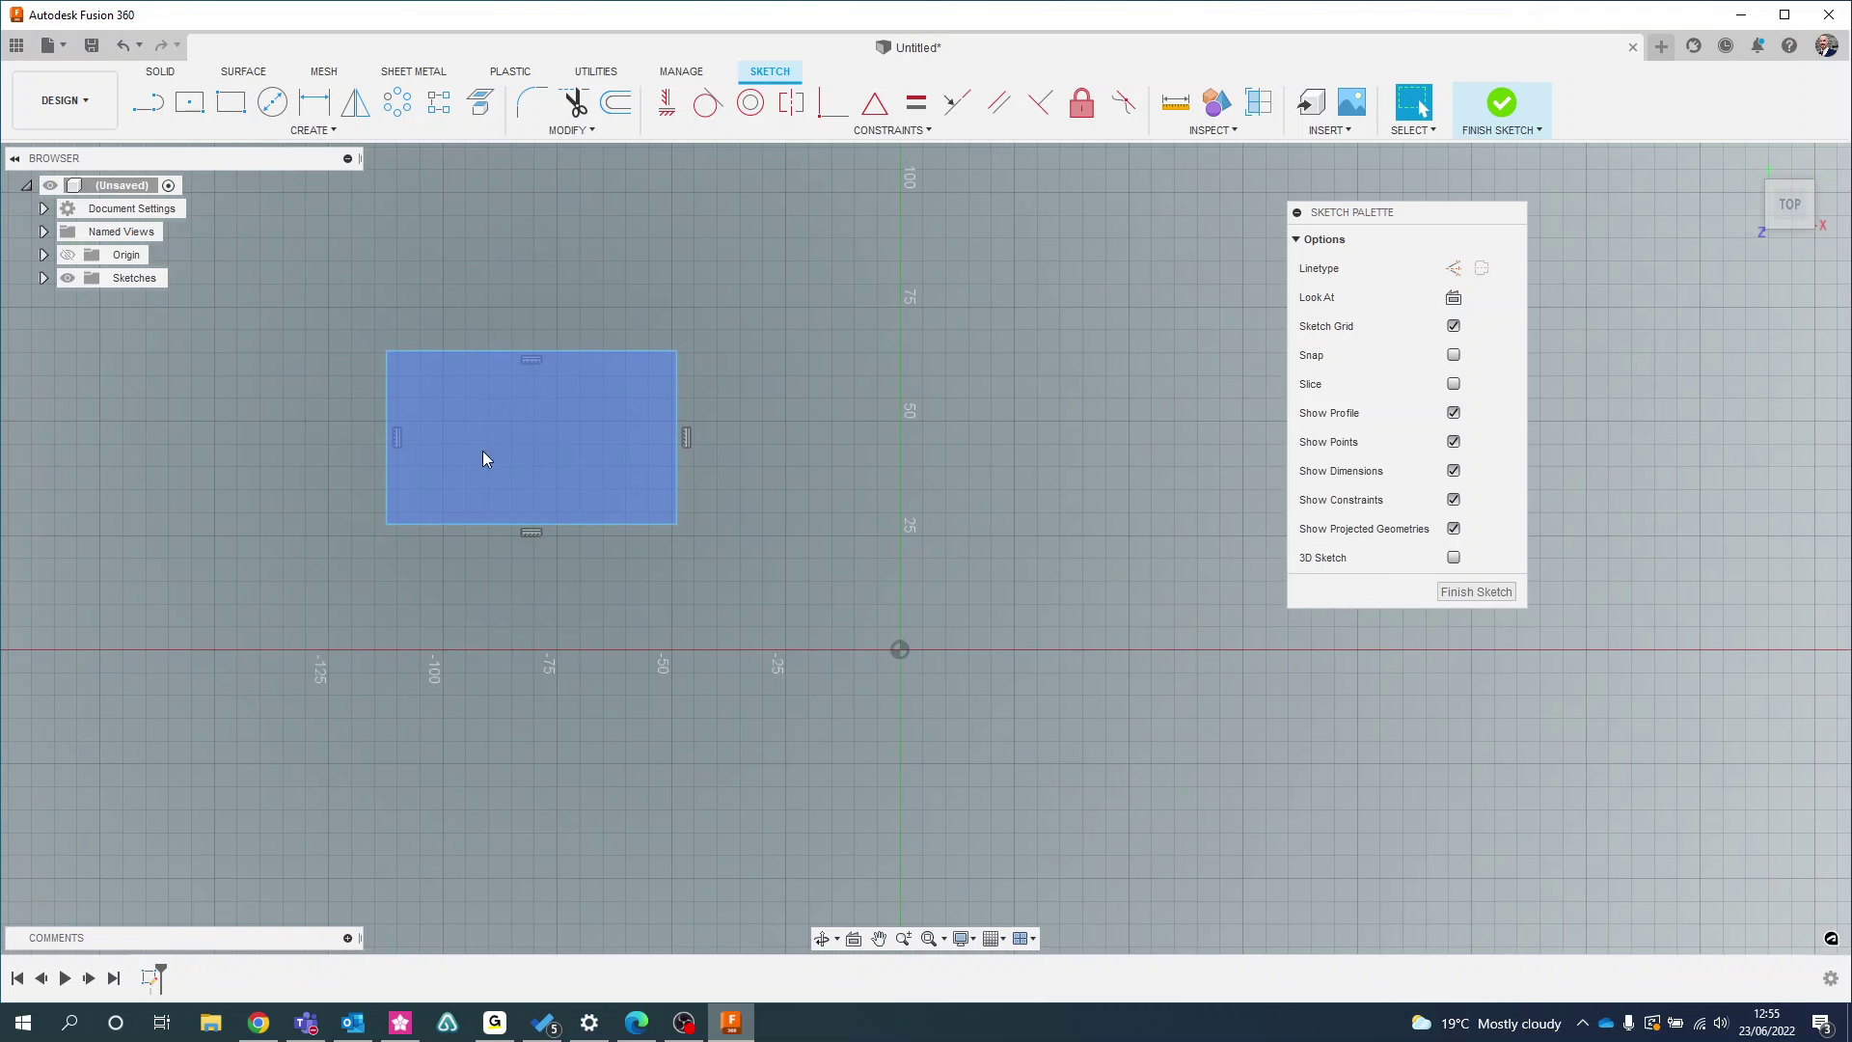
mouse_move(434, 533)
left_mouse_down()
mouse_move(447, 500)
mouse_move(463, 541)
mouse_move(482, 494)
mouse_move(403, 491)
left_mouse_up()
mouse_move(490, 351)
left_mouse_down()
mouse_move(490, 386)
mouse_move(504, 336)
left_mouse_up()
mouse_move(679, 401)
left_mouse_down()
mouse_move(664, 399)
mouse_move(711, 412)
left_mouse_up()
key("Escape")
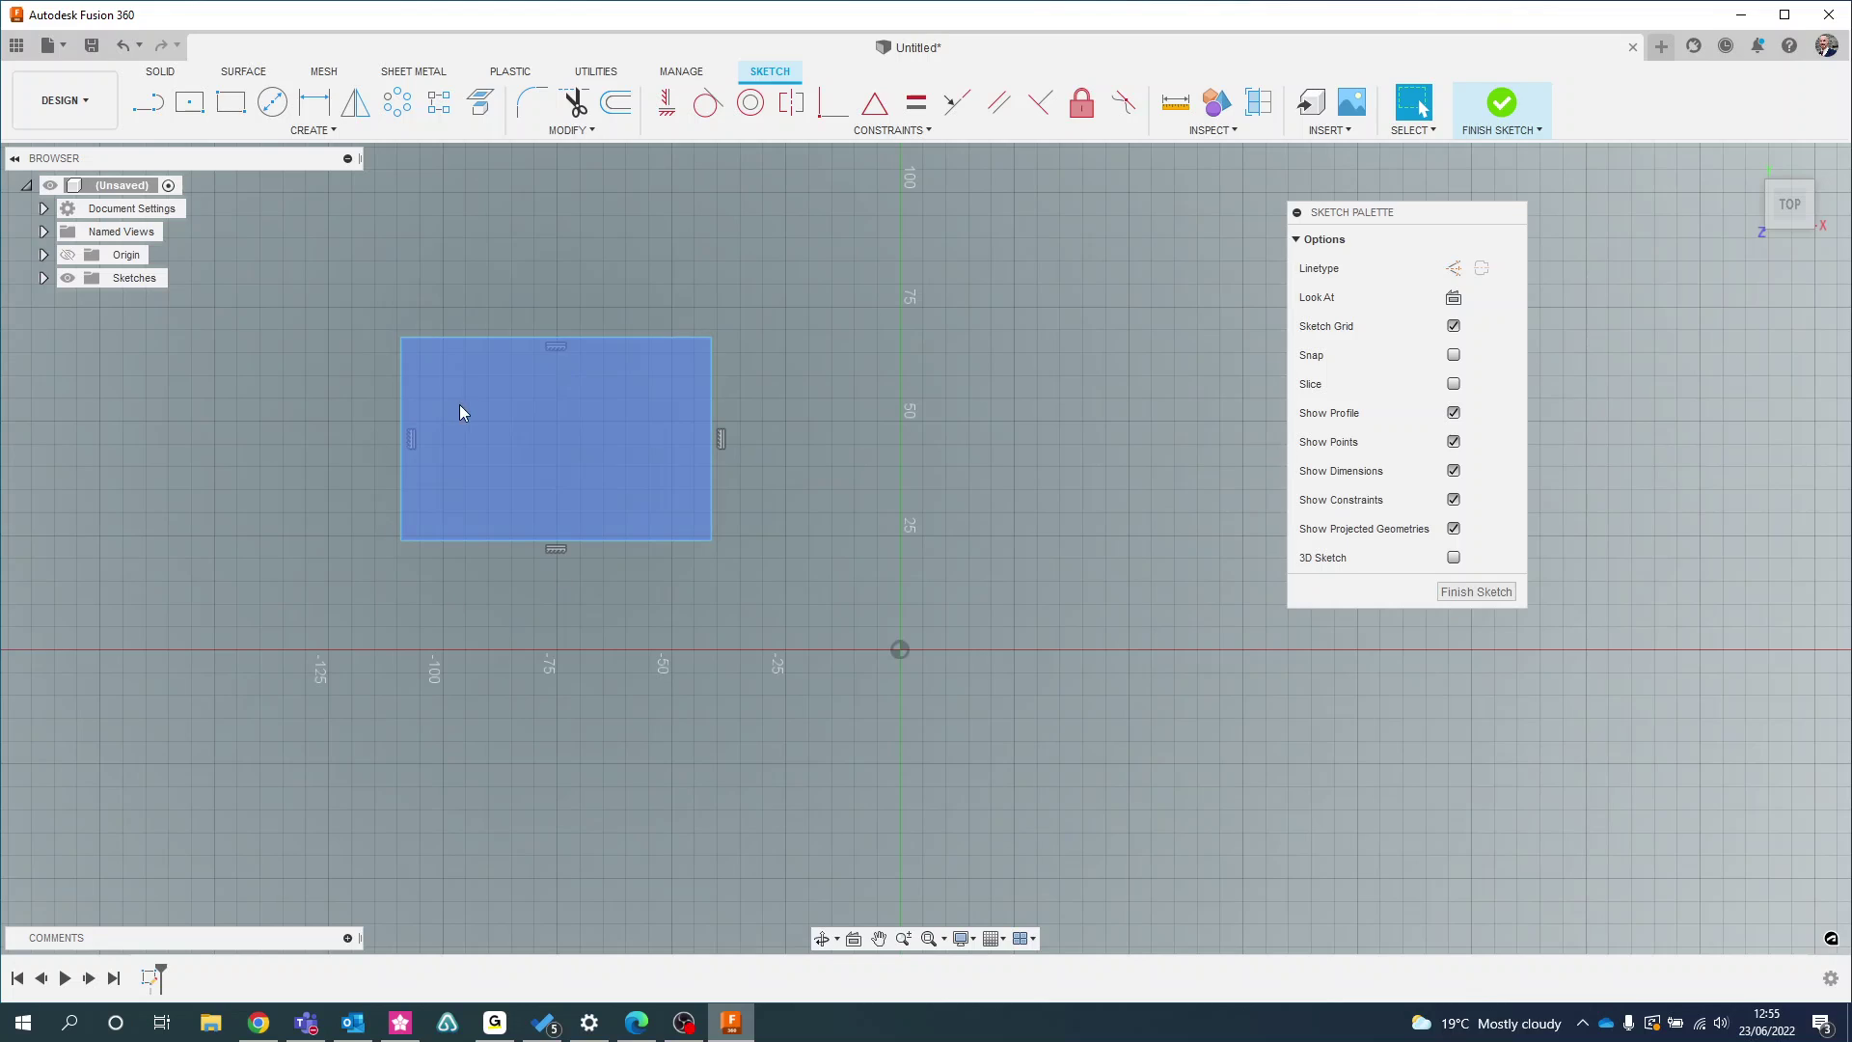
Dimension the rectangle's upper edge to a width of 100 mm
left_click(319, 117)
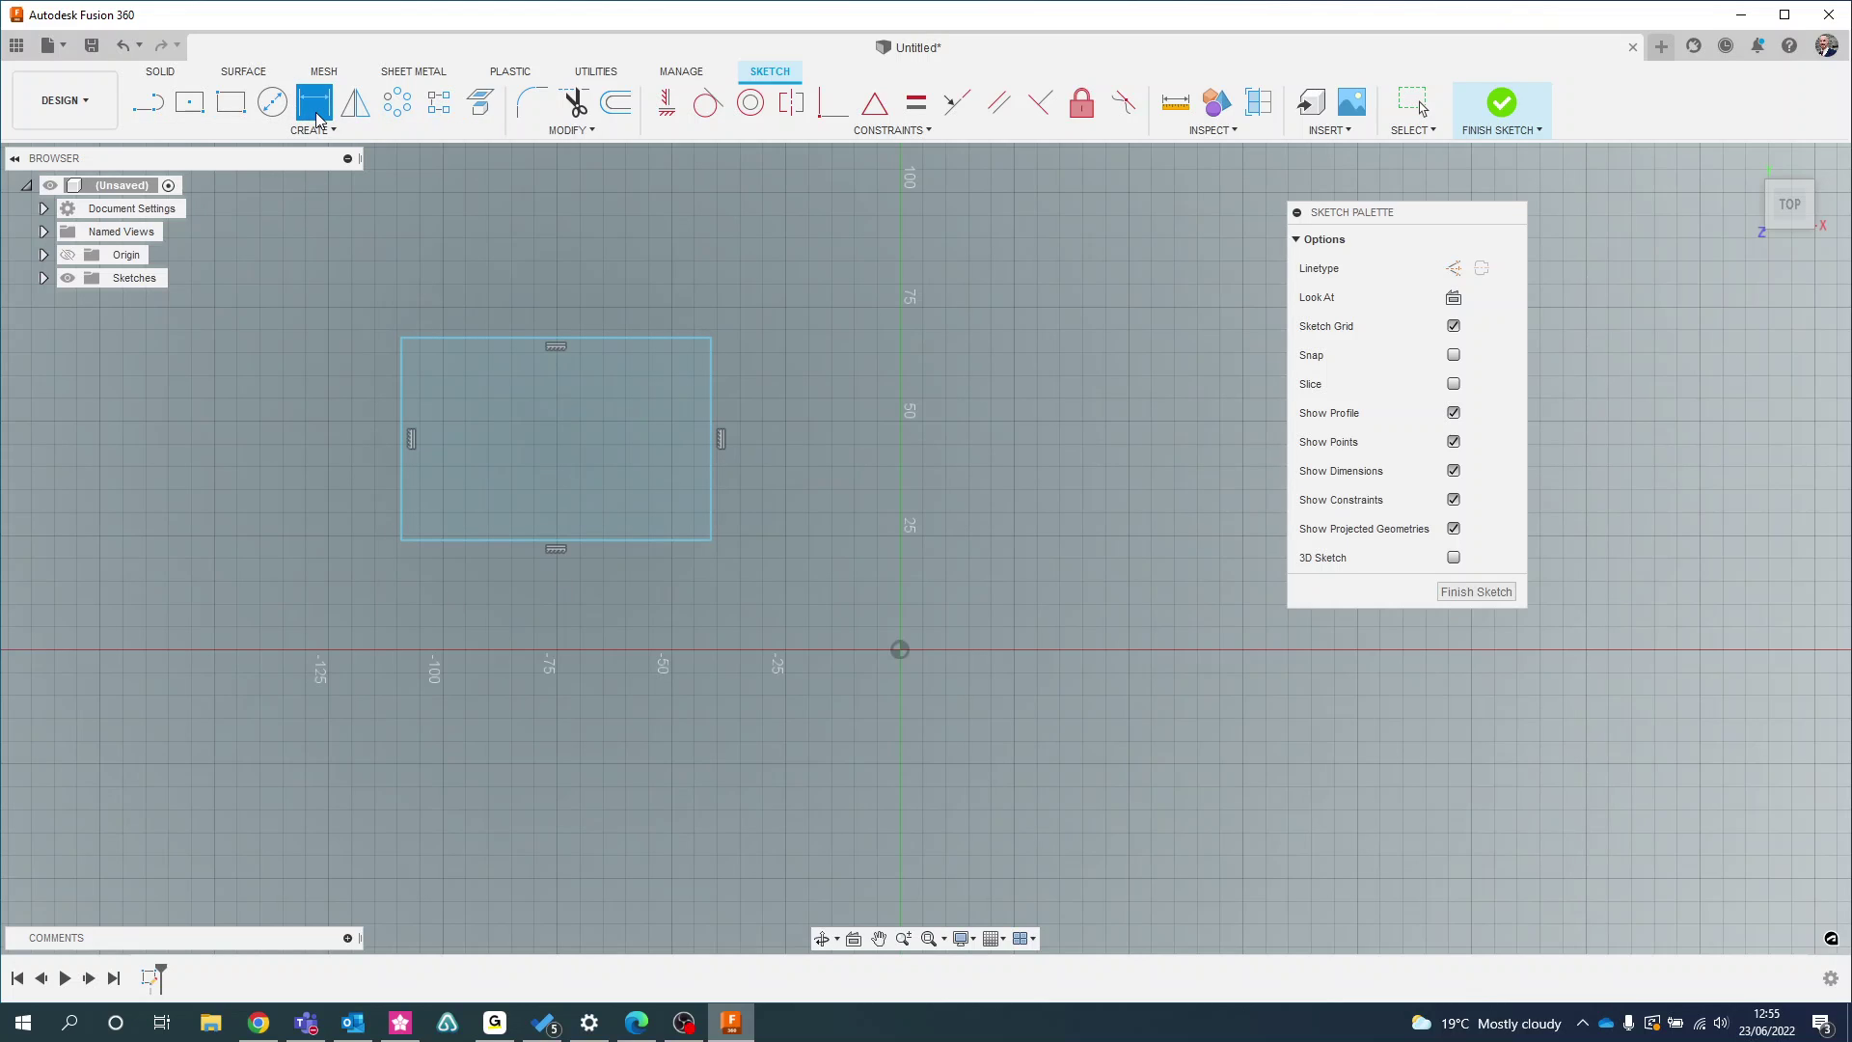
left_click(538, 337)
left_click(557, 272)
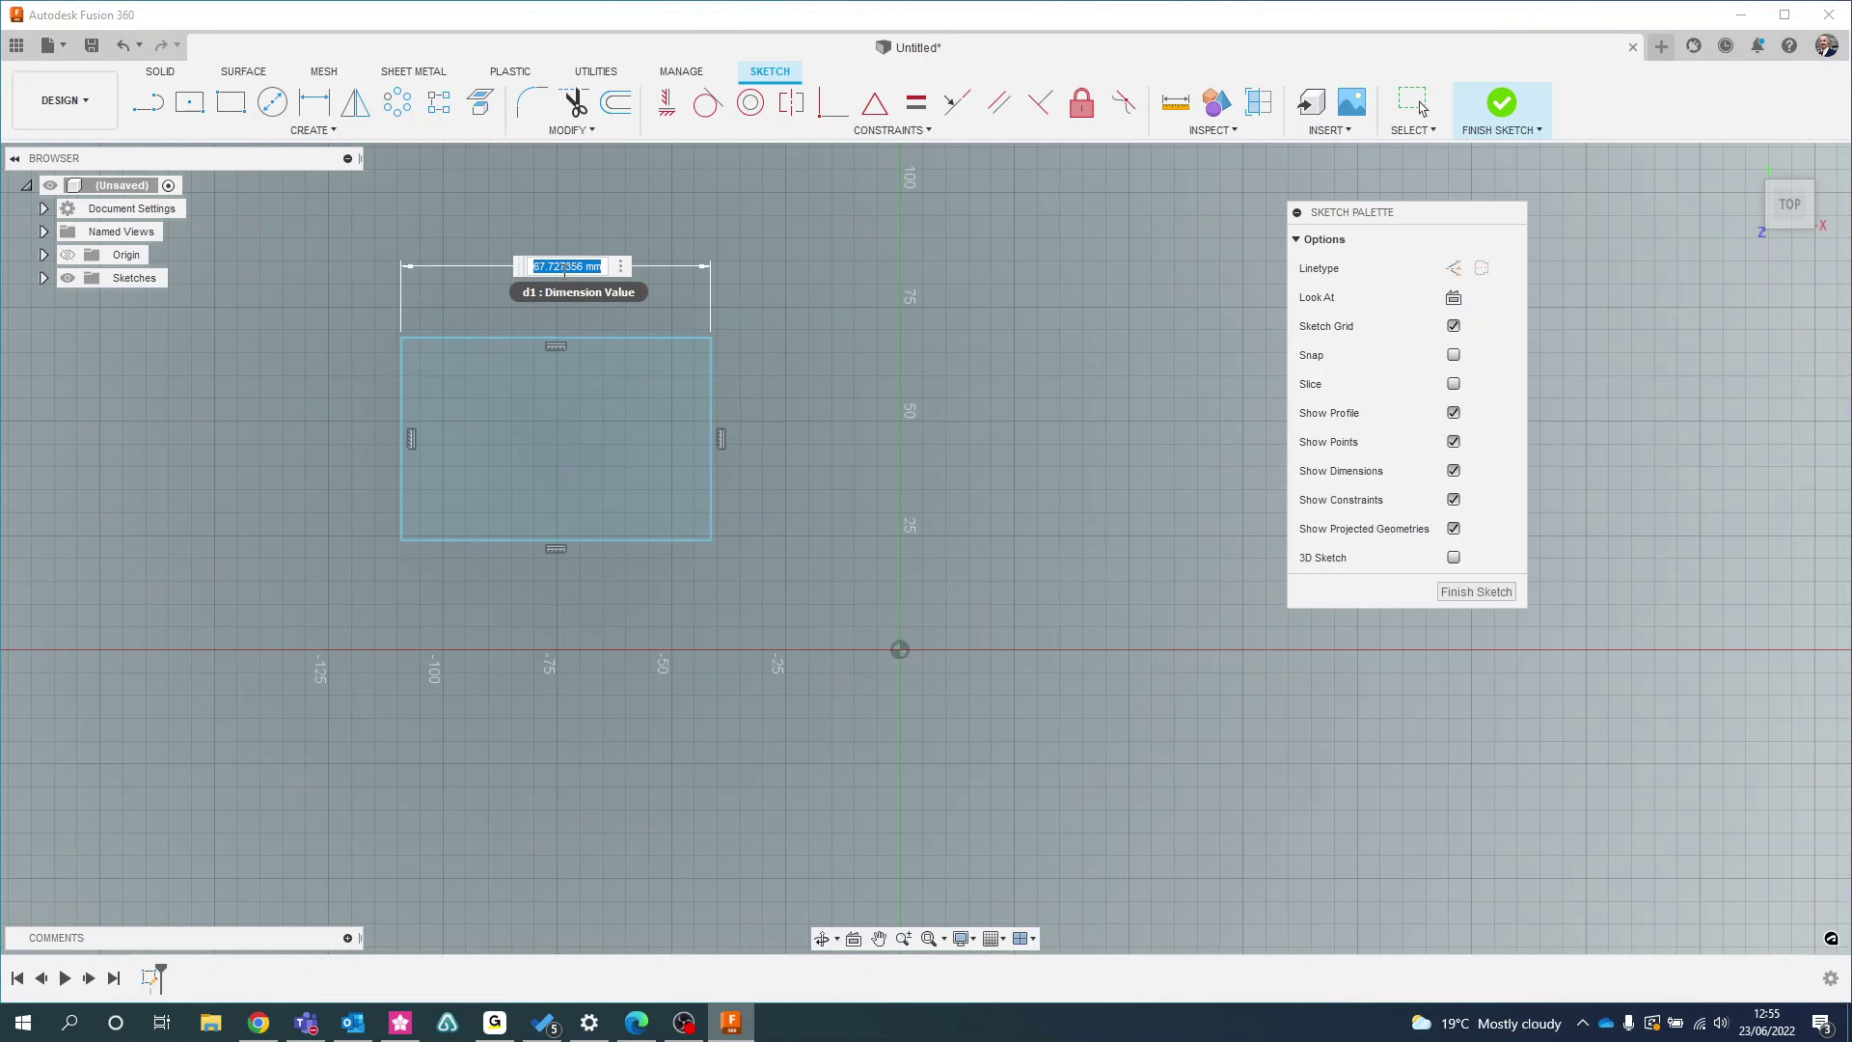
type("100")
key("Return")
Dimension the rectangle's left edge to a height of 50 mm
scroll(563, 270, "up", 3)
scroll(675, 424, "down", 4)
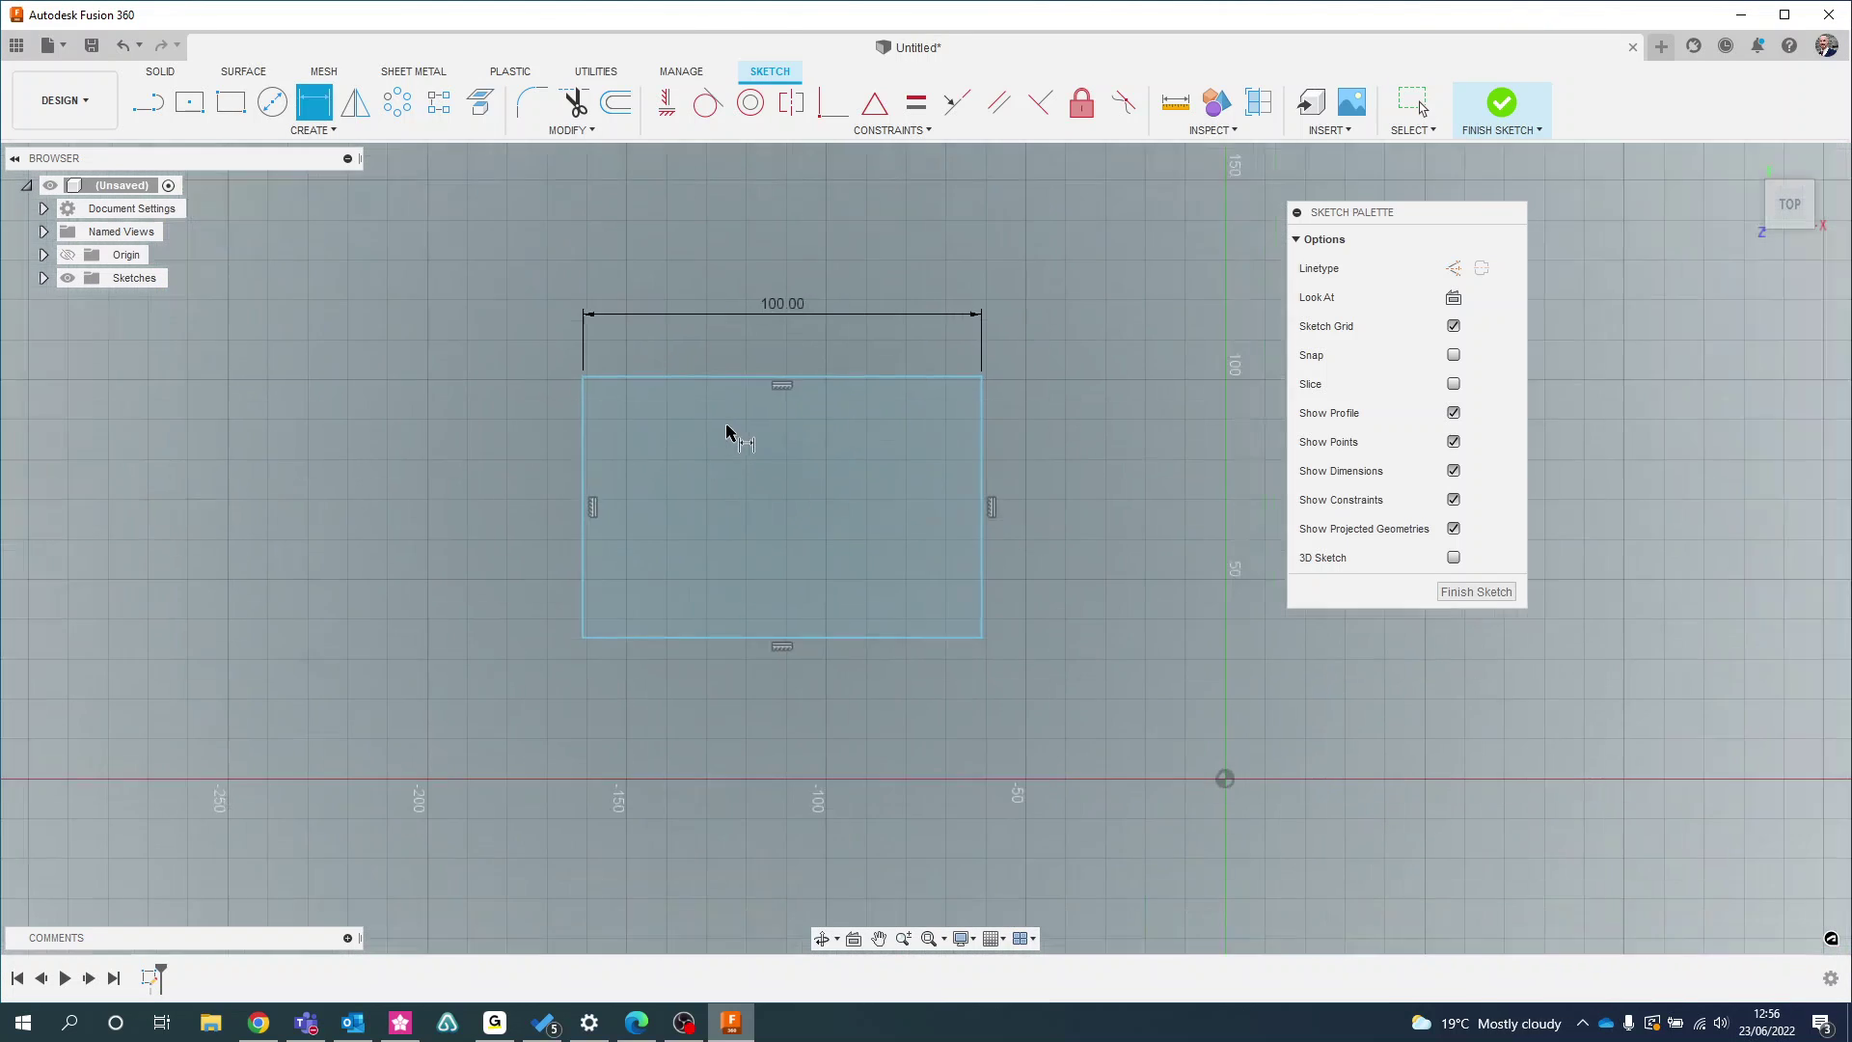
scroll(726, 431, "down", 2)
left_click(629, 430)
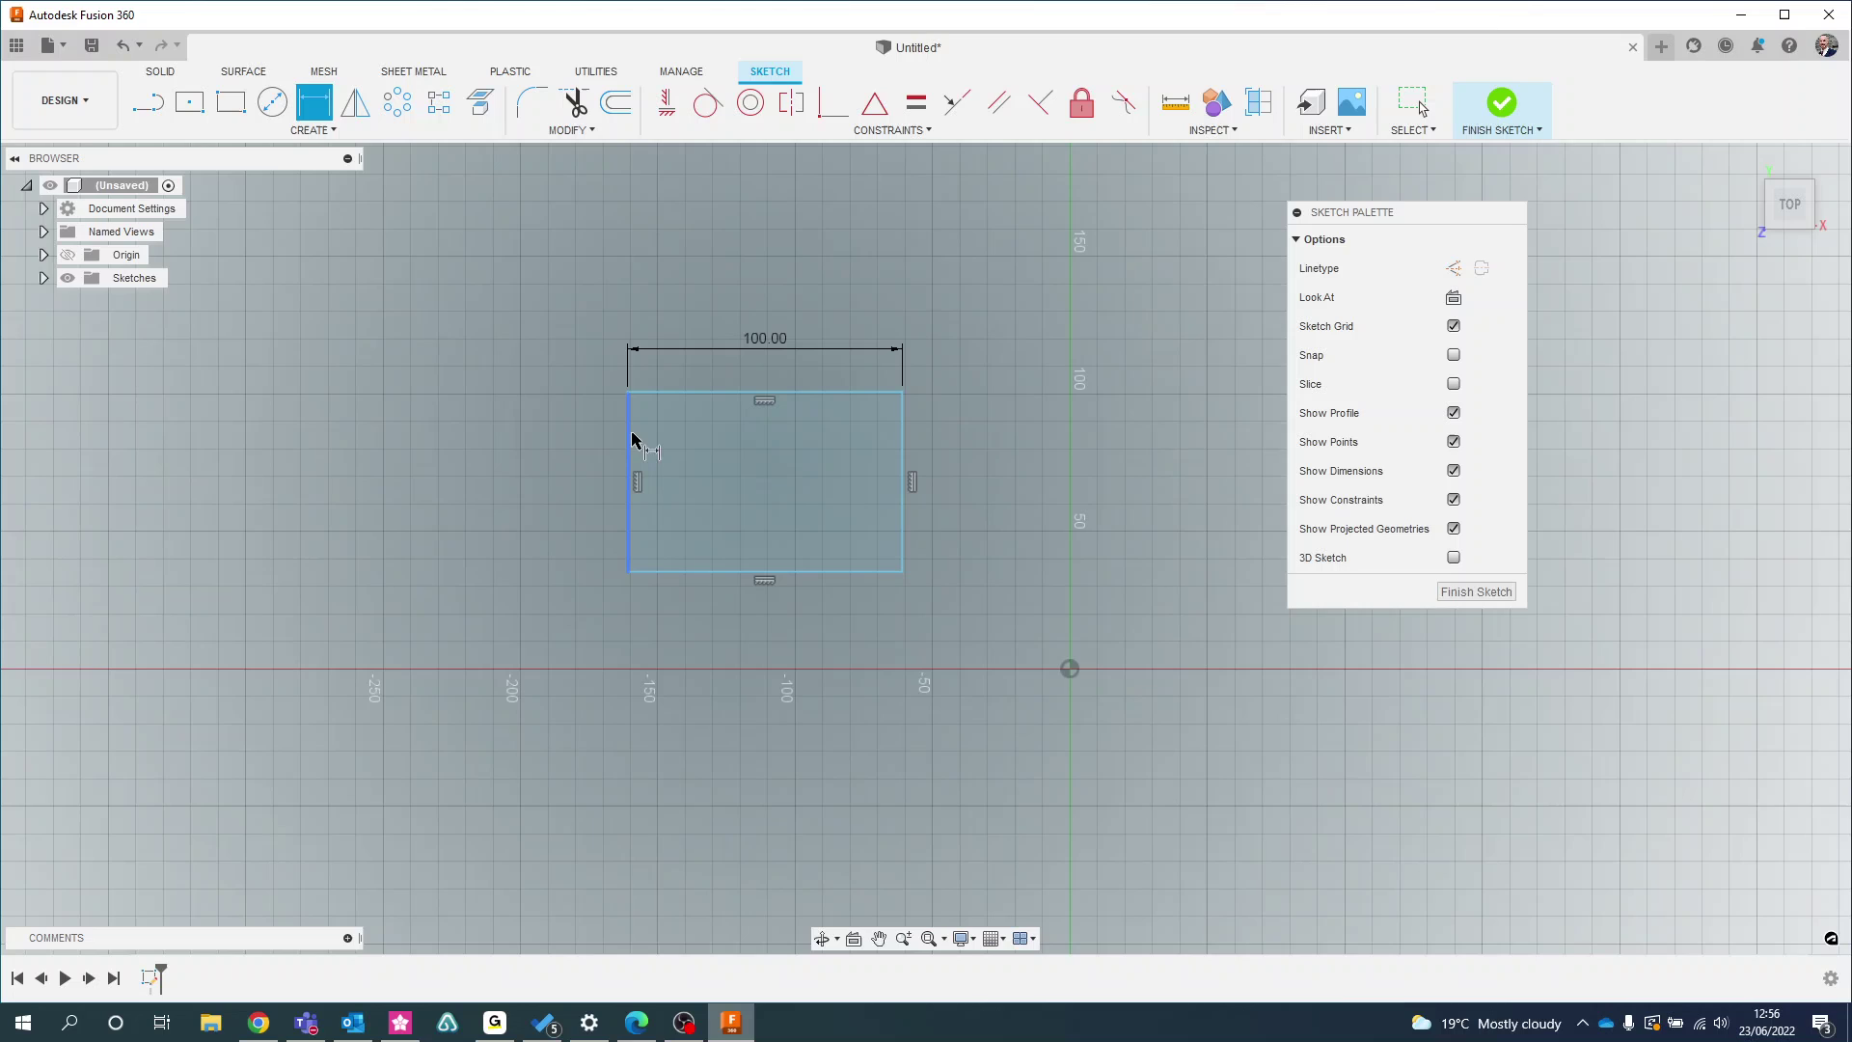
left_click(538, 482)
type("50")
key("Return")
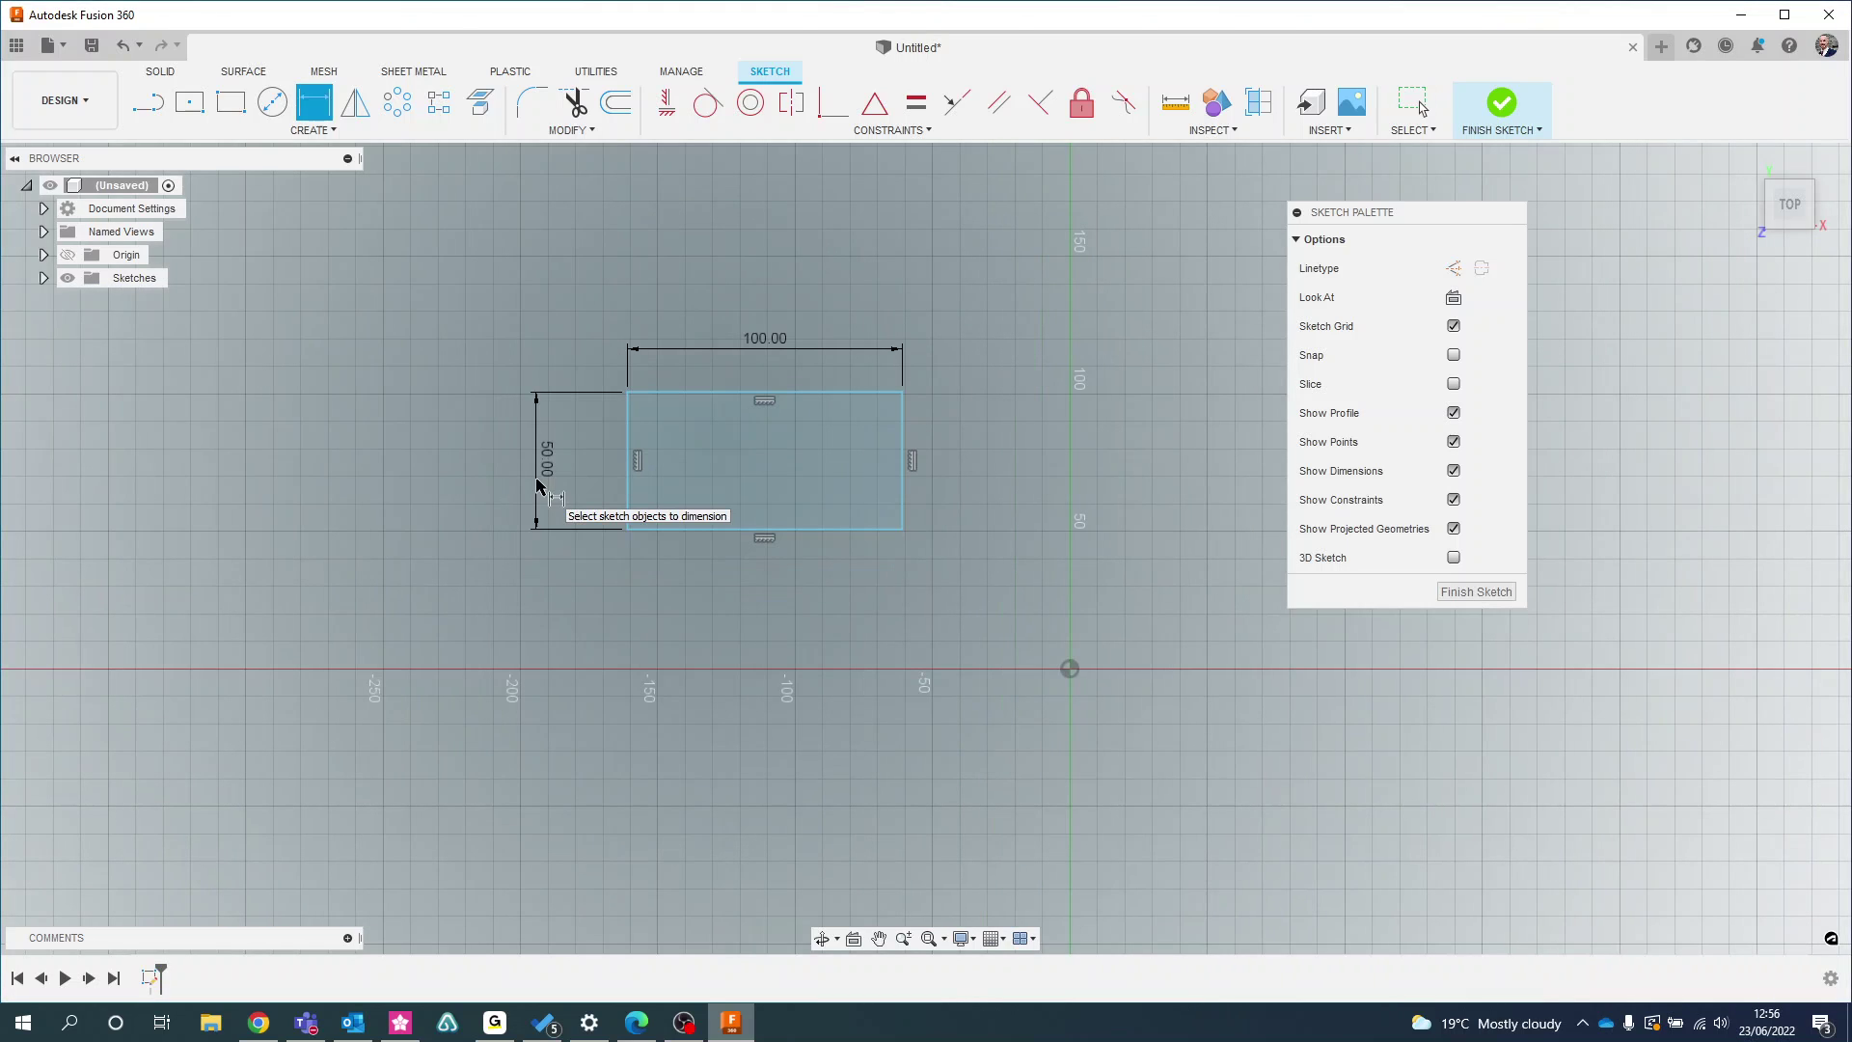
key("Escape")
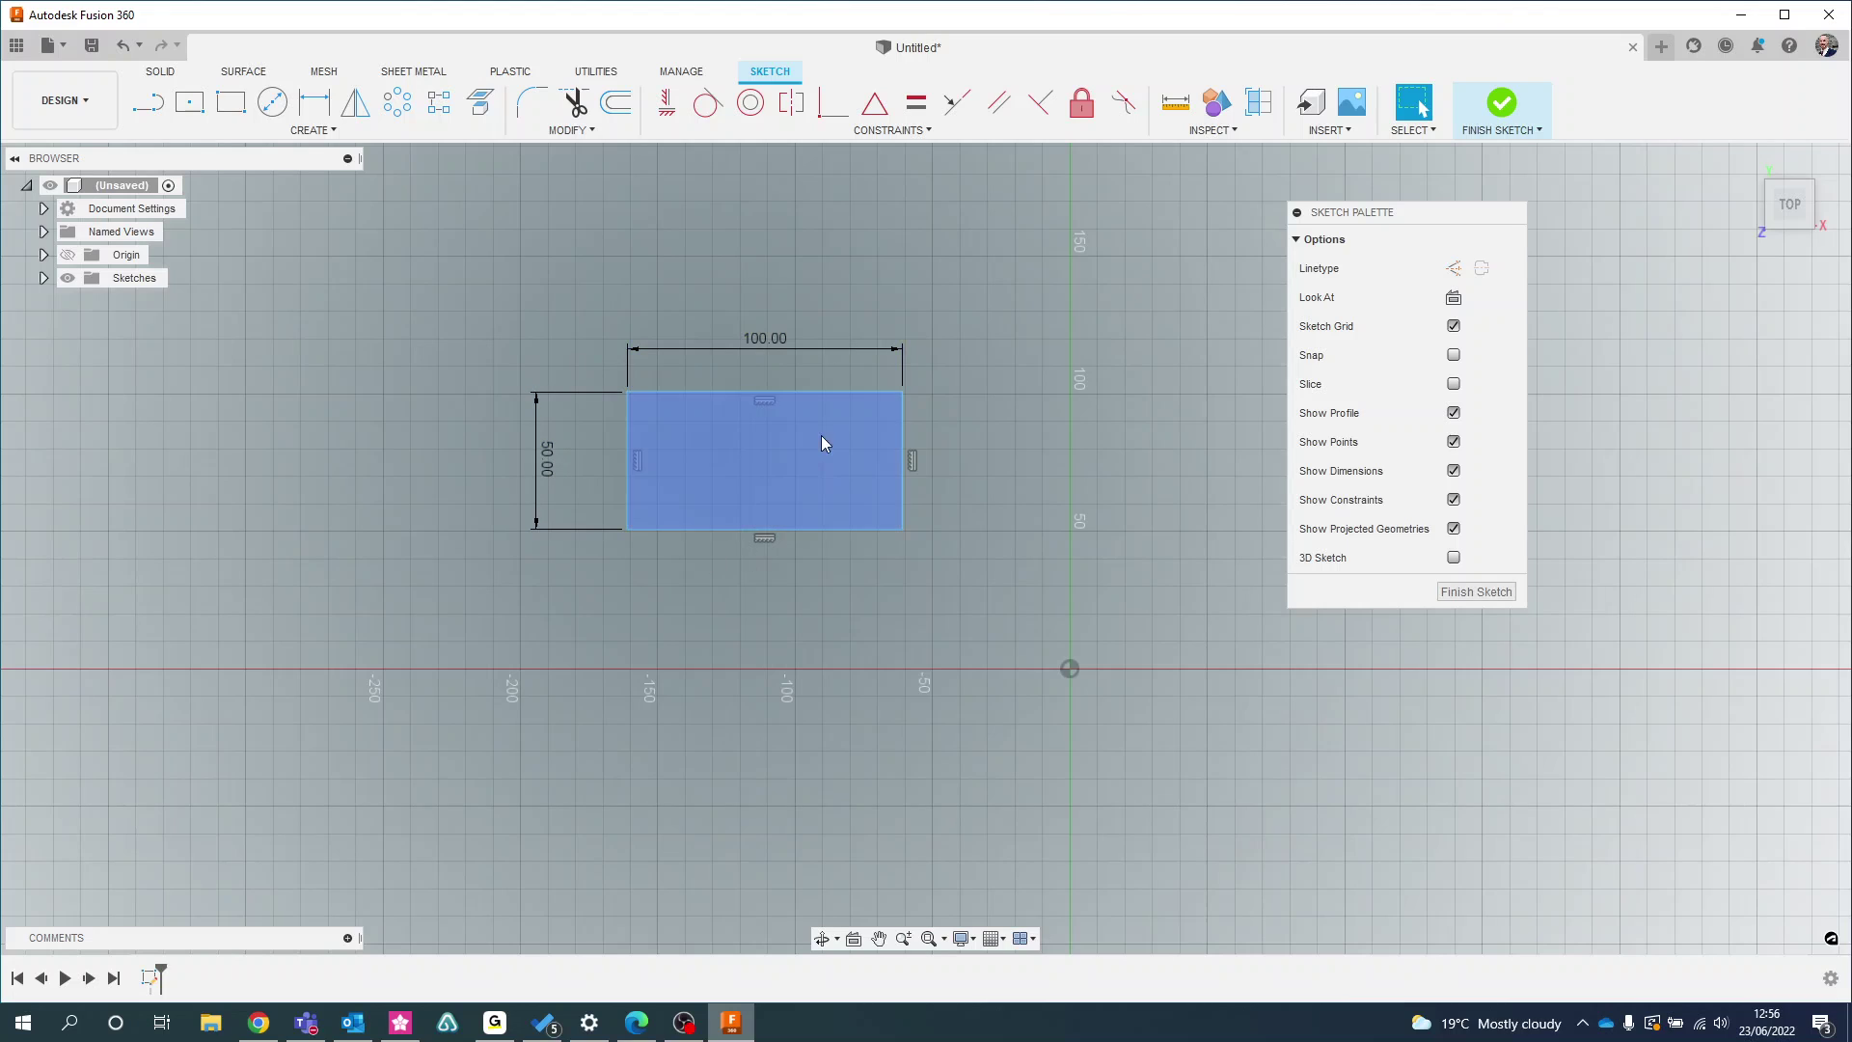
Move the dimensioned rectangle freely around the sketch by its upper, left and right edges
scroll(772, 466, "up", 2)
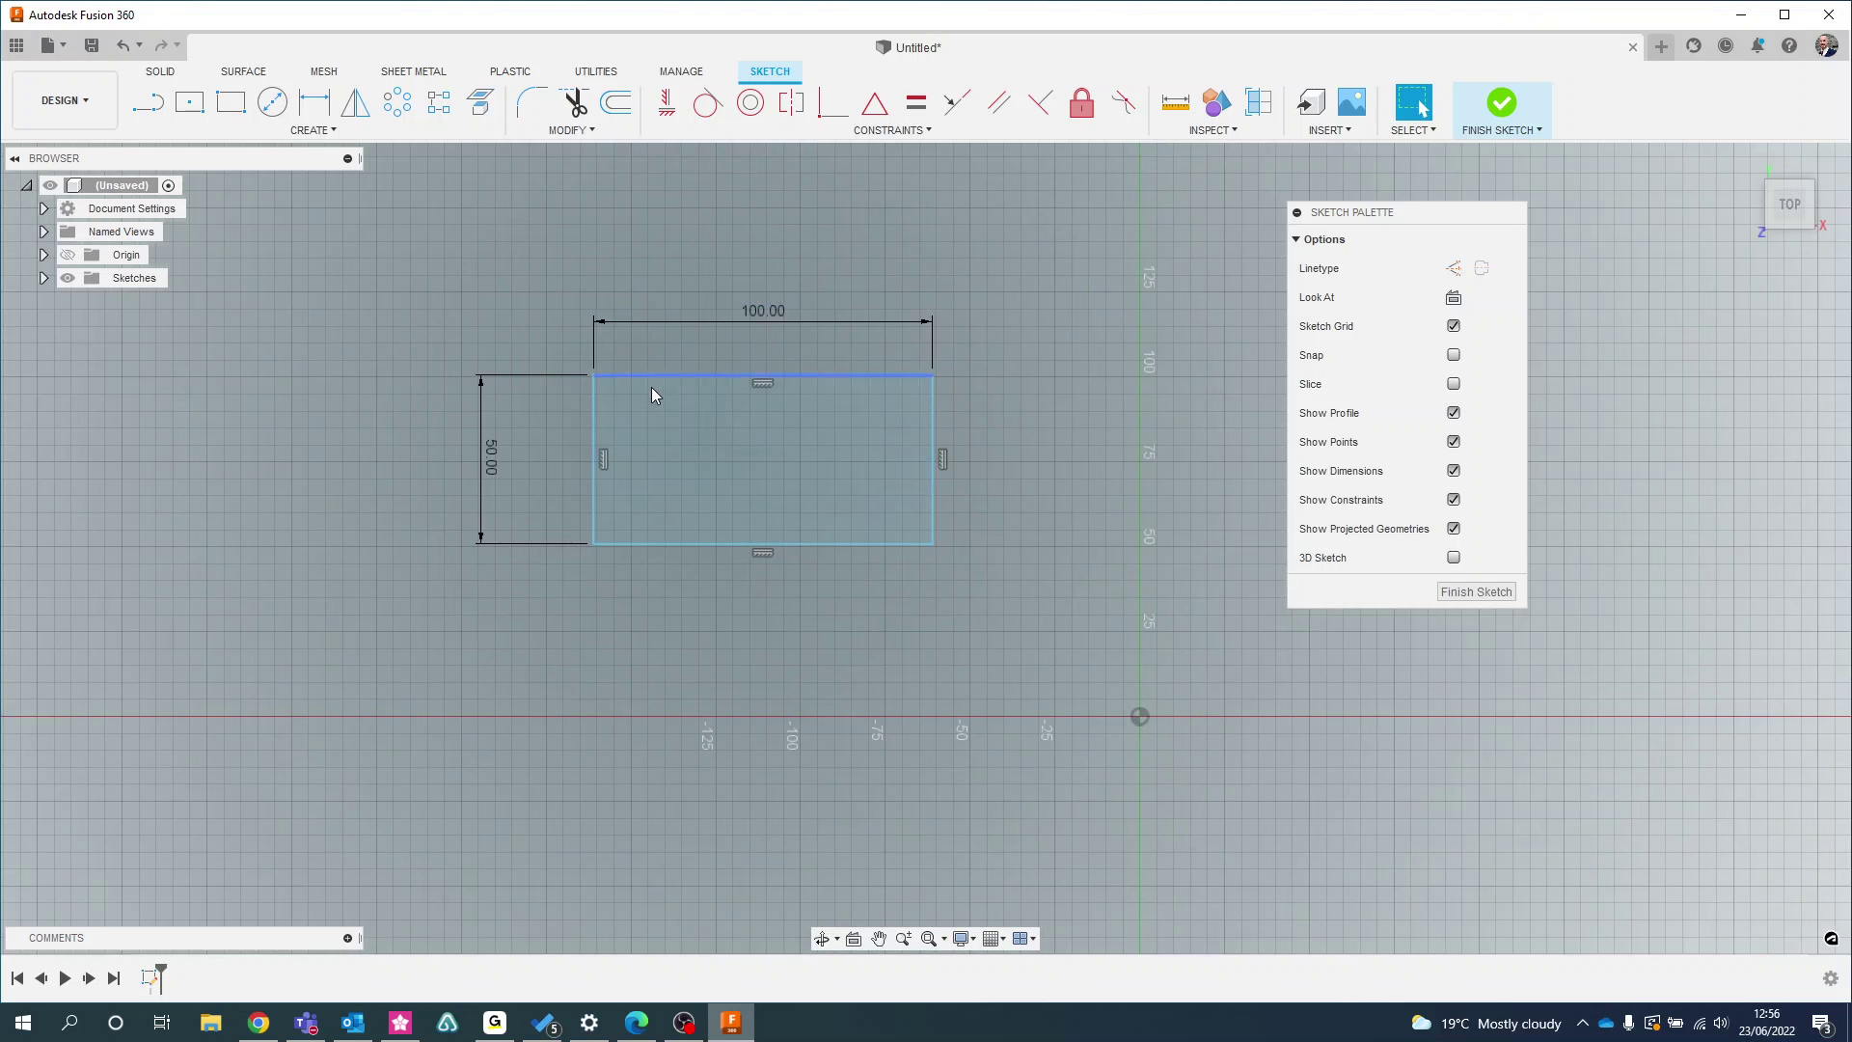
mouse_move(645, 377)
left_mouse_down()
mouse_move(608, 409)
mouse_move(726, 383)
mouse_move(661, 471)
mouse_move(565, 431)
mouse_move(647, 415)
mouse_move(628, 346)
mouse_move(586, 437)
mouse_move(604, 359)
left_mouse_up()
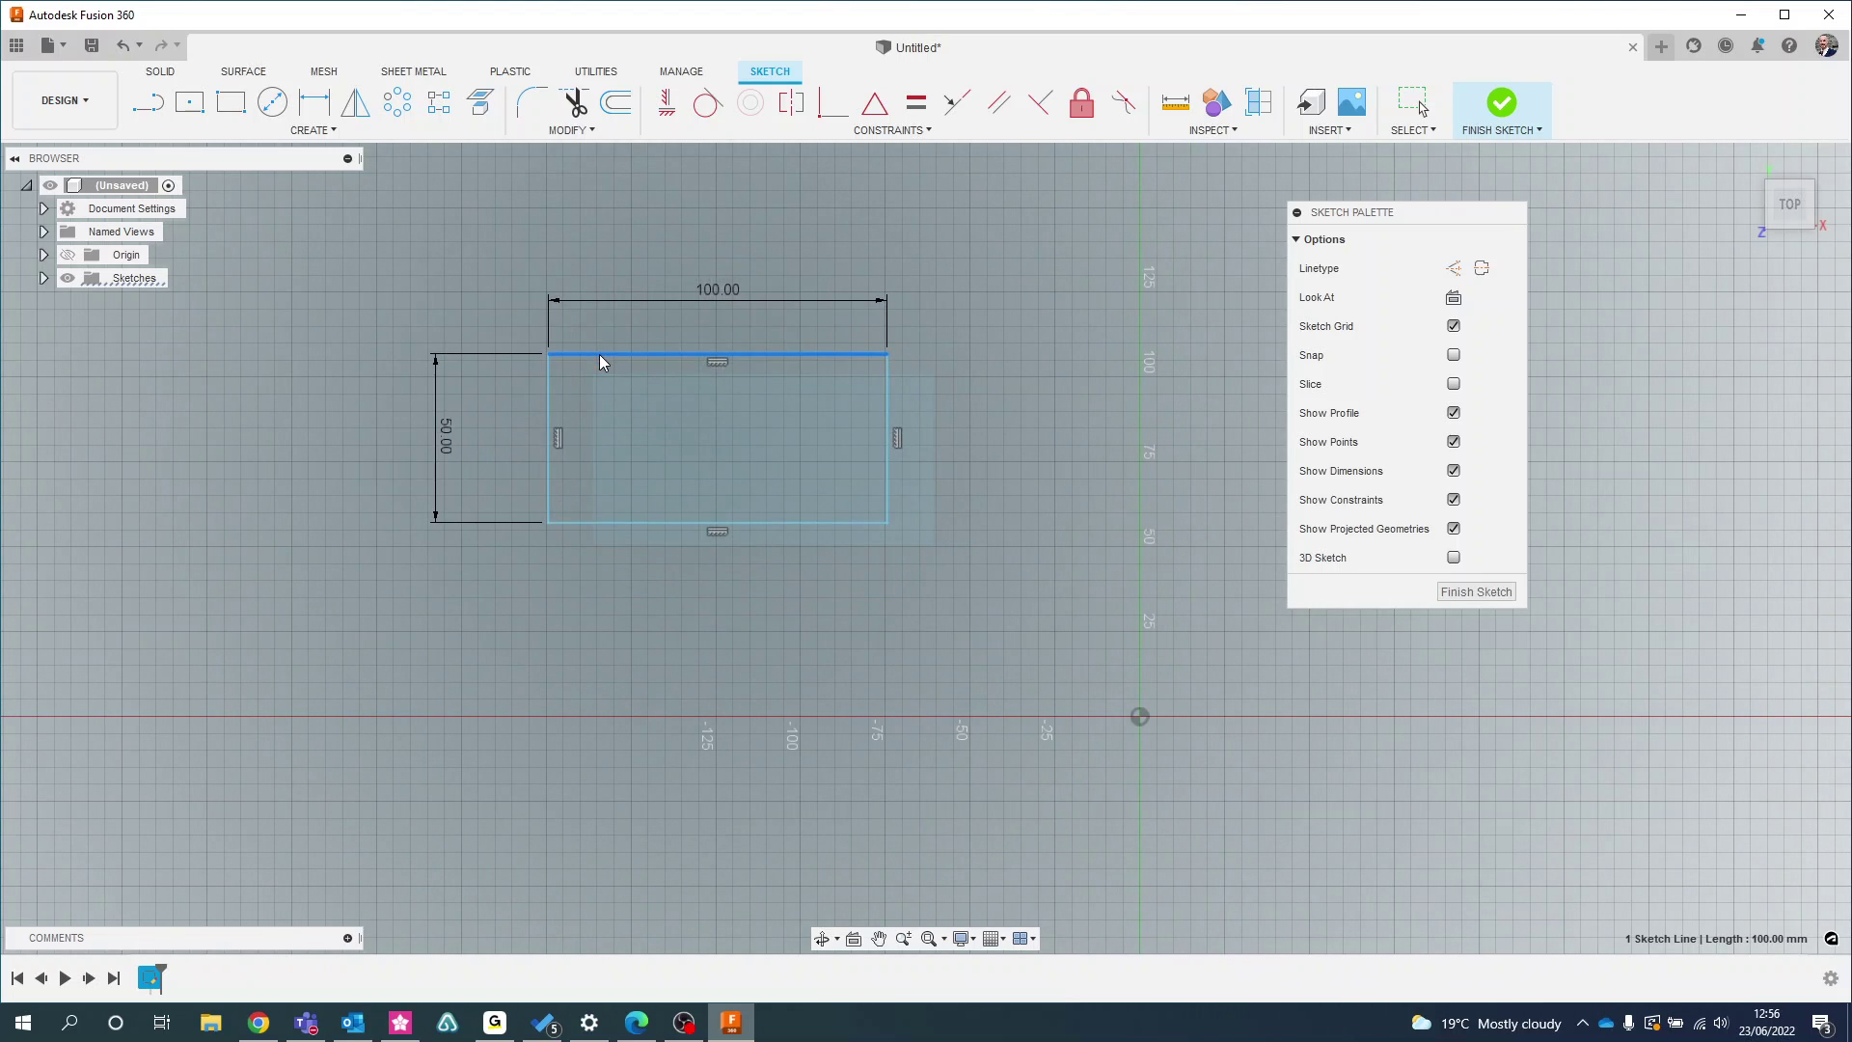
left_click(552, 488)
left_click_drag(550, 486, 521, 467)
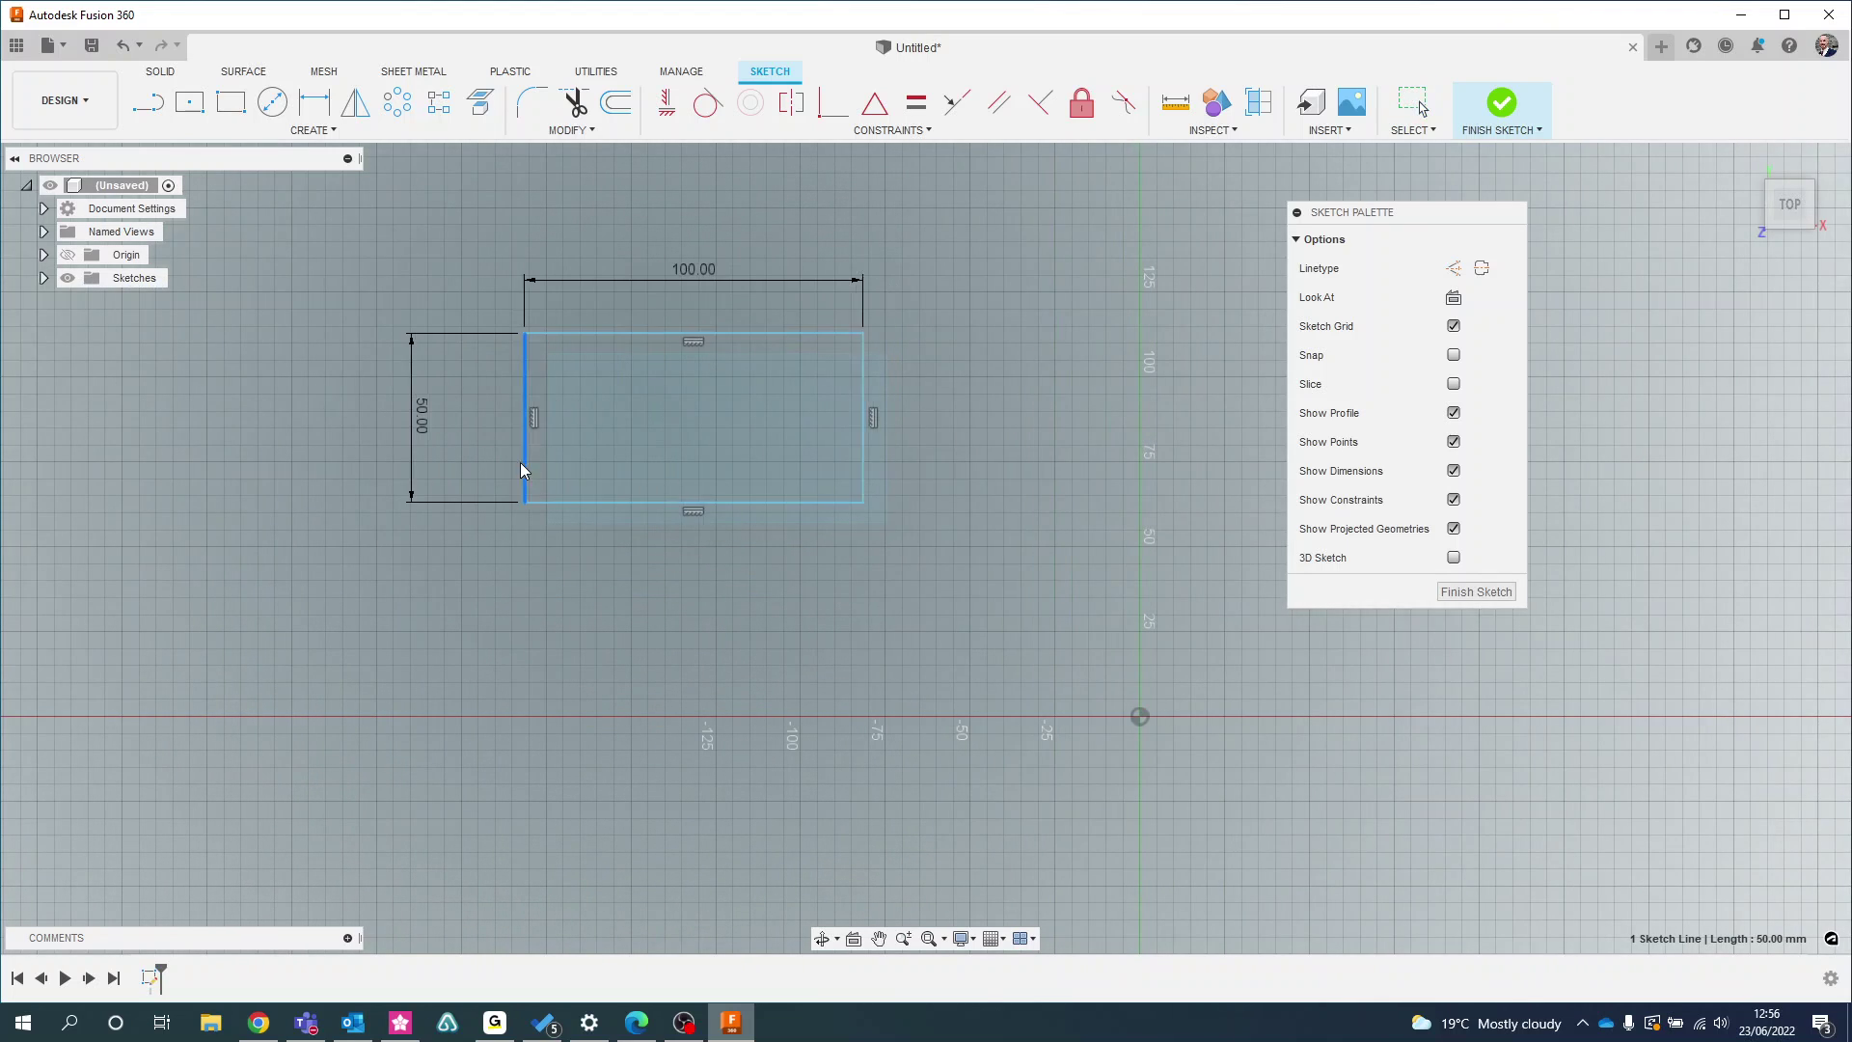
mouse_move(855, 472)
left_mouse_down()
mouse_move(748, 495)
mouse_move(797, 525)
mouse_move(855, 483)
left_mouse_up()
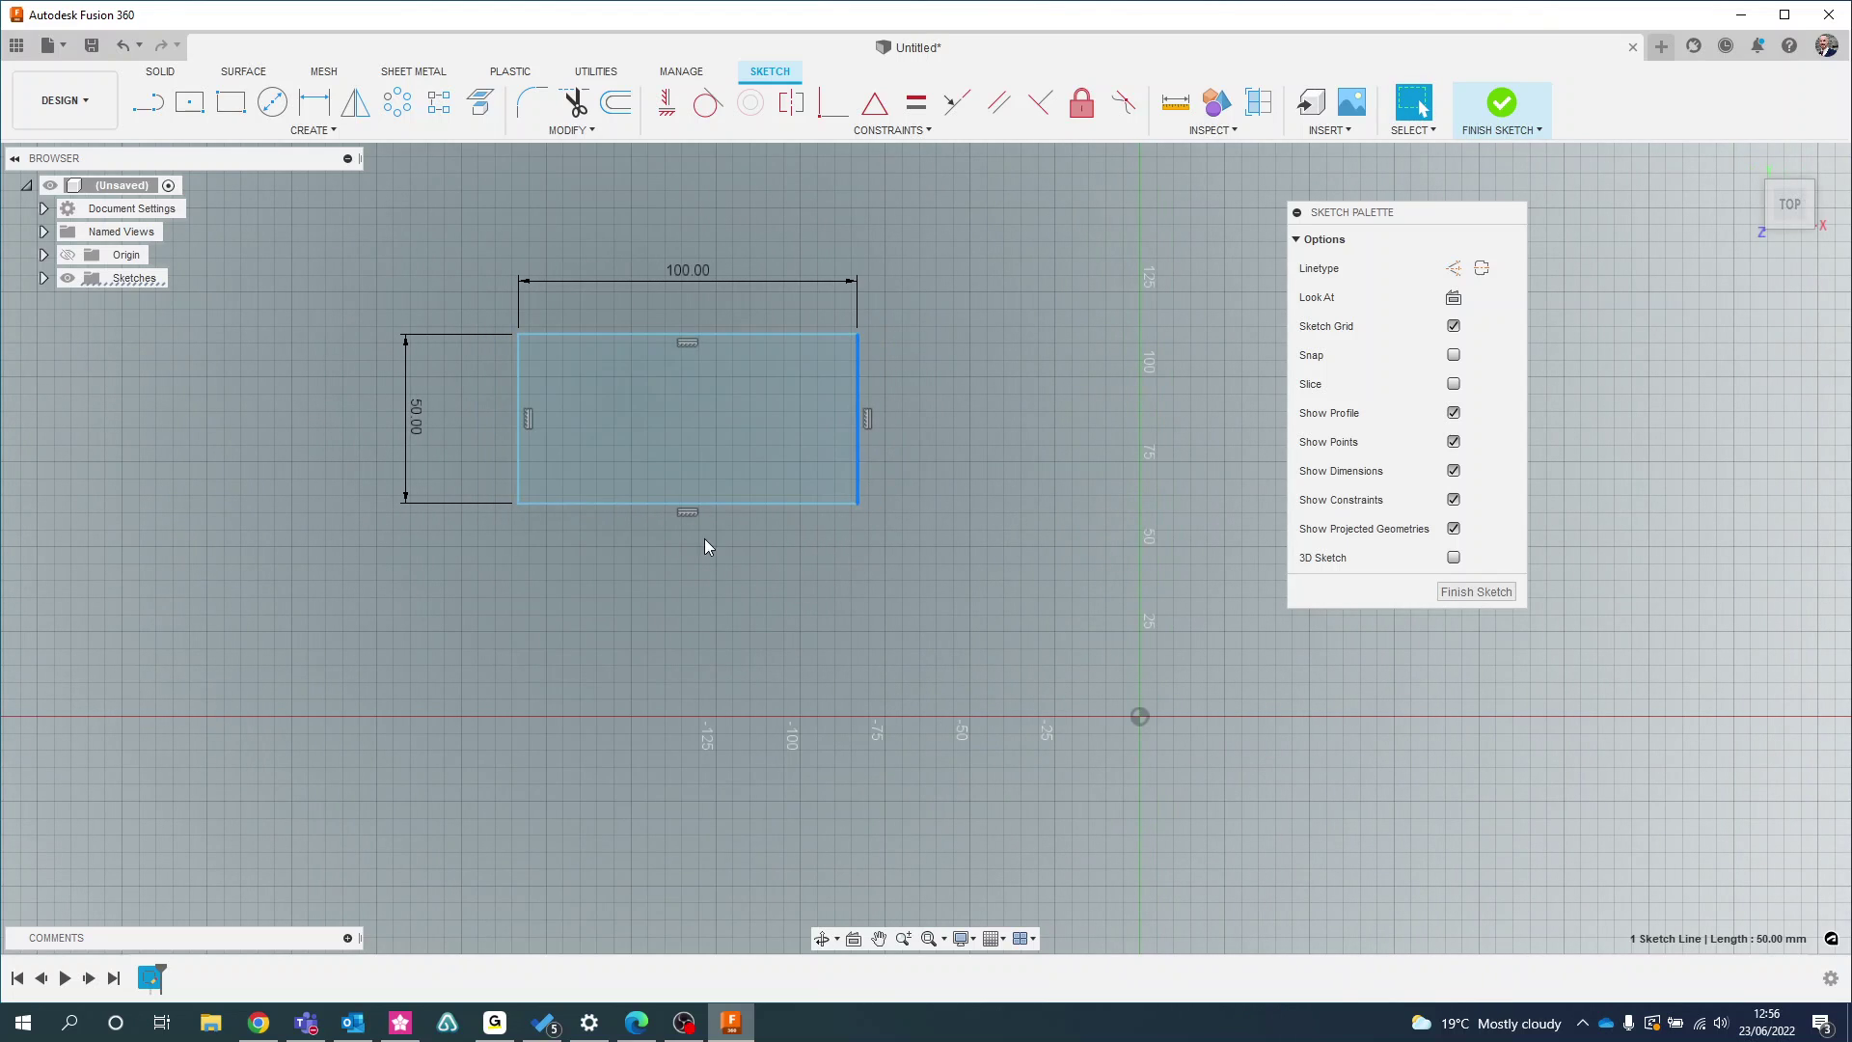
Dimension the horizontal distance from the rectangle's right edge to the origin as 50 mm
scroll(733, 535, "down", 2)
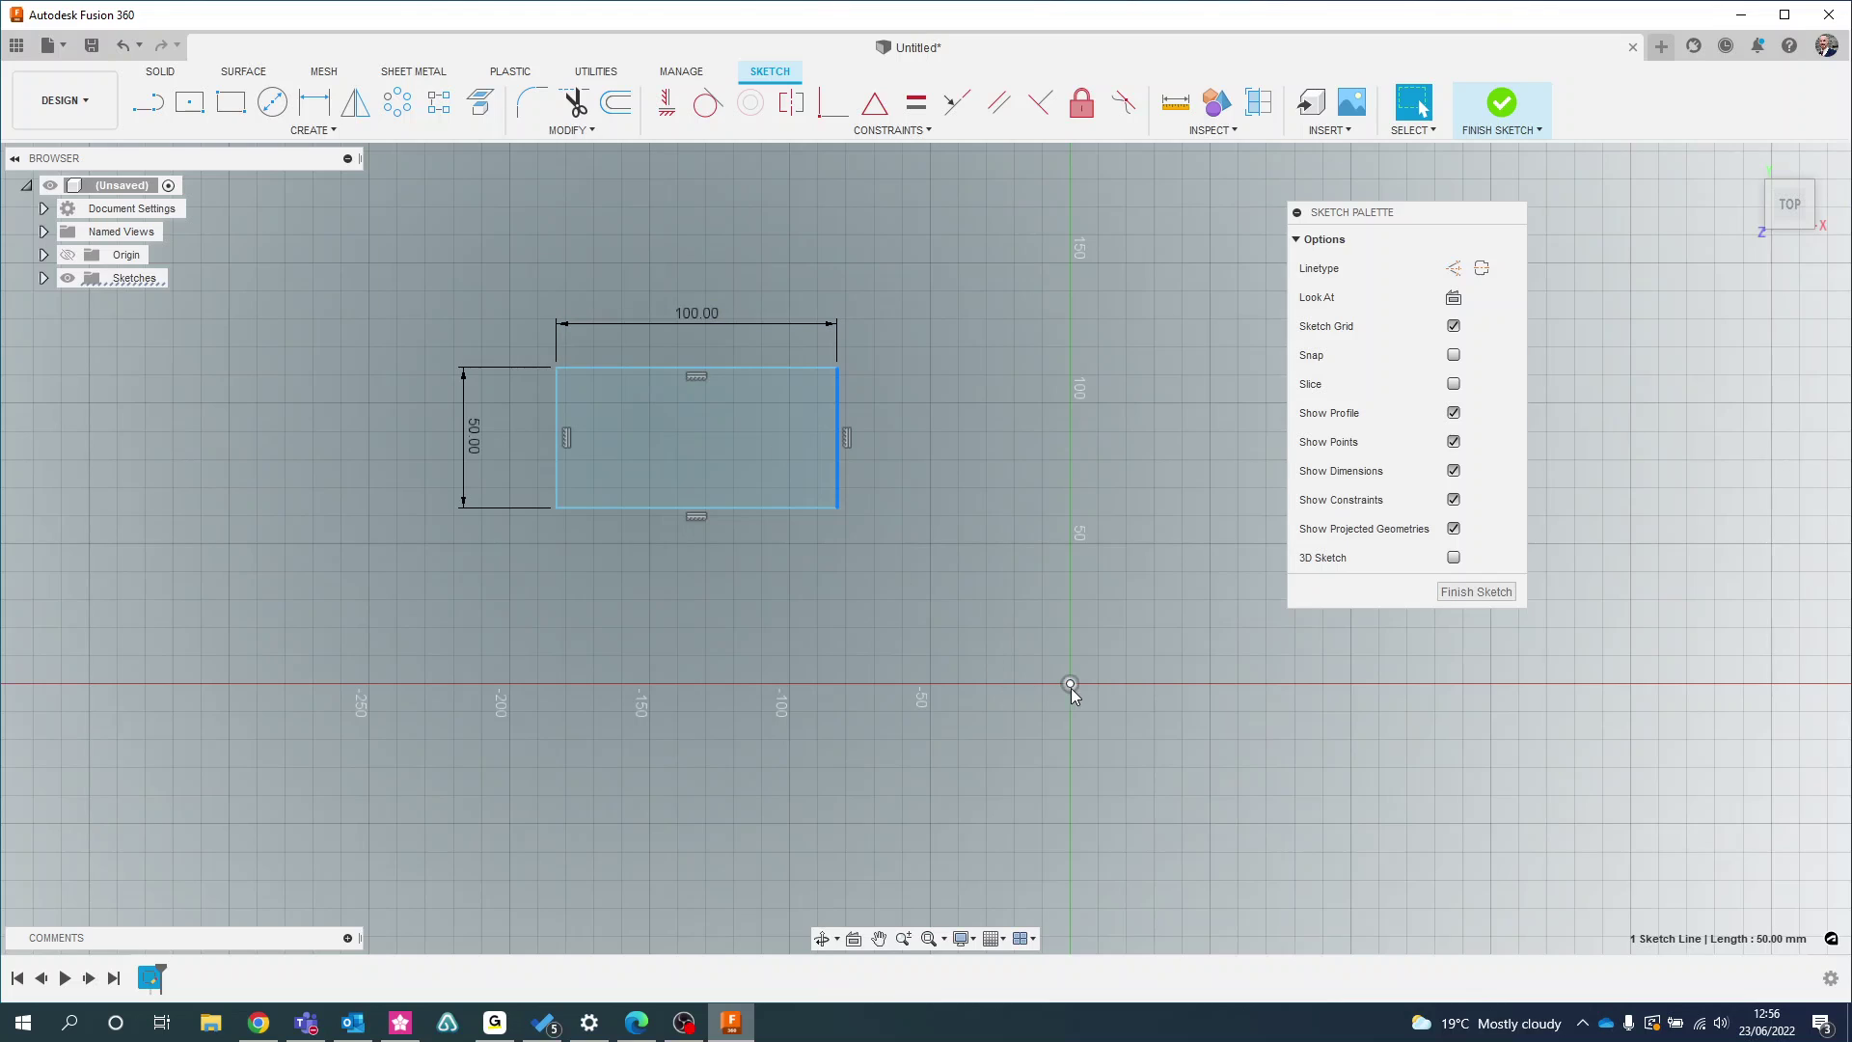
left_click(314, 101)
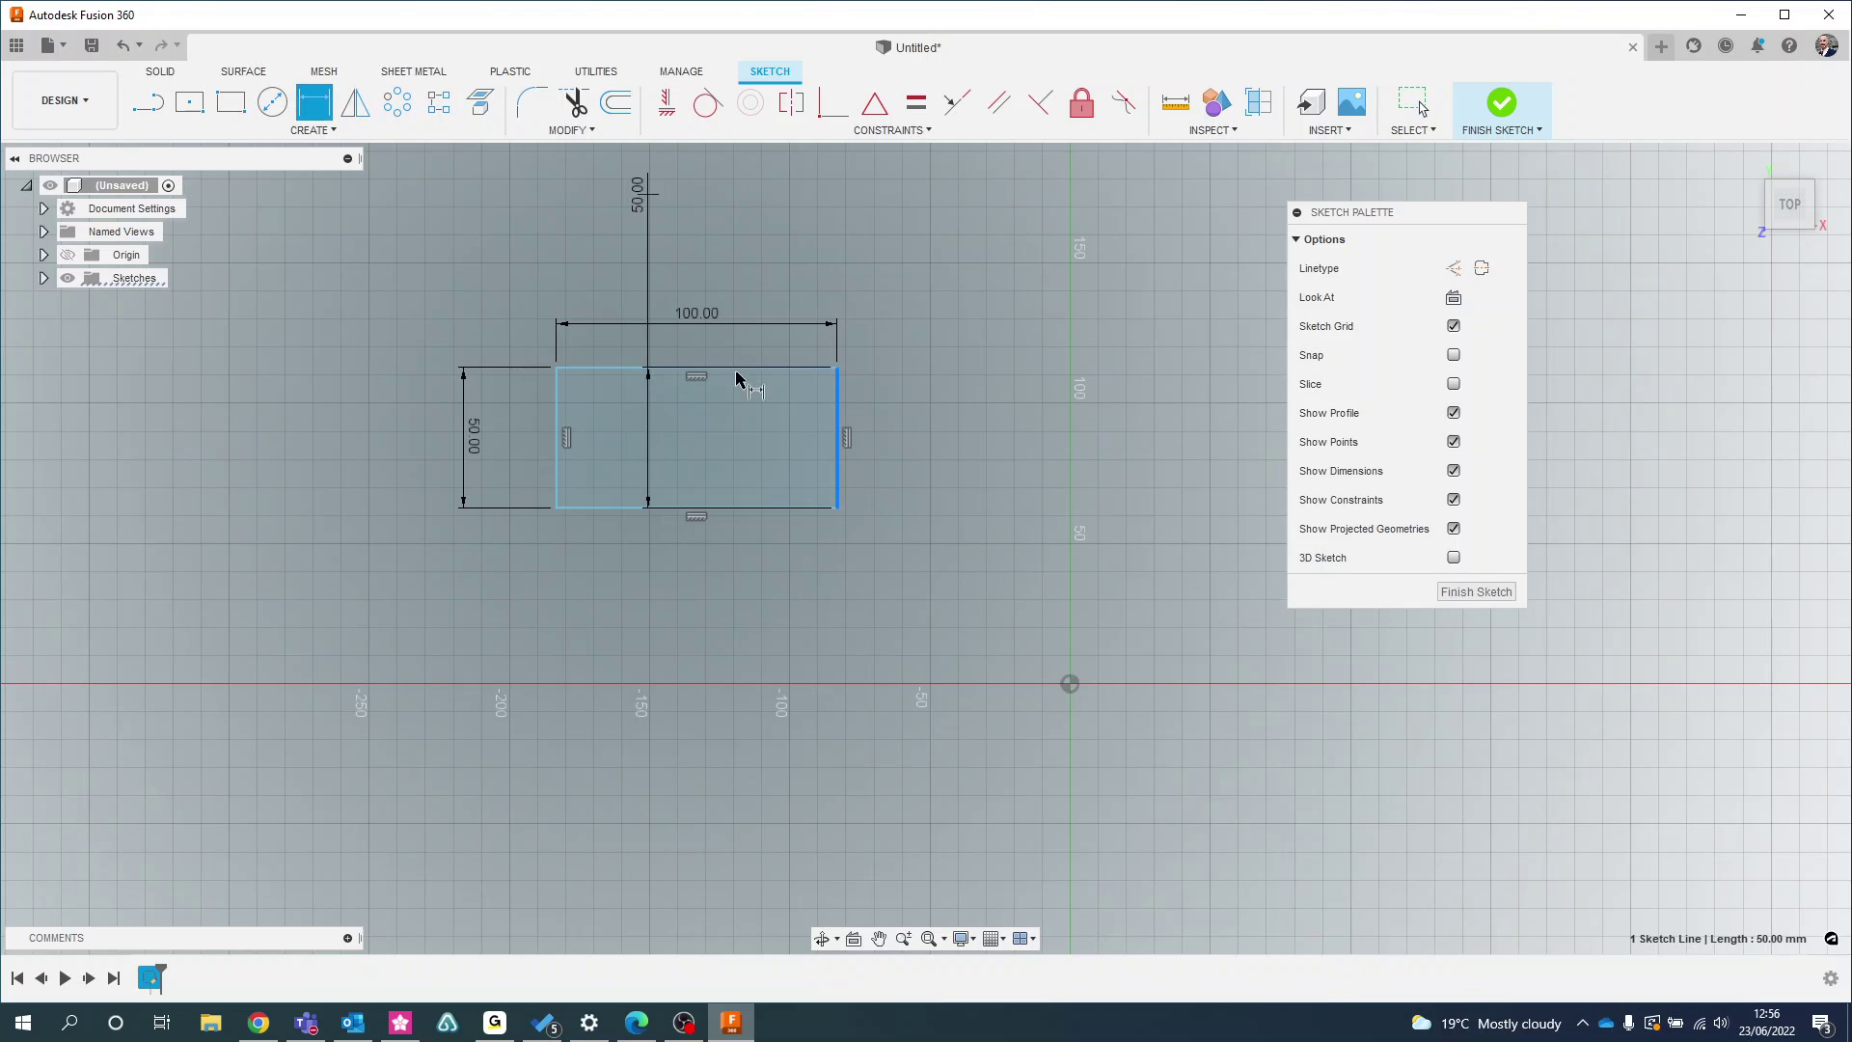
left_click(1065, 684)
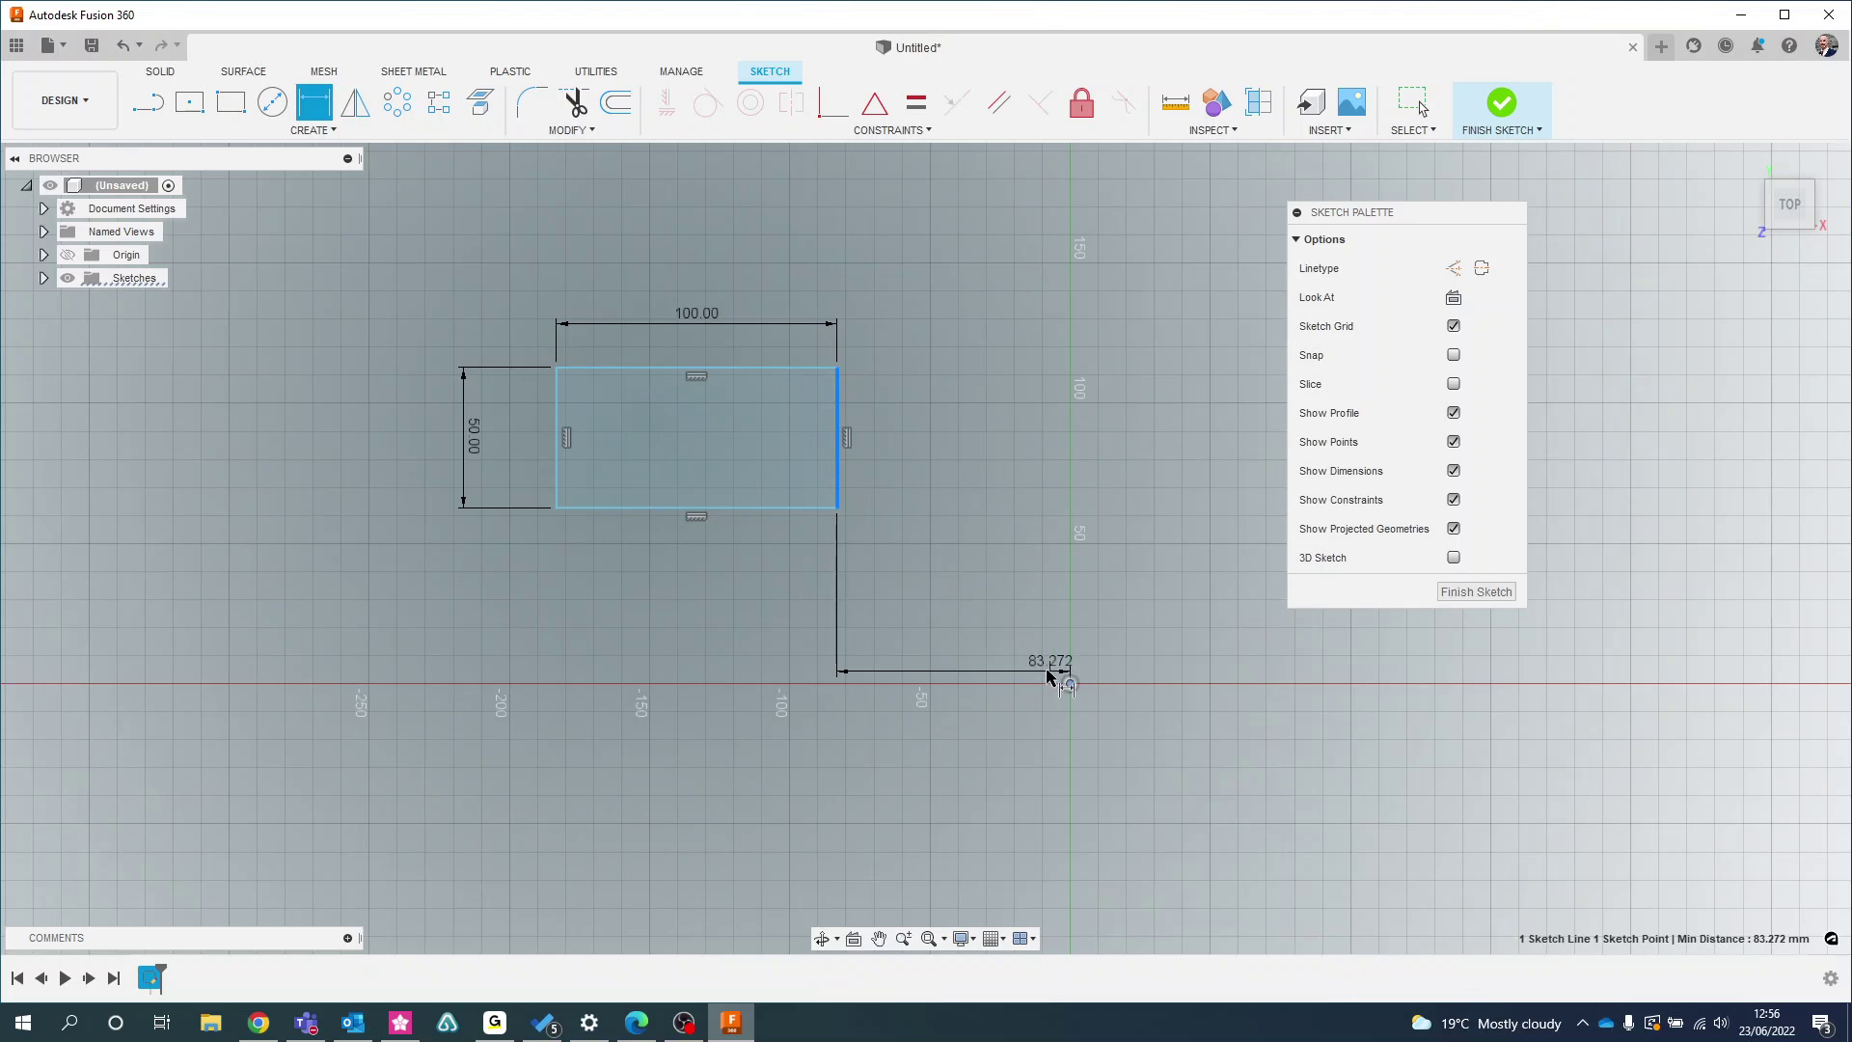
left_click(966, 648)
type("50")
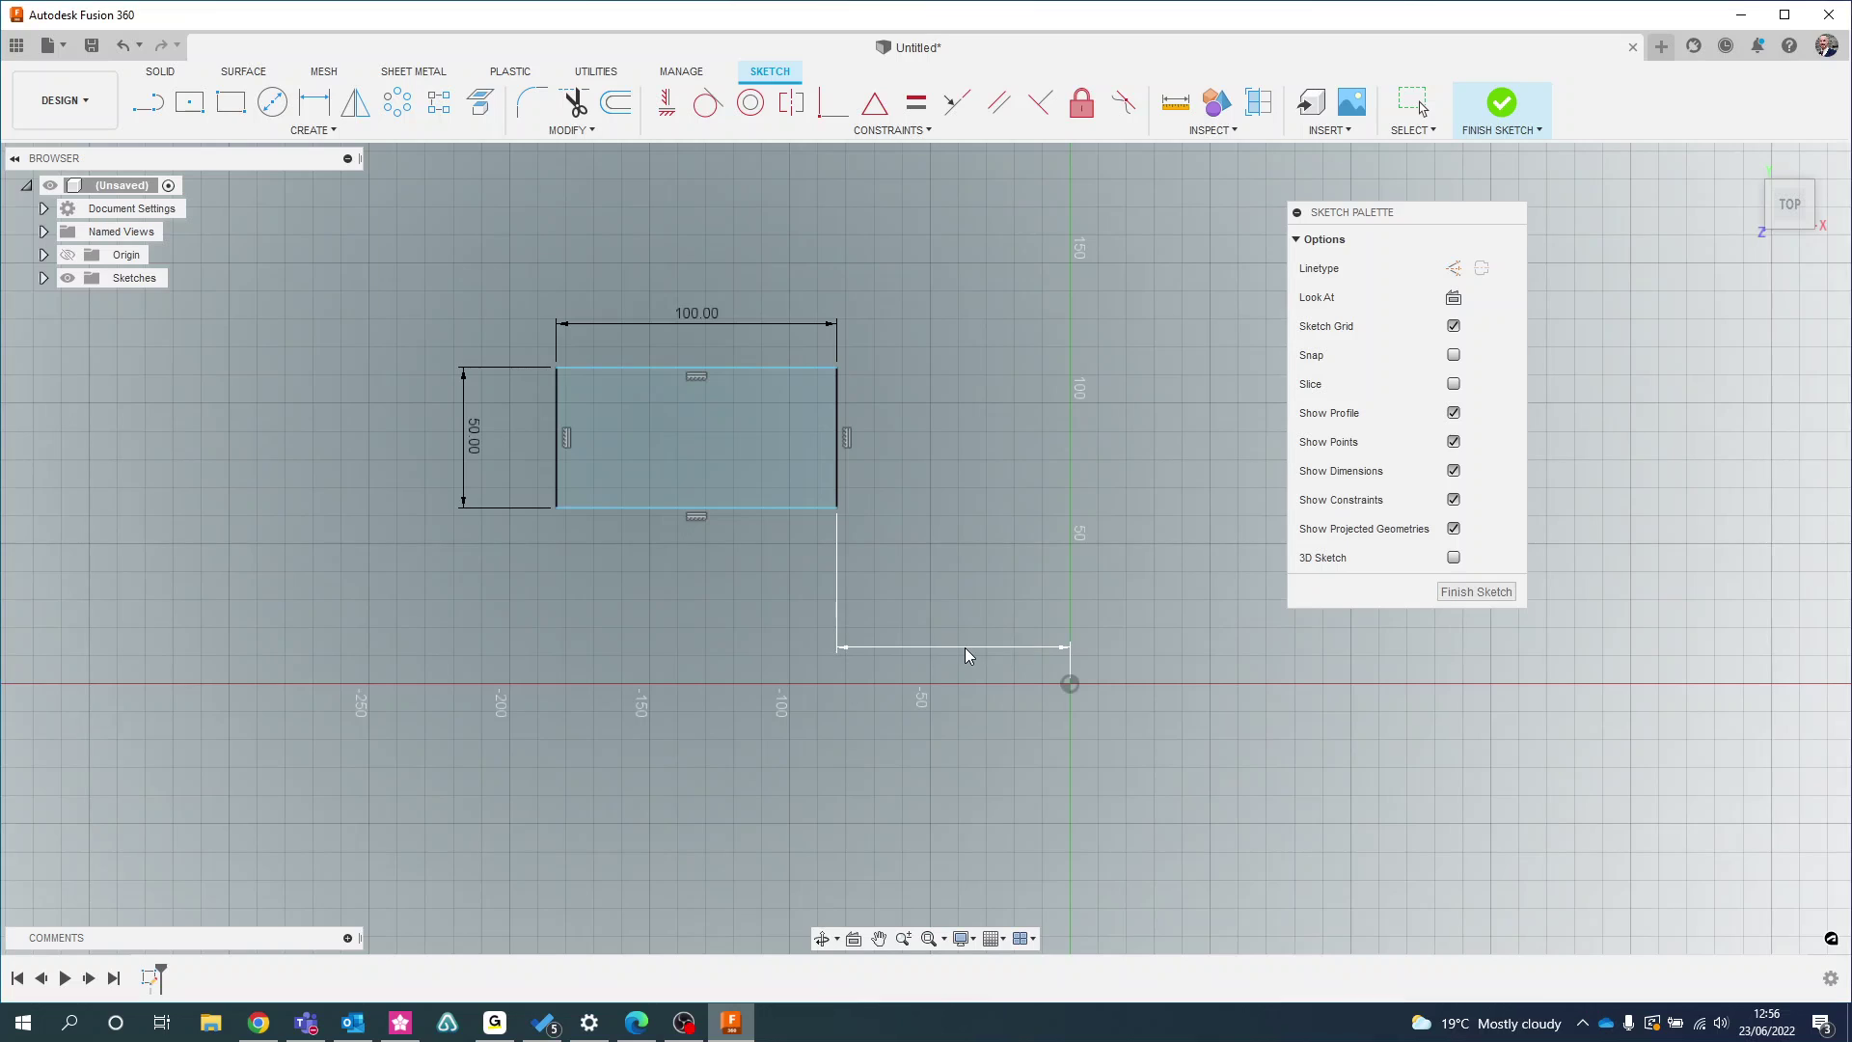
key("Return")
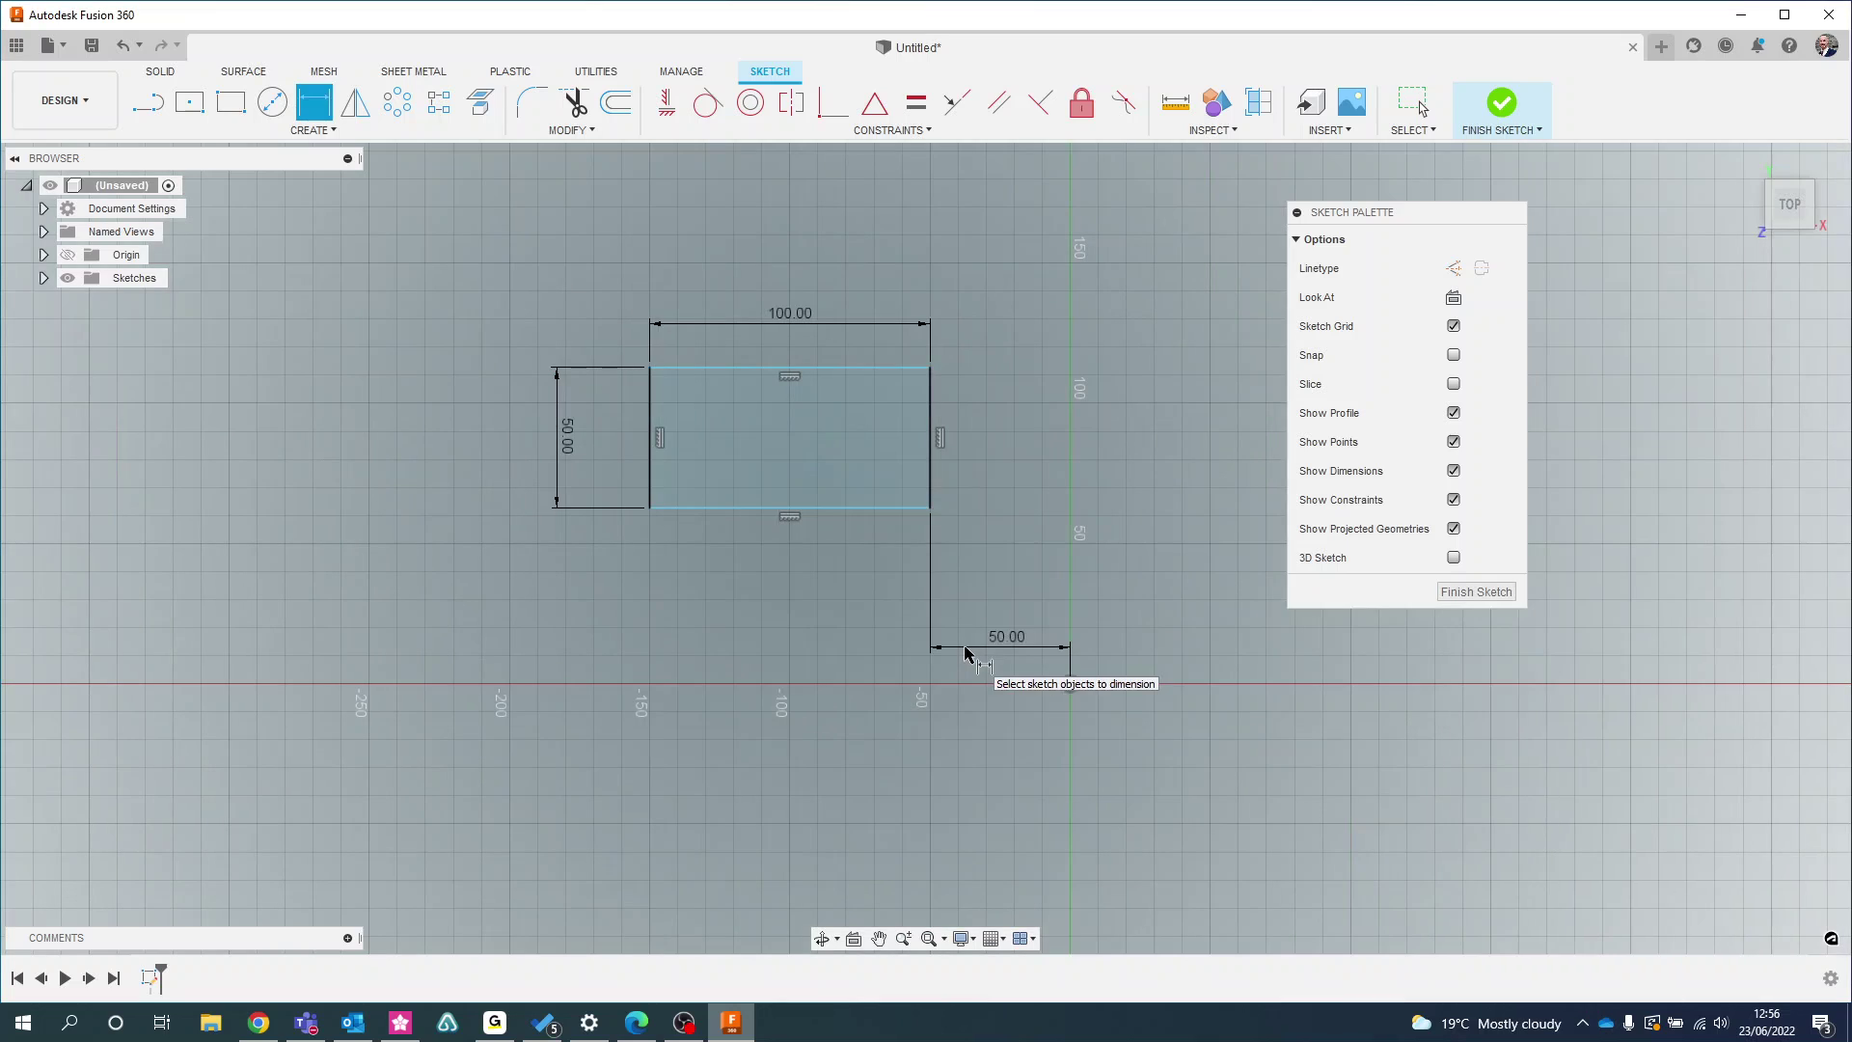
Dimension the vertical distance from the rectangle's lower edge to the origin as 50 mm
left_click(885, 510)
left_click(1071, 685)
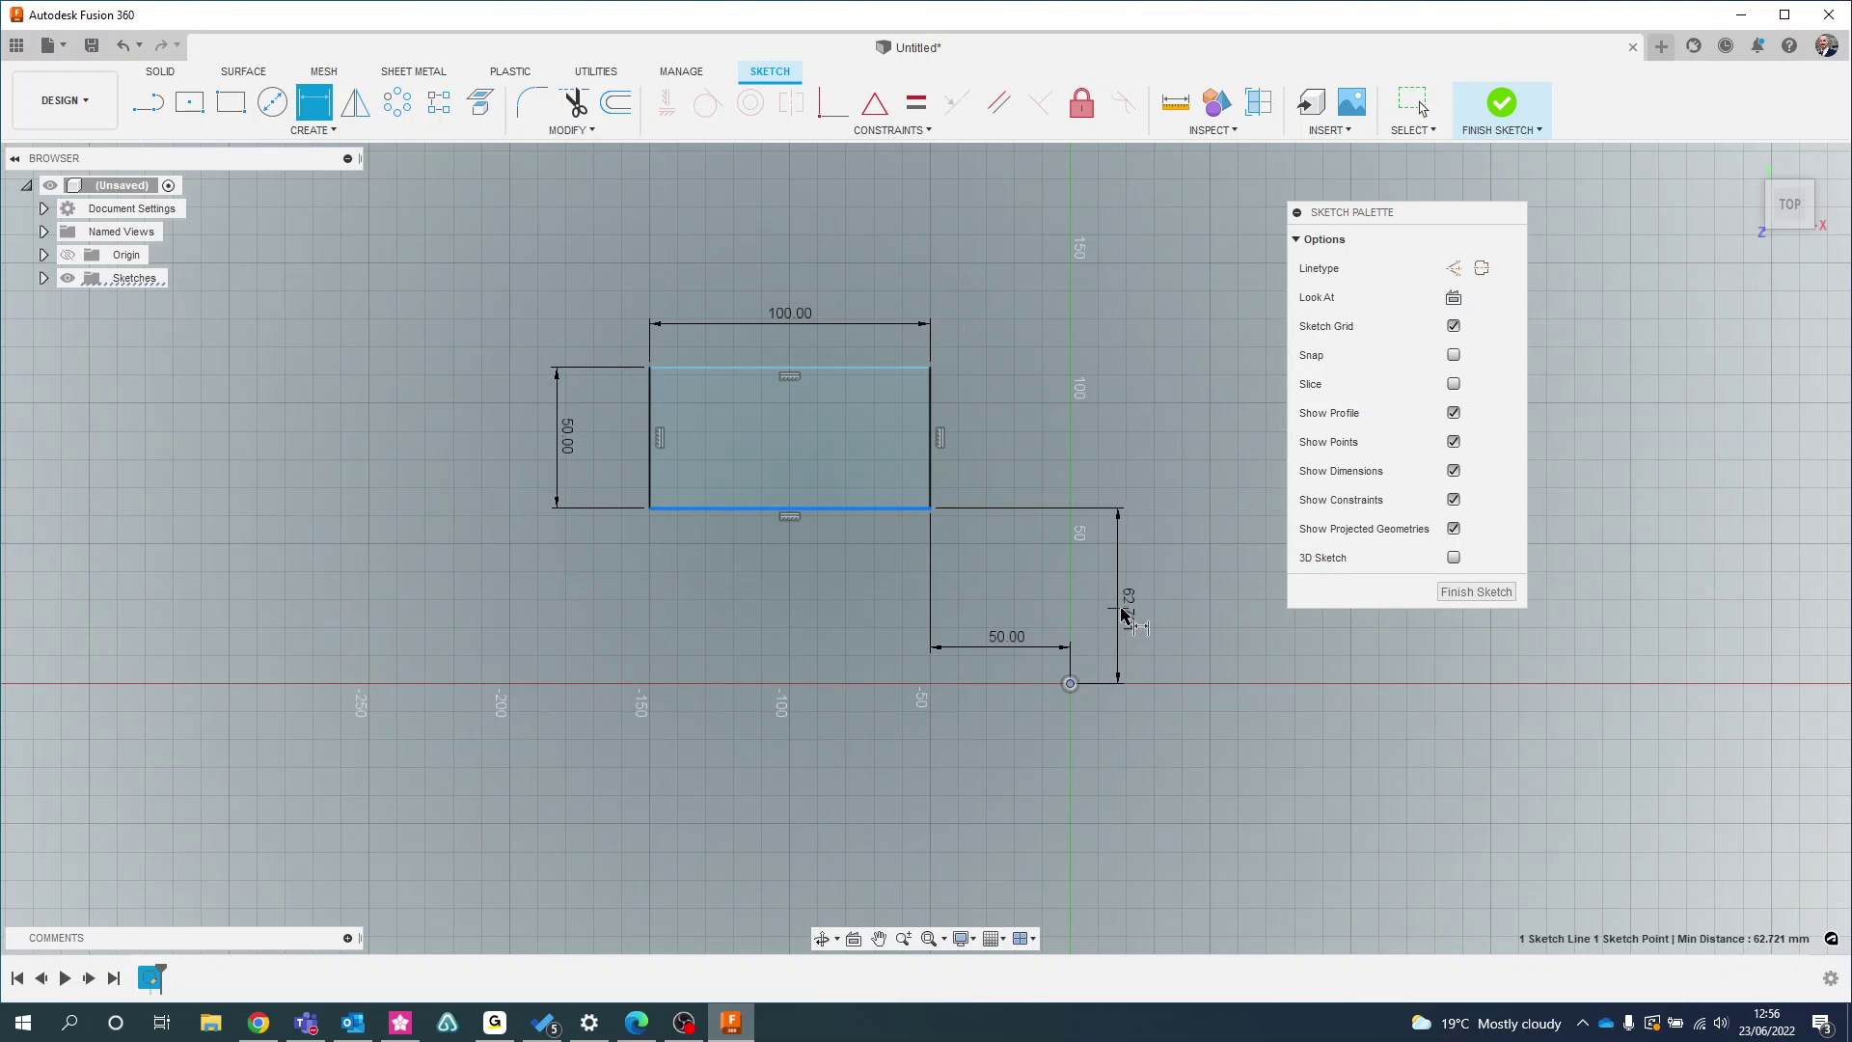
left_click(1121, 608)
type("50")
key("Return")
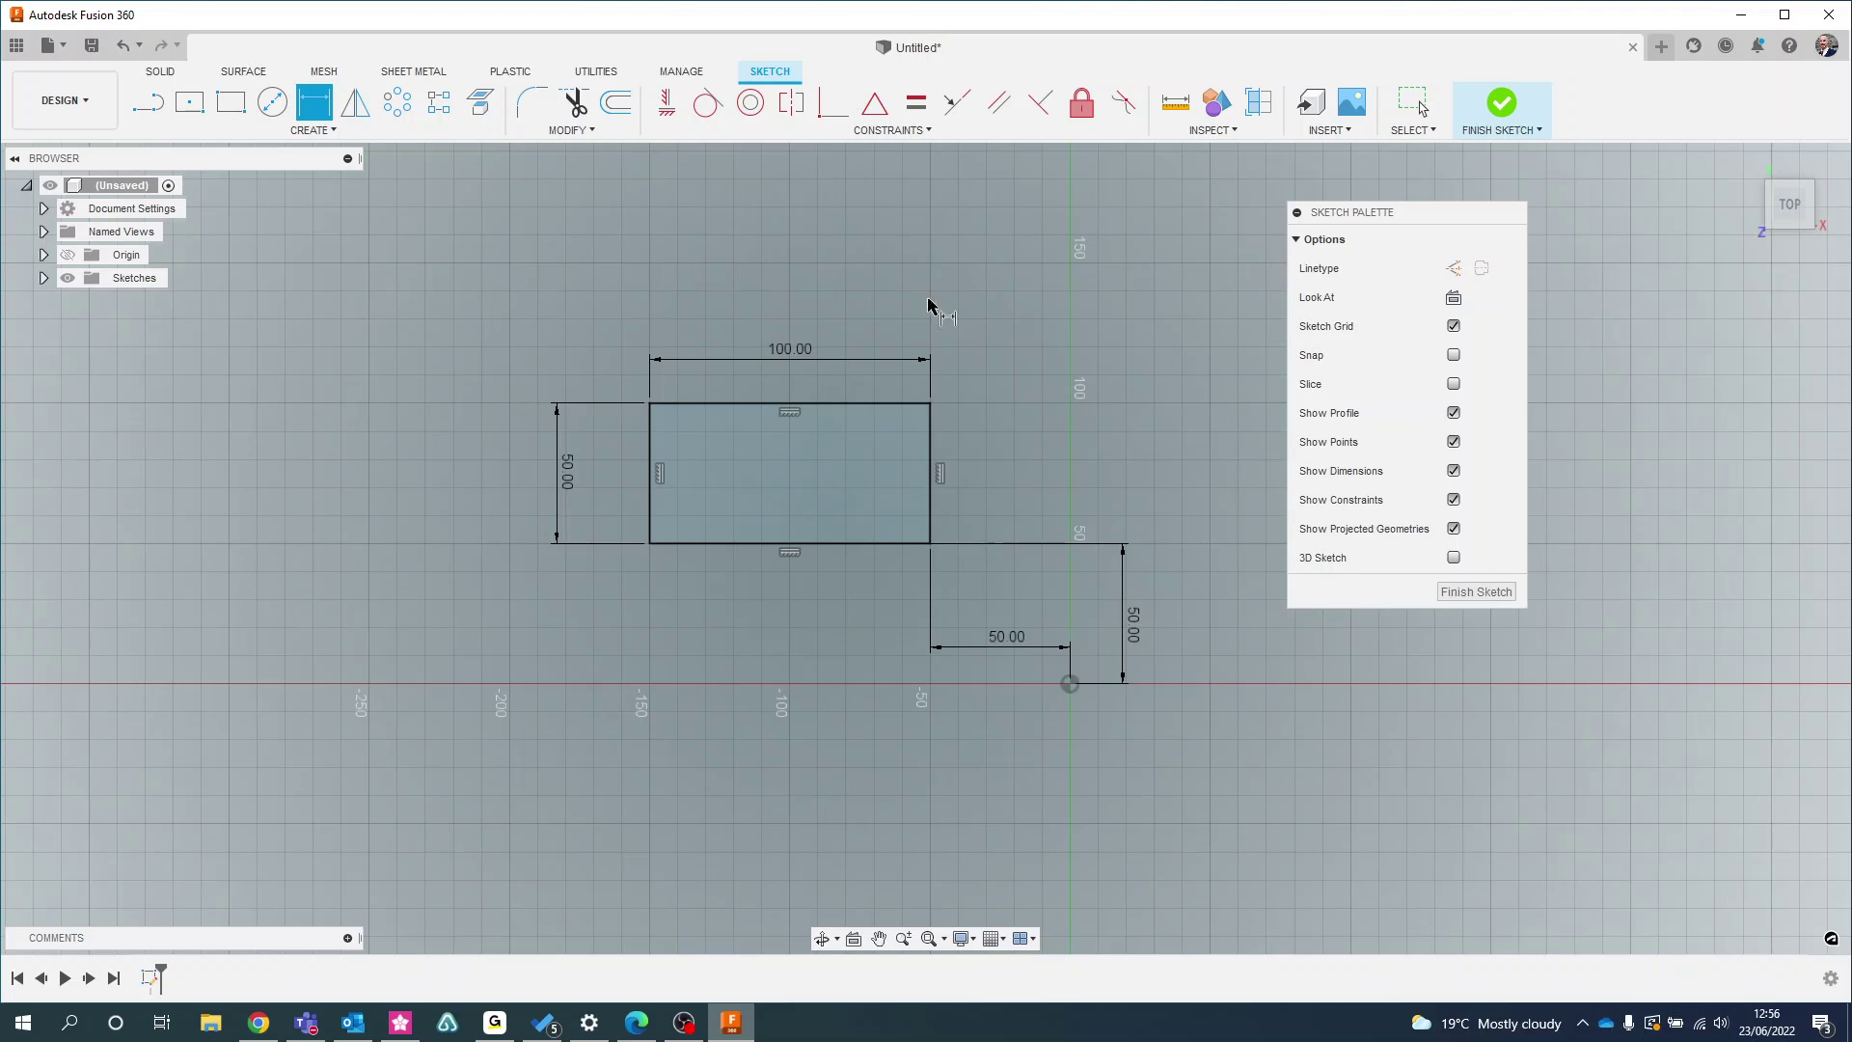
key("Escape")
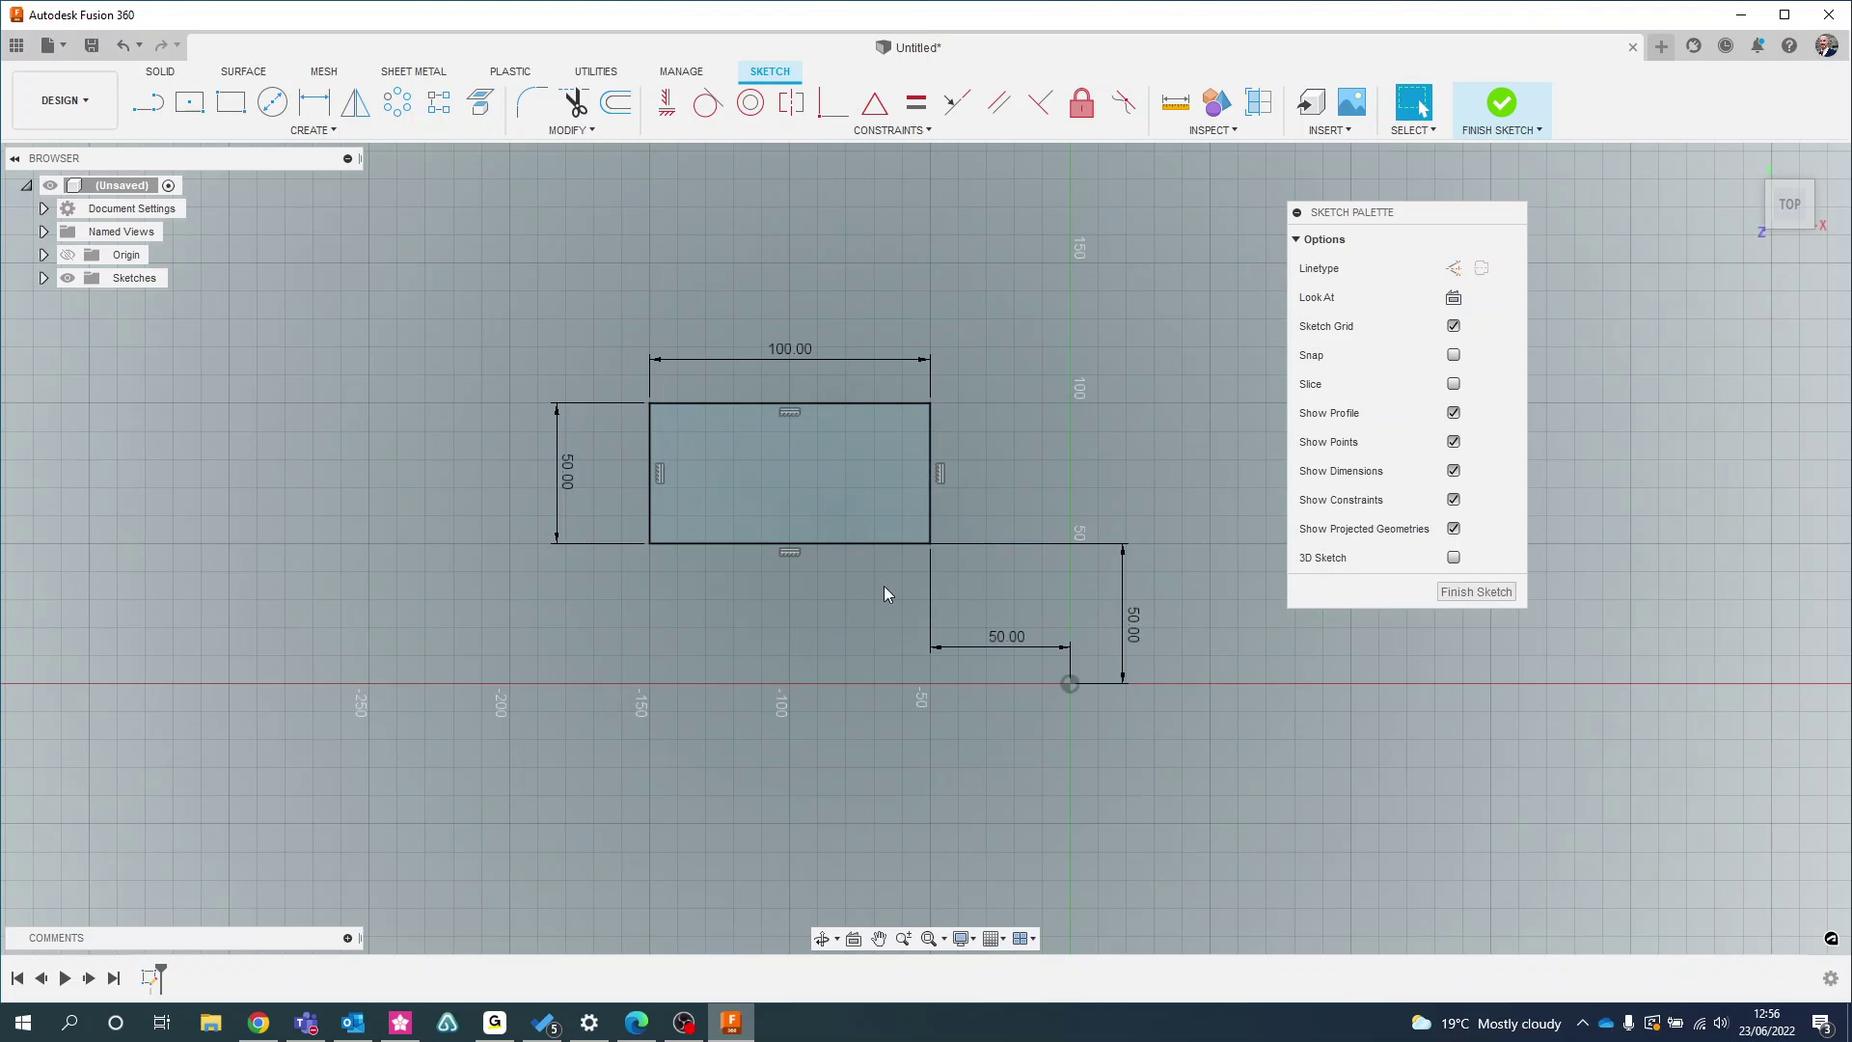
Examine the rectangle's geometry and expand the Sketches folder to check the sketch's constraint status
left_click_drag(527, 374, 976, 570)
left_click(974, 559)
left_click(43, 279)
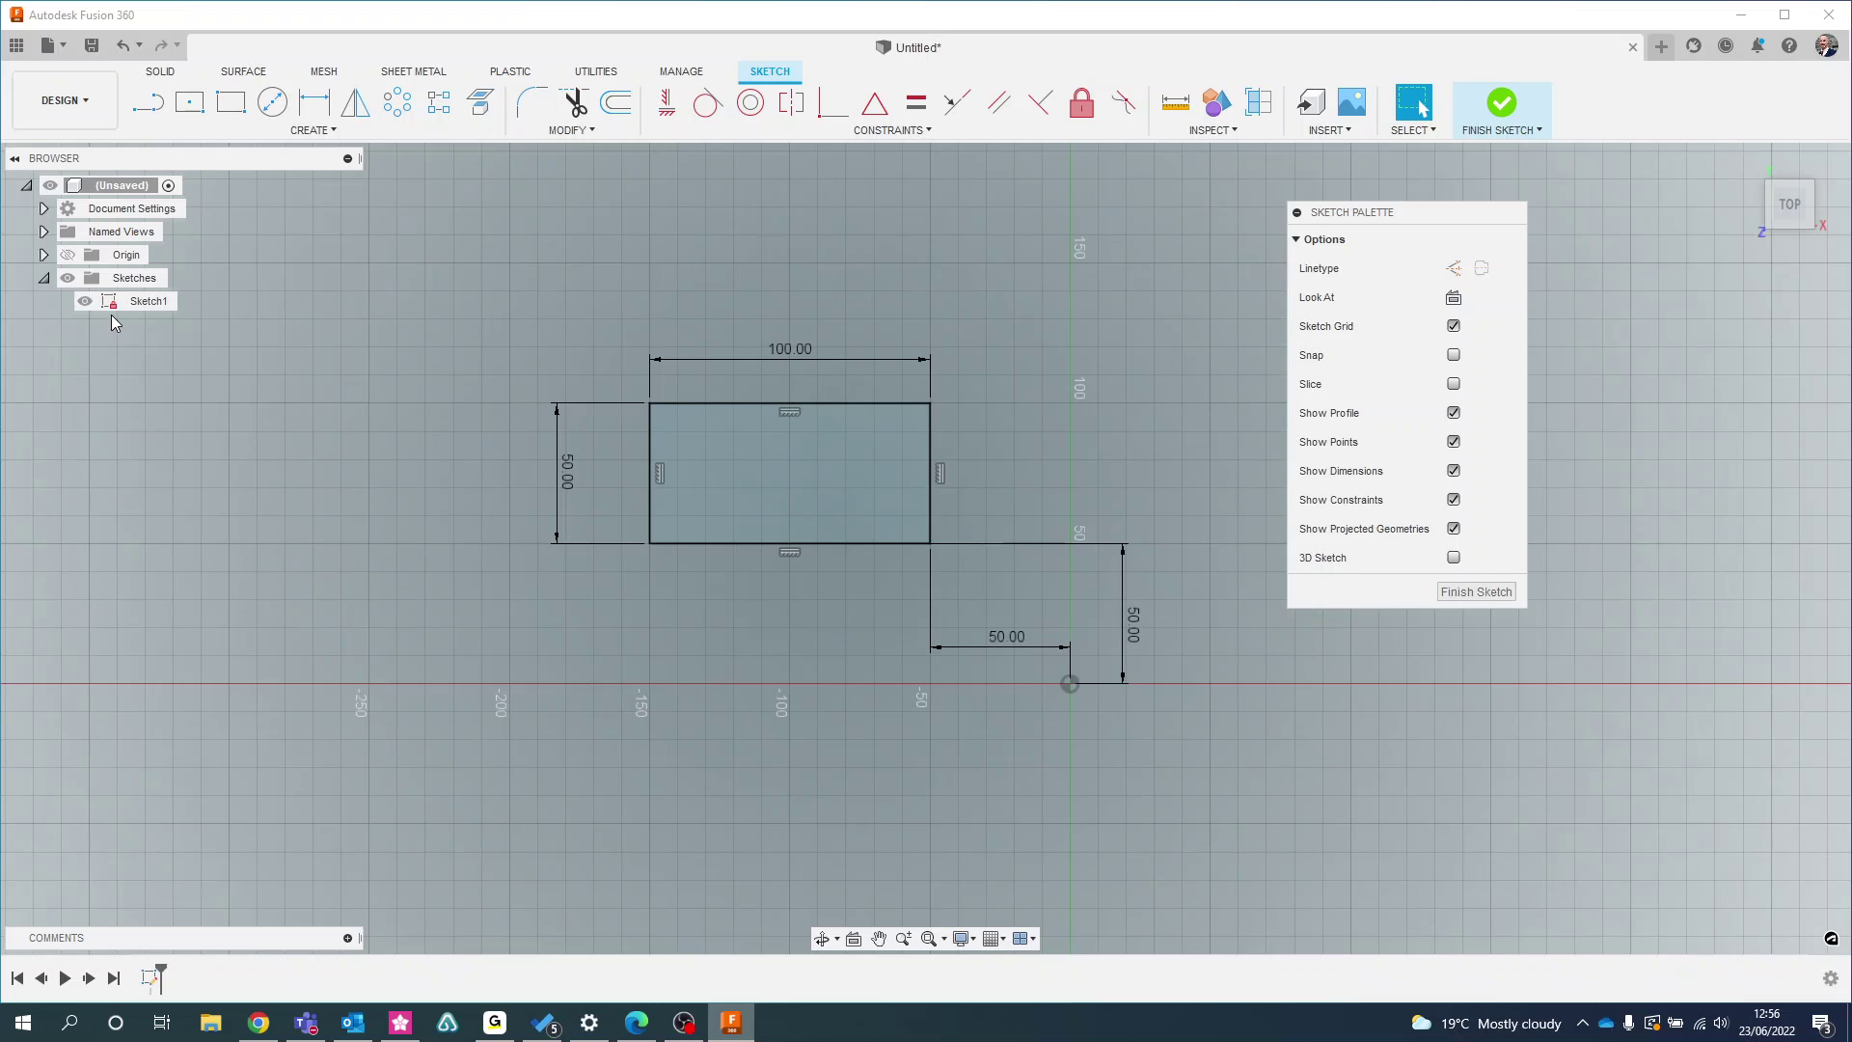
Delete the vertical 50 mm dimension to the origin and shift the rectangle vertically by its lower edge
left_click(1133, 628)
key("Delete")
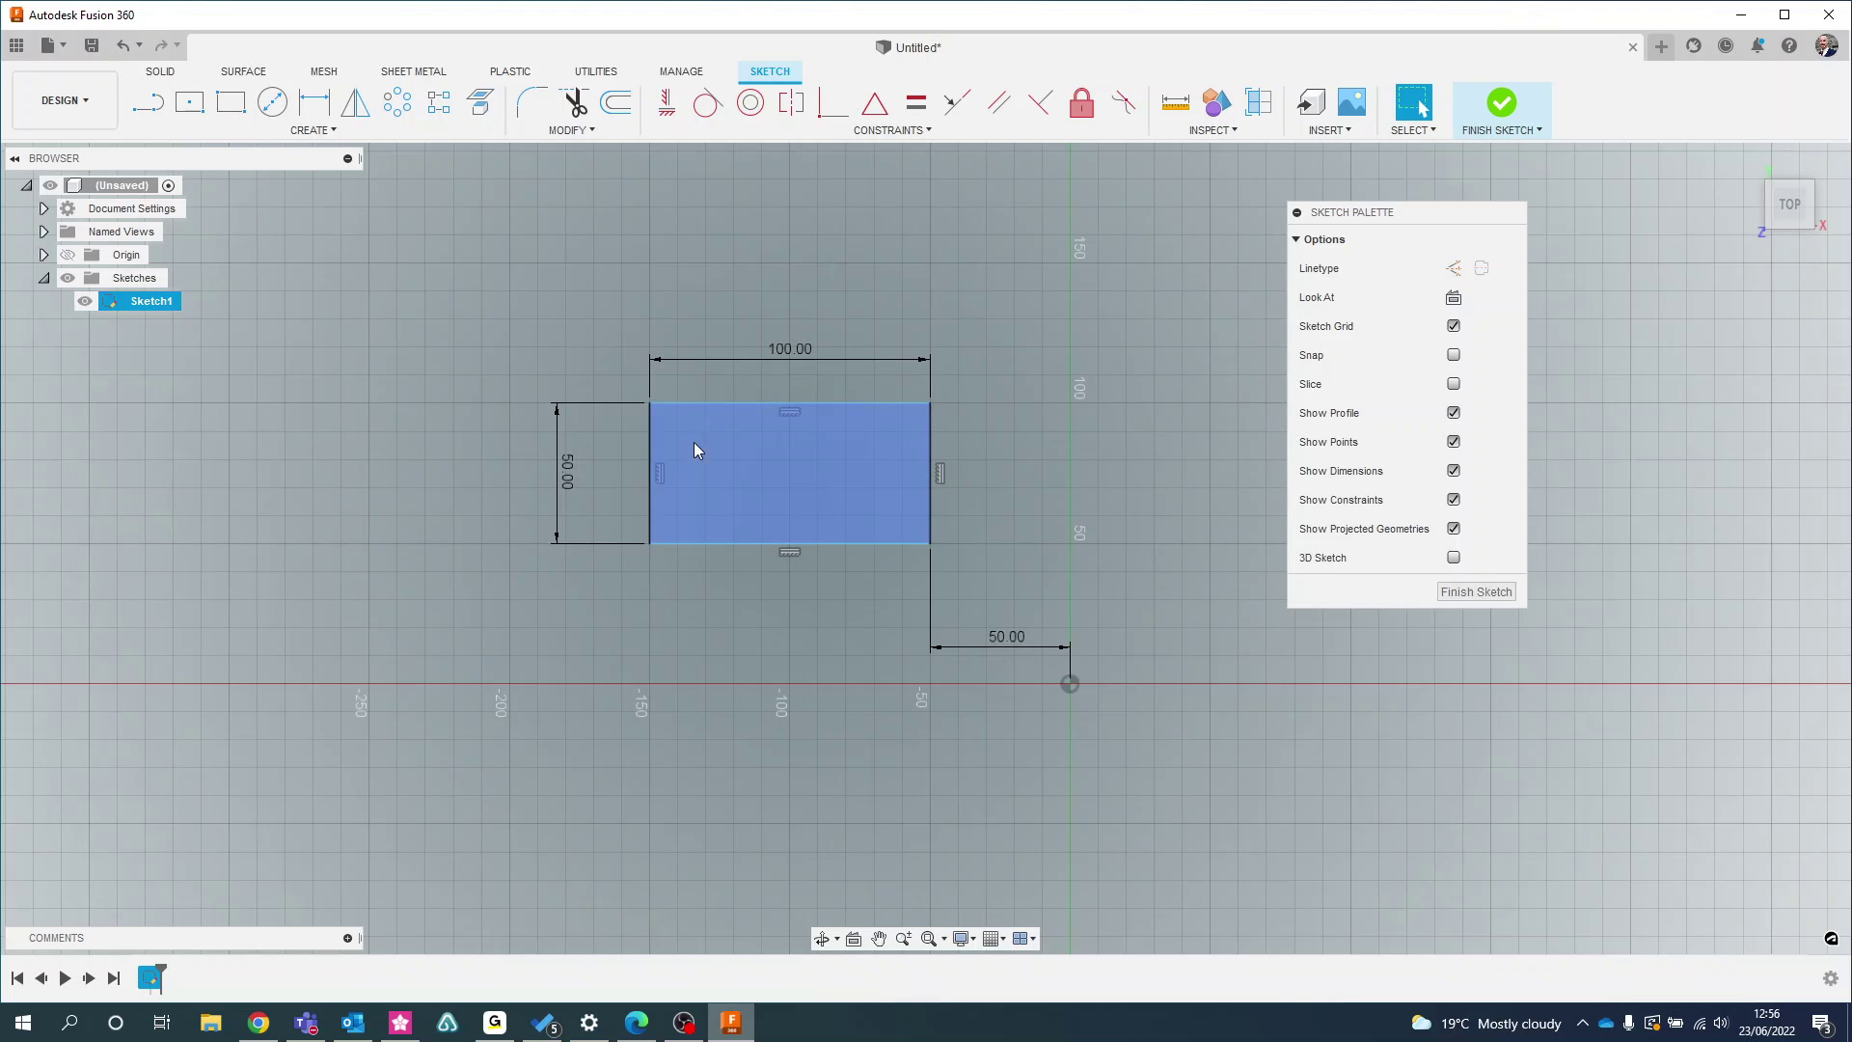
mouse_move(823, 553)
left_mouse_down()
mouse_move(822, 612)
mouse_move(815, 517)
mouse_move(819, 625)
mouse_move(761, 524)
mouse_move(1007, 516)
mouse_move(914, 532)
left_mouse_up()
Re-add the vertical dimension between the rectangle's lower edge and the origin, set to 50 mm
key("d")
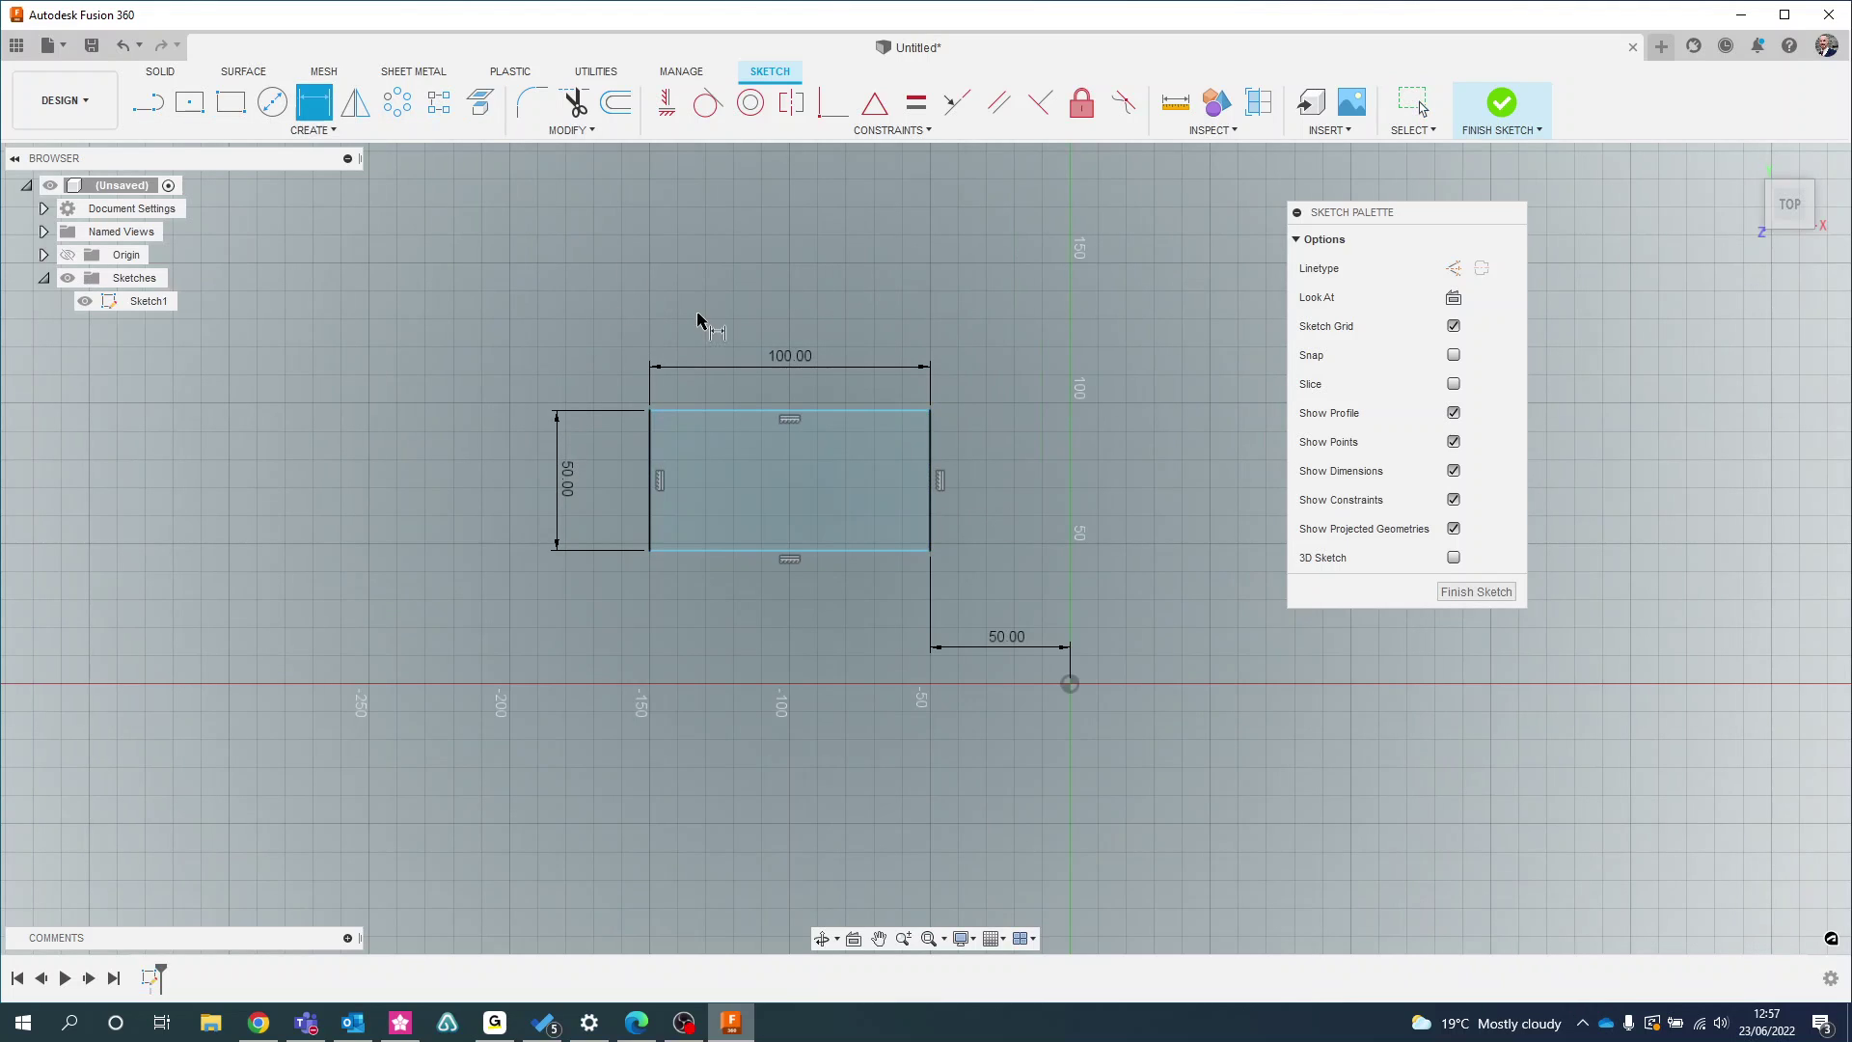
left_click(893, 550)
left_click(1069, 680)
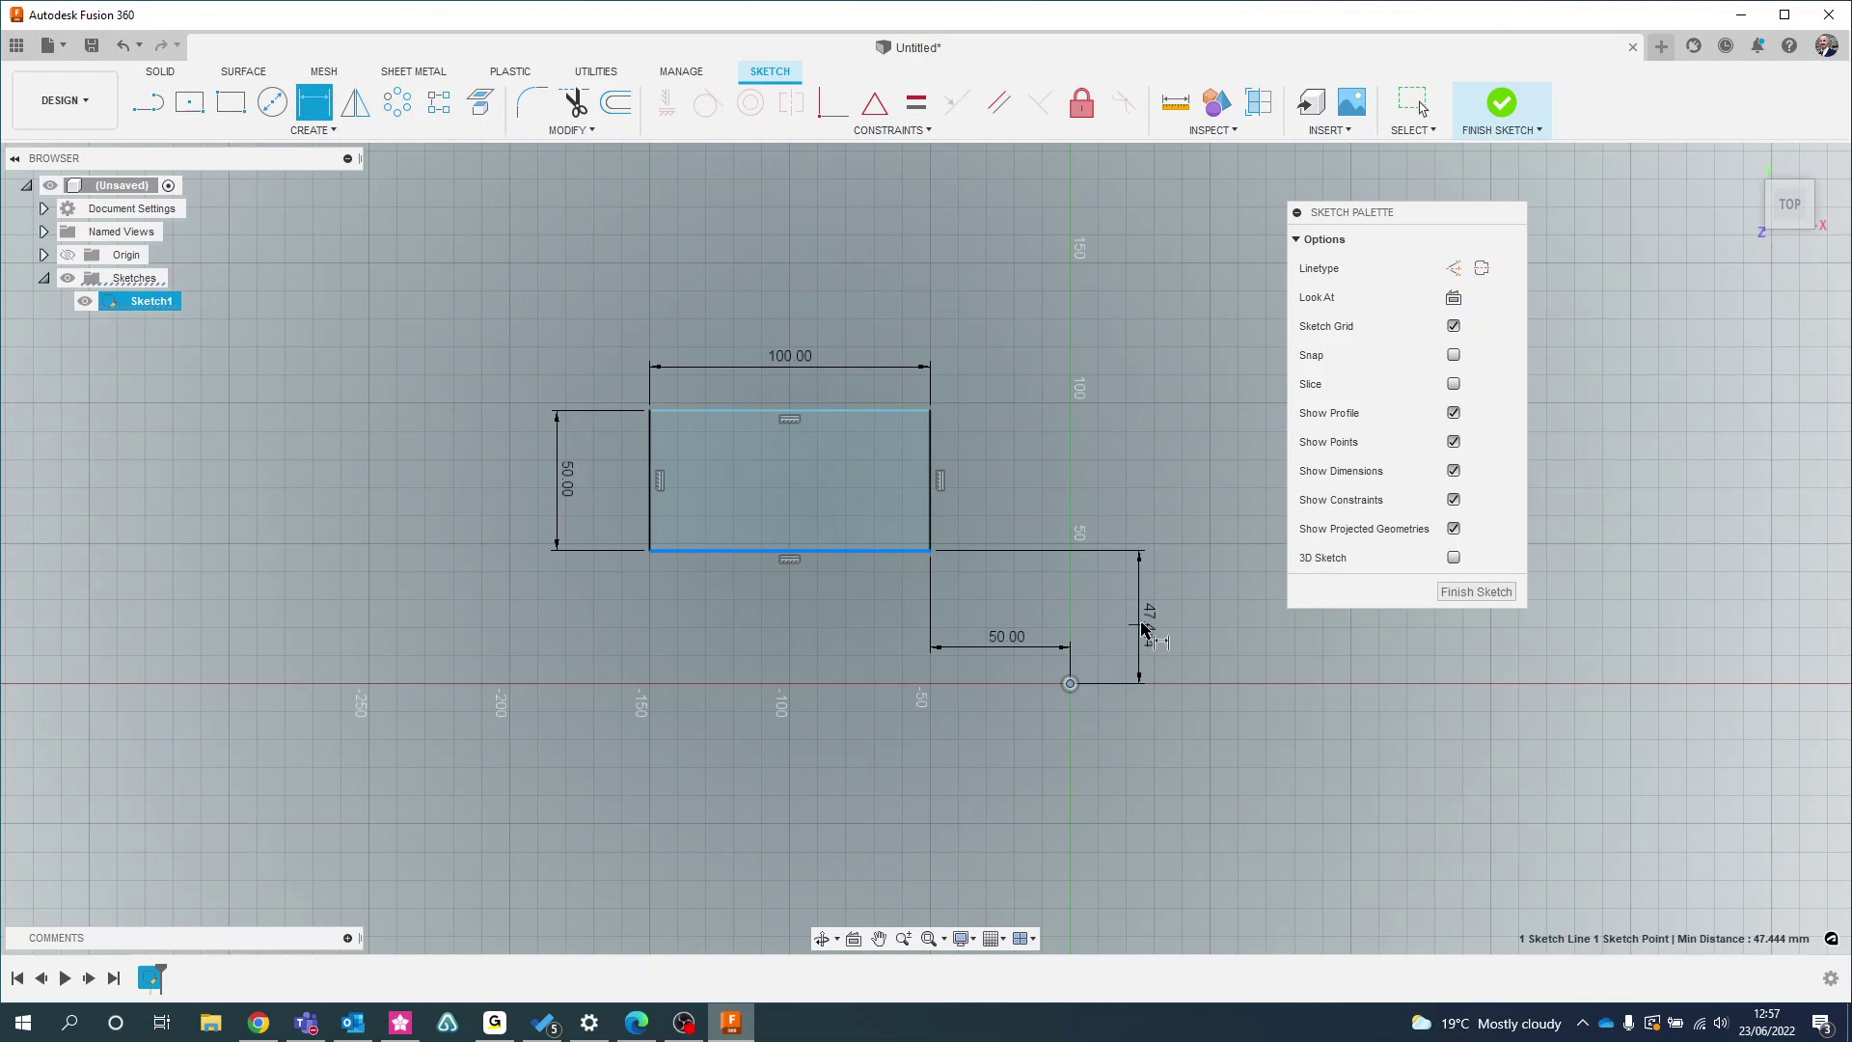
left_click(1143, 623)
type("50")
key("Return")
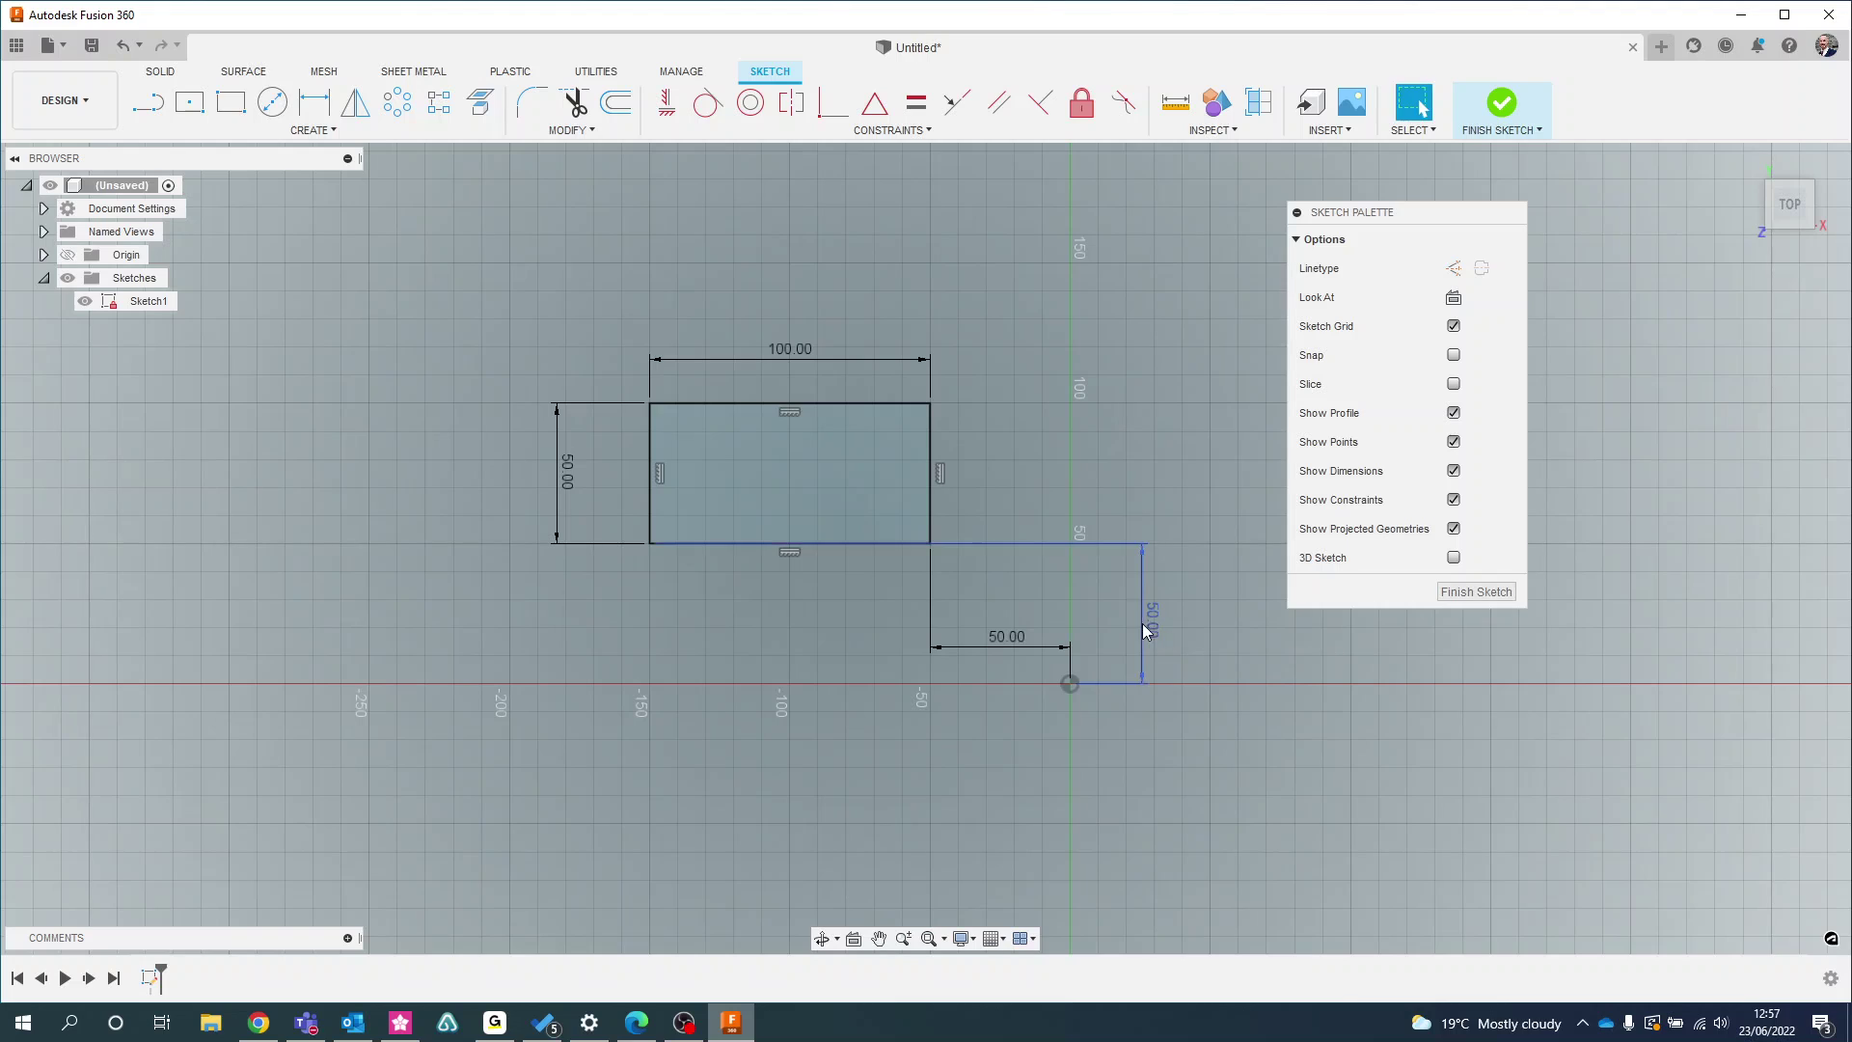
Select the entire rectangle with all its dimensions and delete it from the sketch
scroll(1142, 623, "down", 3)
mouse_move(742, 686)
middle_mouse_down()
mouse_move(832, 636)
mouse_move(809, 643)
middle_mouse_up()
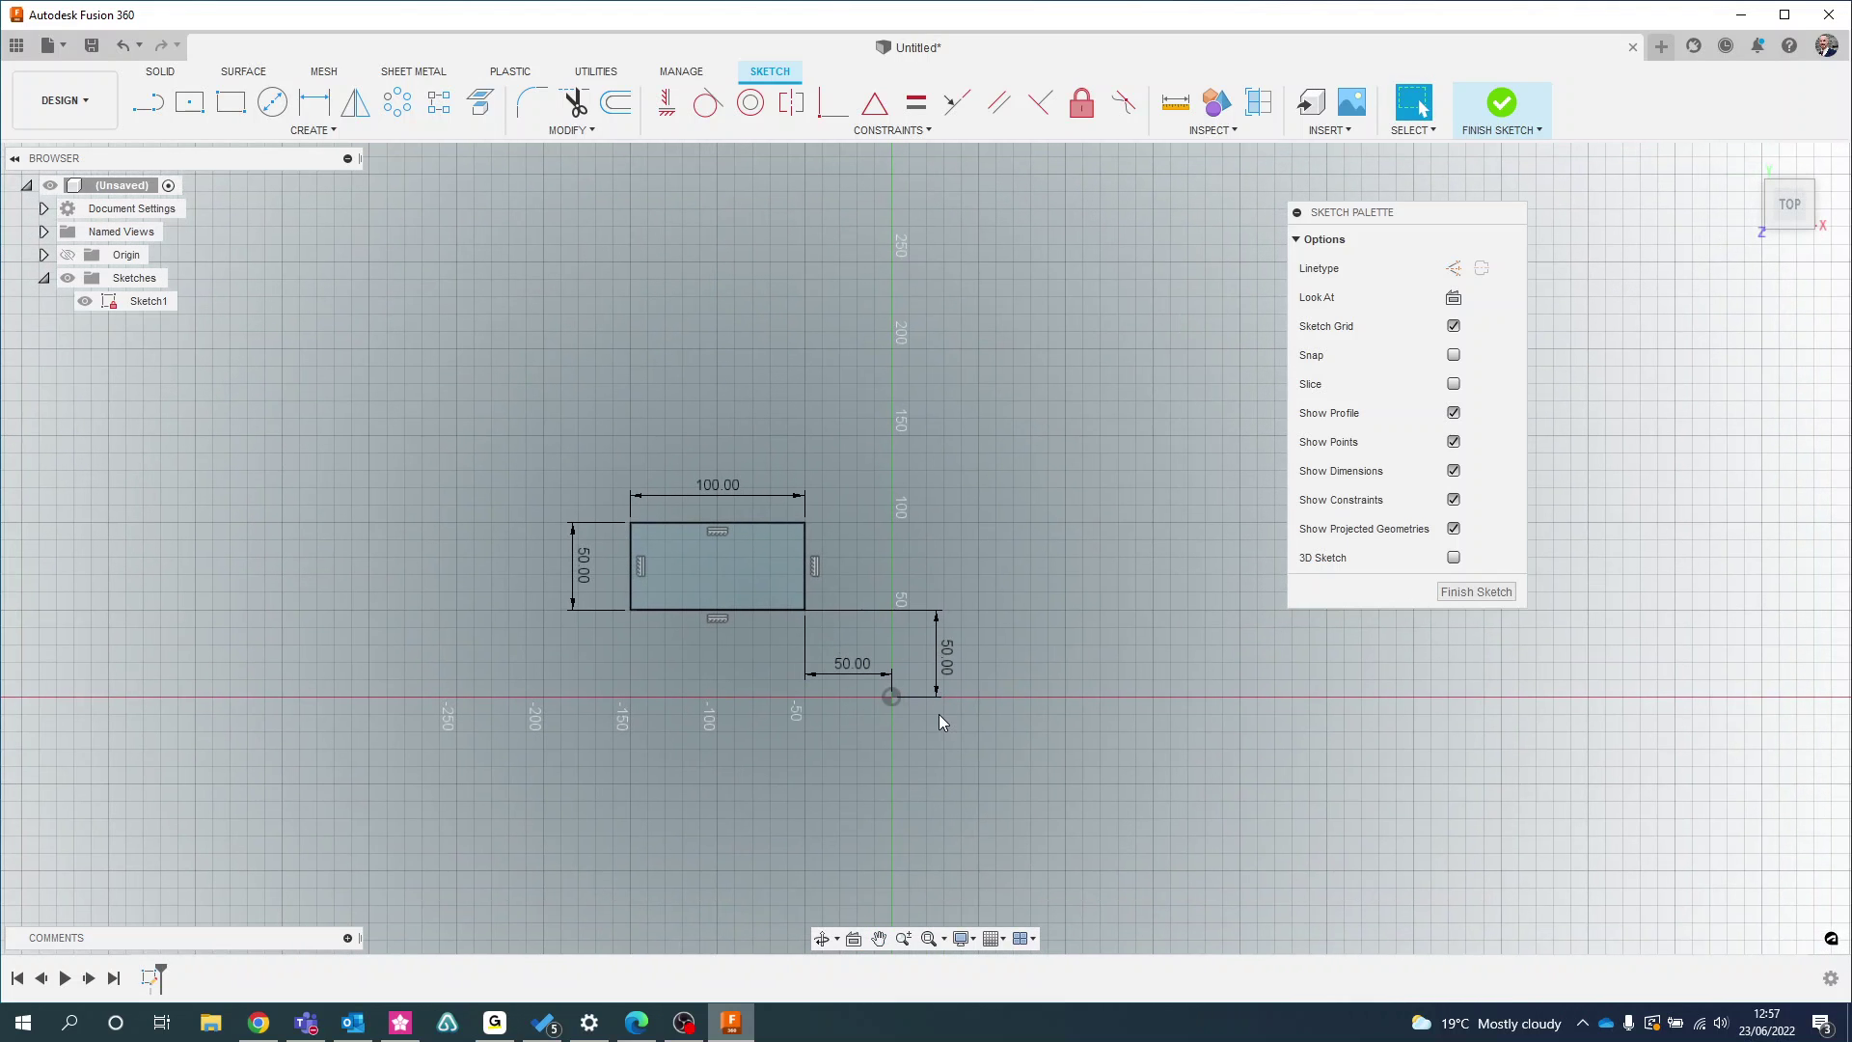
left_click_drag(1013, 743, 512, 442)
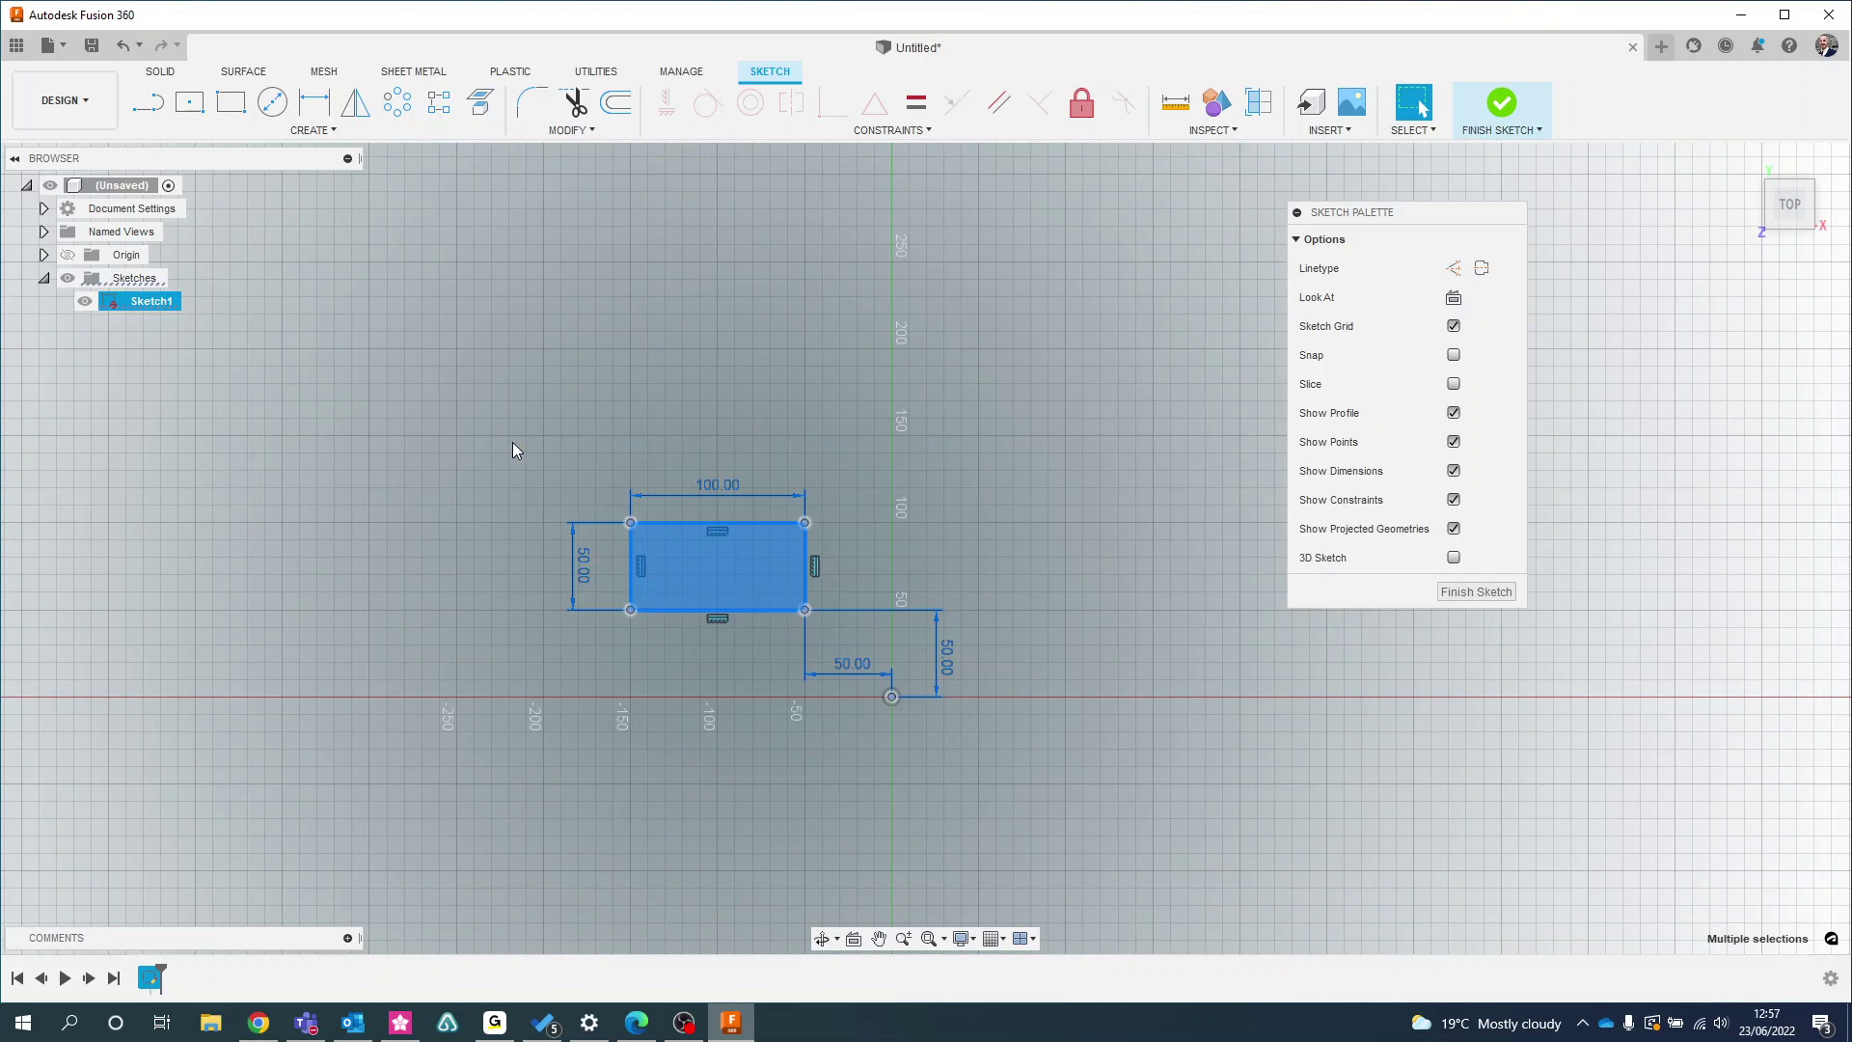
key("Delete")
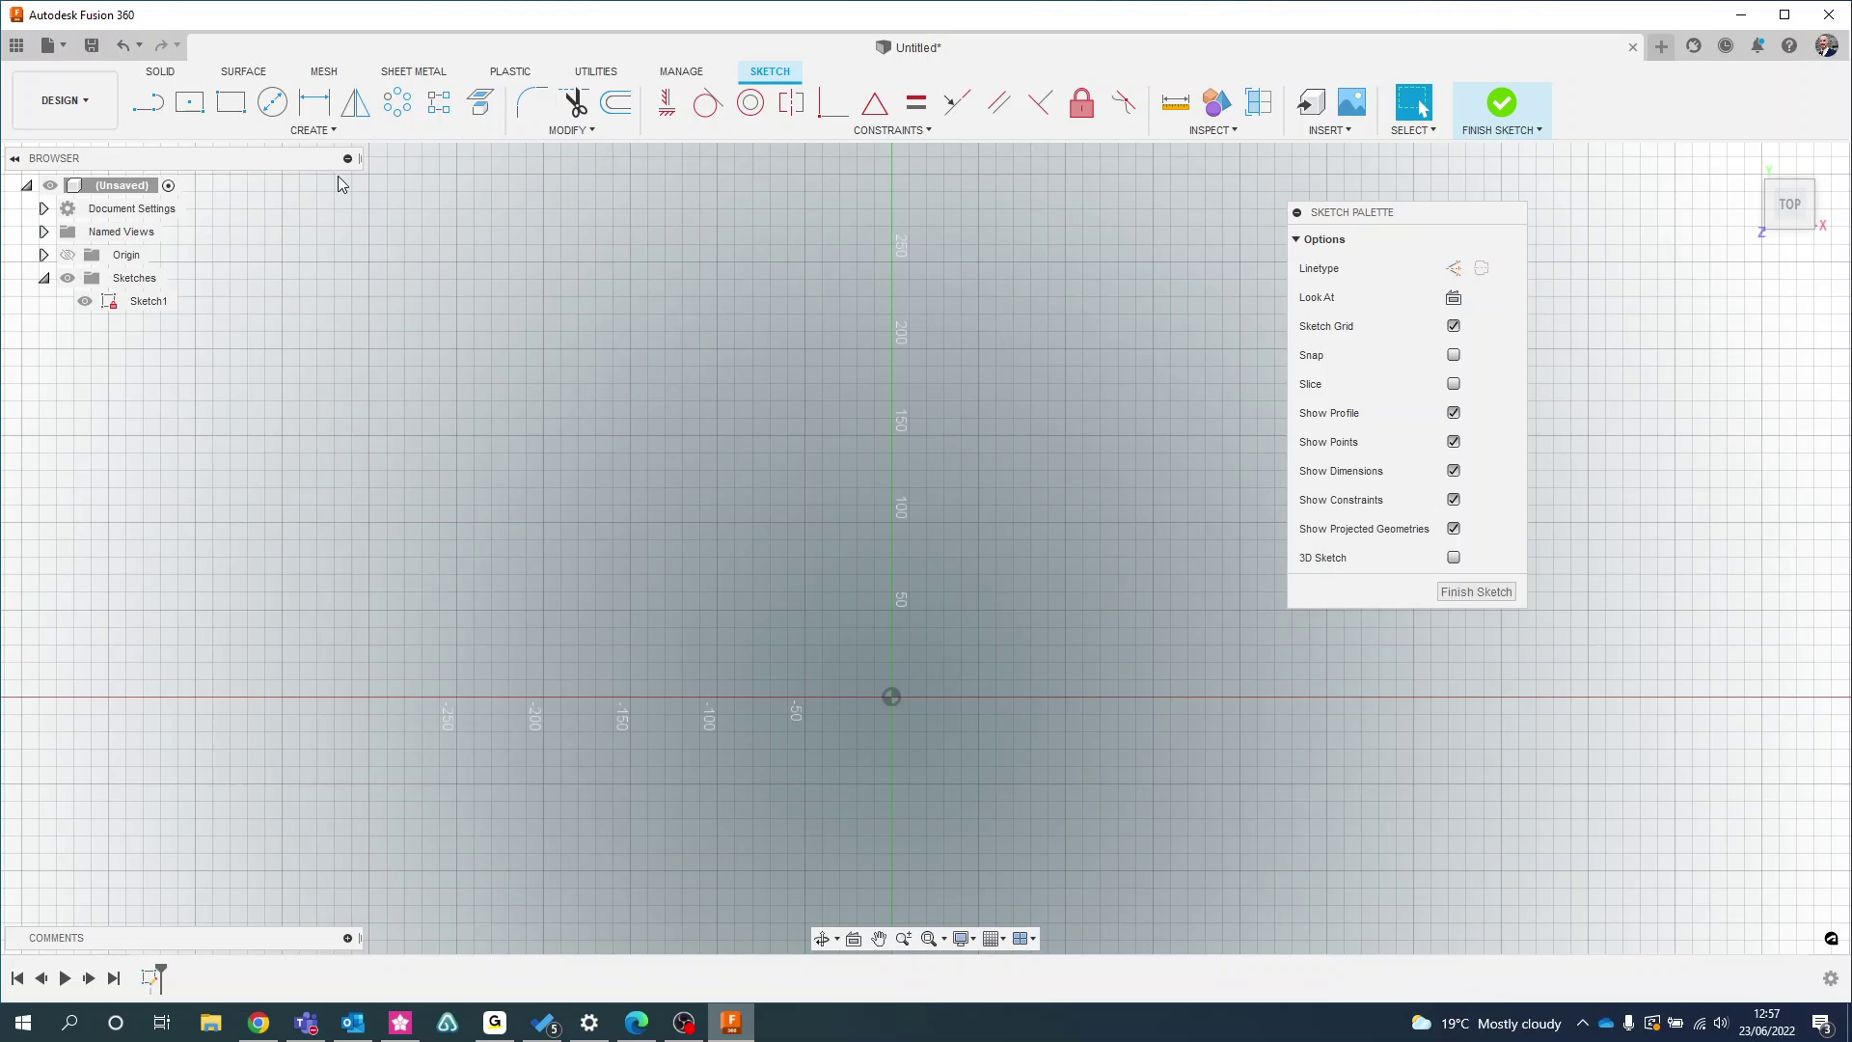
Draw a rectangle with its first corner on the origin, 100 mm wide and 50 mm high
left_click(230, 101)
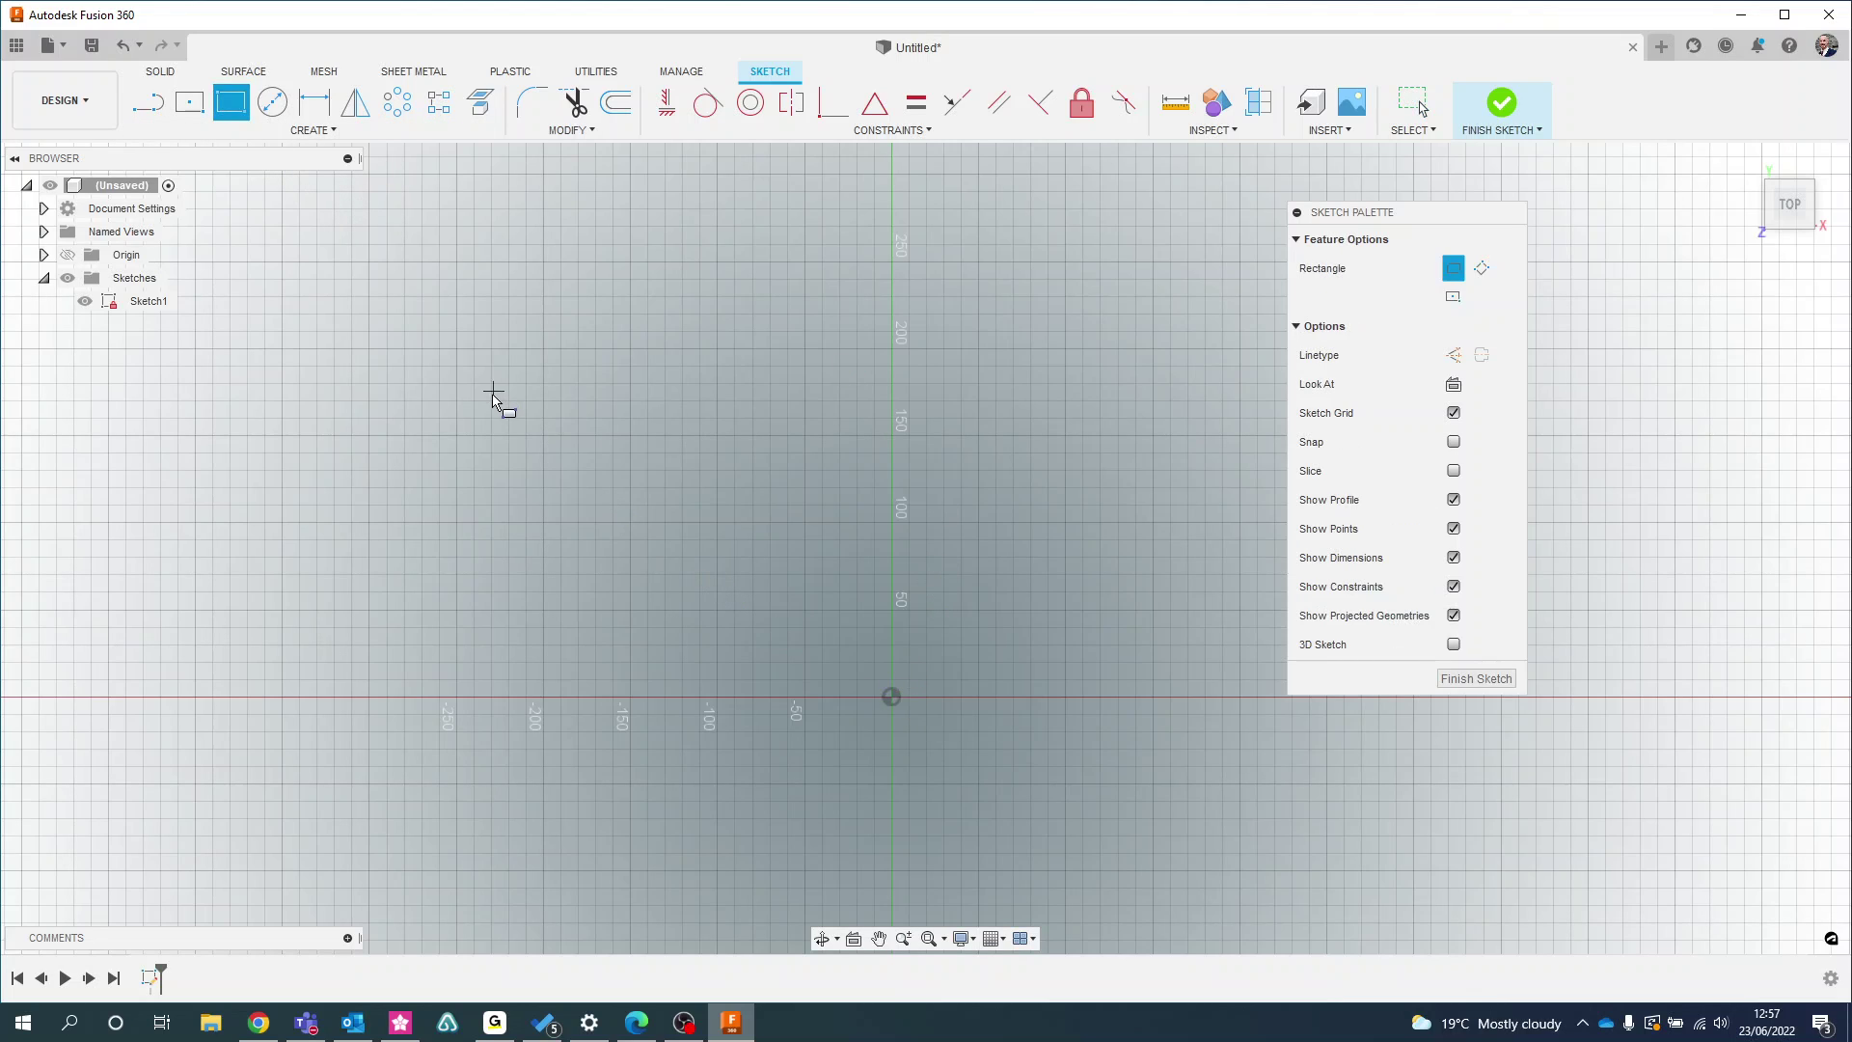
middle_click_drag(664, 495, 486, 461)
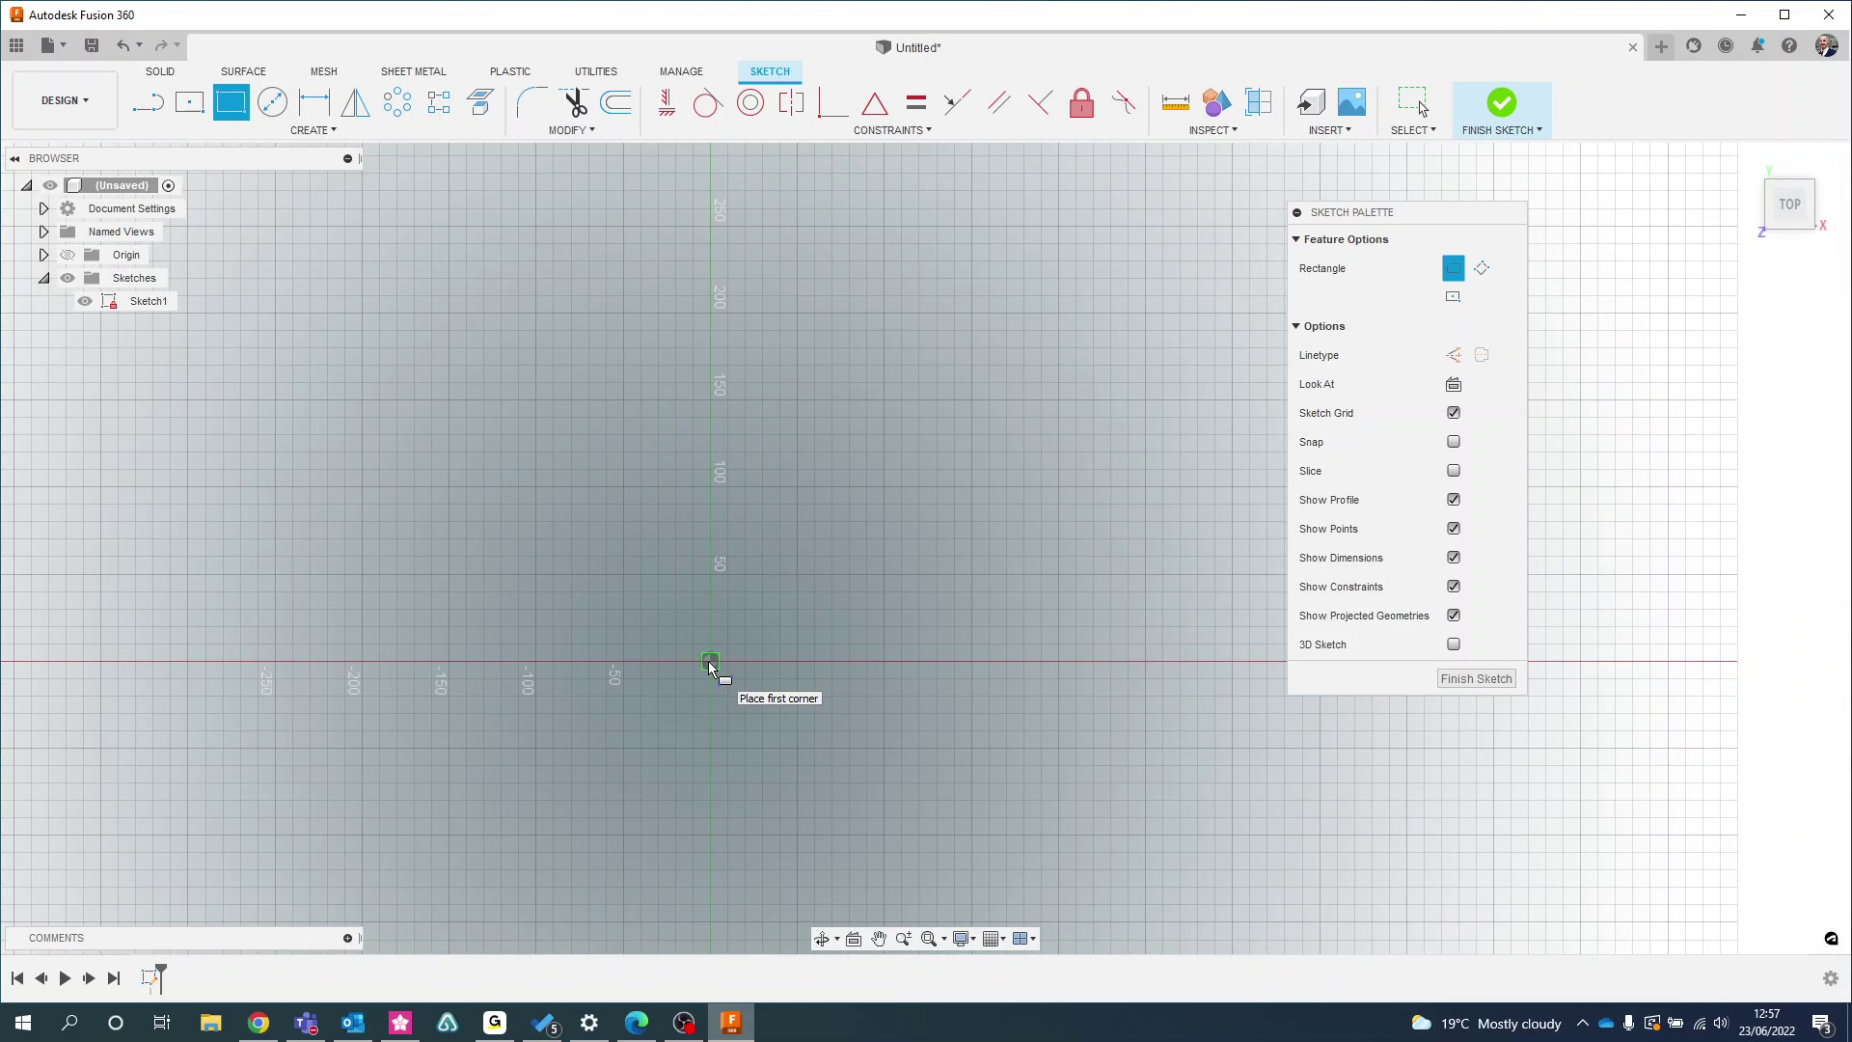
left_click(710, 662)
type("1")
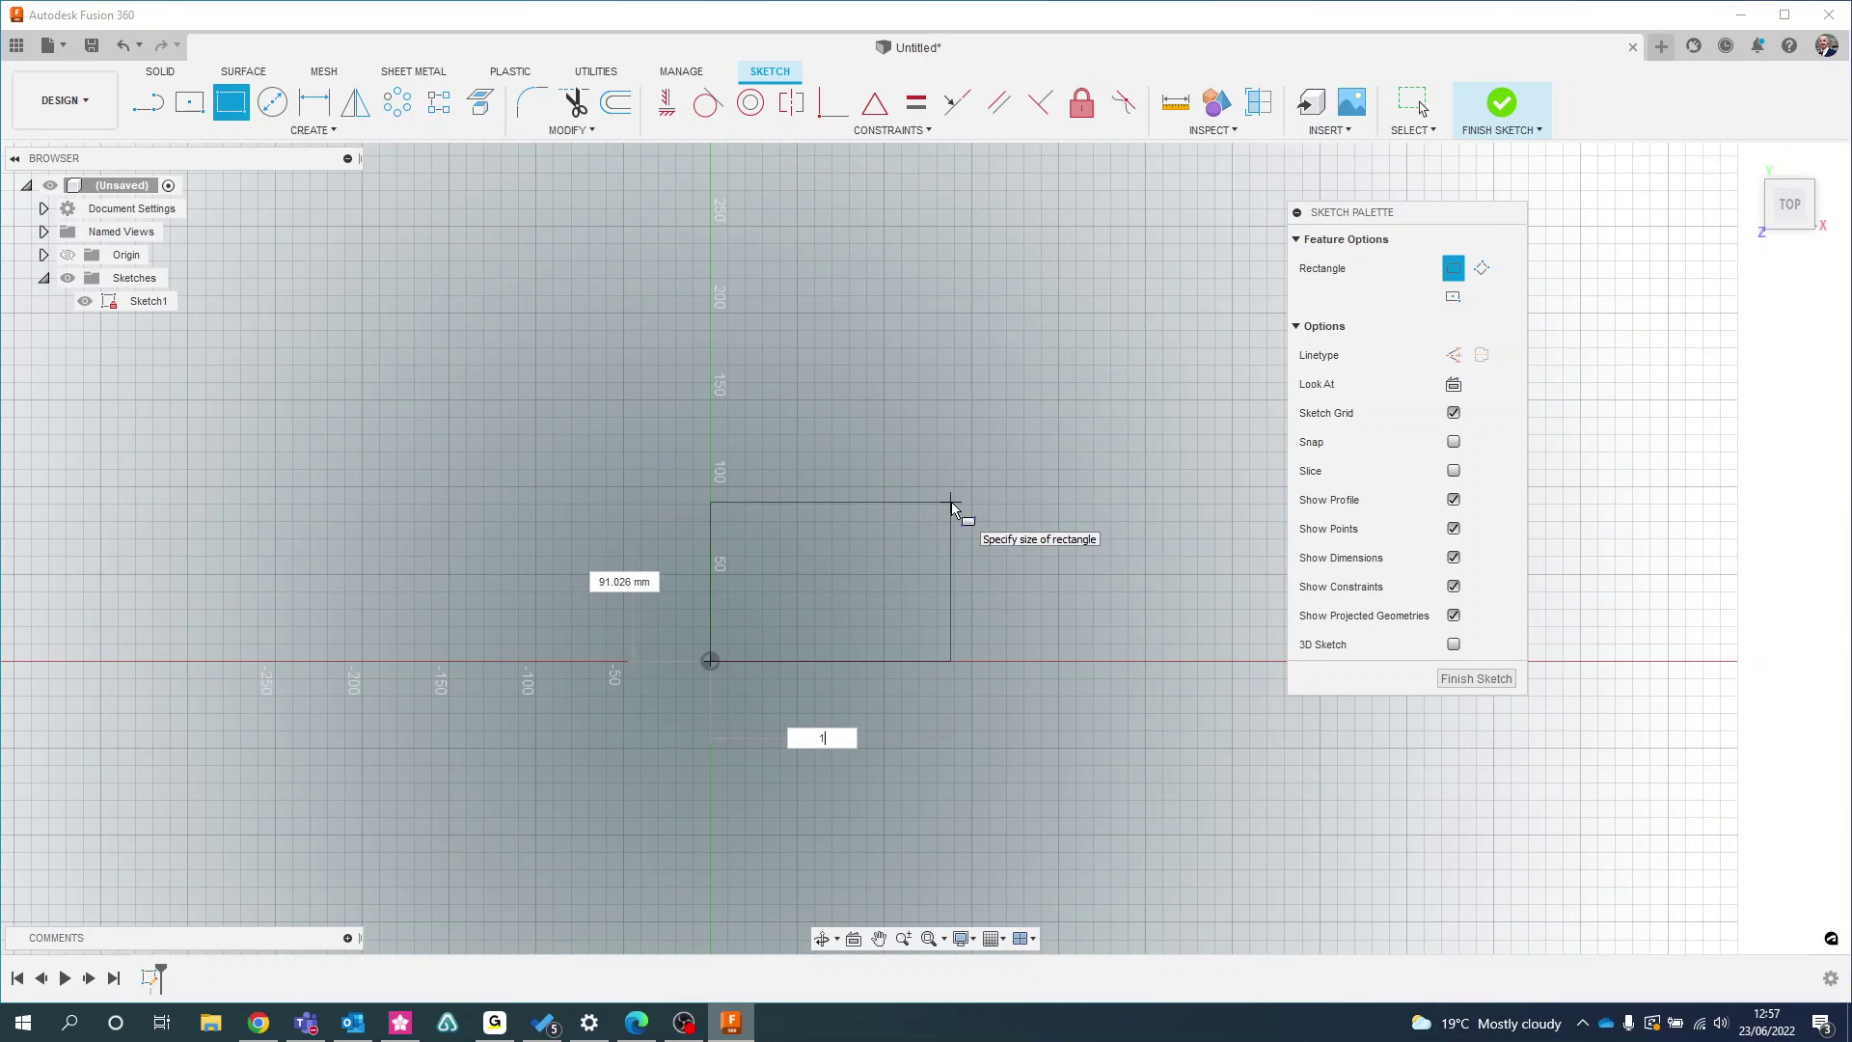
type("0")
key("Tab")
type("50")
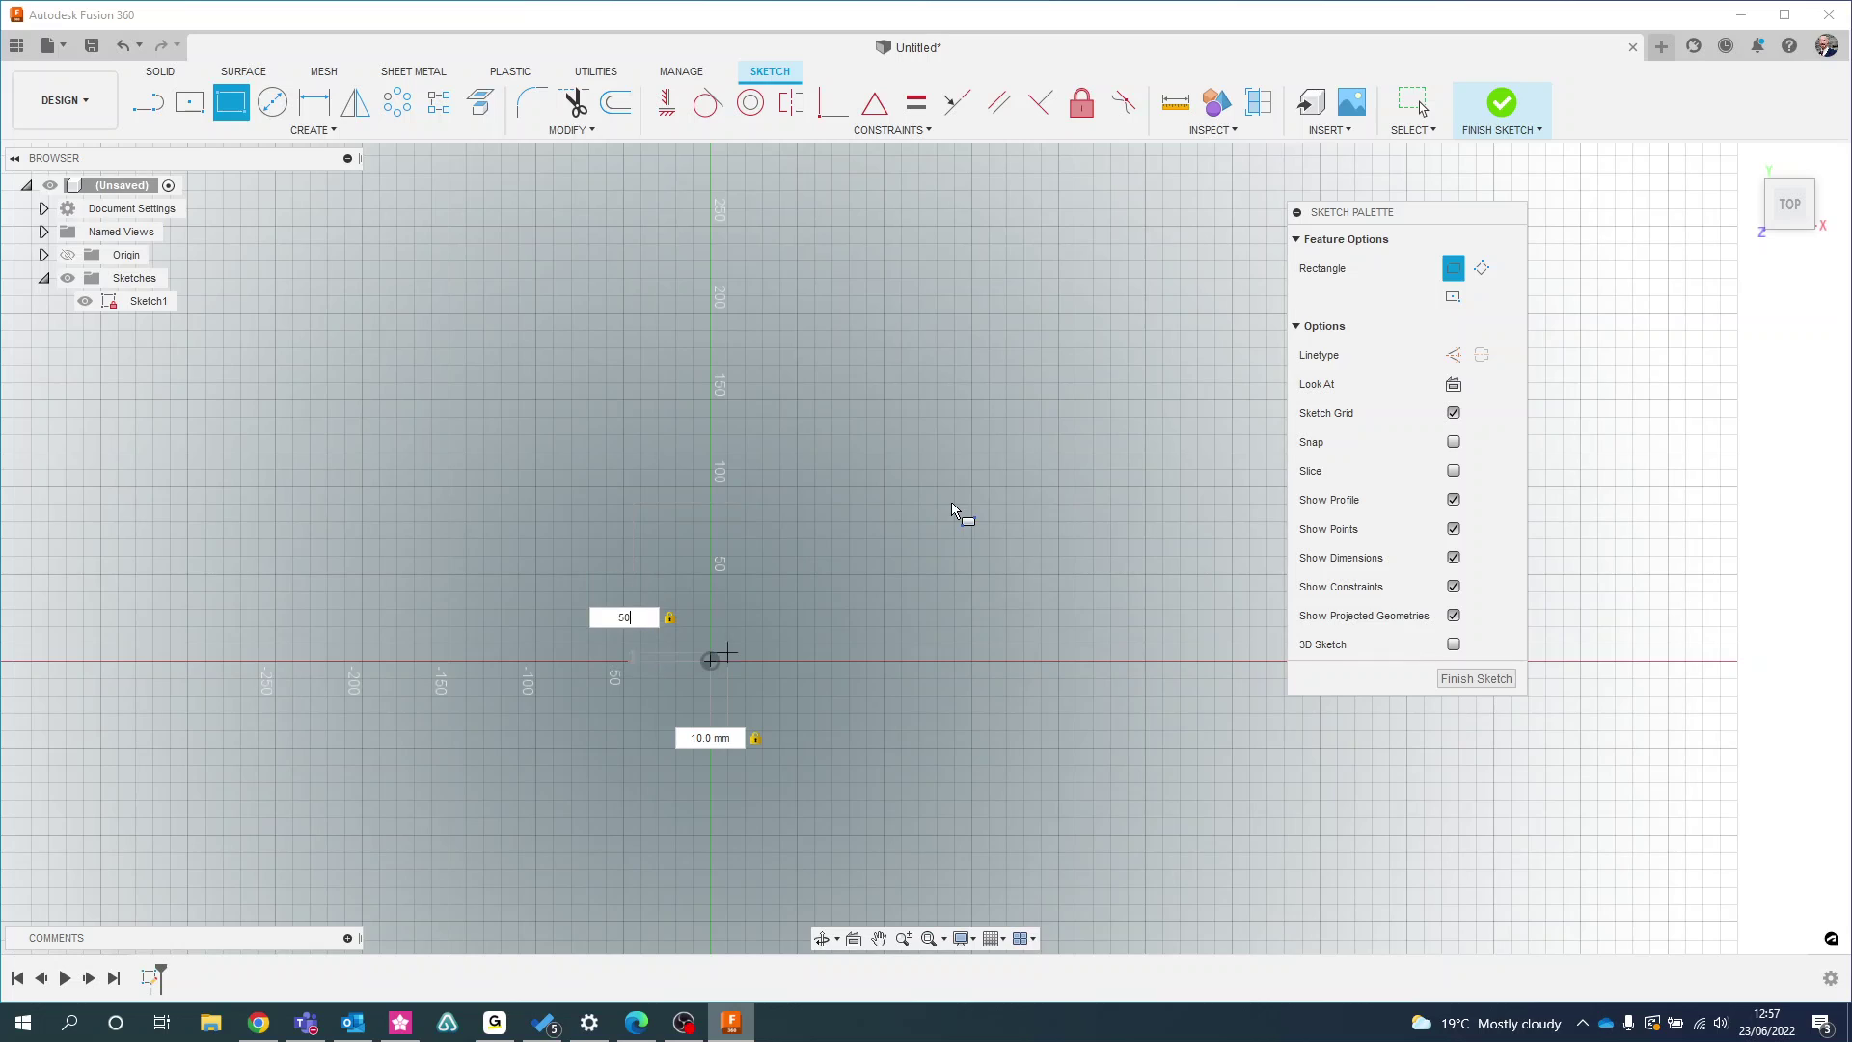
key("Tab")
type("100")
key("Return")
key("Escape")
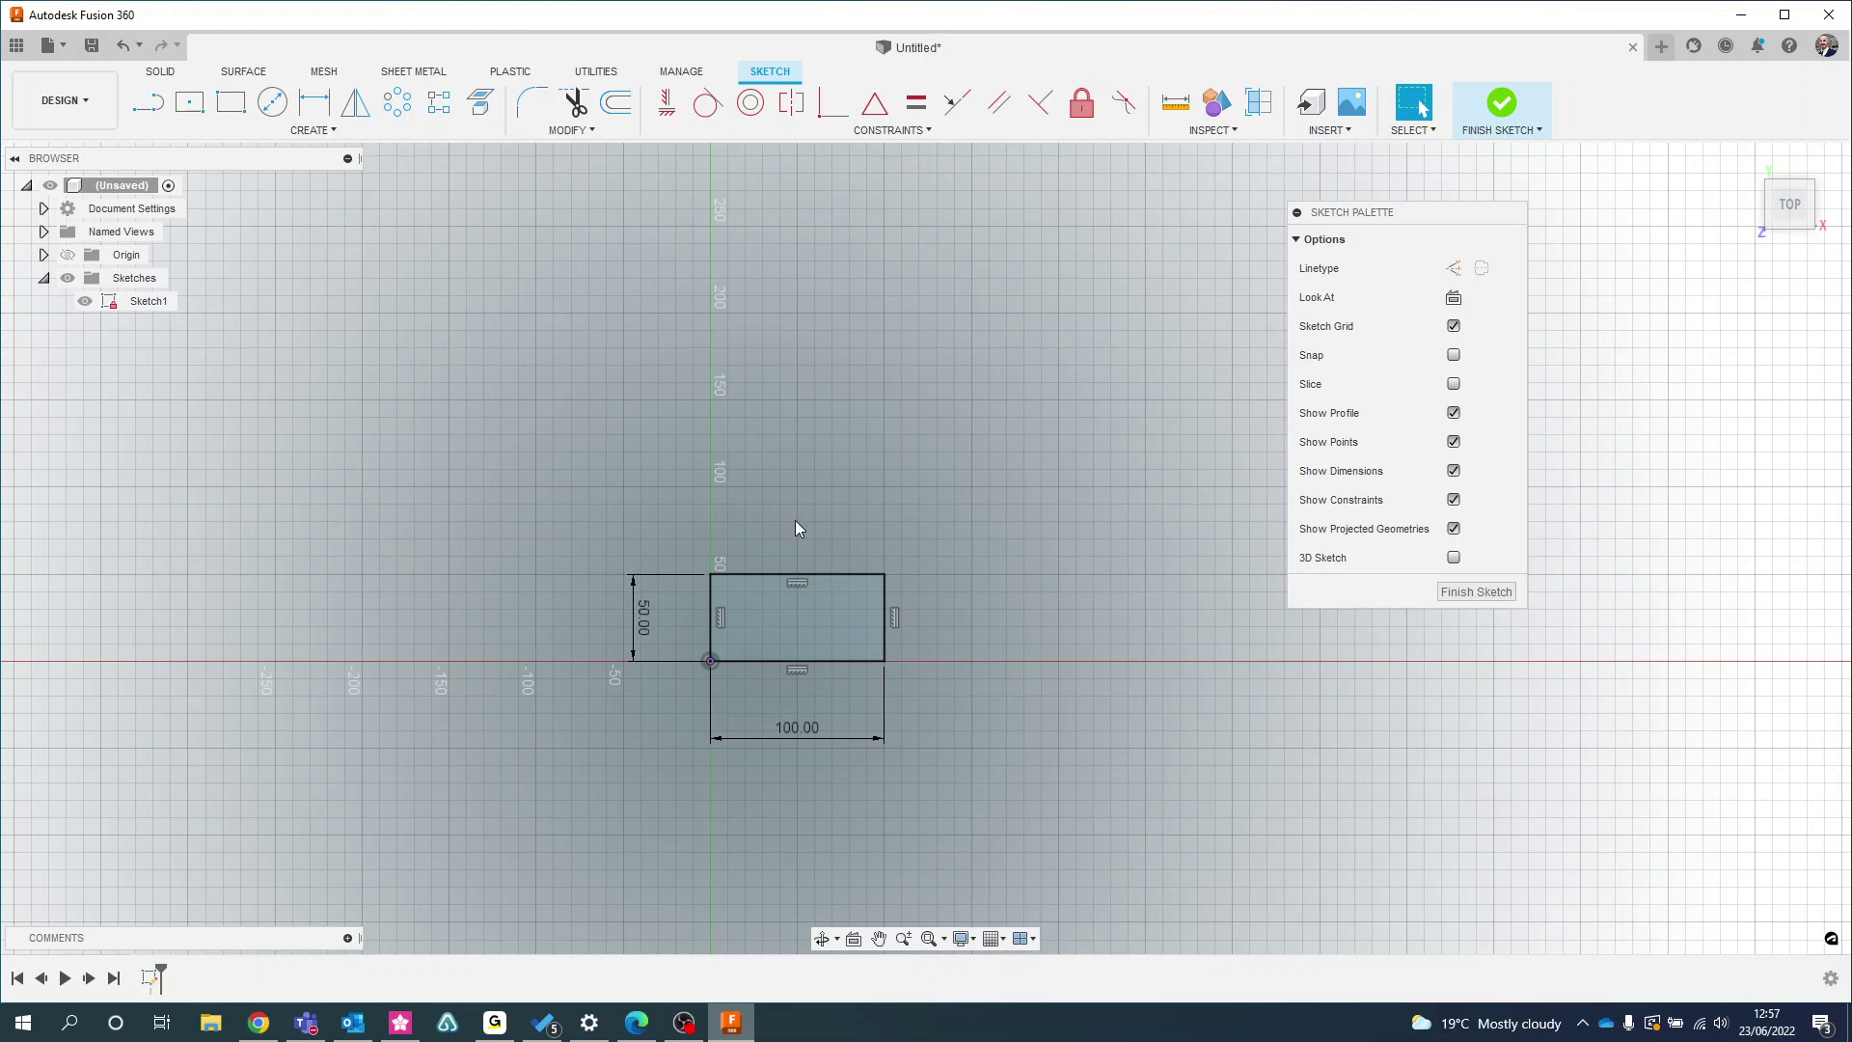
scroll(755, 675, "up", 3)
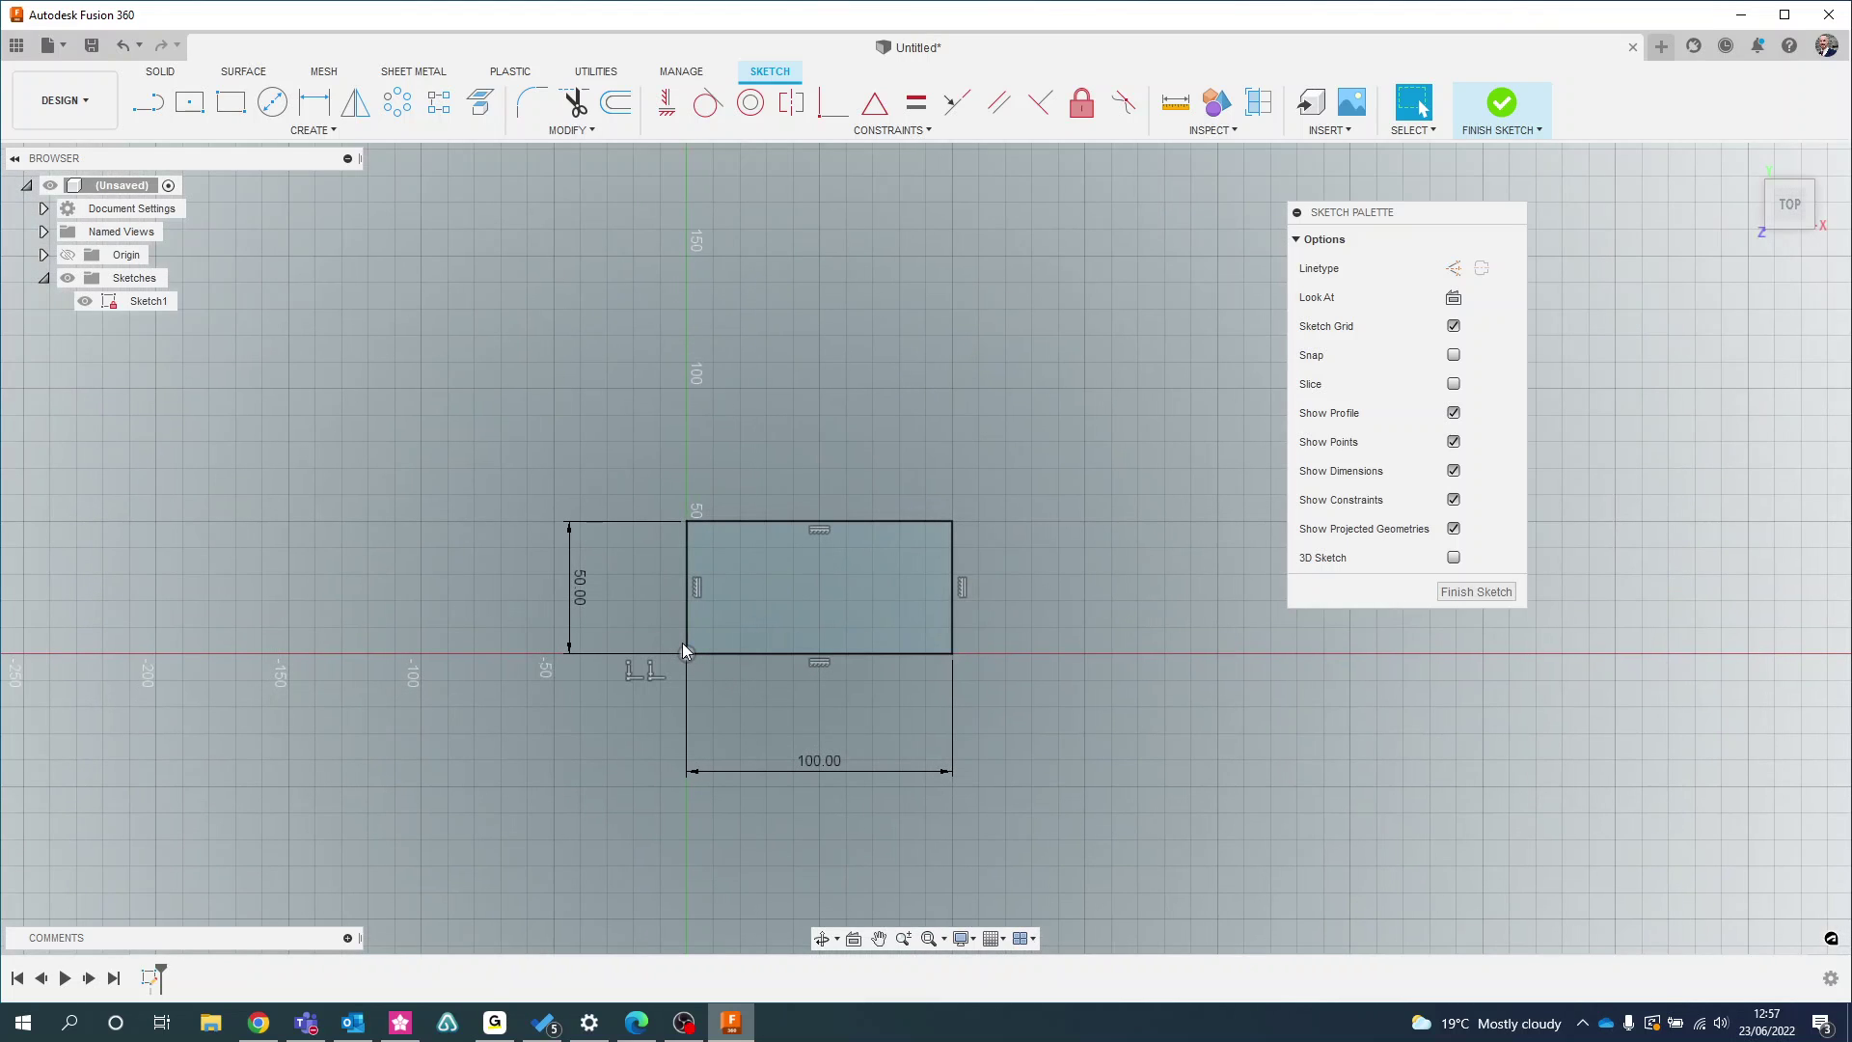
left_click(704, 527)
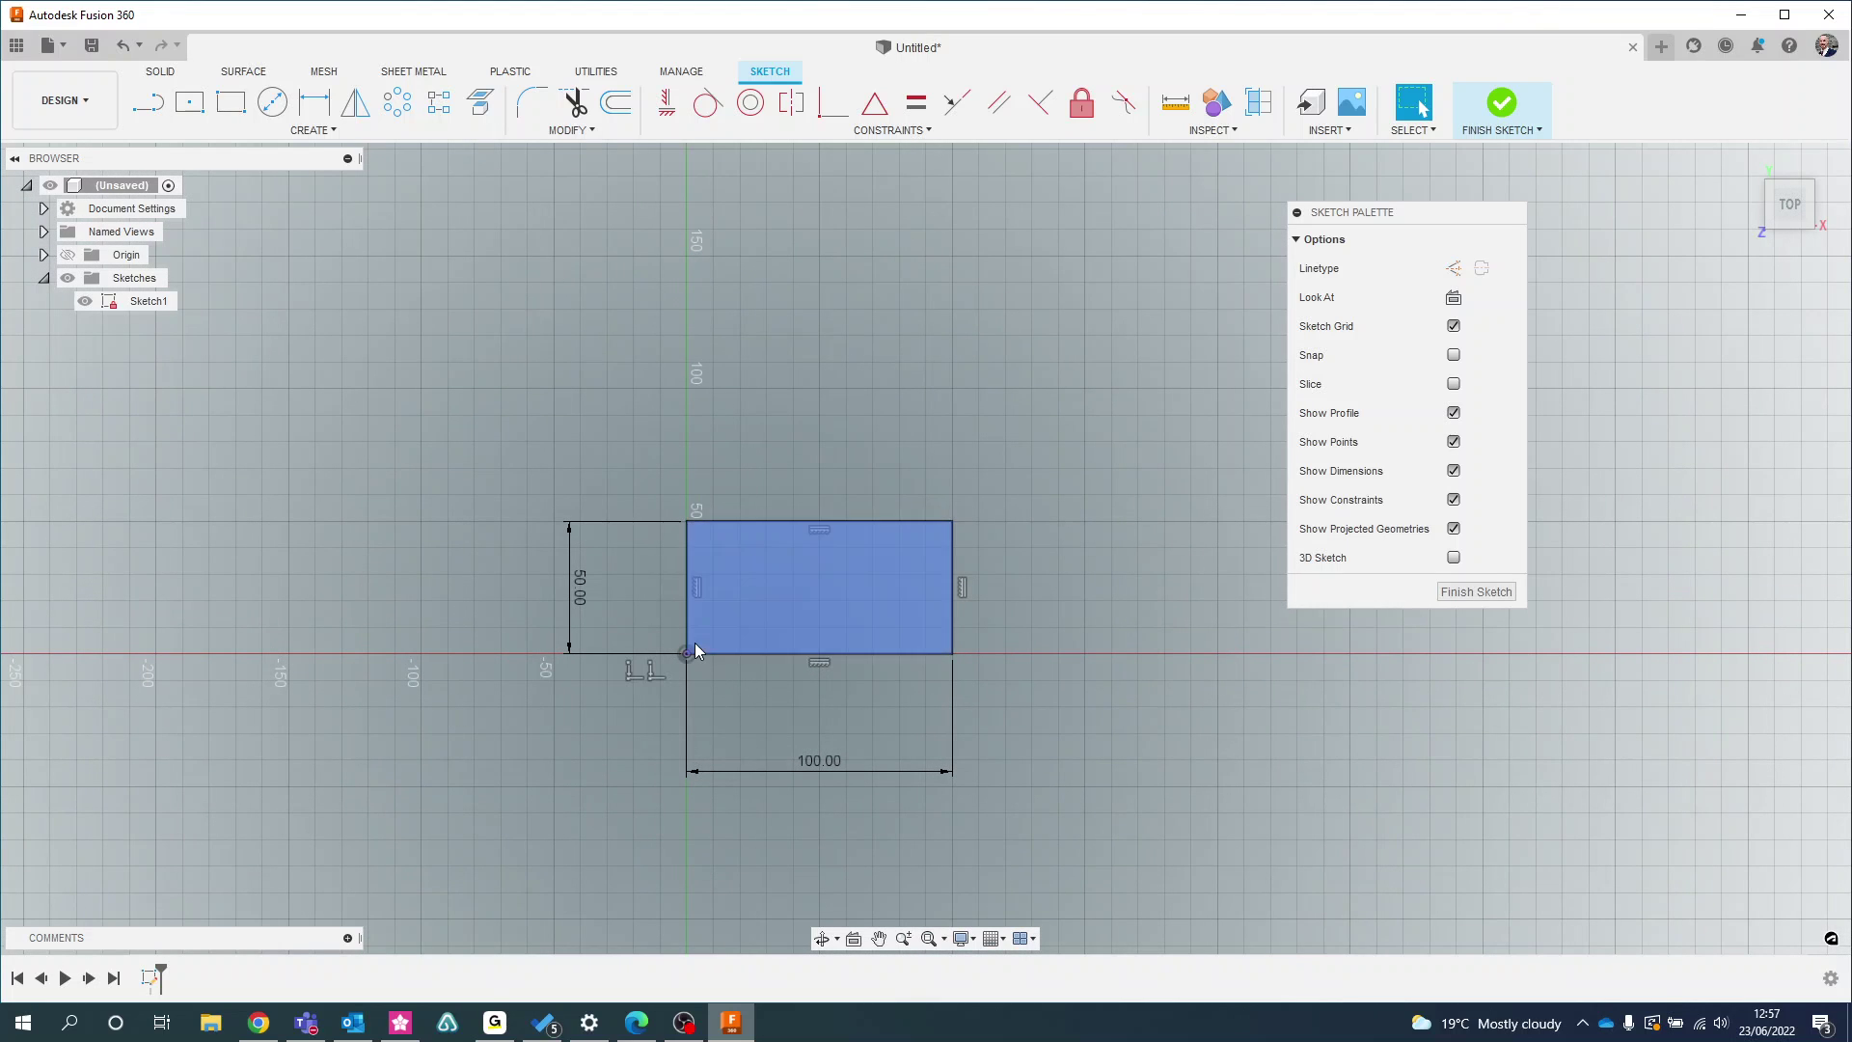
scroll(726, 656, "down", 2)
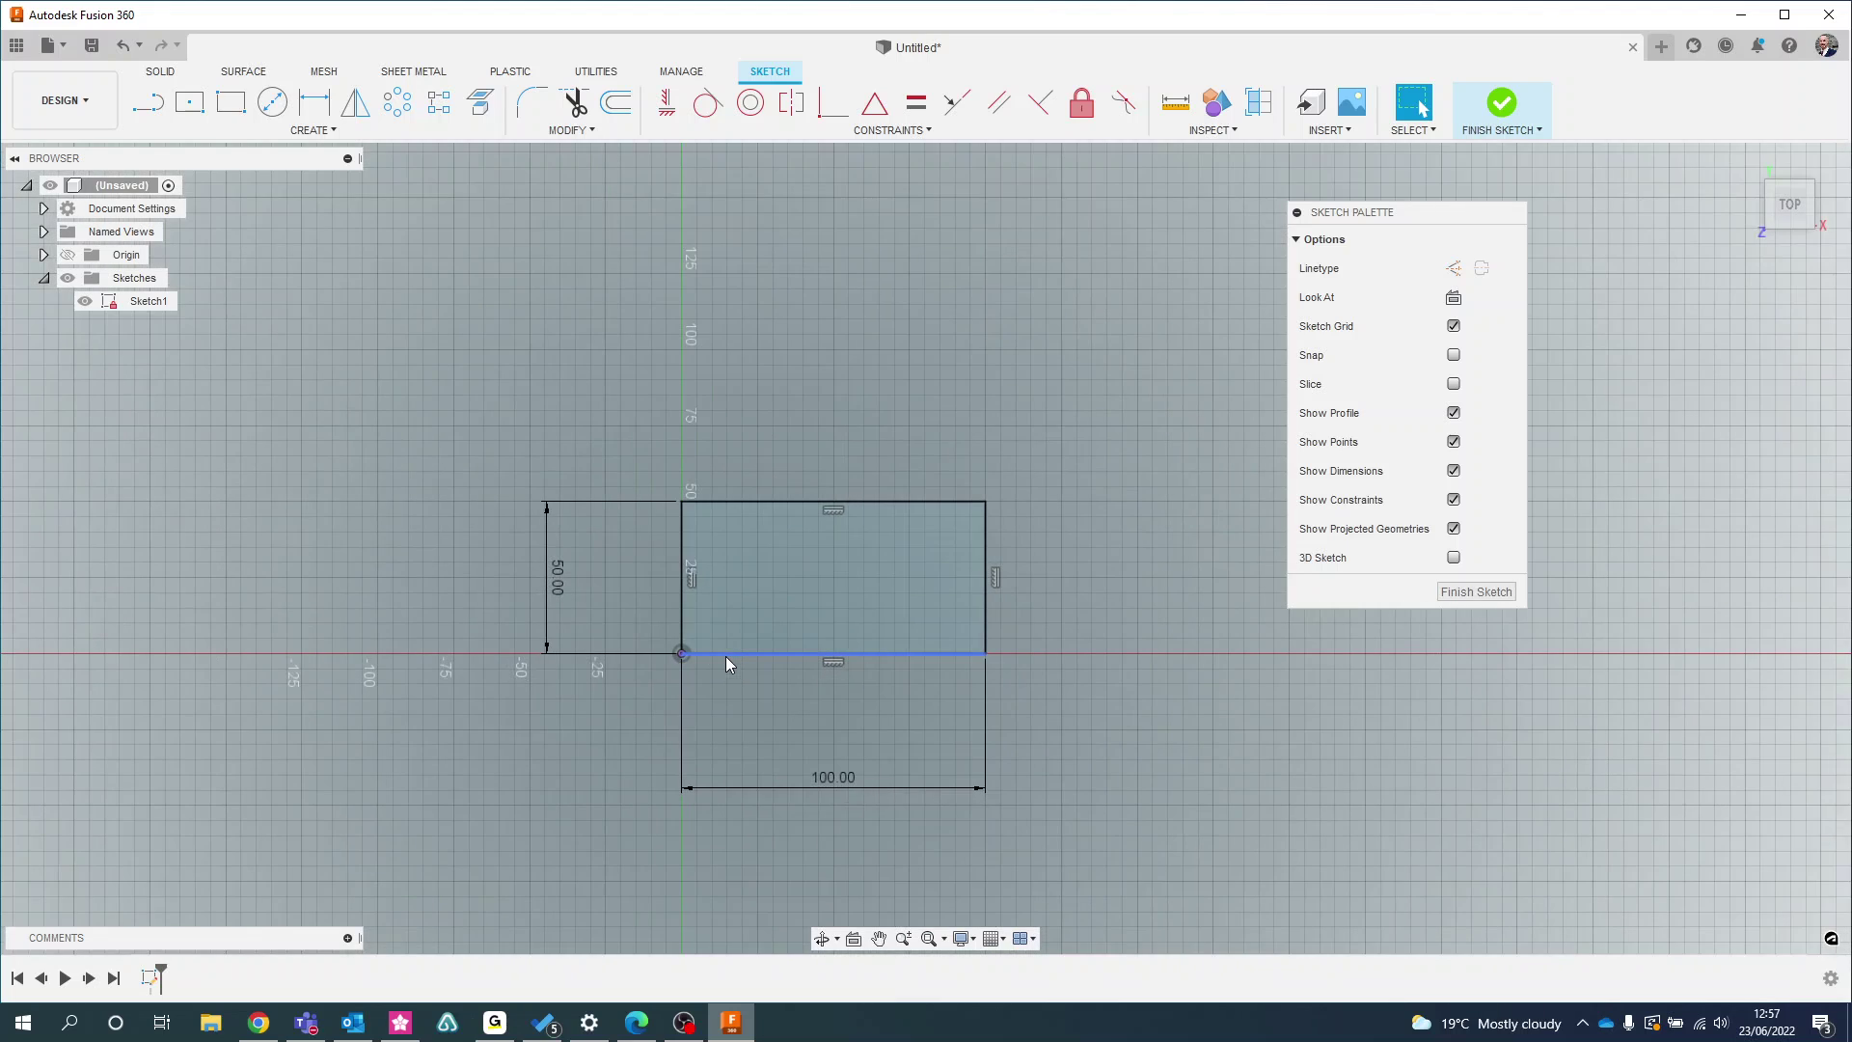
left_click(711, 628)
scroll(688, 624, "up", 2)
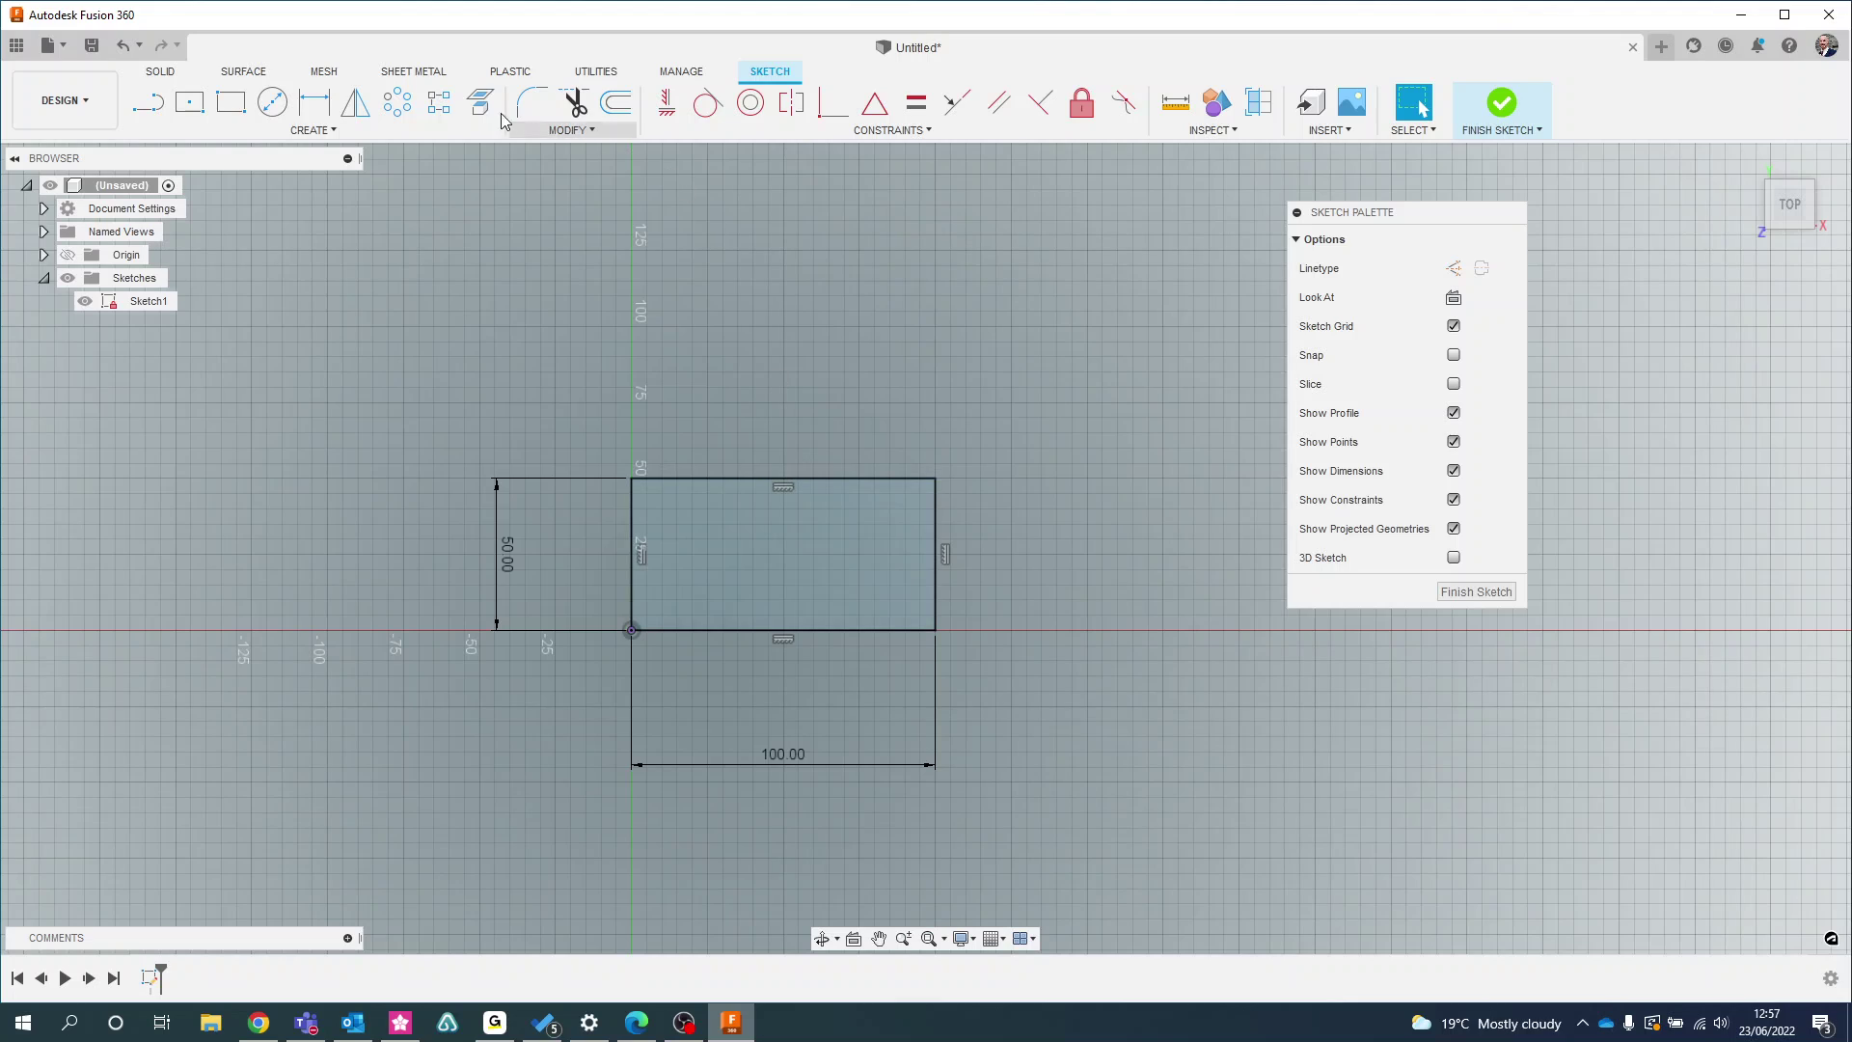
Draw a single steeply slanted line above the rectangle's upper-left corner, free of the other geometry
left_click(147, 101)
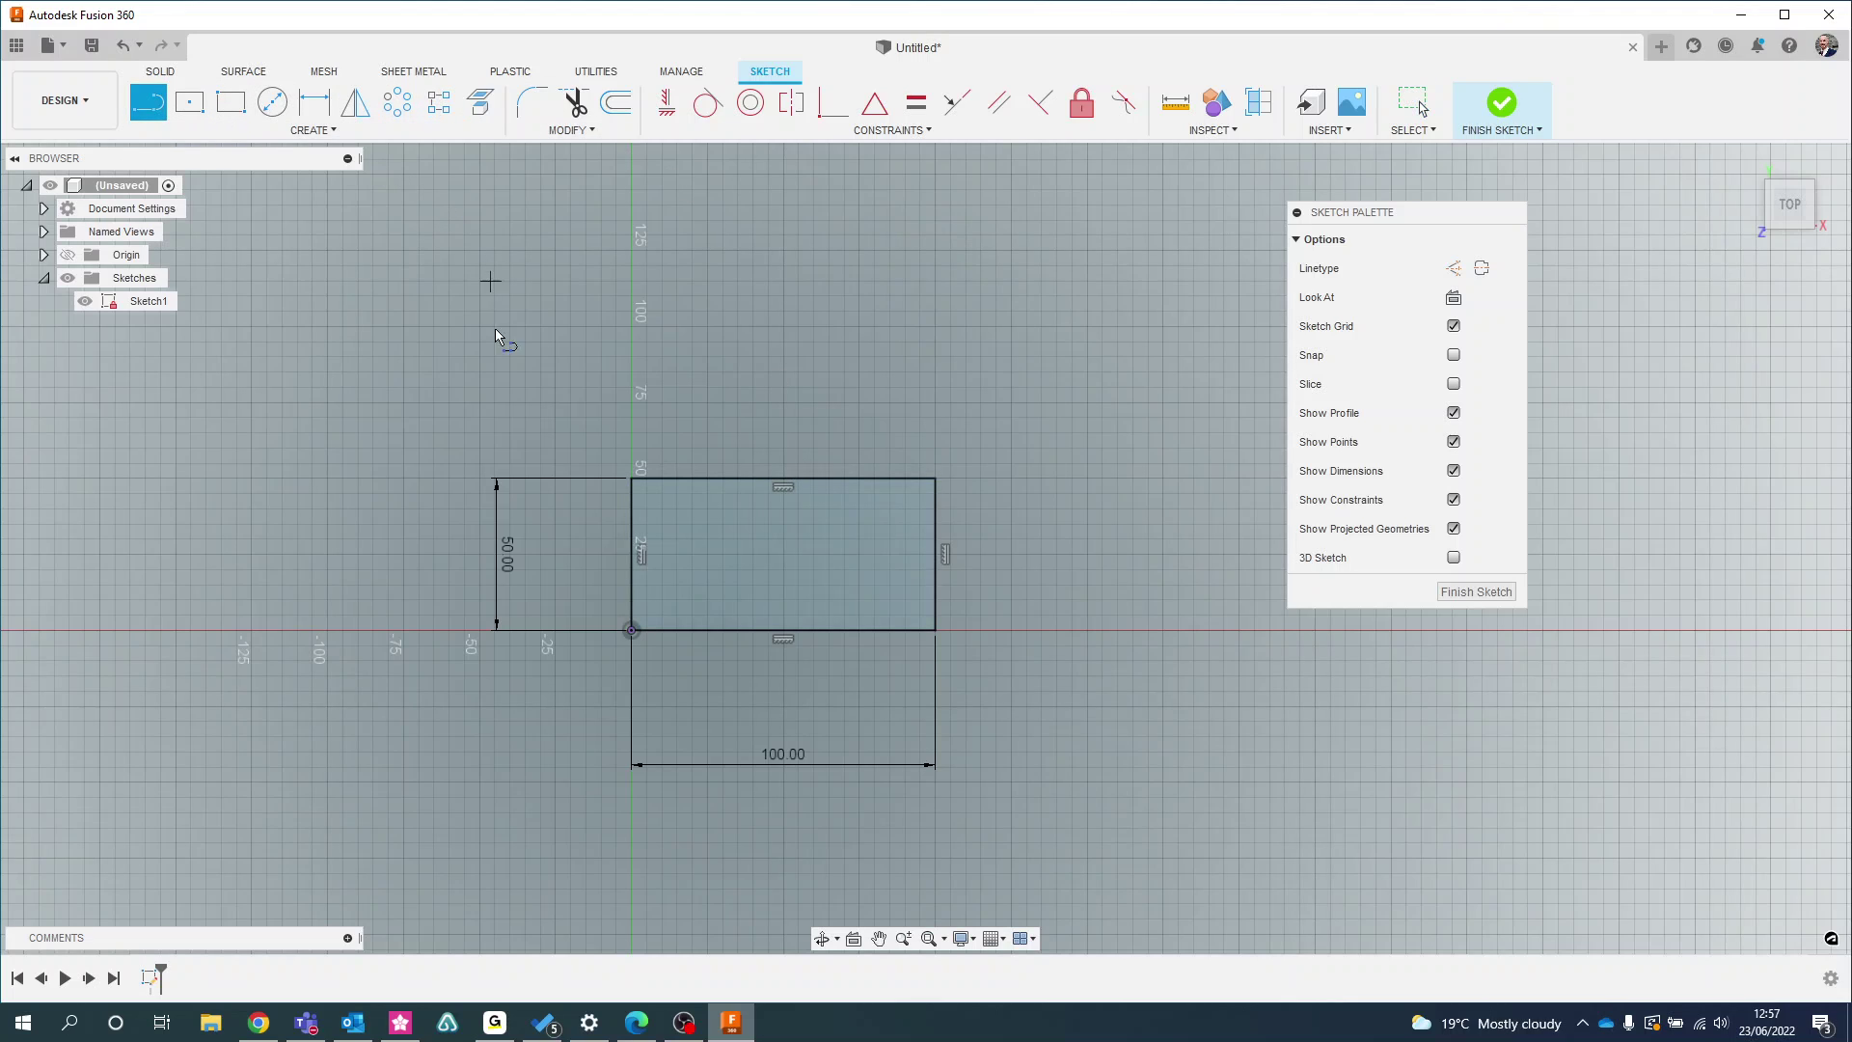
left_click(546, 387)
left_click(620, 207)
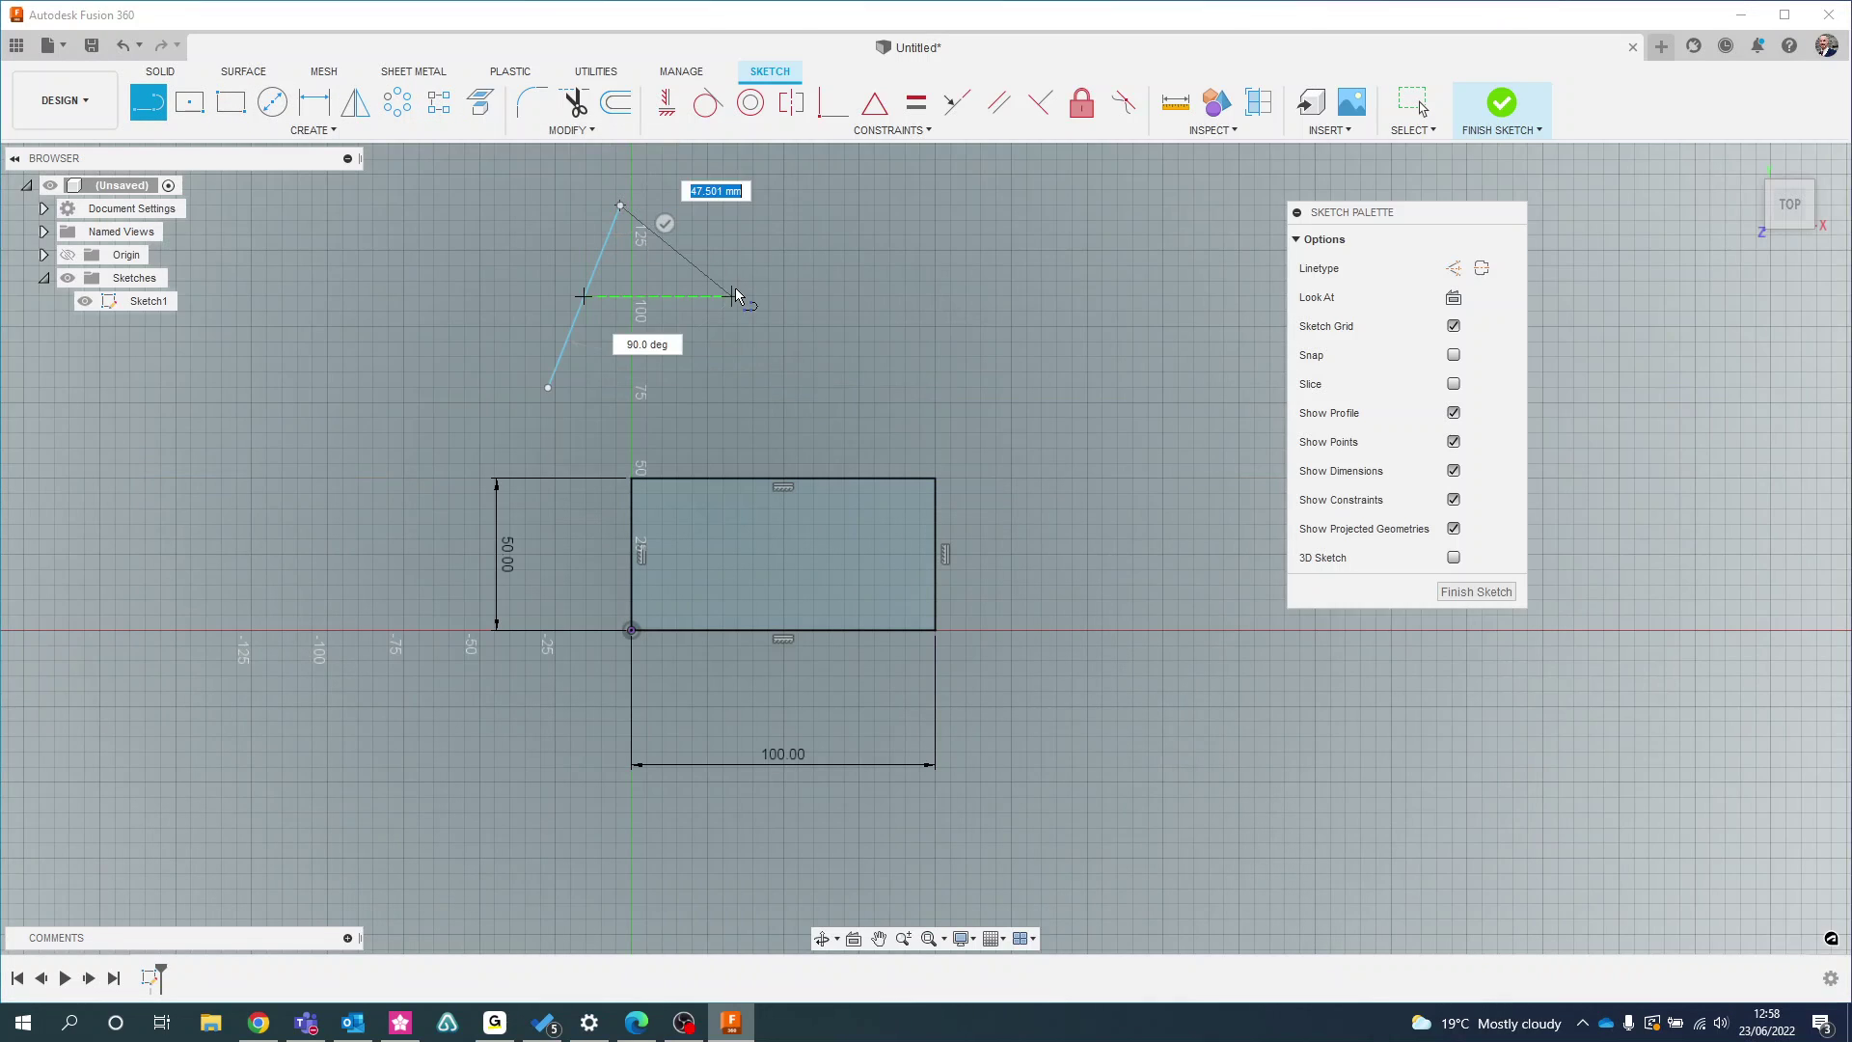
key("Escape")
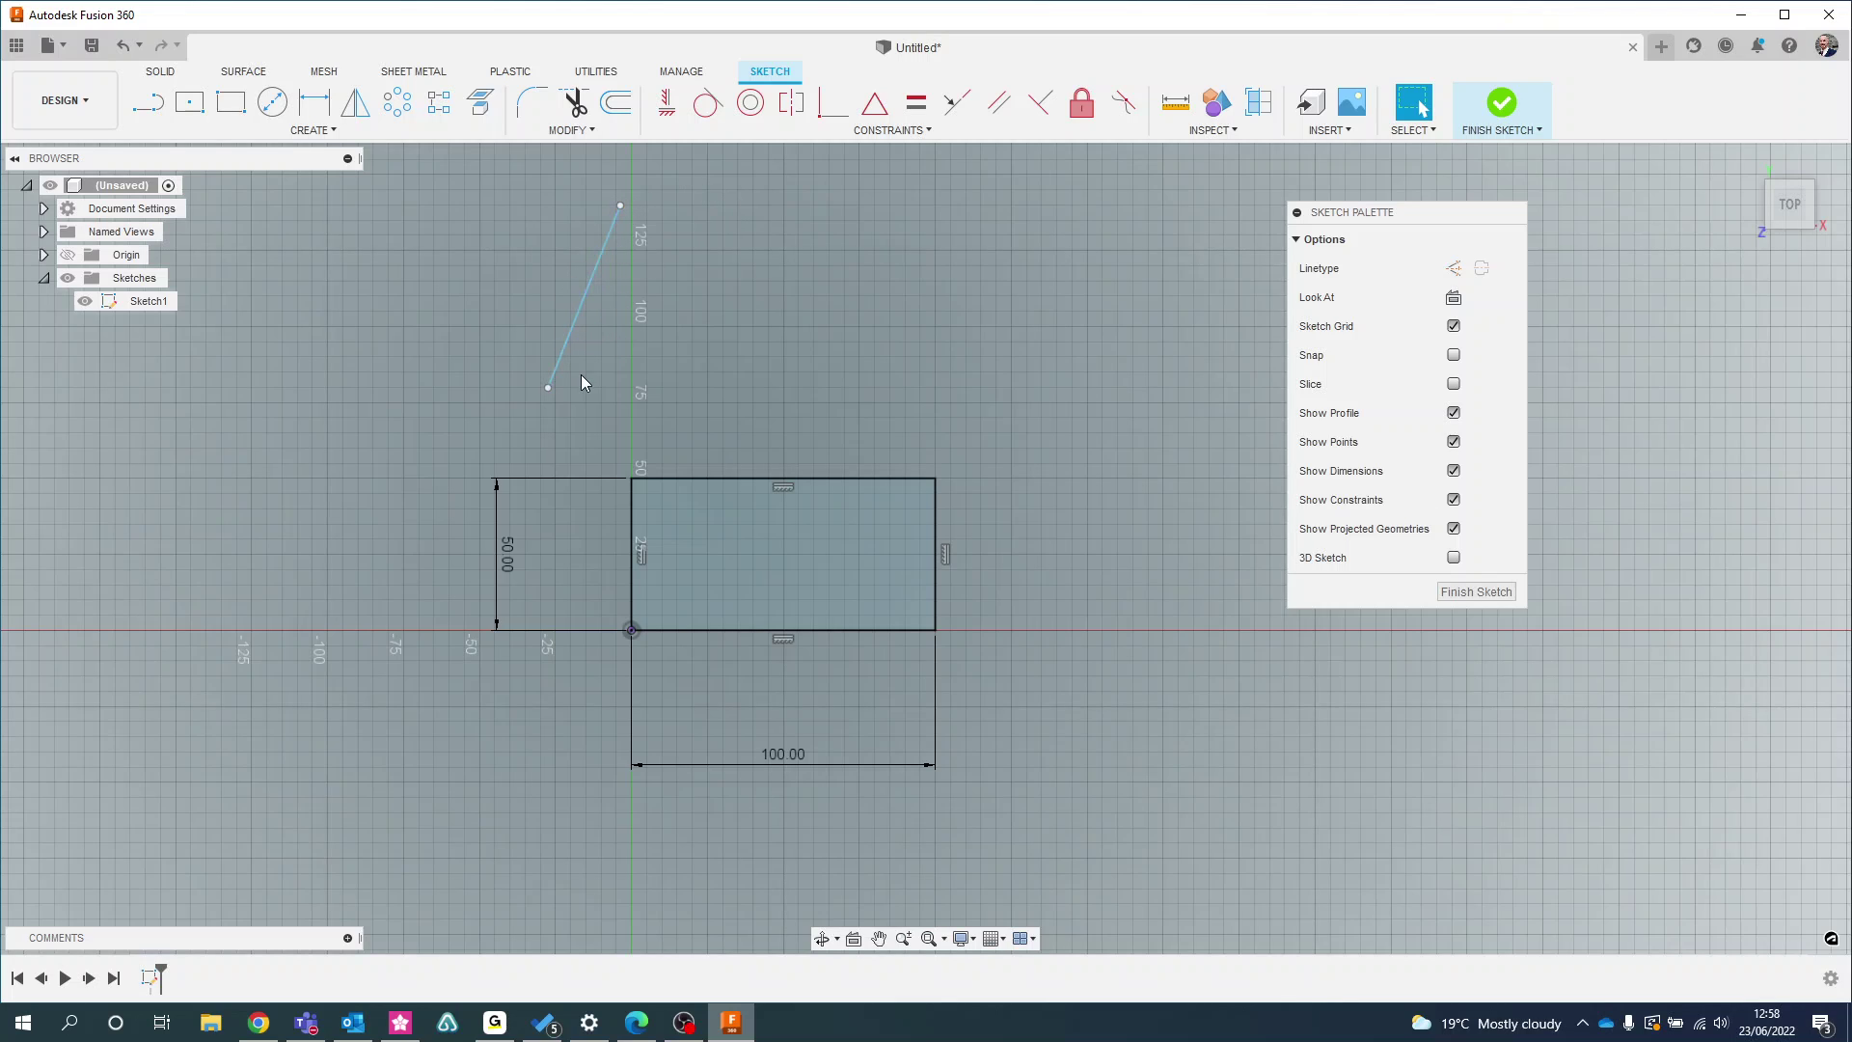
Apply a Horizontal/Vertical constraint to the slanted line to make it vertical
left_click(669, 114)
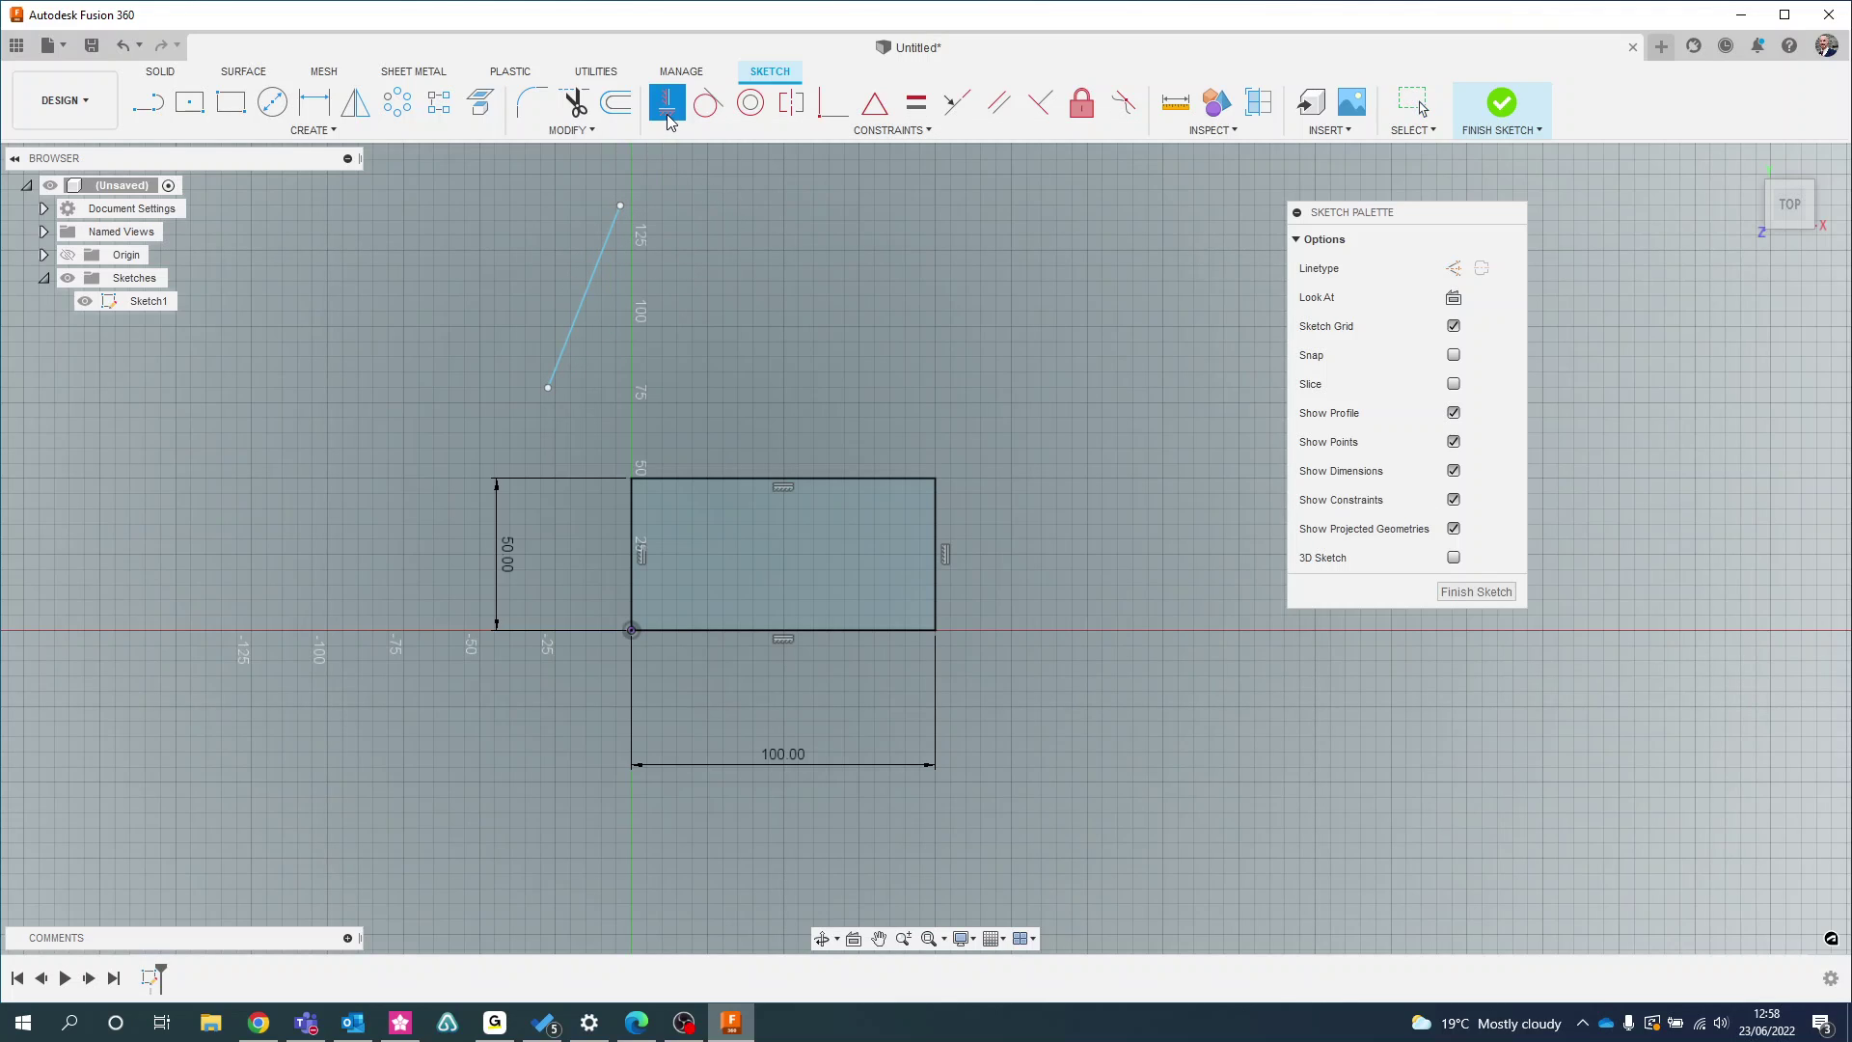
left_click(589, 302)
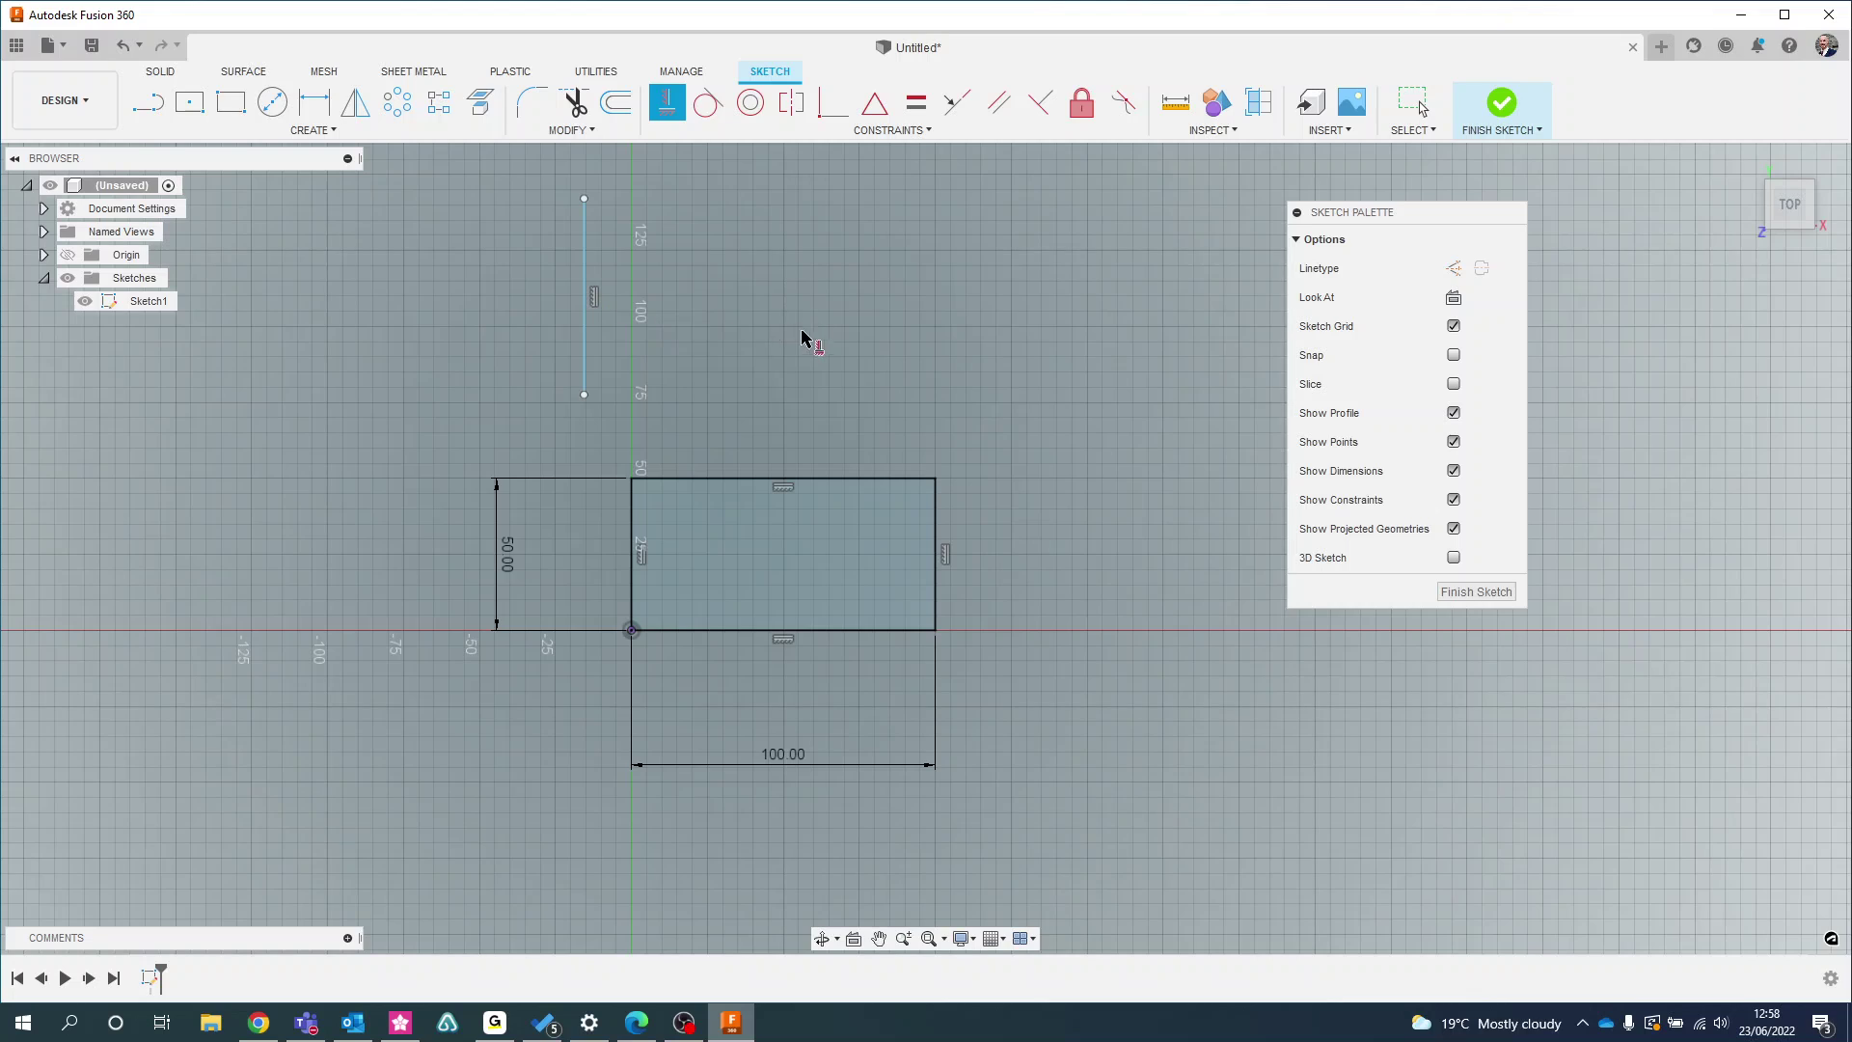
key("Escape")
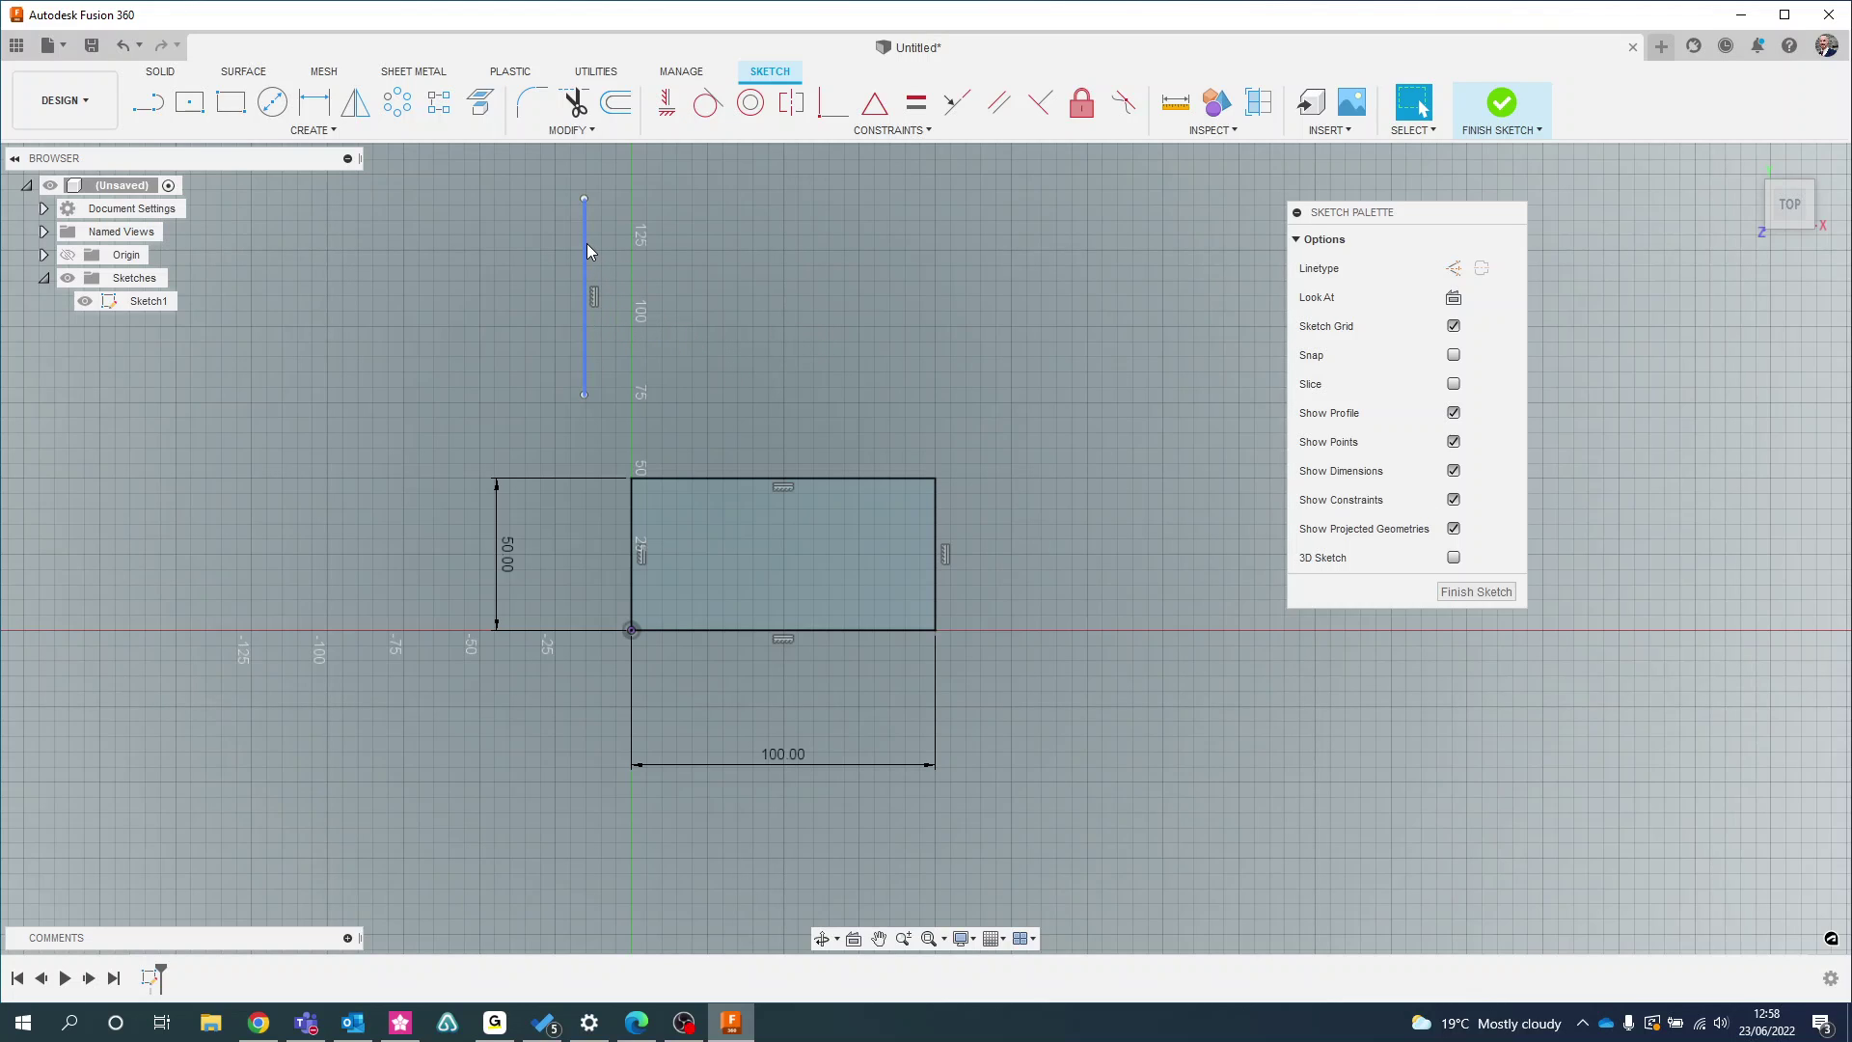
Delete the line's vertical constraint, swing its upper endpoint down to about X -80, Y 96 mm, and constrain the line horizontal instead
mouse_move(586, 243)
left_mouse_down()
mouse_move(793, 290)
mouse_move(787, 221)
mouse_move(889, 197)
mouse_move(545, 245)
mouse_move(569, 218)
mouse_move(542, 223)
left_mouse_up()
key("Delete")
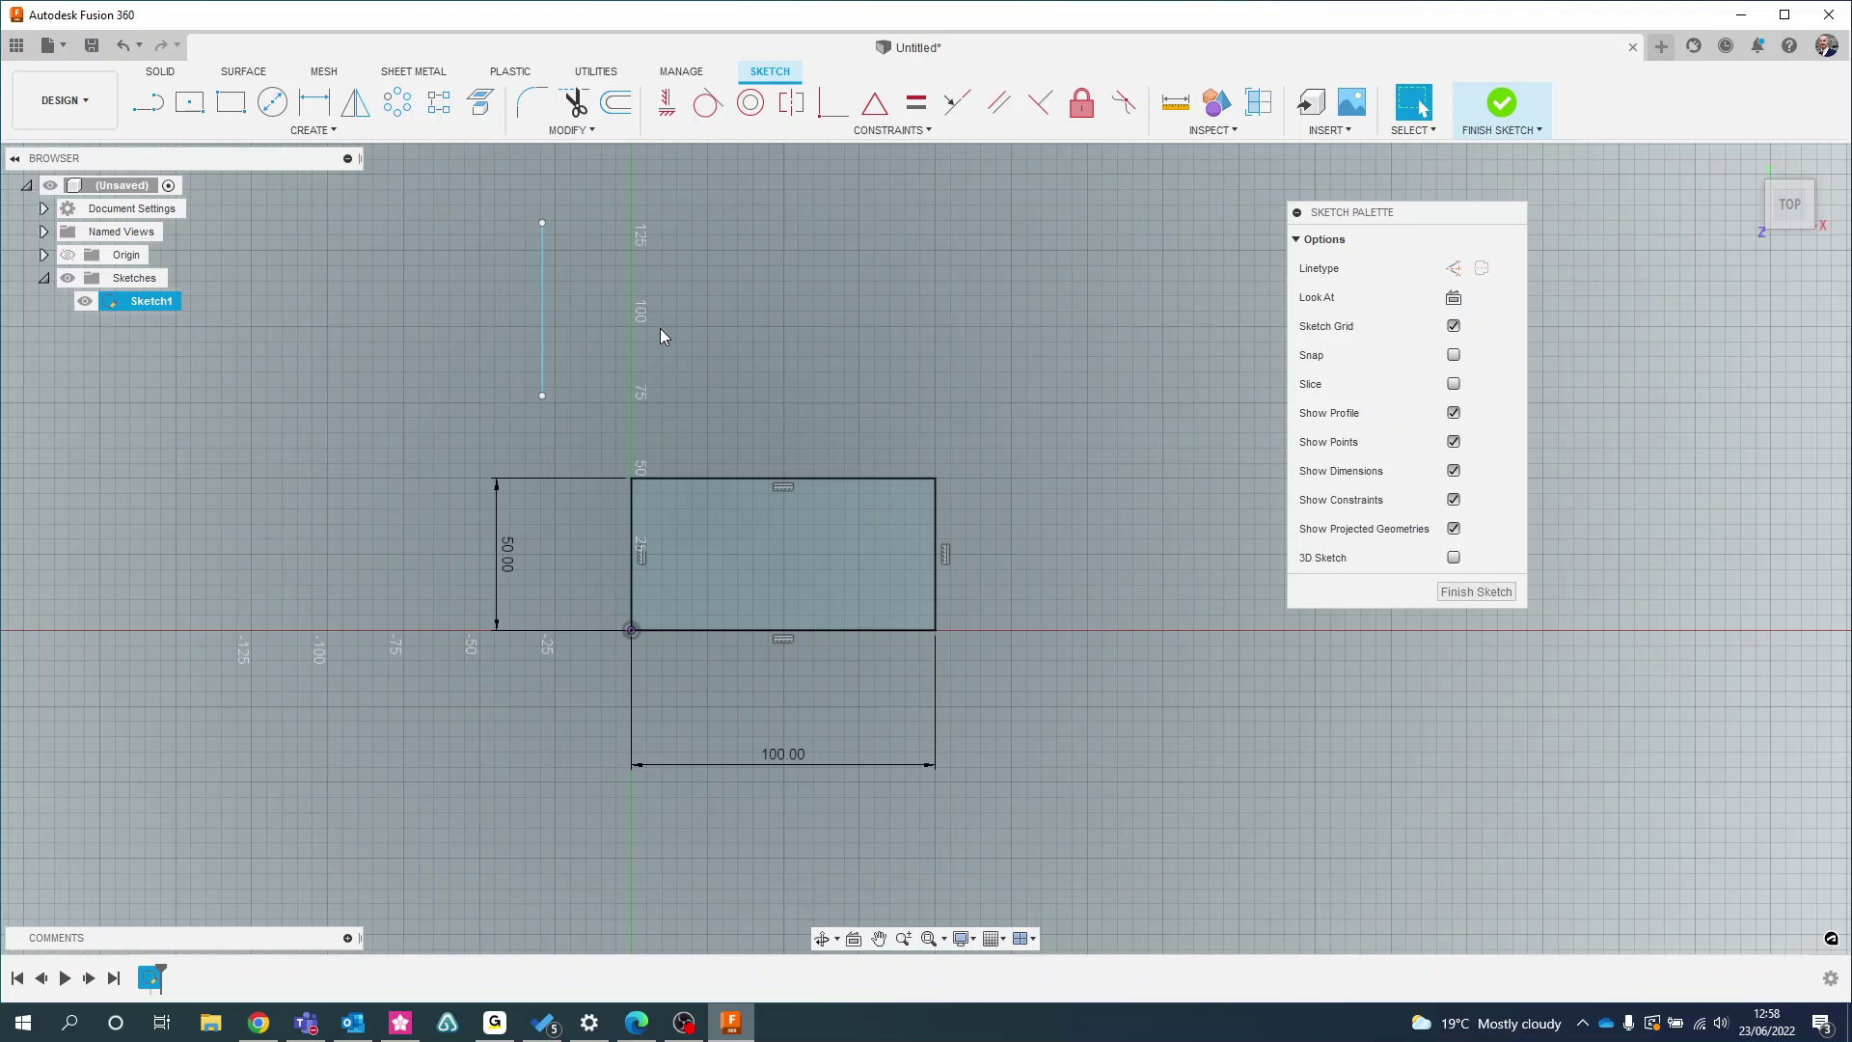
mouse_move(544, 223)
left_mouse_down()
mouse_move(714, 245)
mouse_move(466, 241)
mouse_move(390, 339)
left_mouse_up()
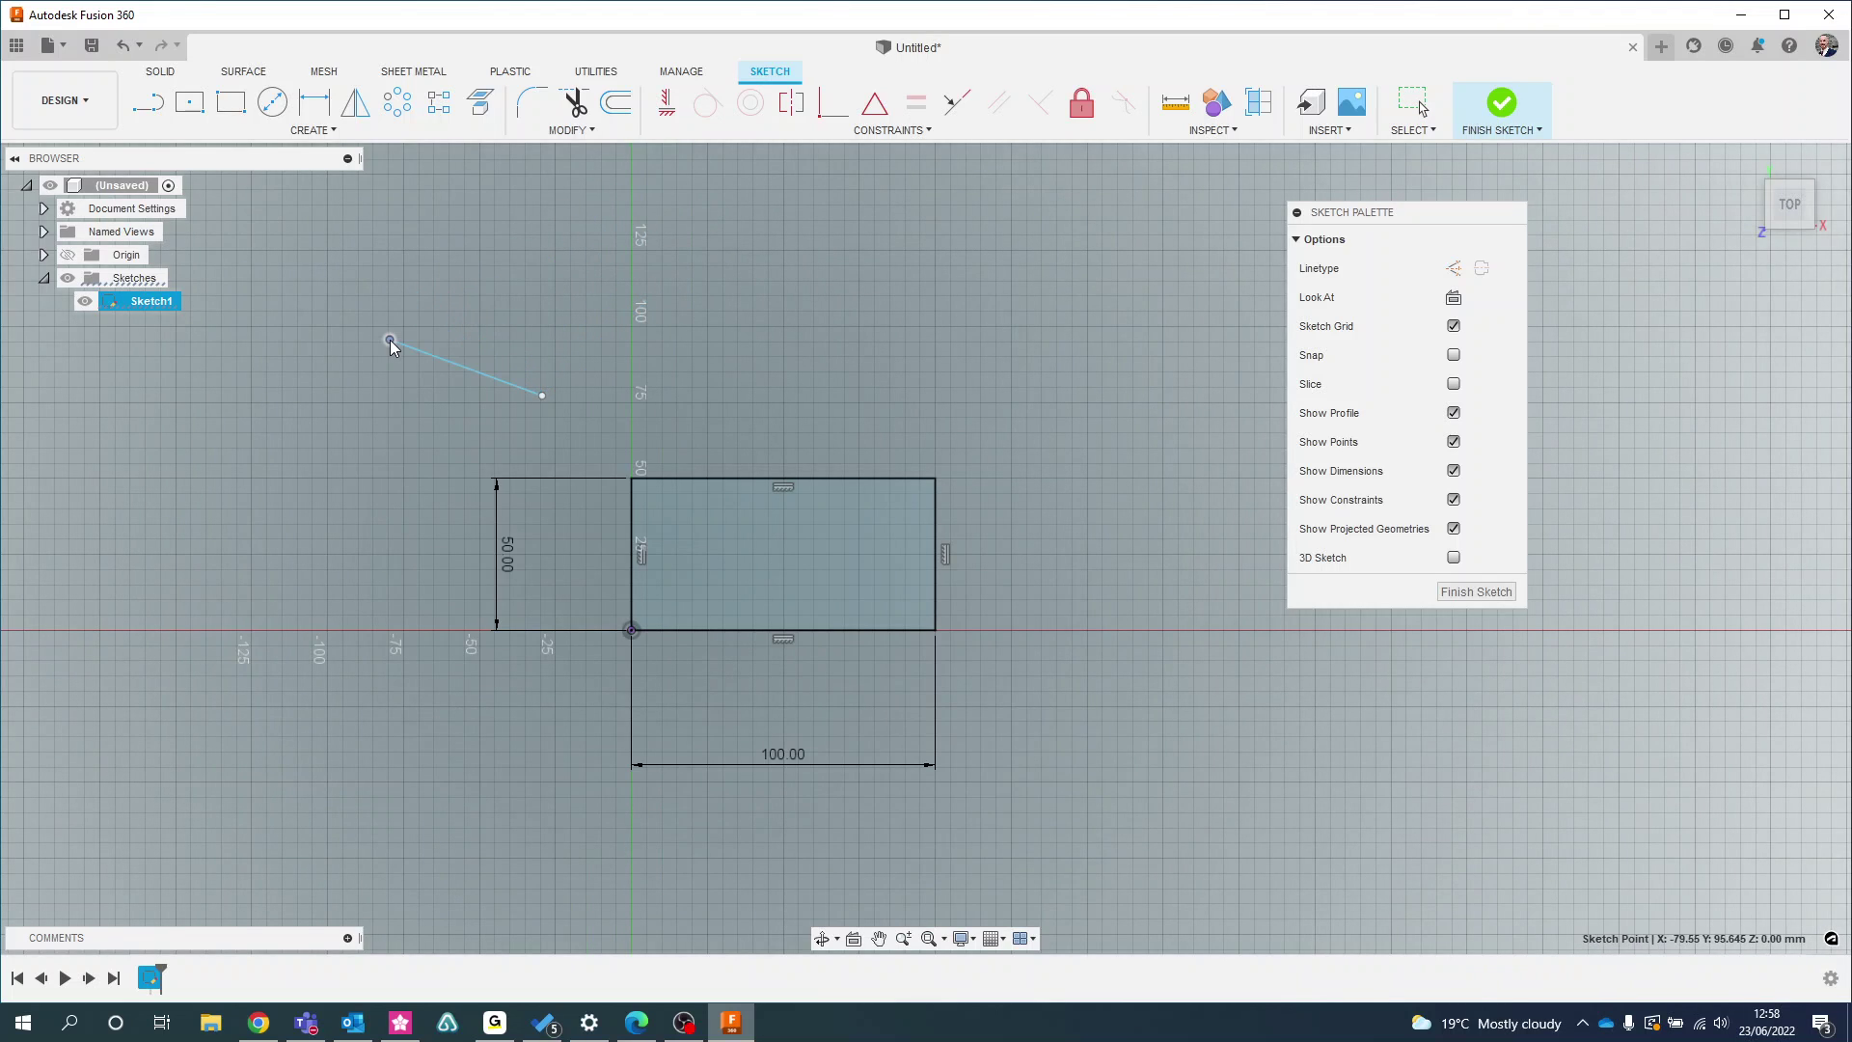
left_click(464, 368)
key("Escape")
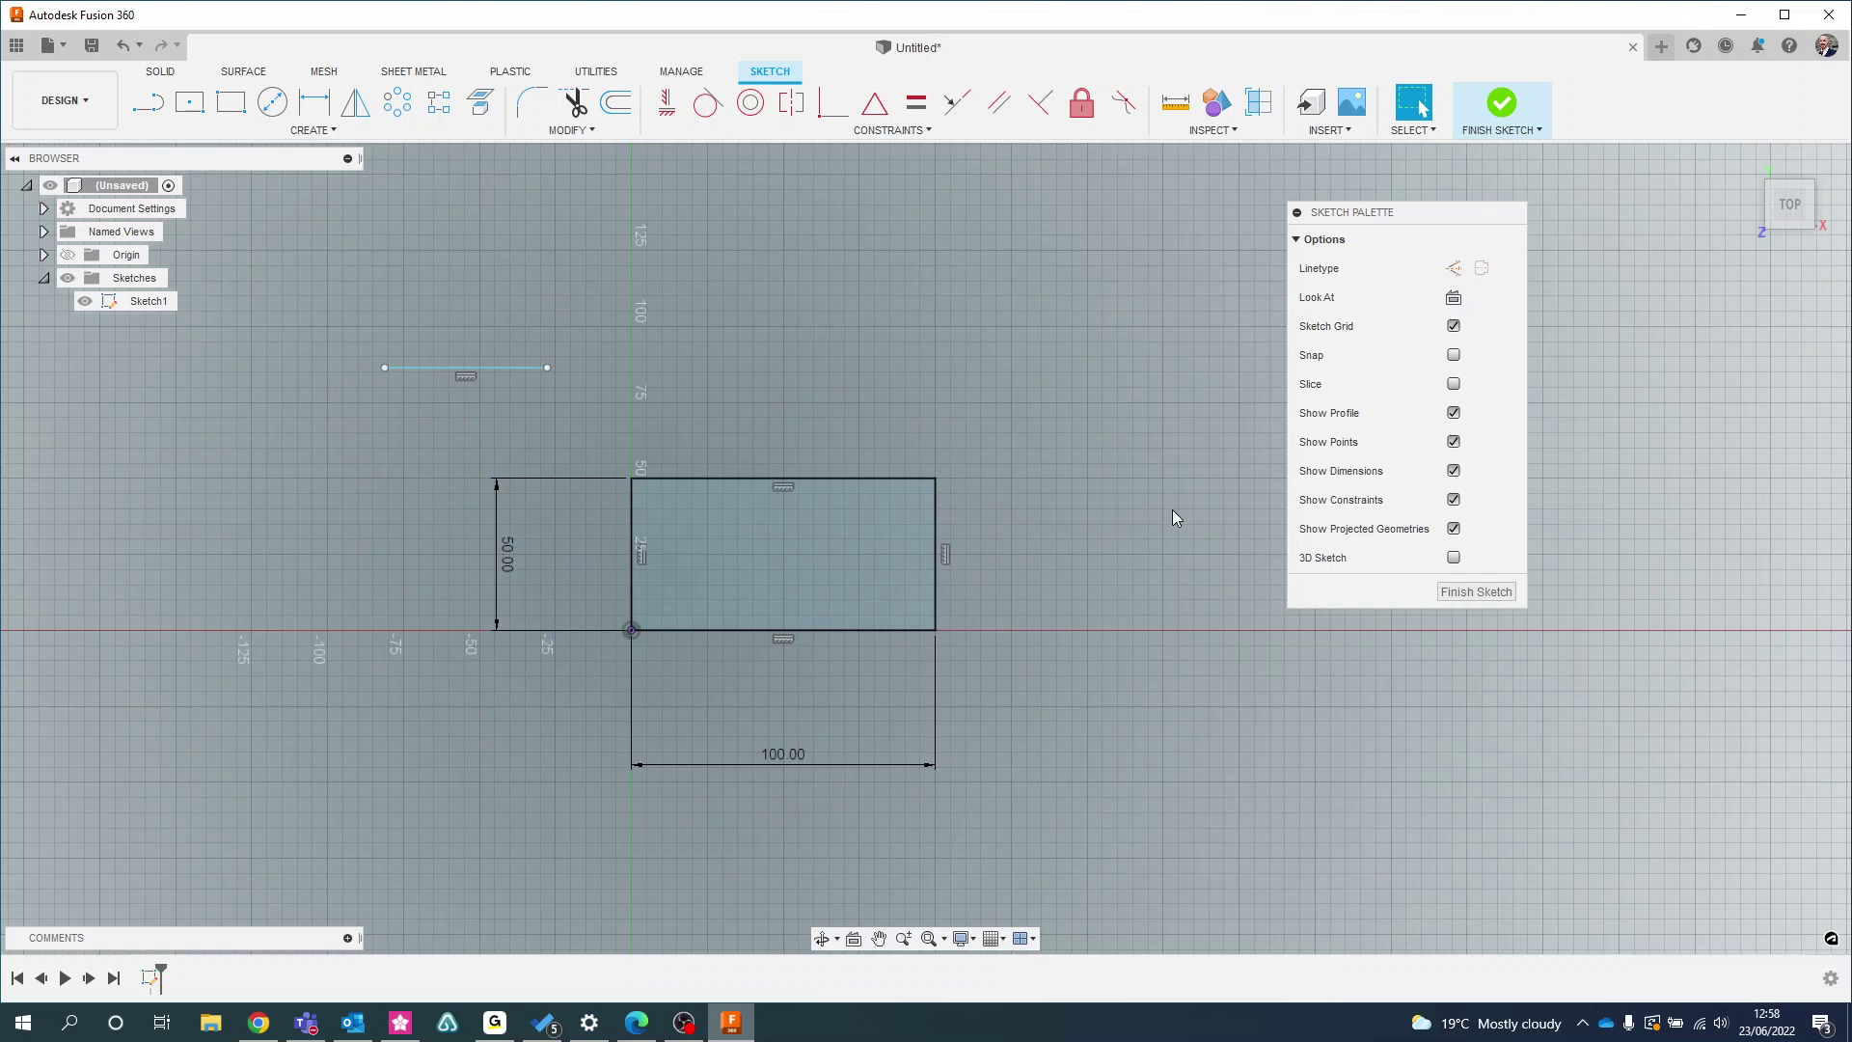
Hide and restore the sketch constraint symbols, and do the same for the sketch dimensions
left_click(1453, 499)
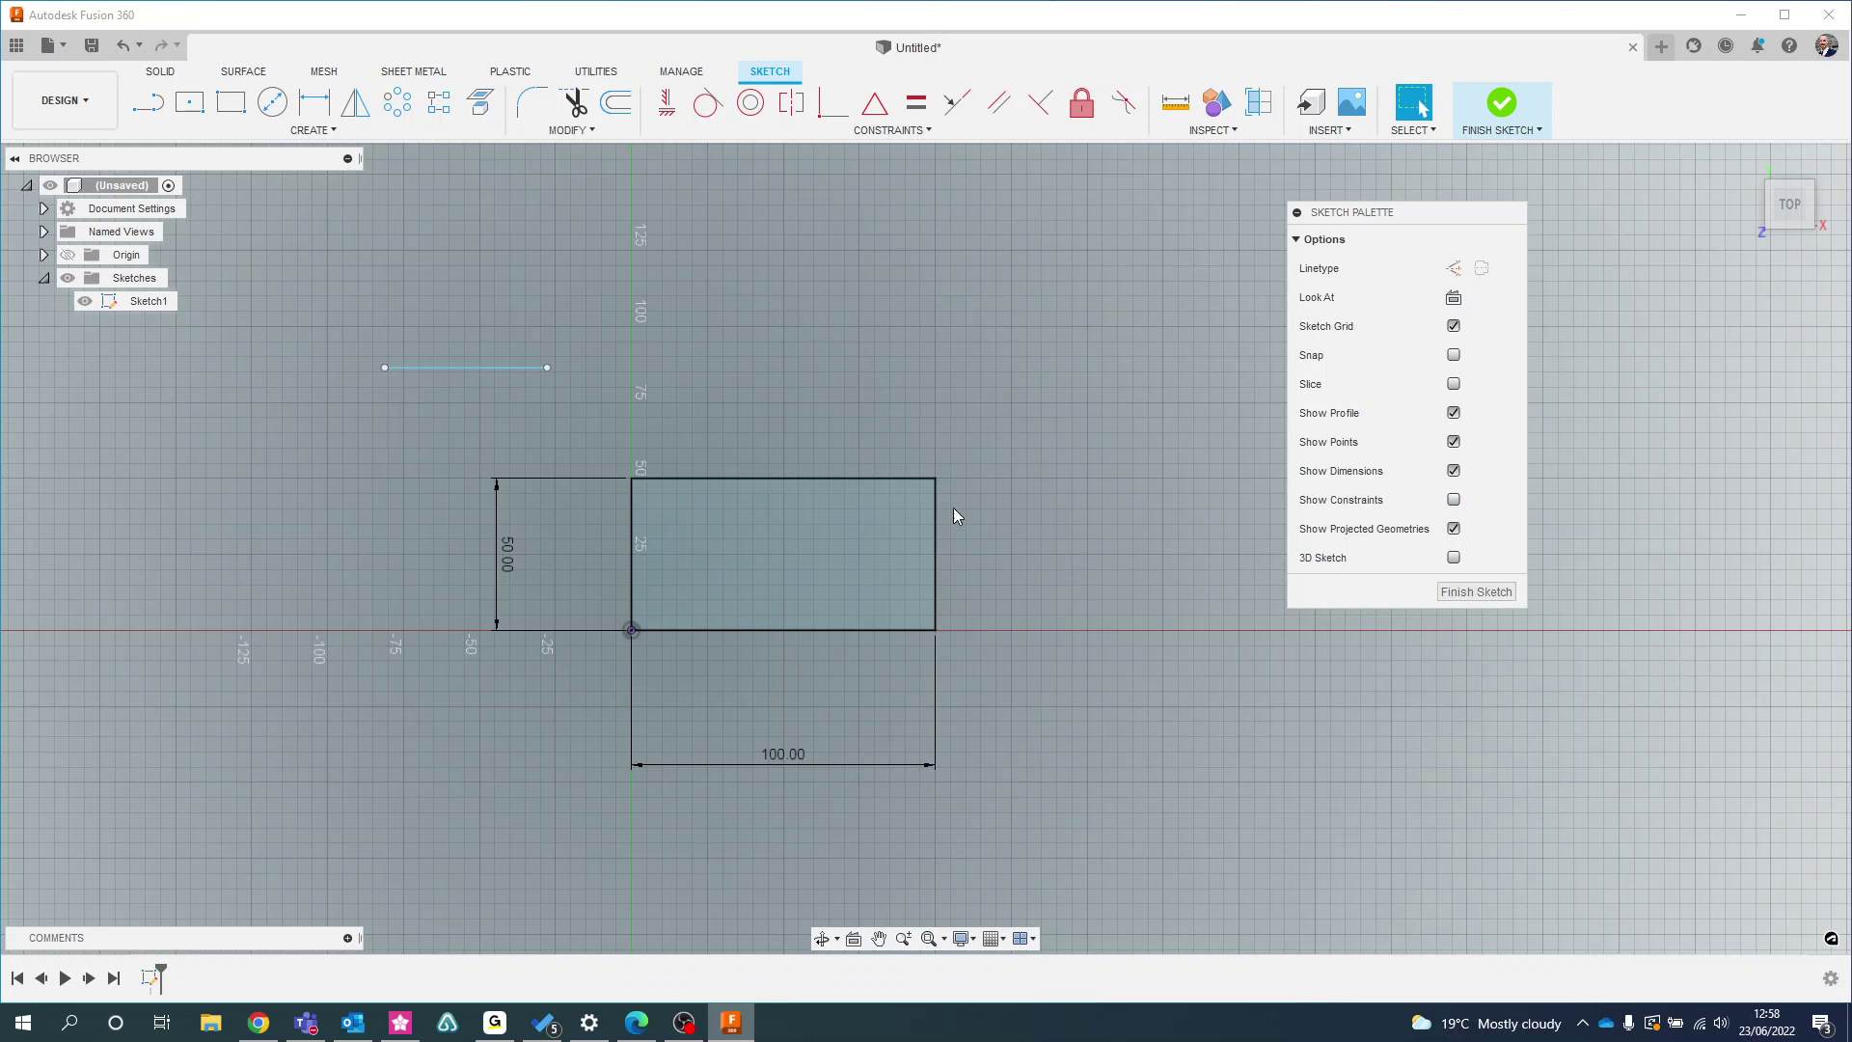
left_click(1454, 501)
left_click(1455, 472)
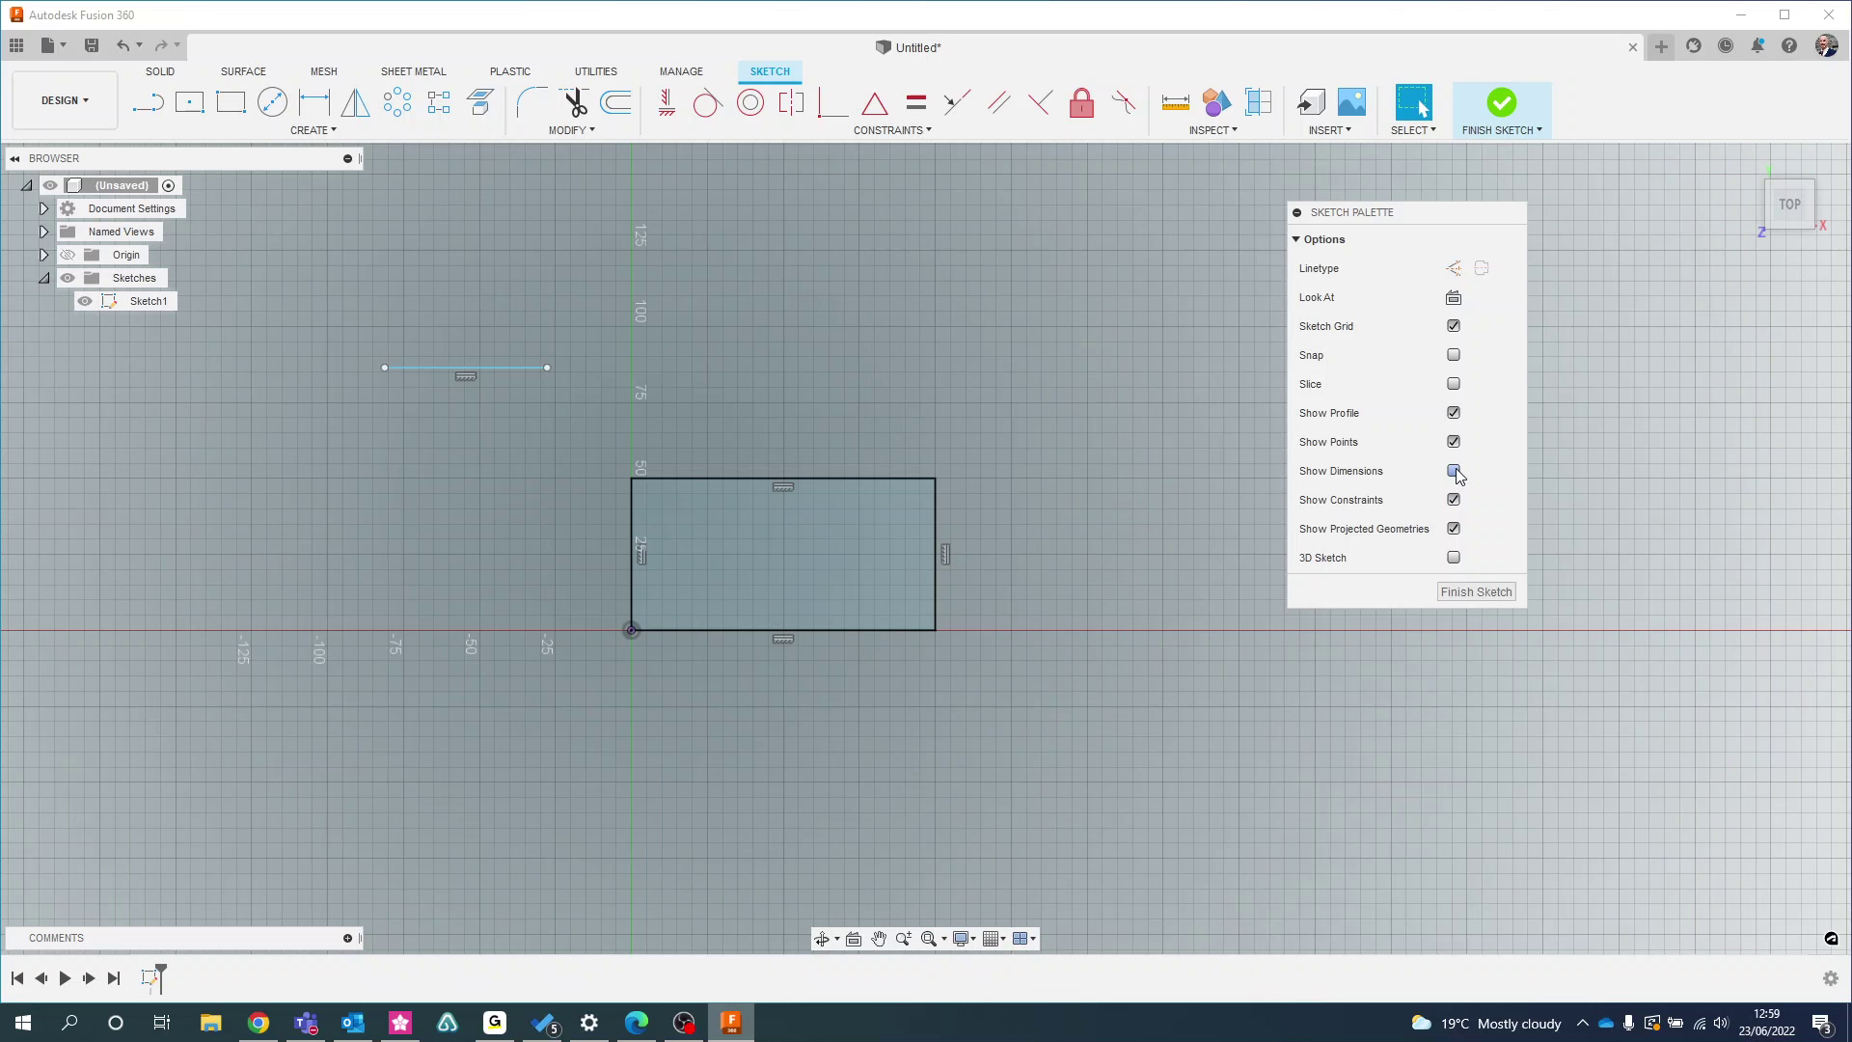
left_click(1455, 471)
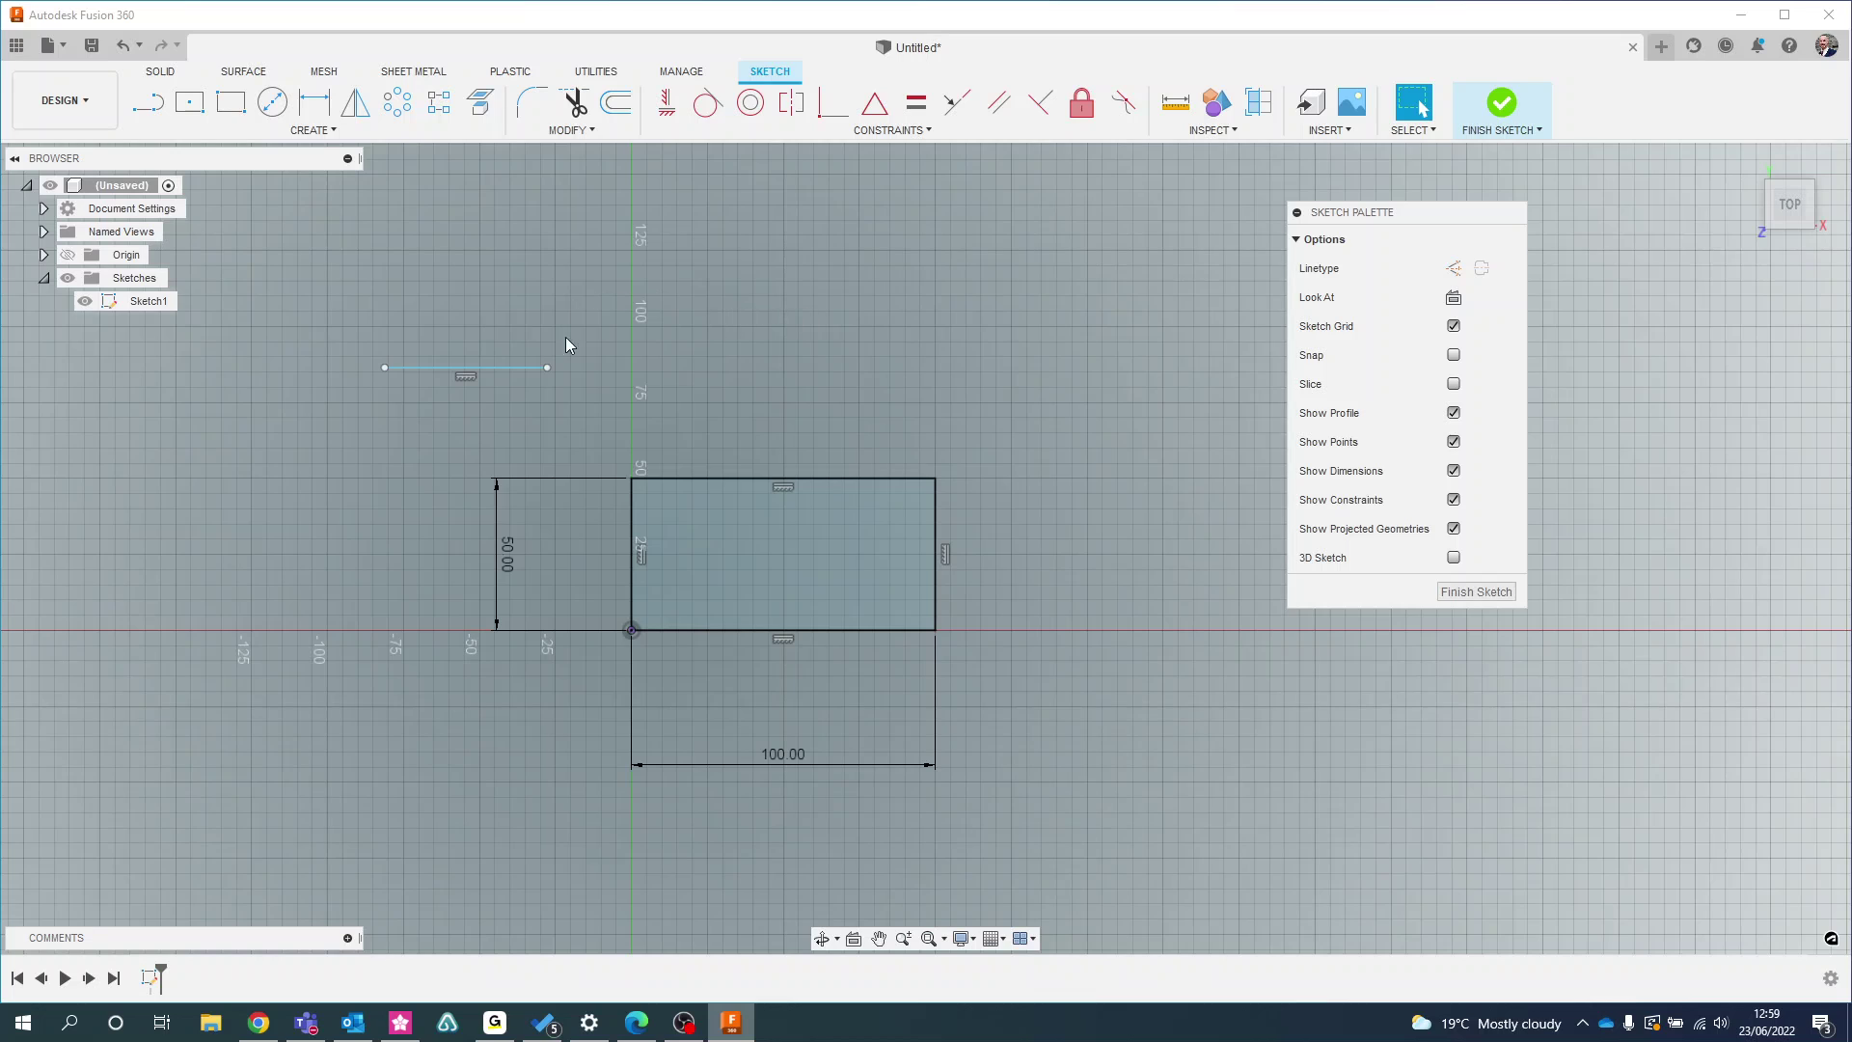
Finish the sketch and set the model to the home view with the rectangle and line in sight
middle_click_drag(855, 401, 627, 418)
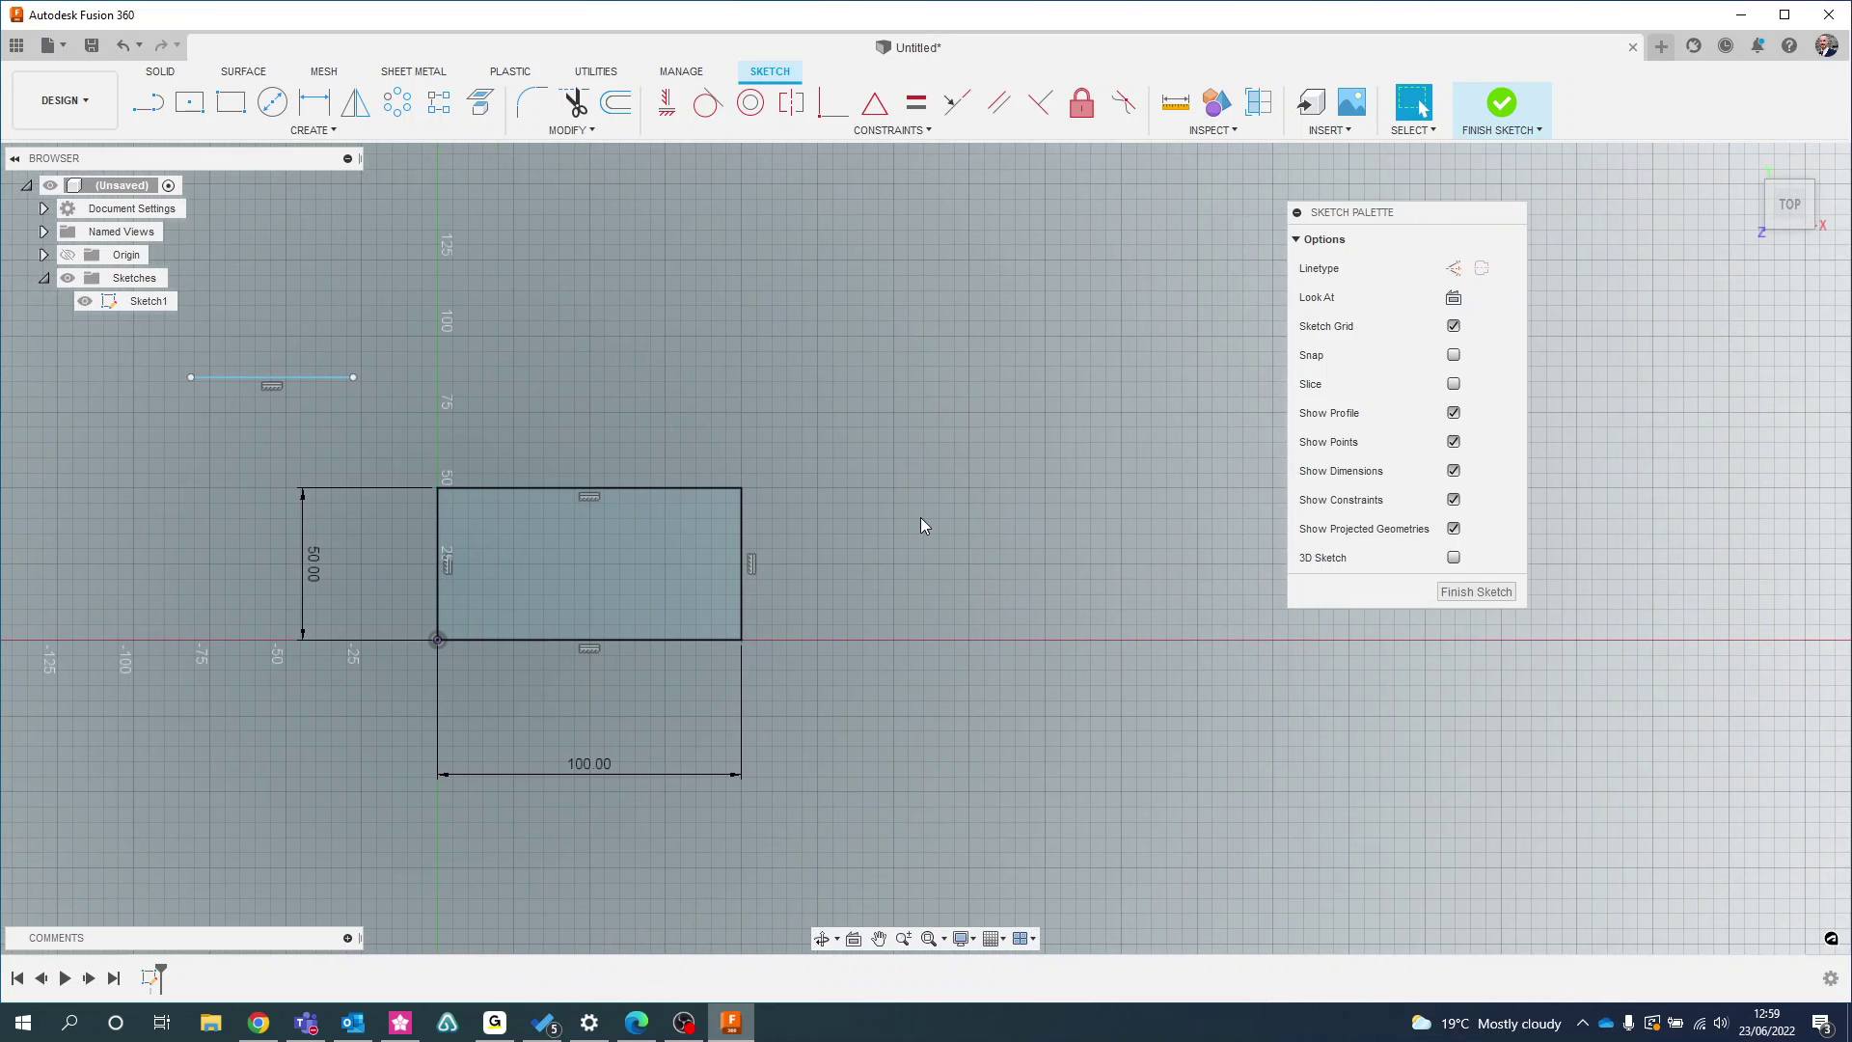
left_click(1477, 593)
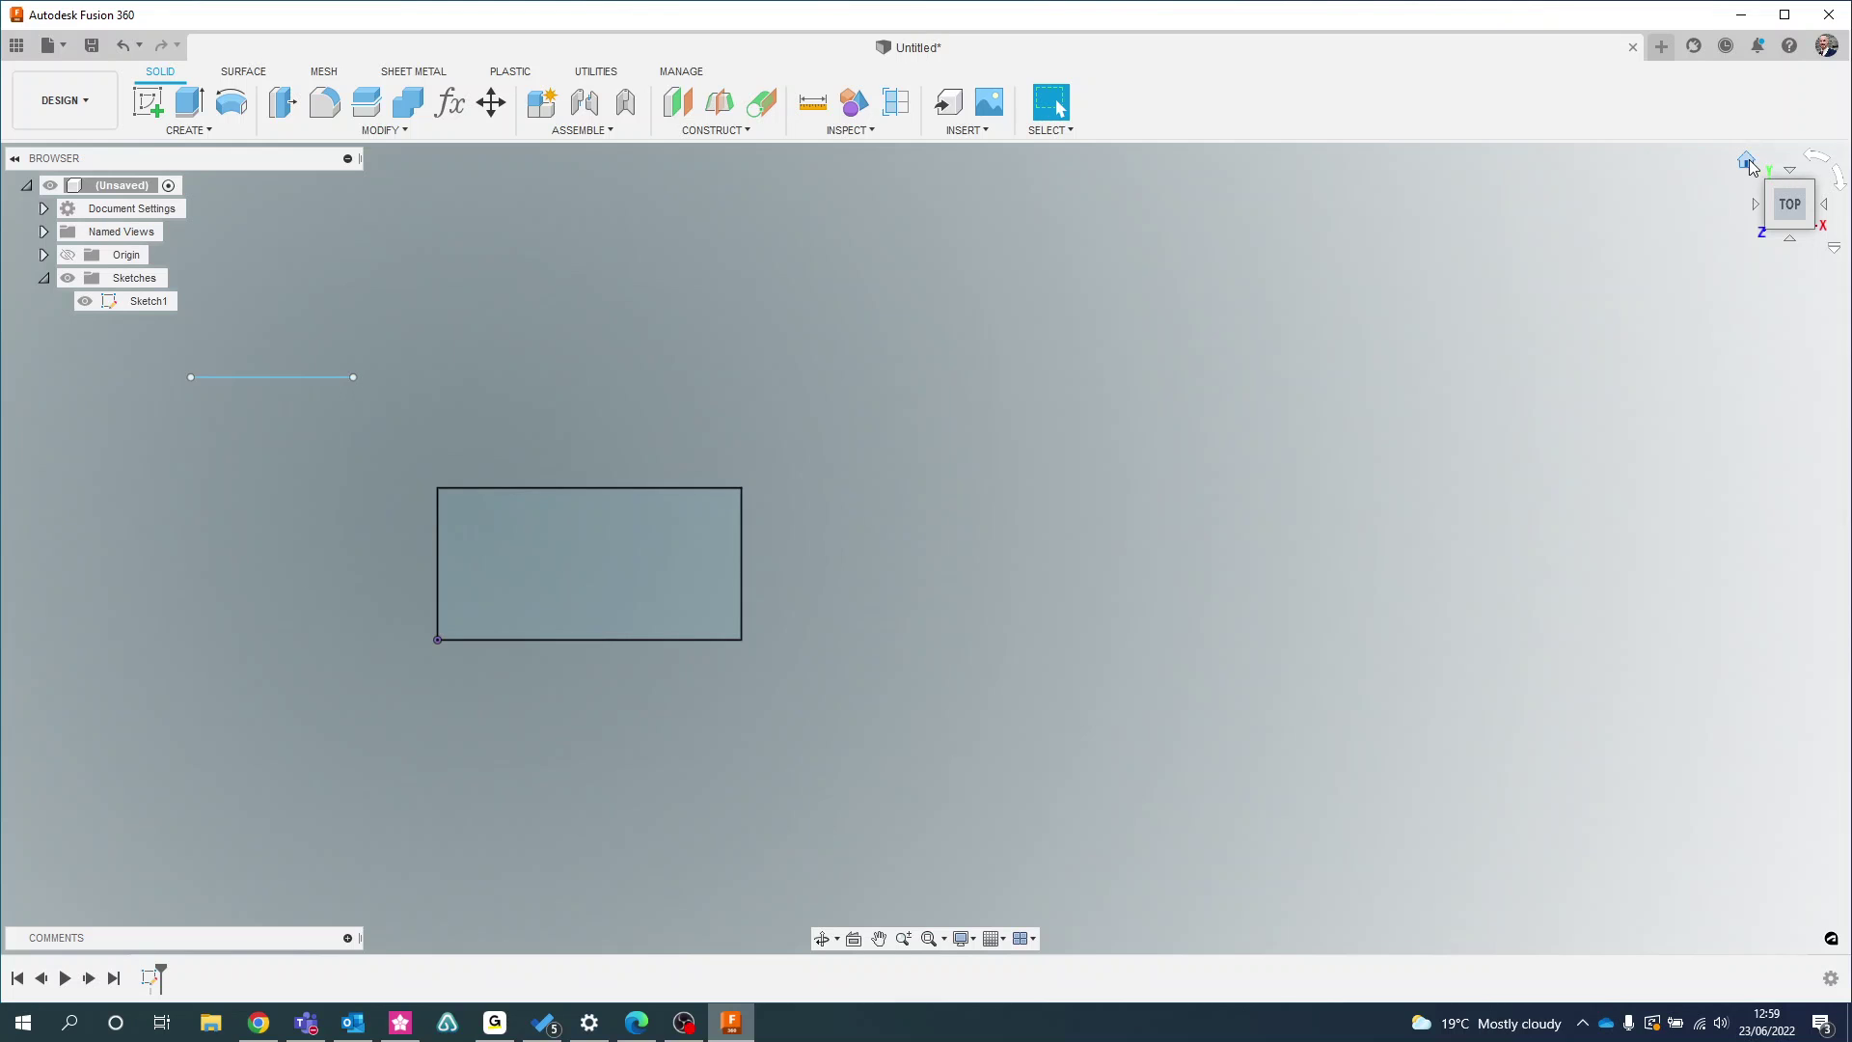
left_click(1752, 166)
scroll(1259, 453, "down", 2)
middle_click_drag(1254, 450, 1107, 403)
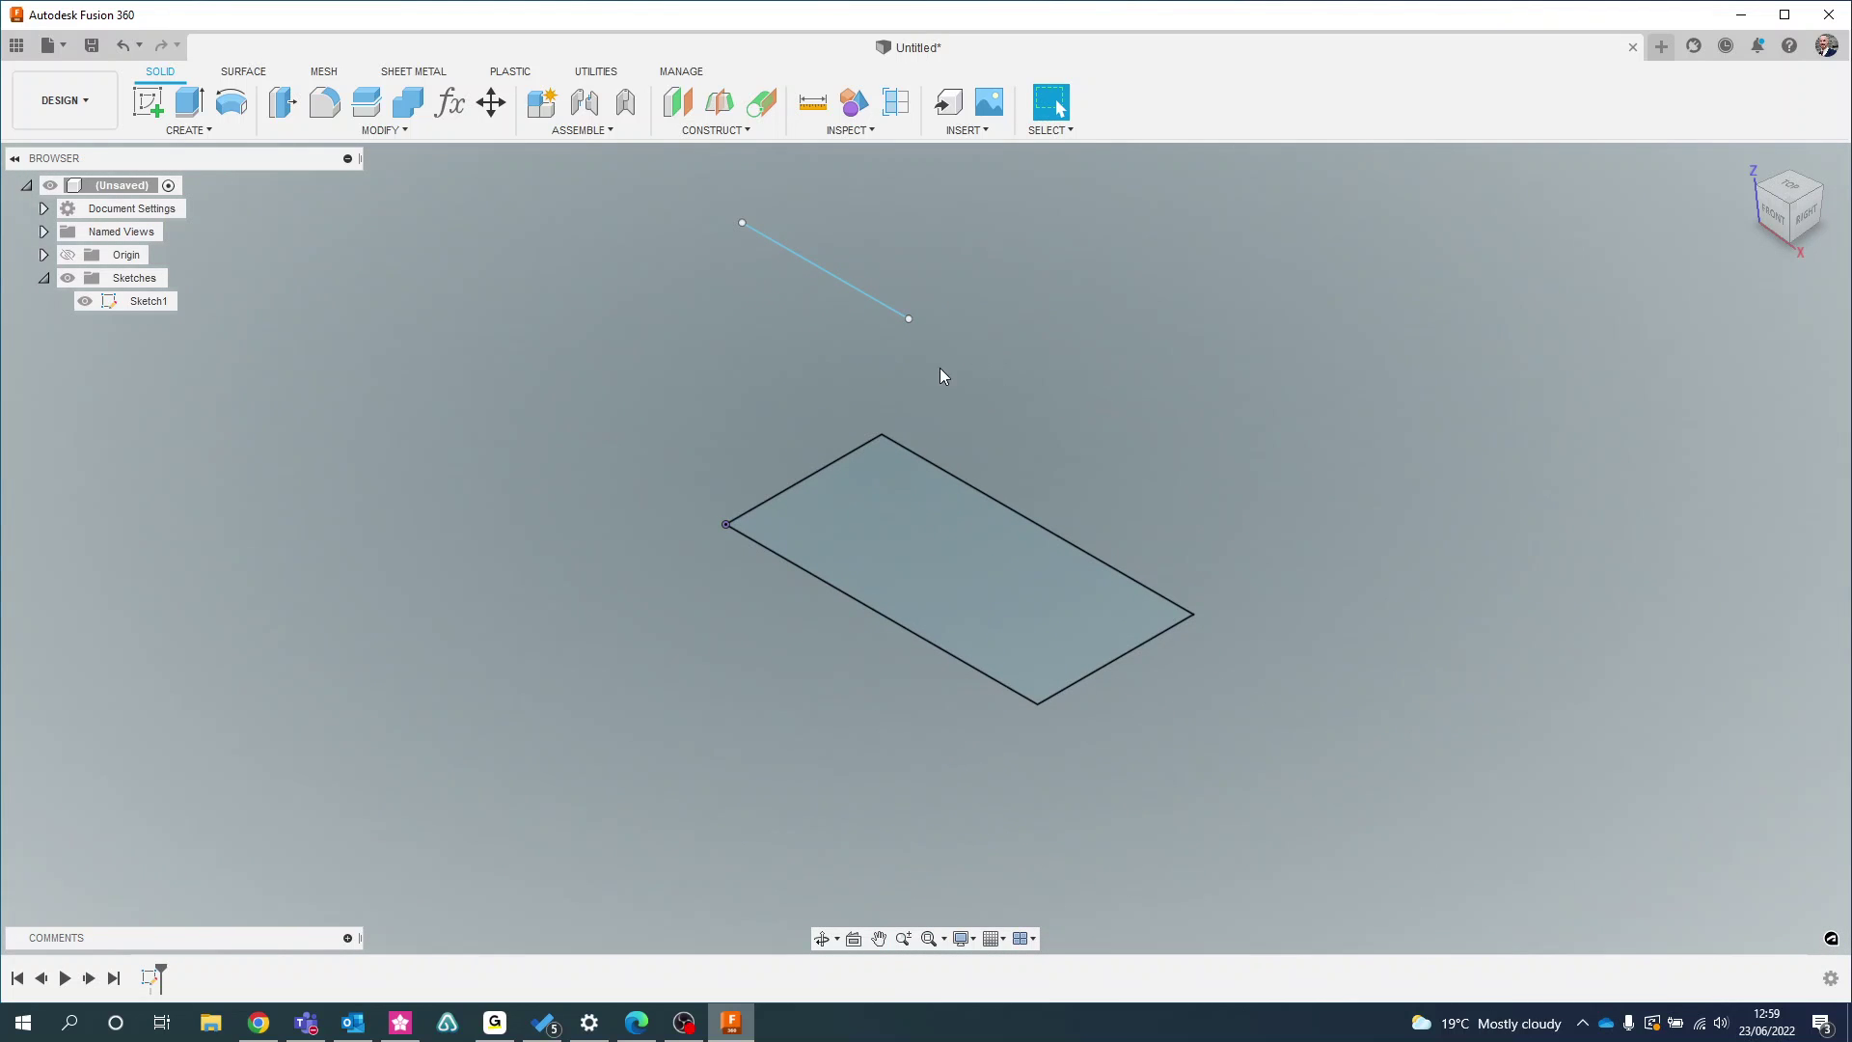
Reopen Sketch1 for editing
right_click(154, 303)
key("Escape")
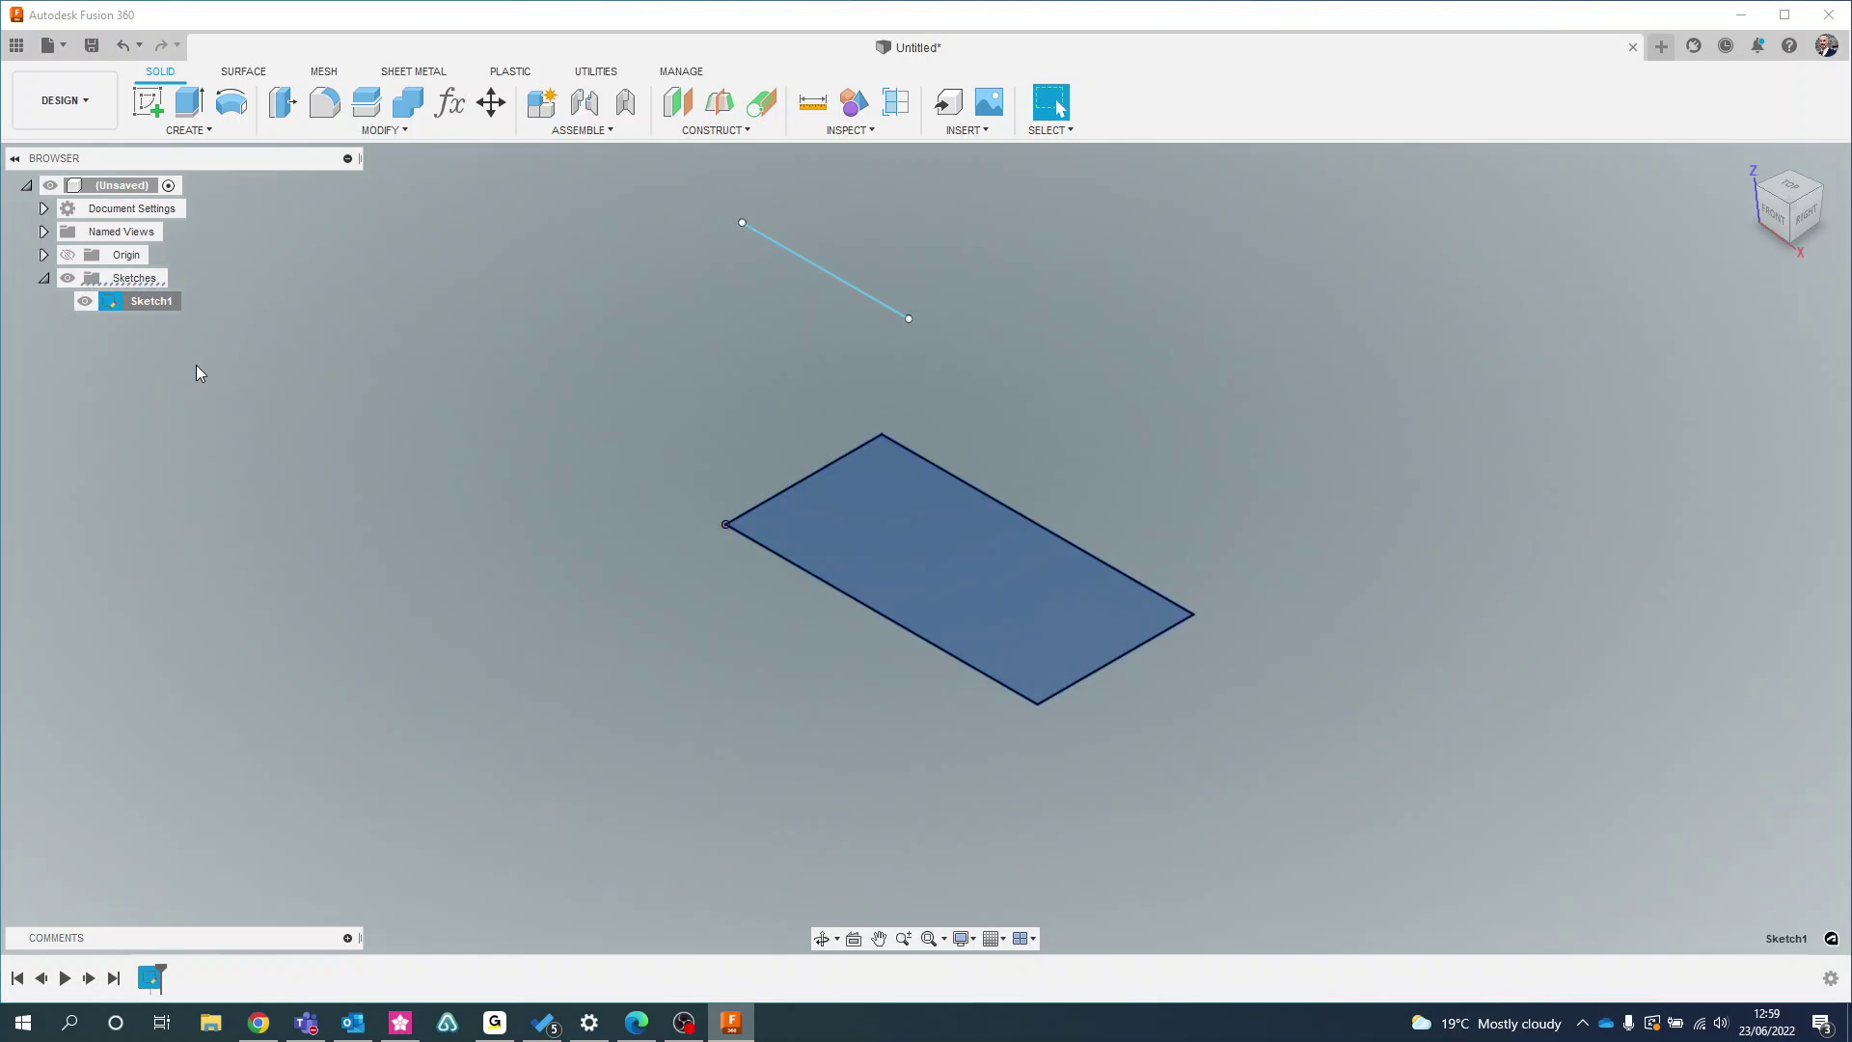
left_click(194, 372)
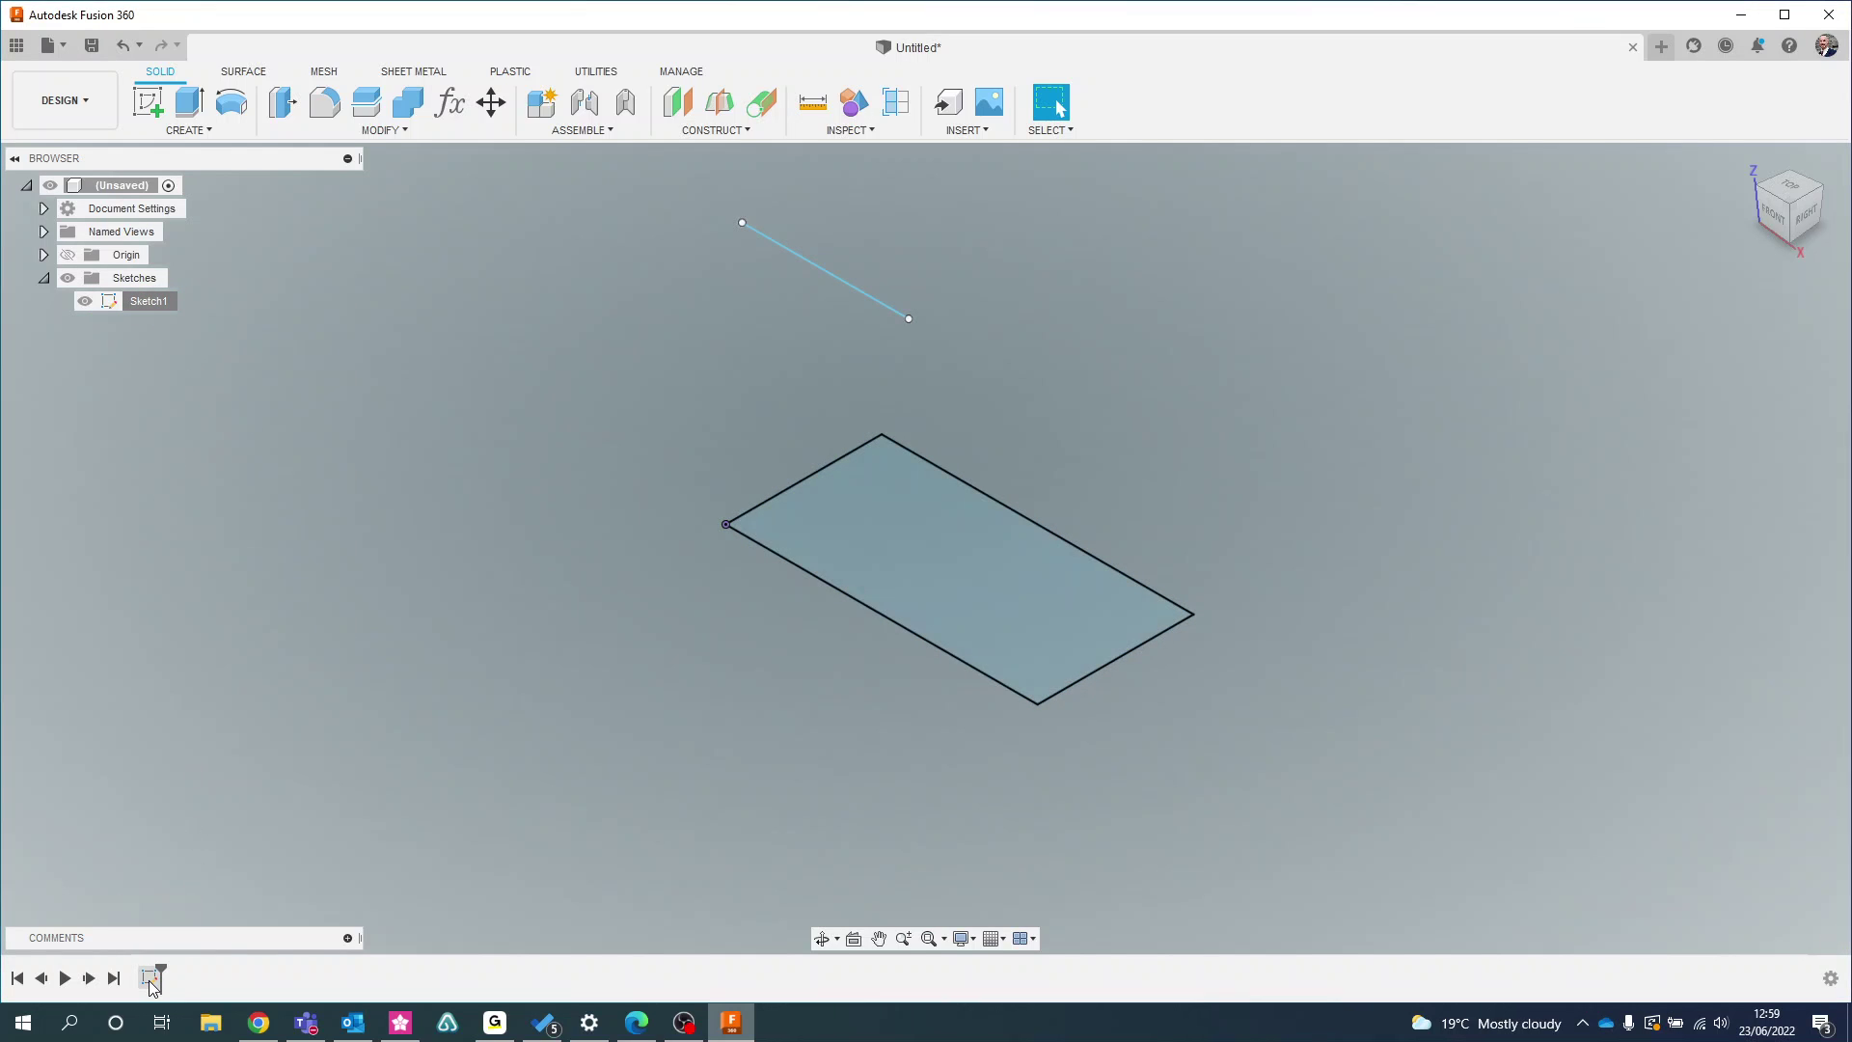
right_click(153, 979)
left_click(200, 785)
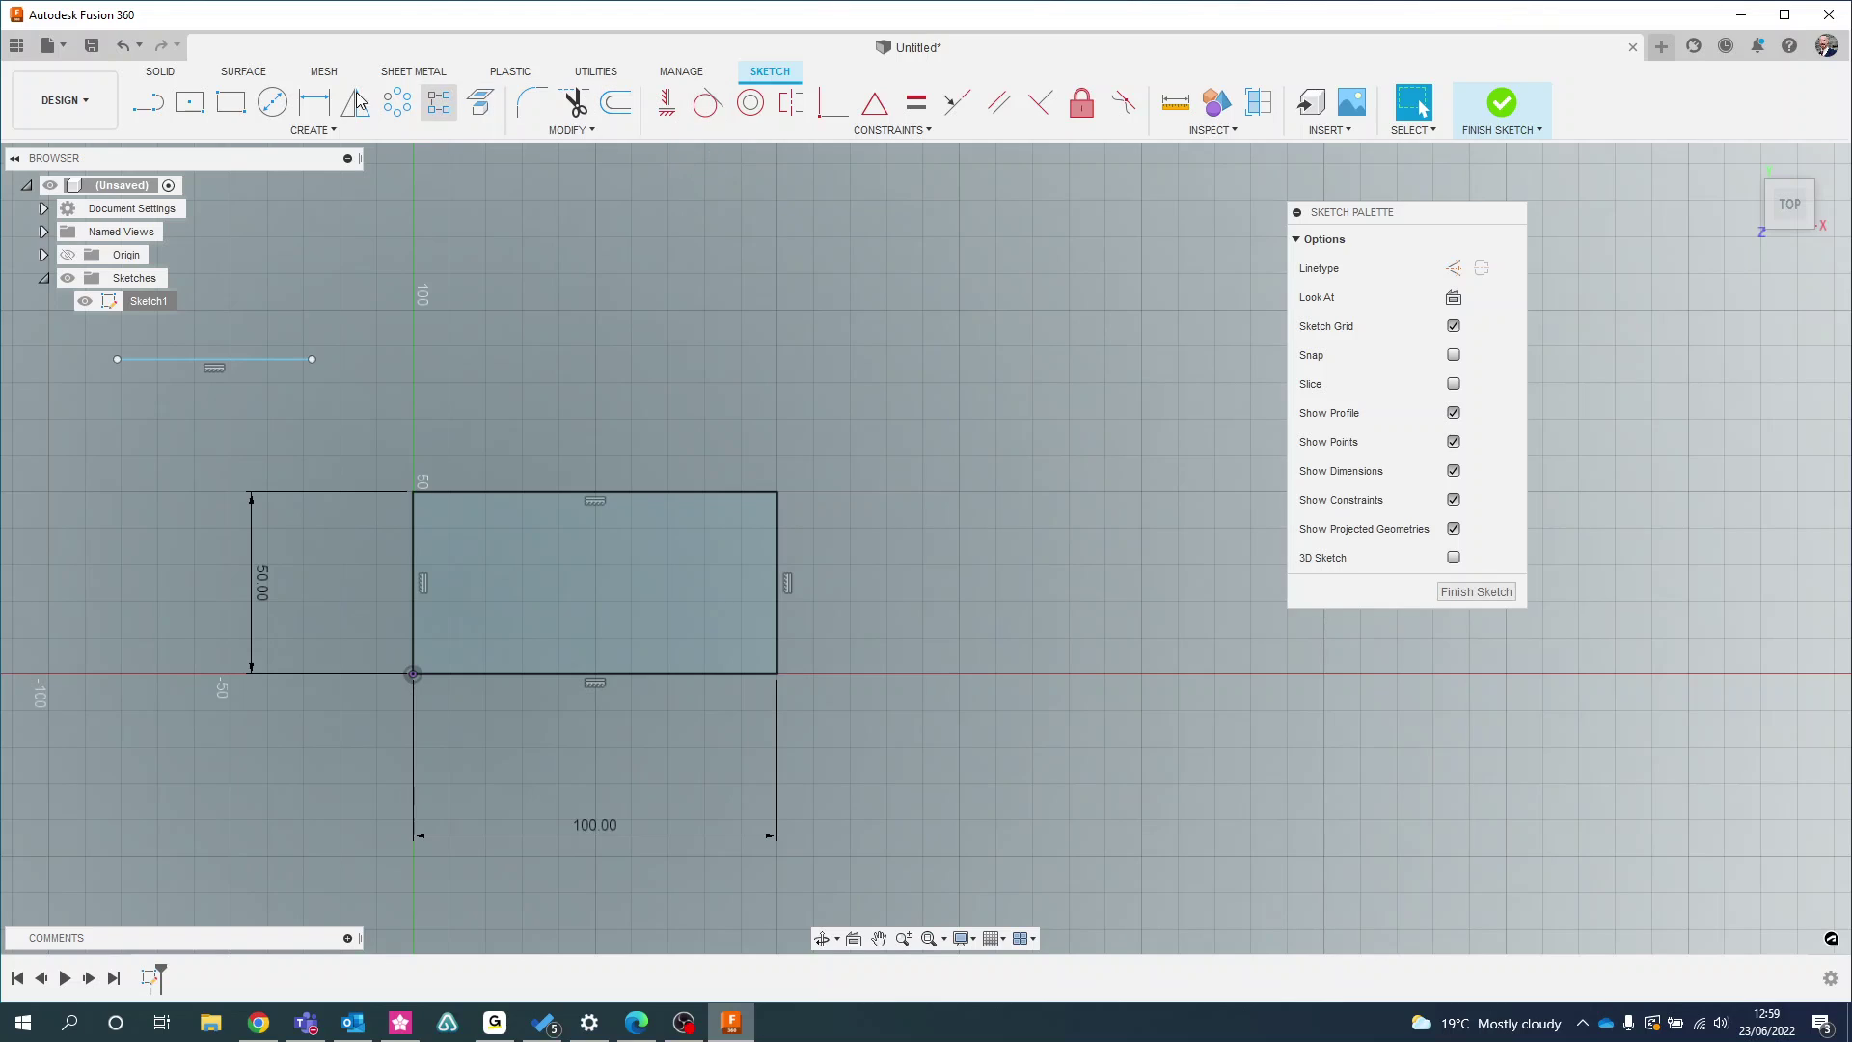
Draw a 50 mm diameter circle above the rectangle's upper-right corner, clear of the rectangle
left_click(272, 102)
left_click(847, 308)
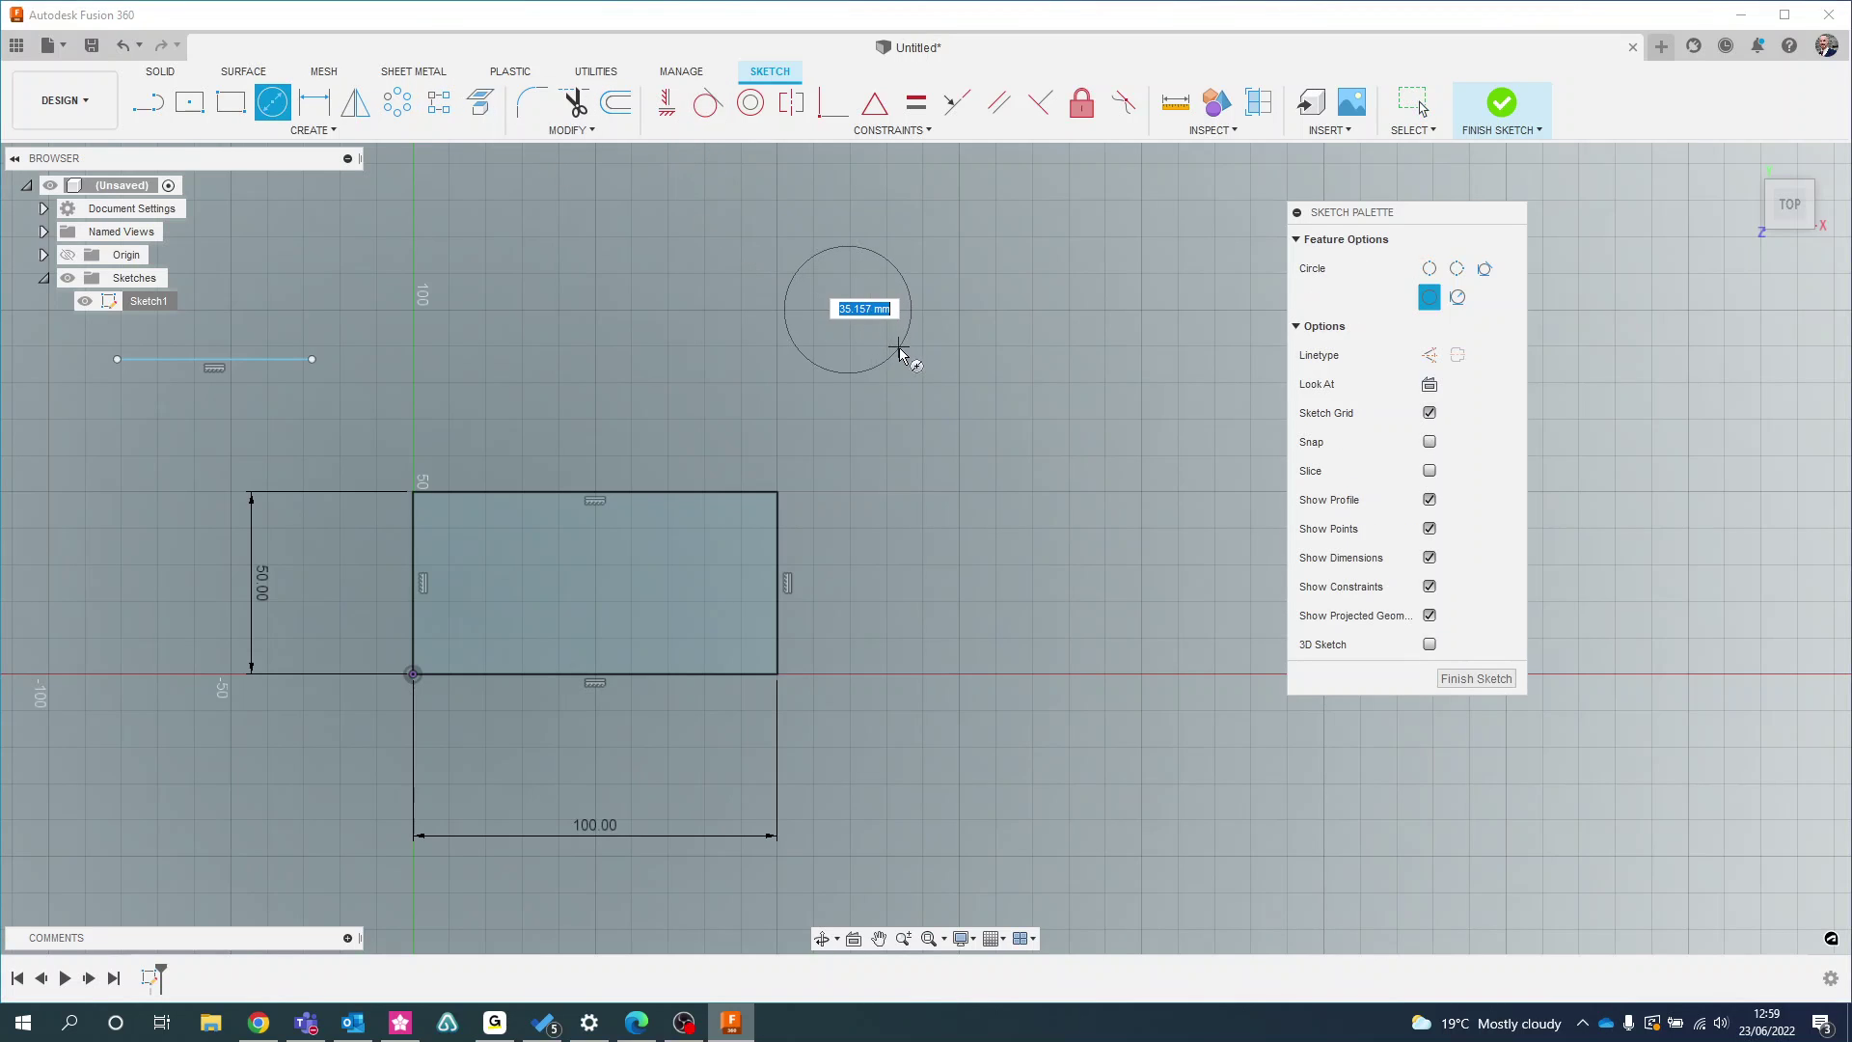
type("50")
key("Return")
key("Escape")
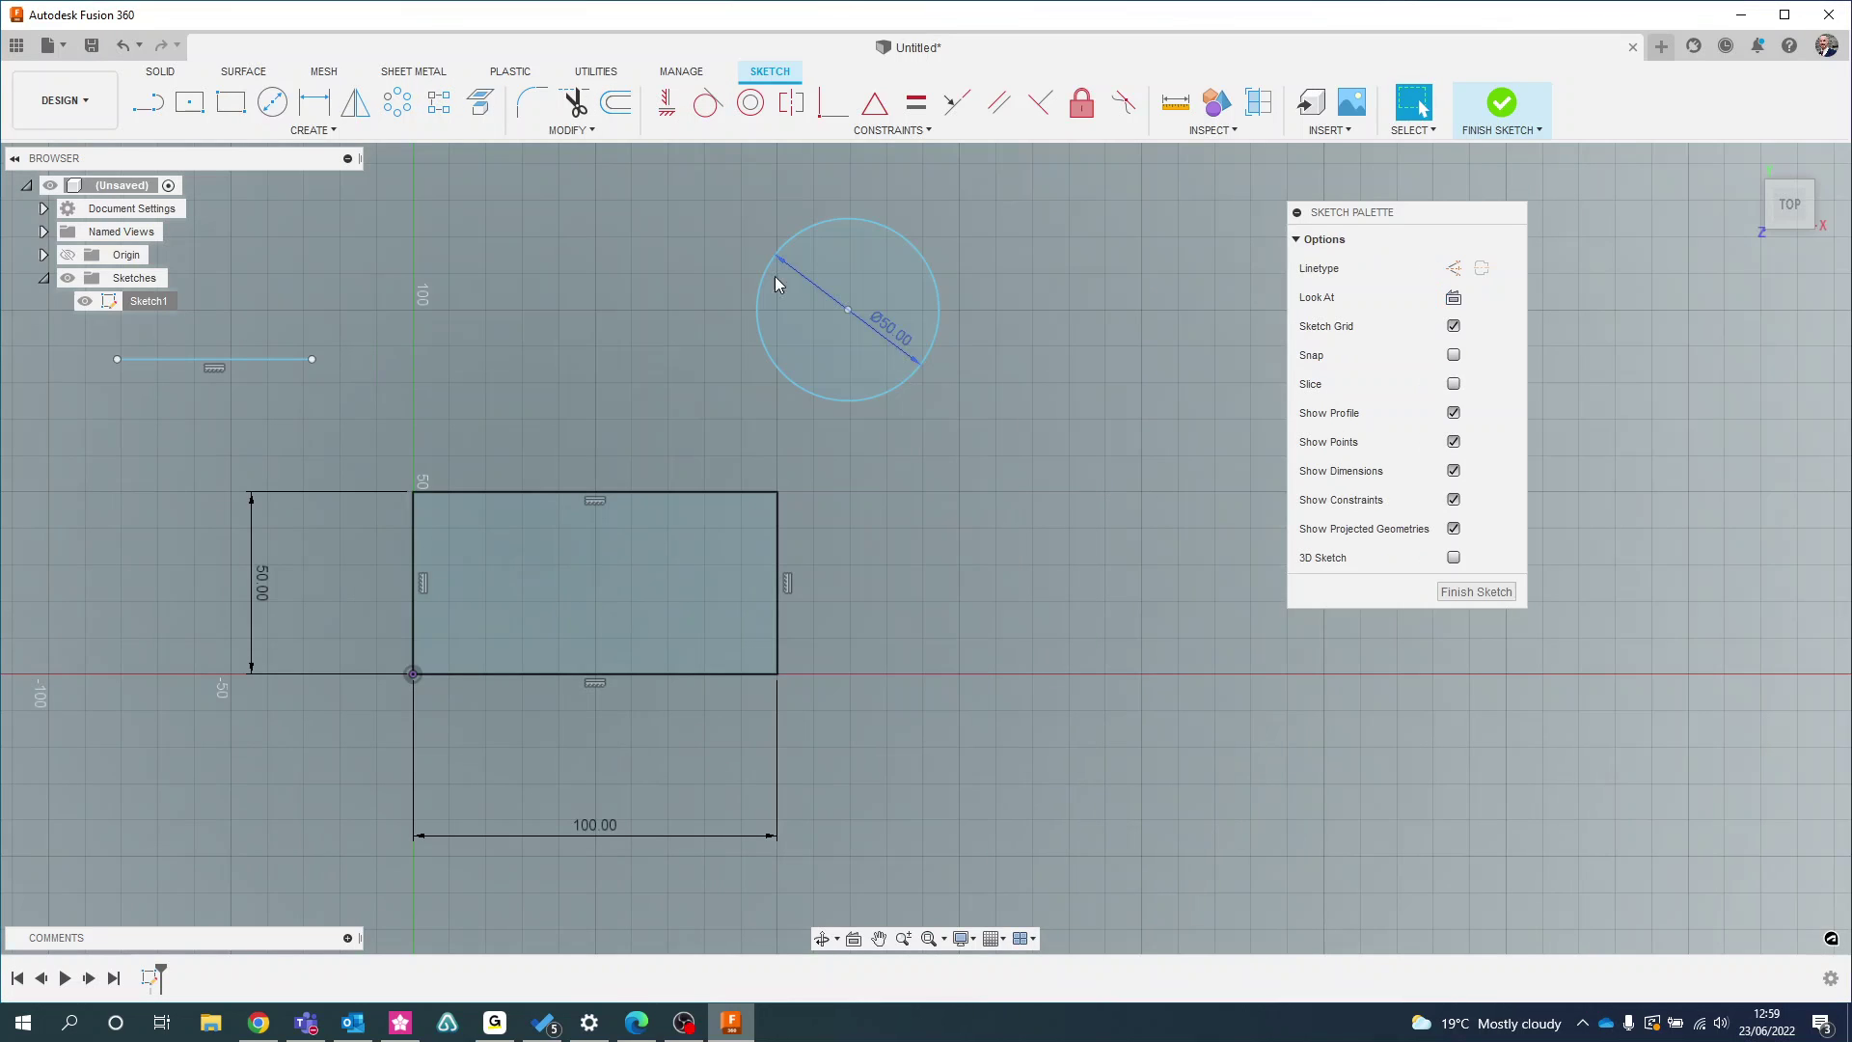
Make the circle tangent to the rectangle's upper edge and slide its centre along that edge to about X 62 mm
left_click(708, 101)
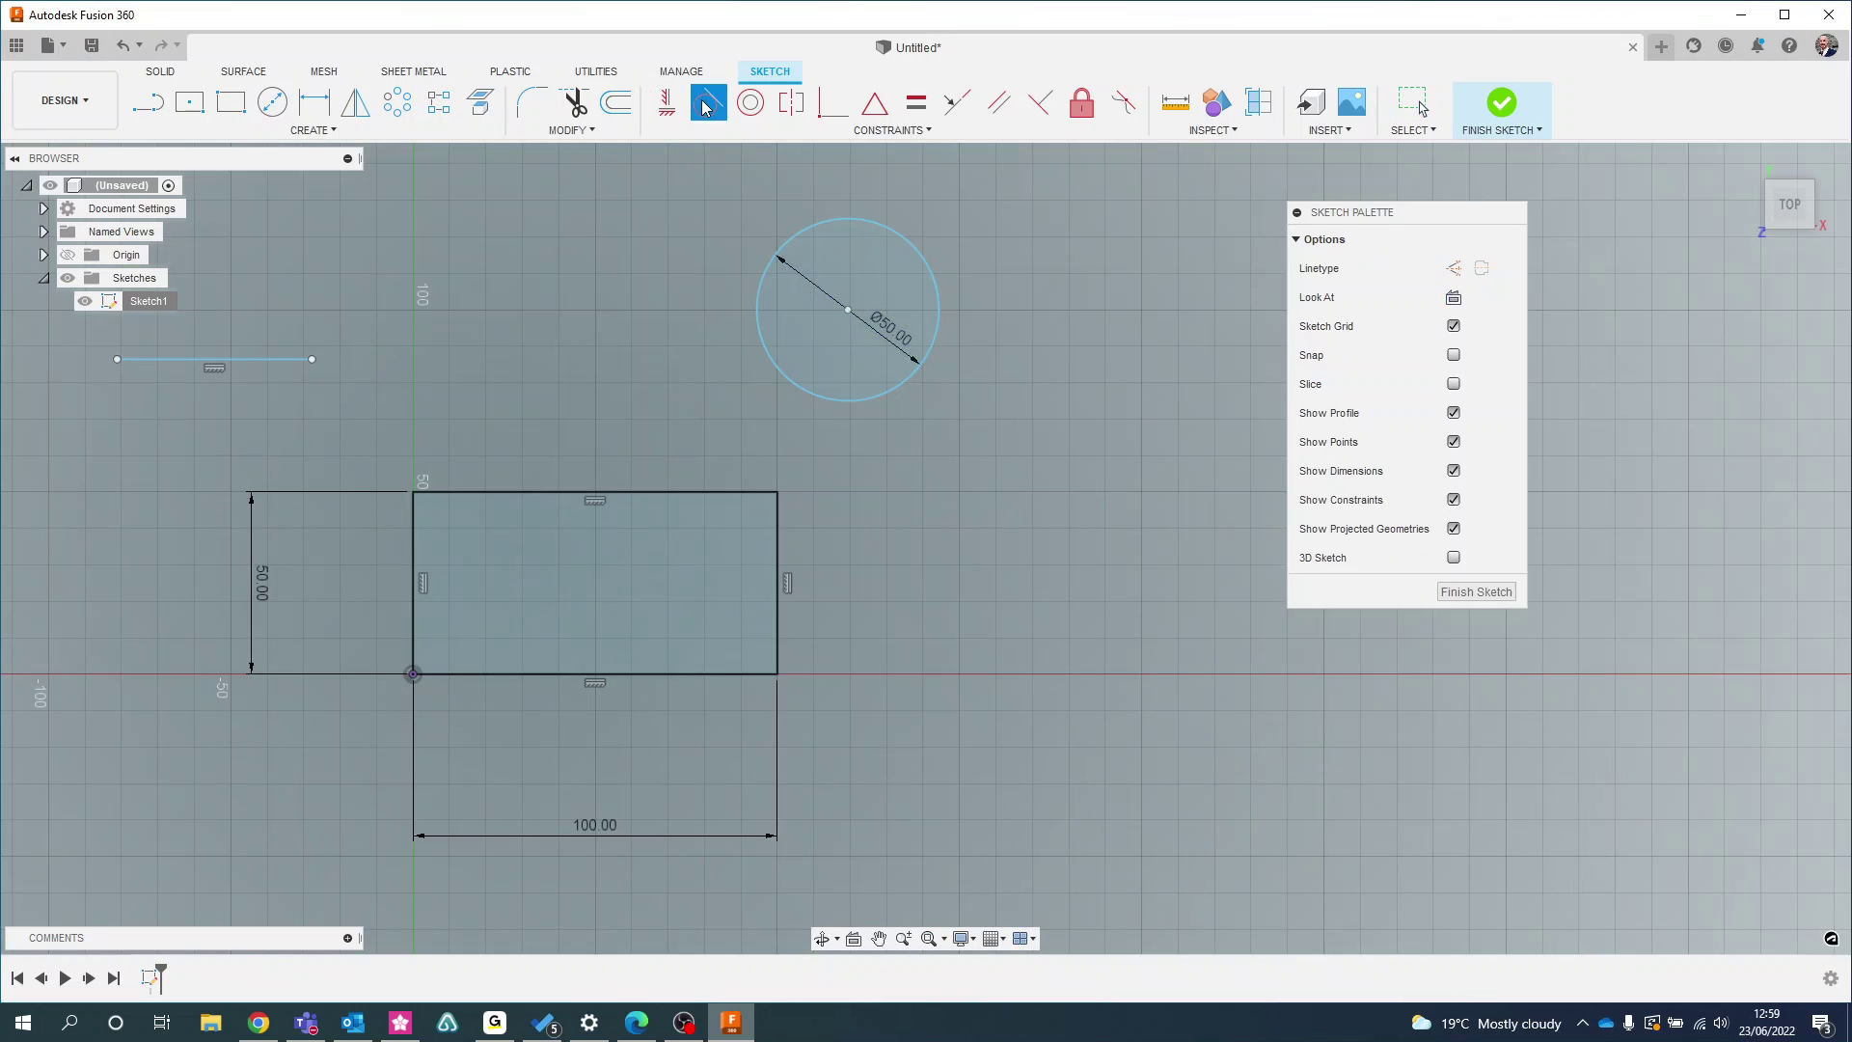
left_click(774, 377)
left_click(618, 493)
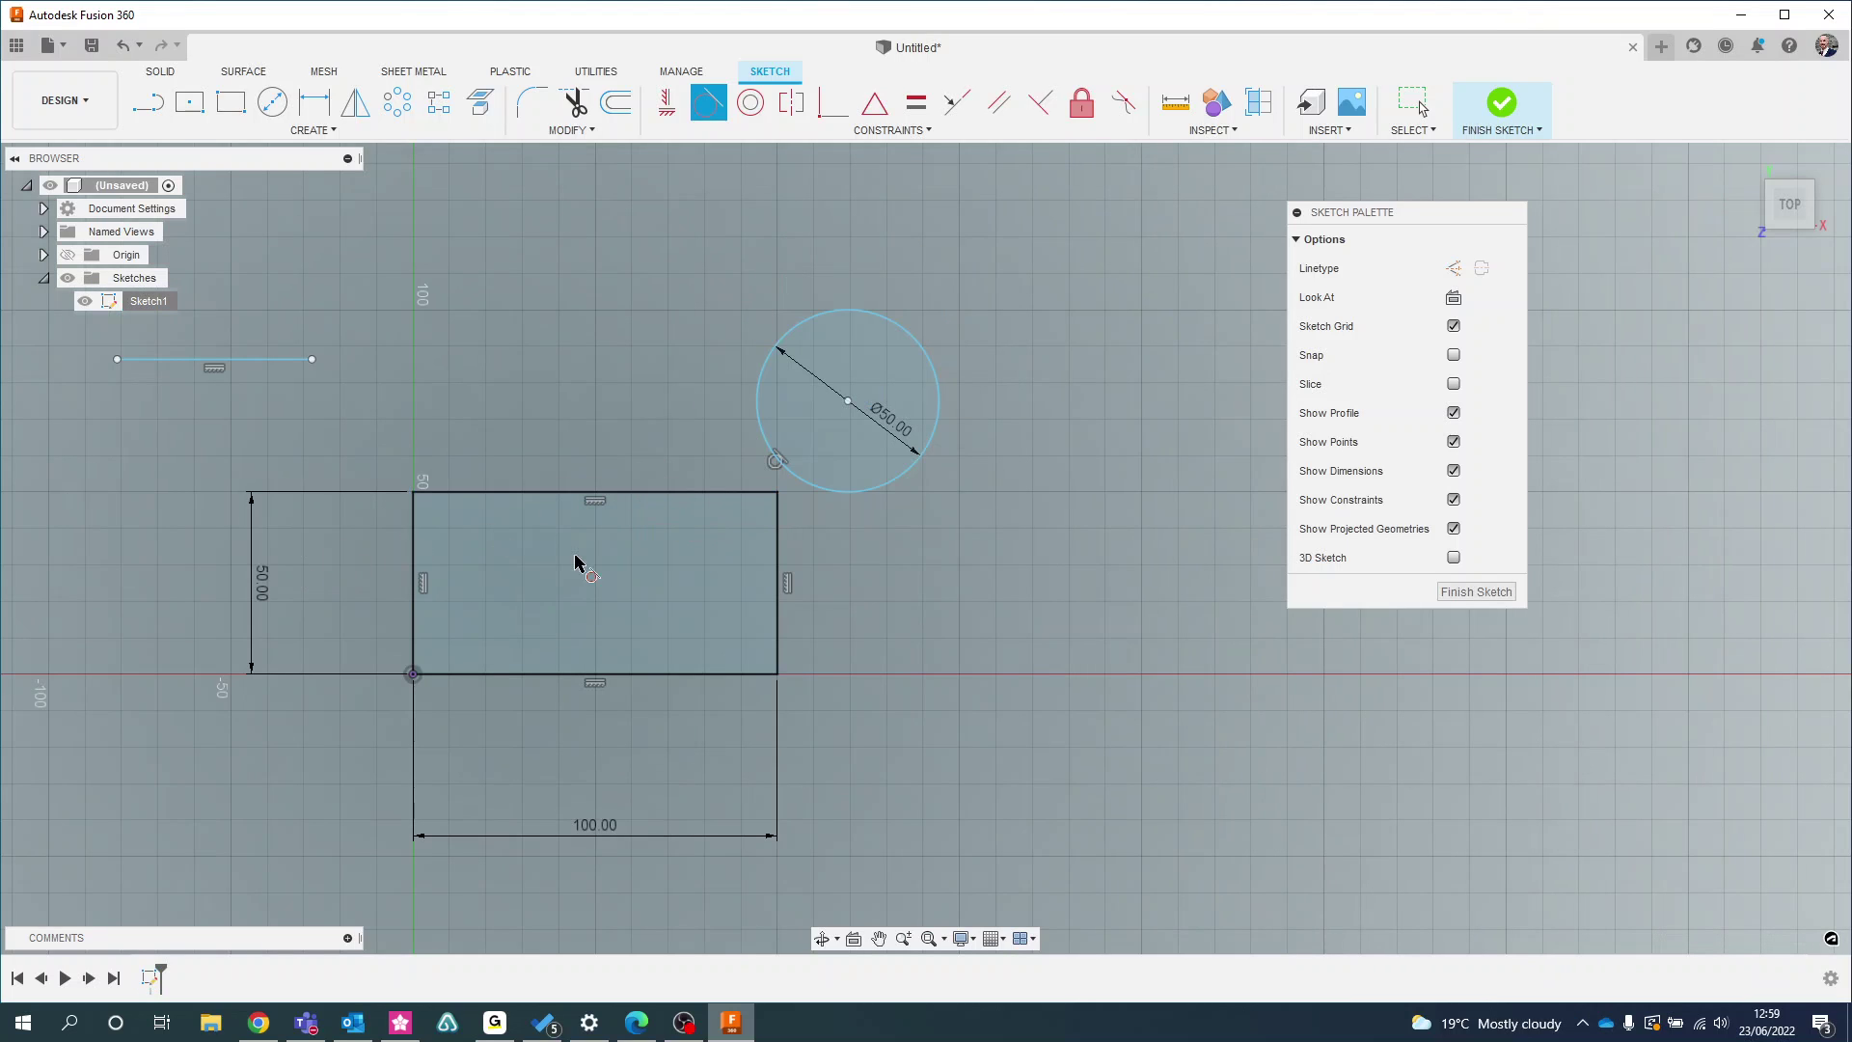
key("Escape")
left_click_drag(845, 400, 704, 458)
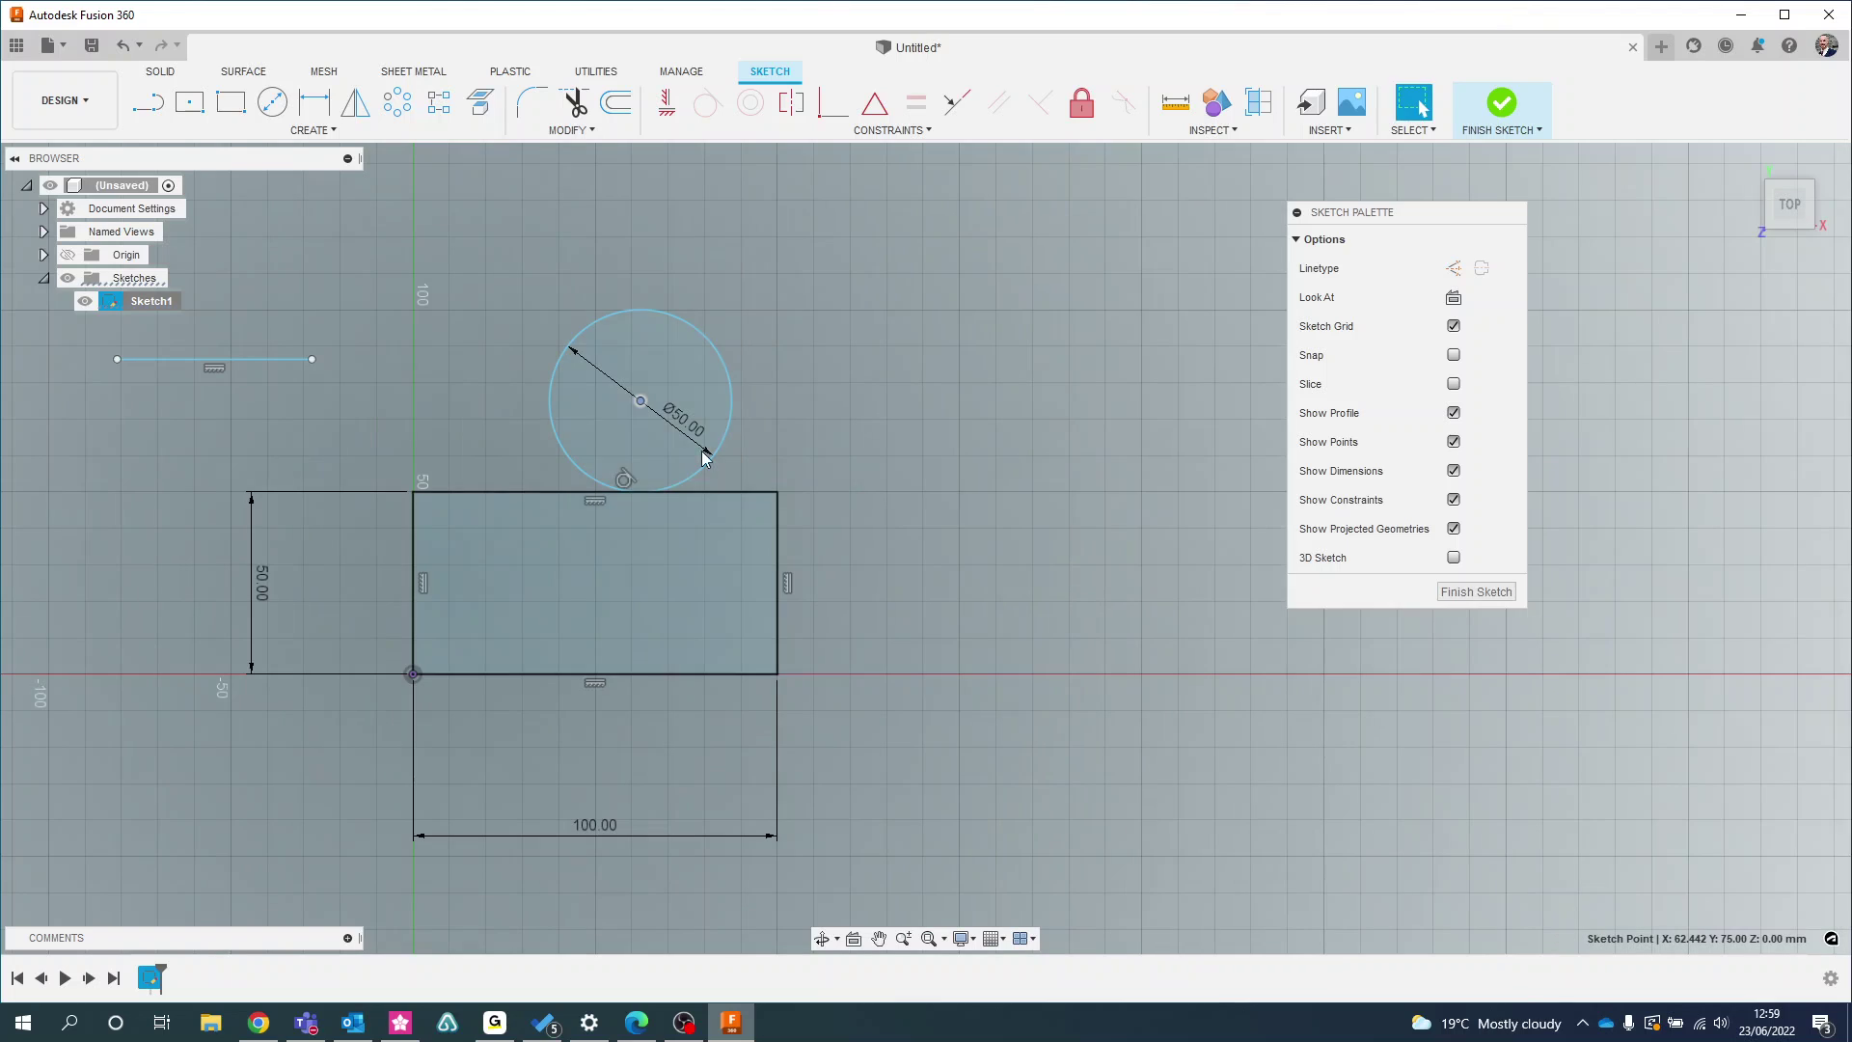
left_click(715, 485)
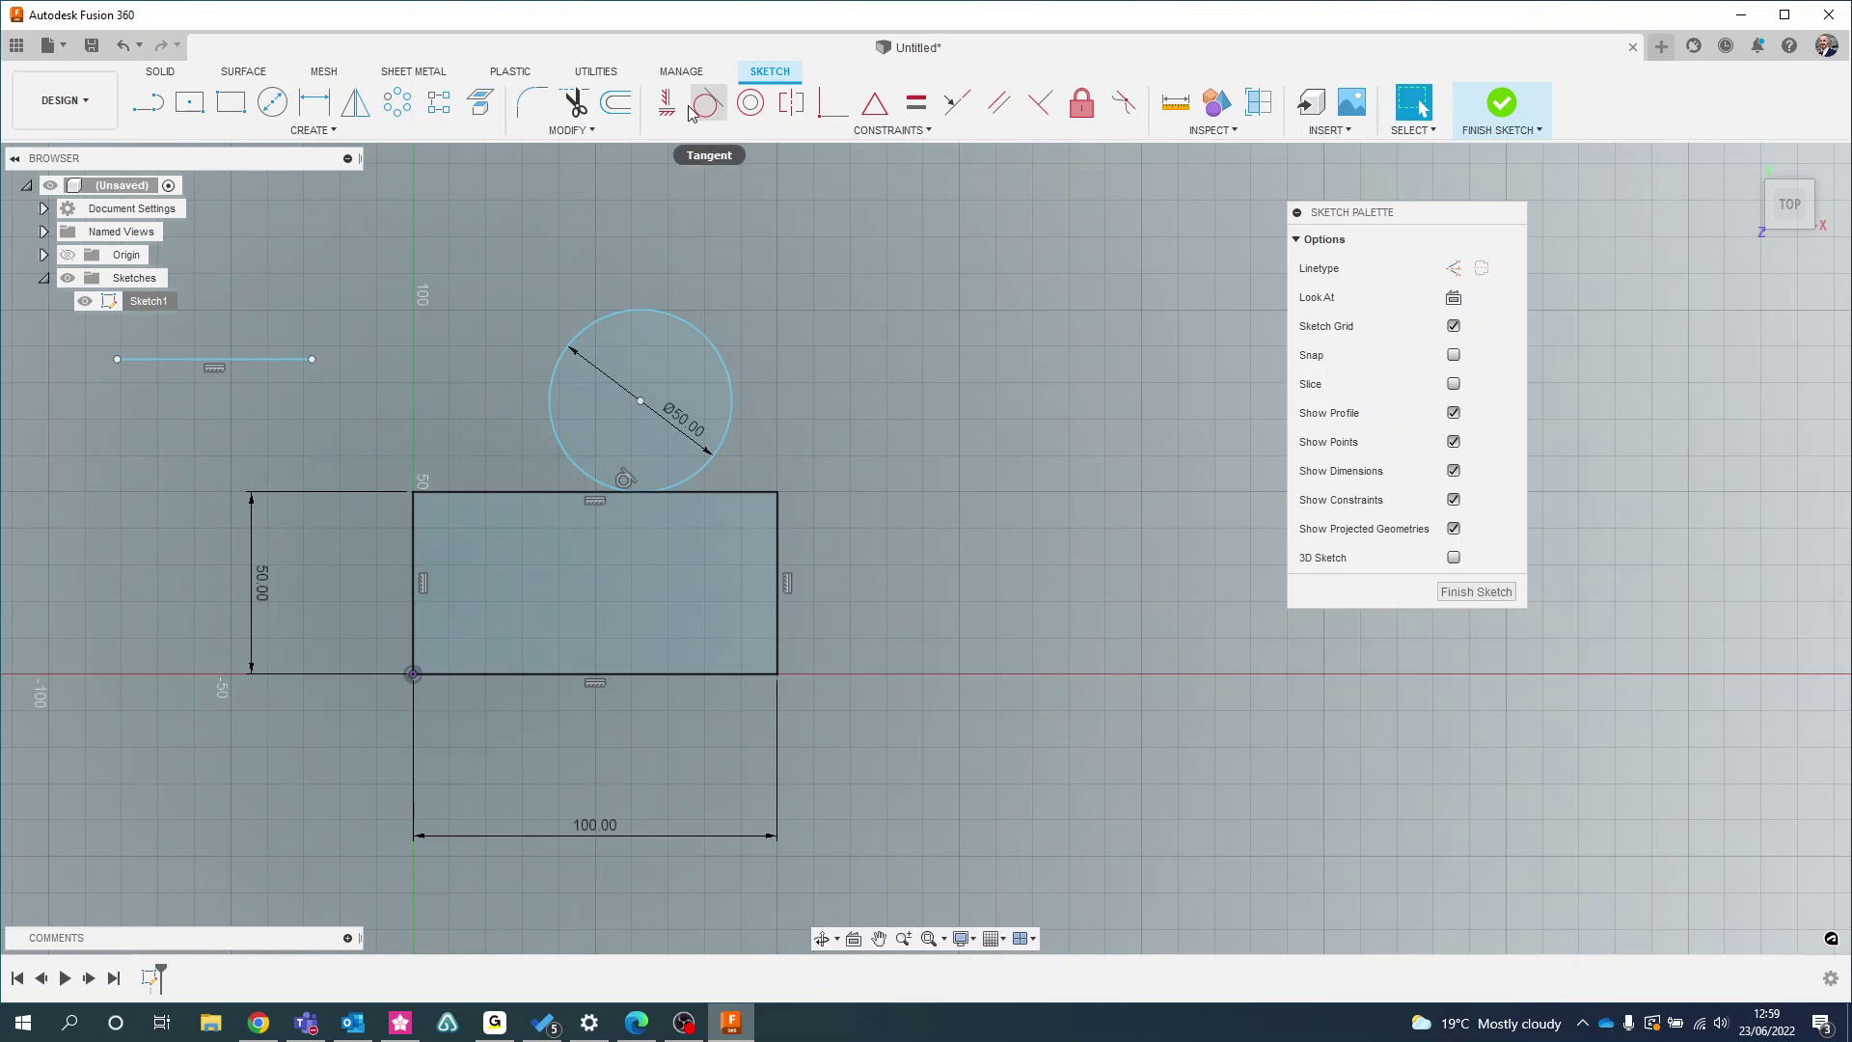
Draw a second, smaller undimensioned circle above and to the right of the 50 mm circle
left_click(272, 101)
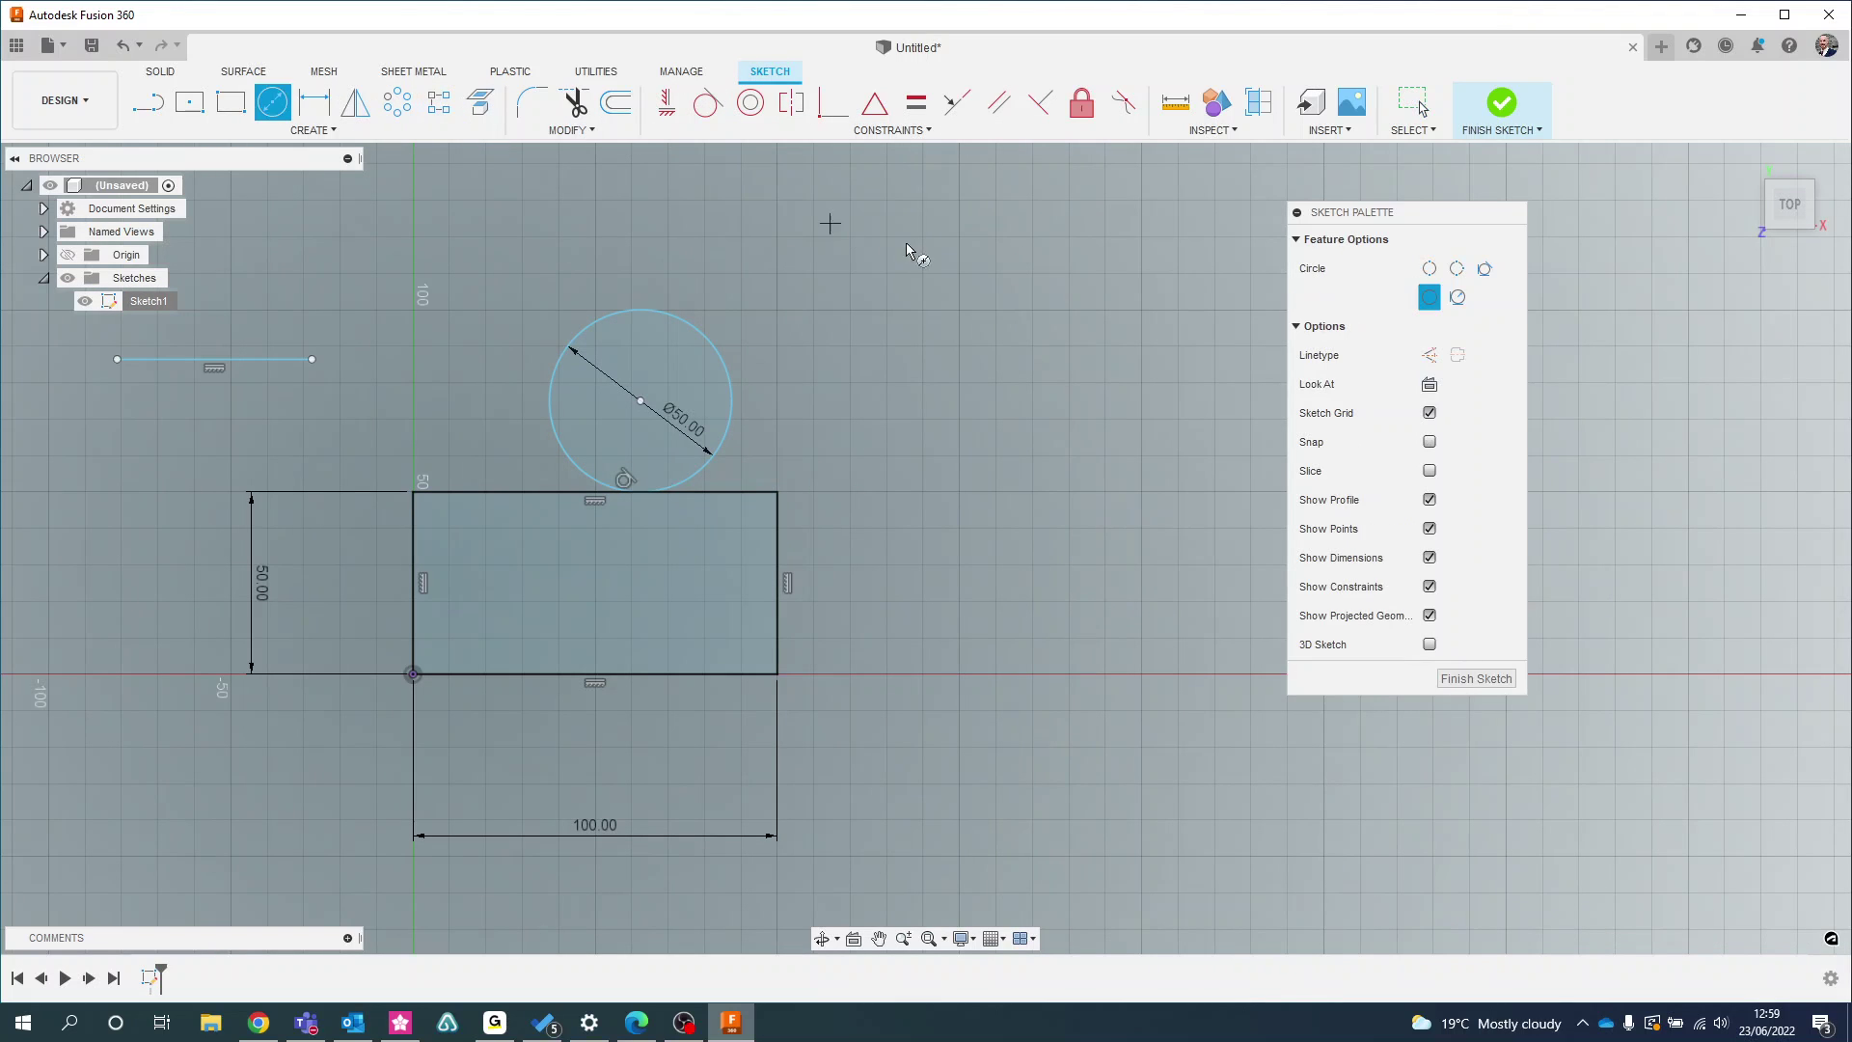
left_click(990, 277)
left_click(1030, 316)
key("Escape")
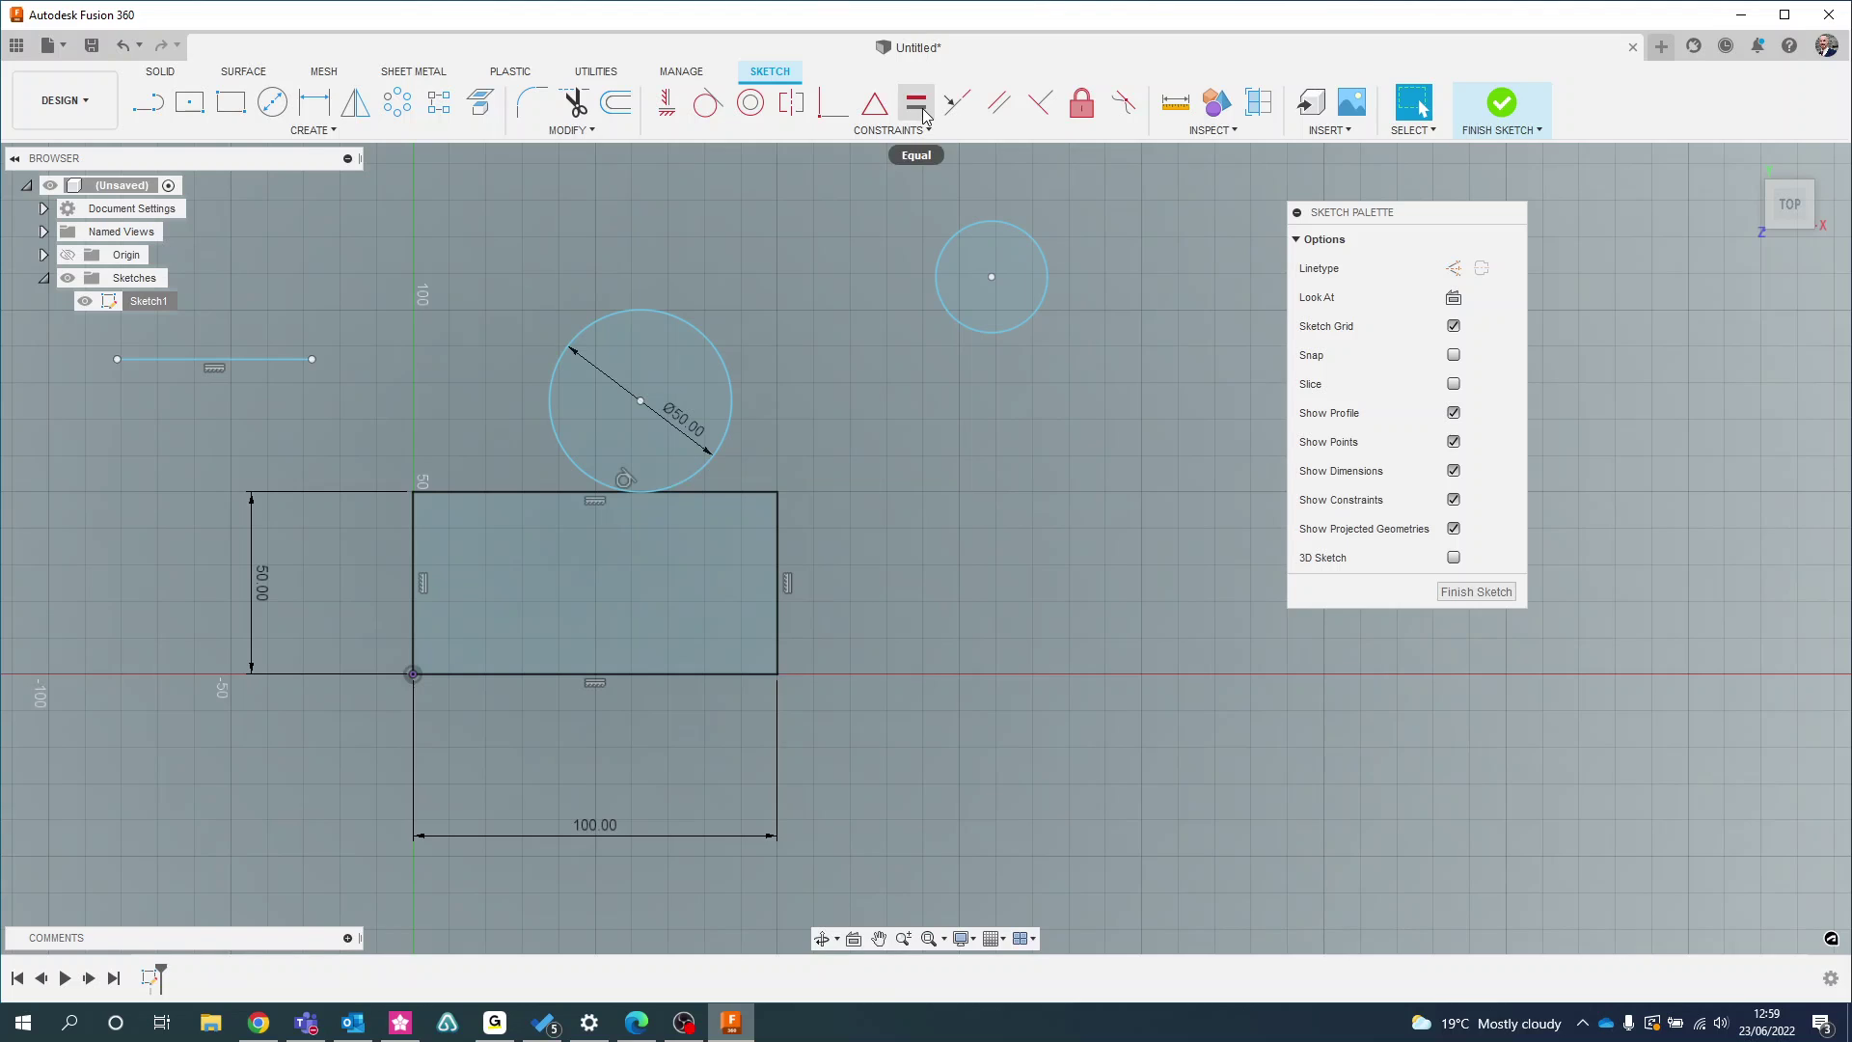
Apply an Equal constraint between the undimensioned circle and the 50 mm circle, and set the dimensioned diameter to 40 mm
left_click(923, 114)
left_click(711, 350)
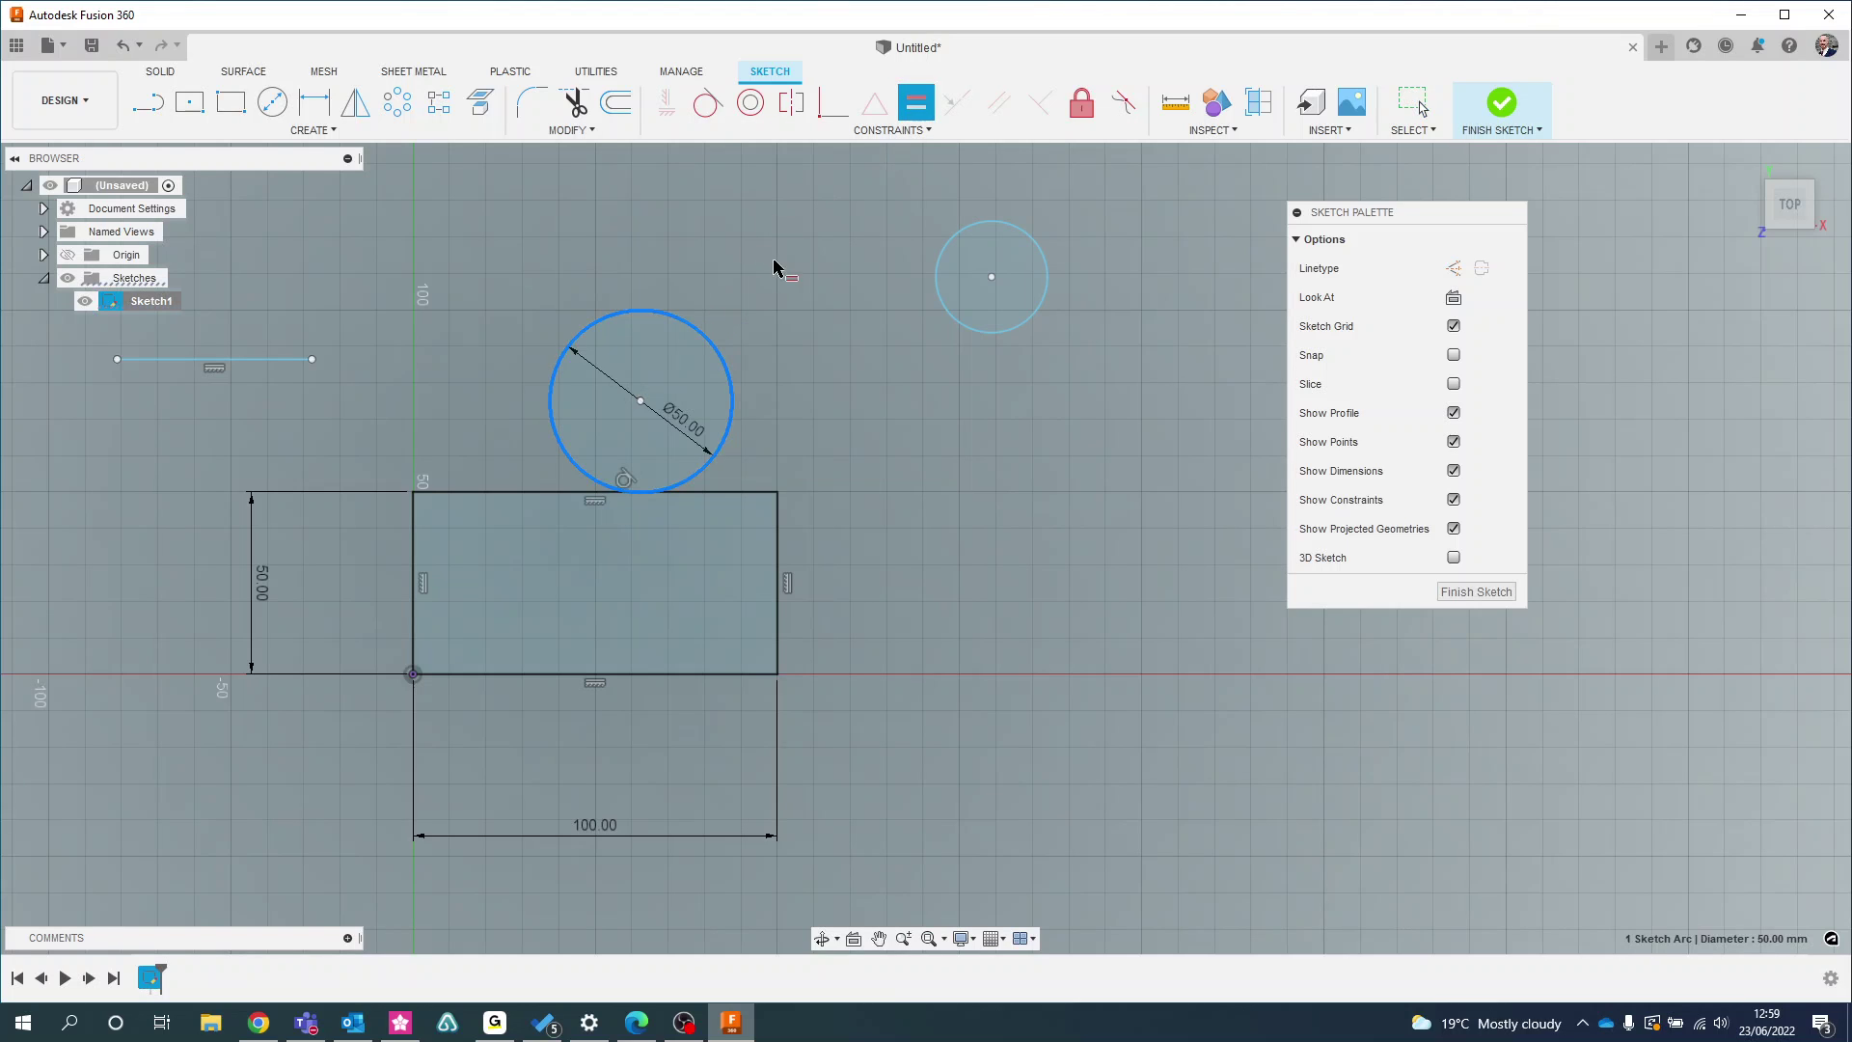
left_click(950, 246)
key("Escape")
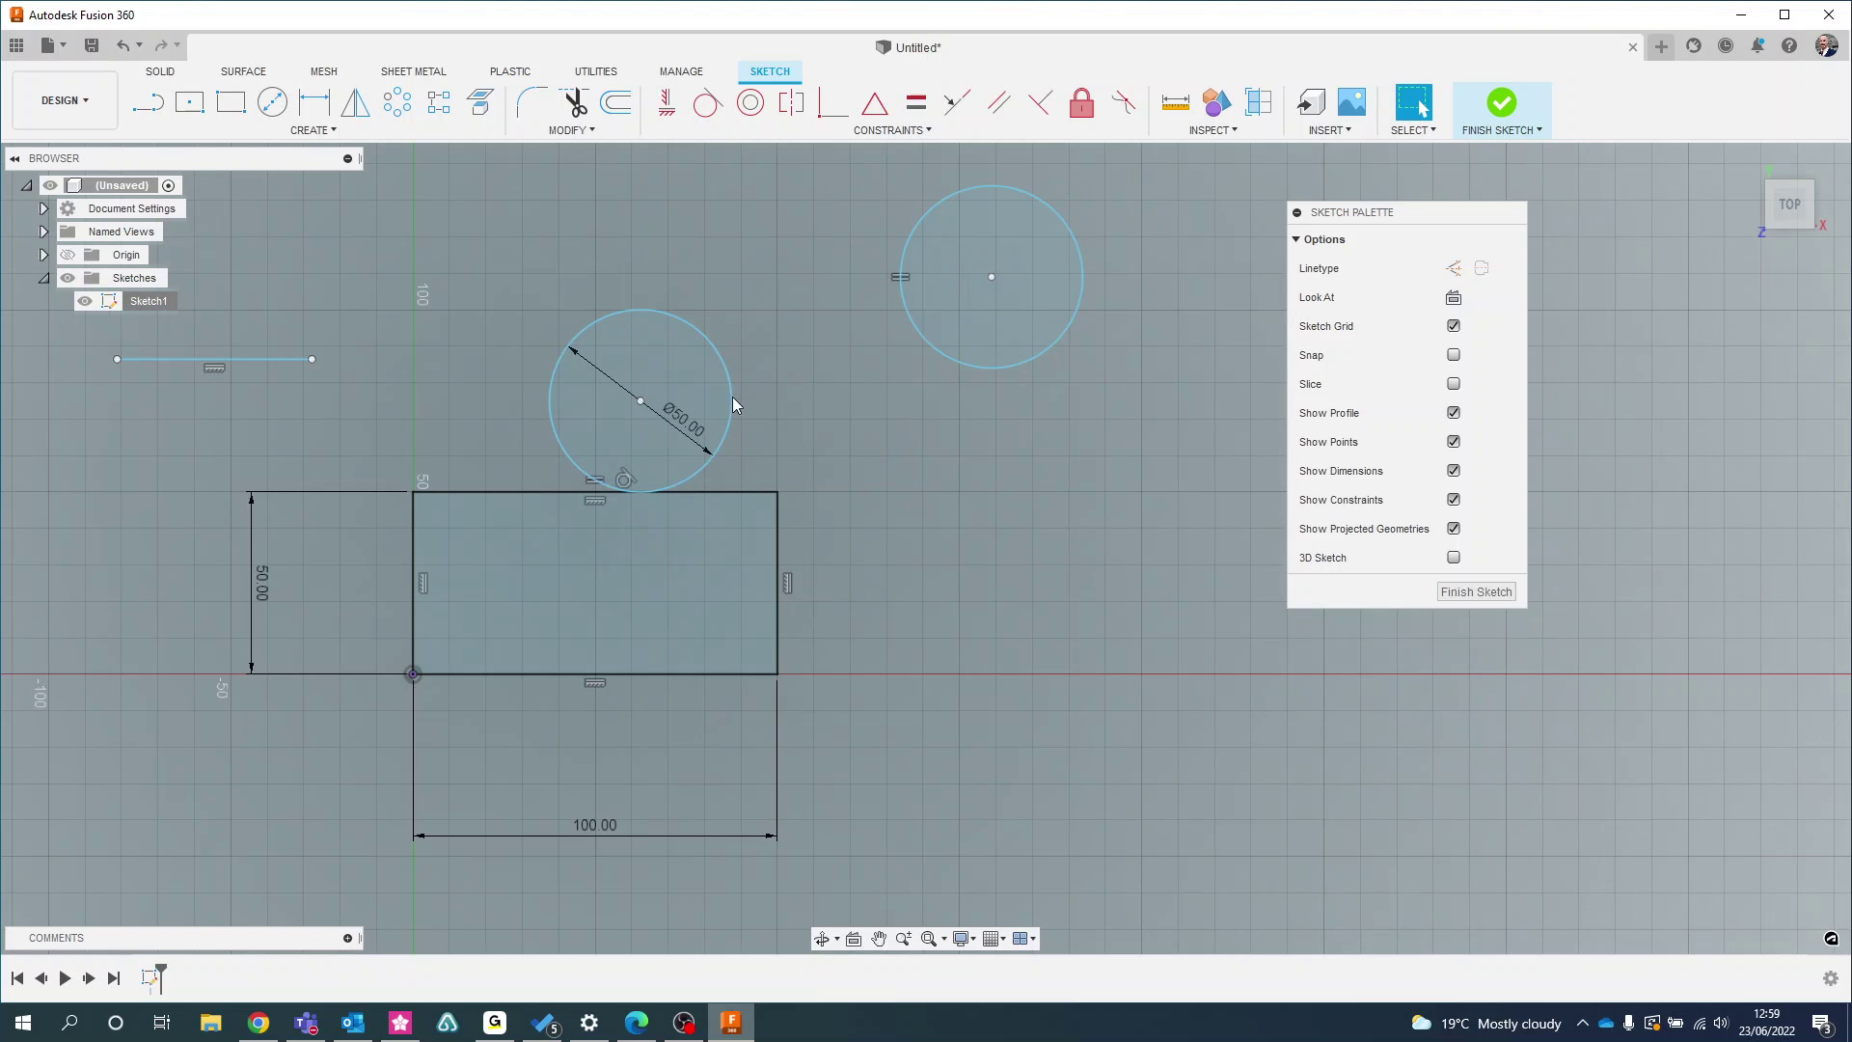
double_click(694, 424)
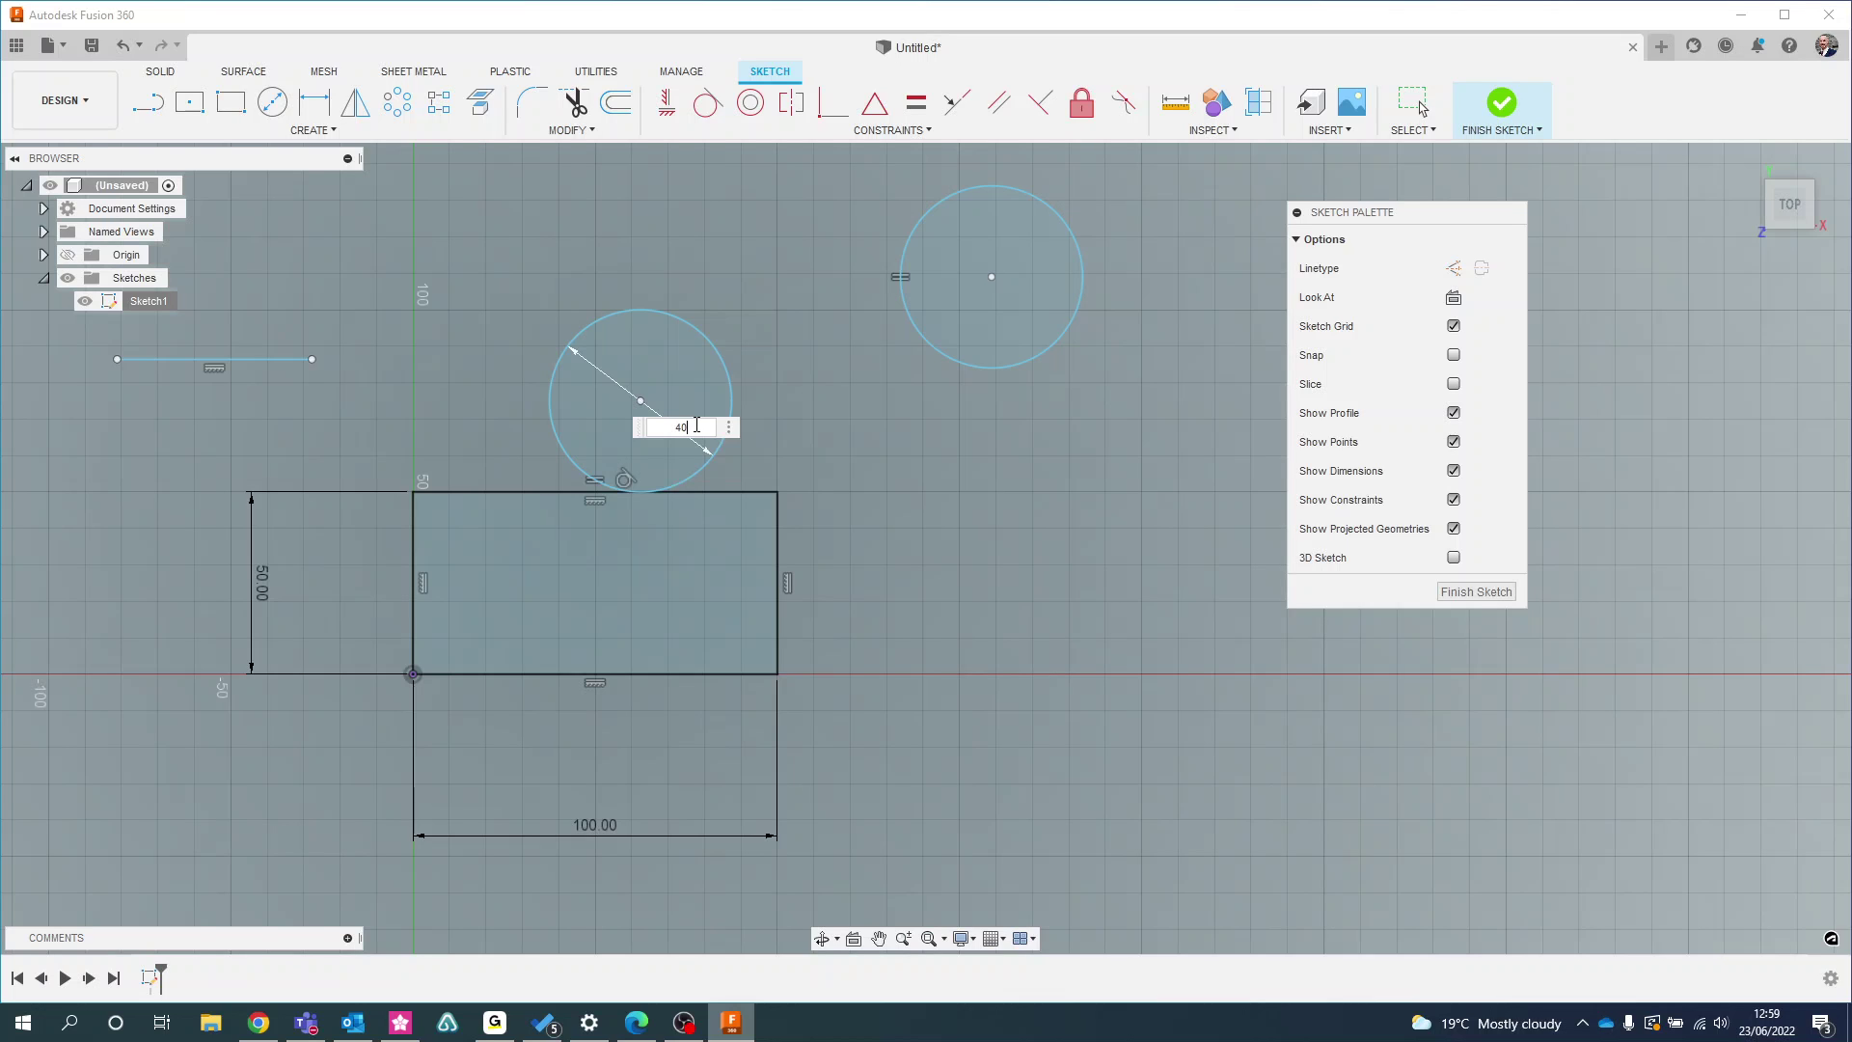
key("Return")
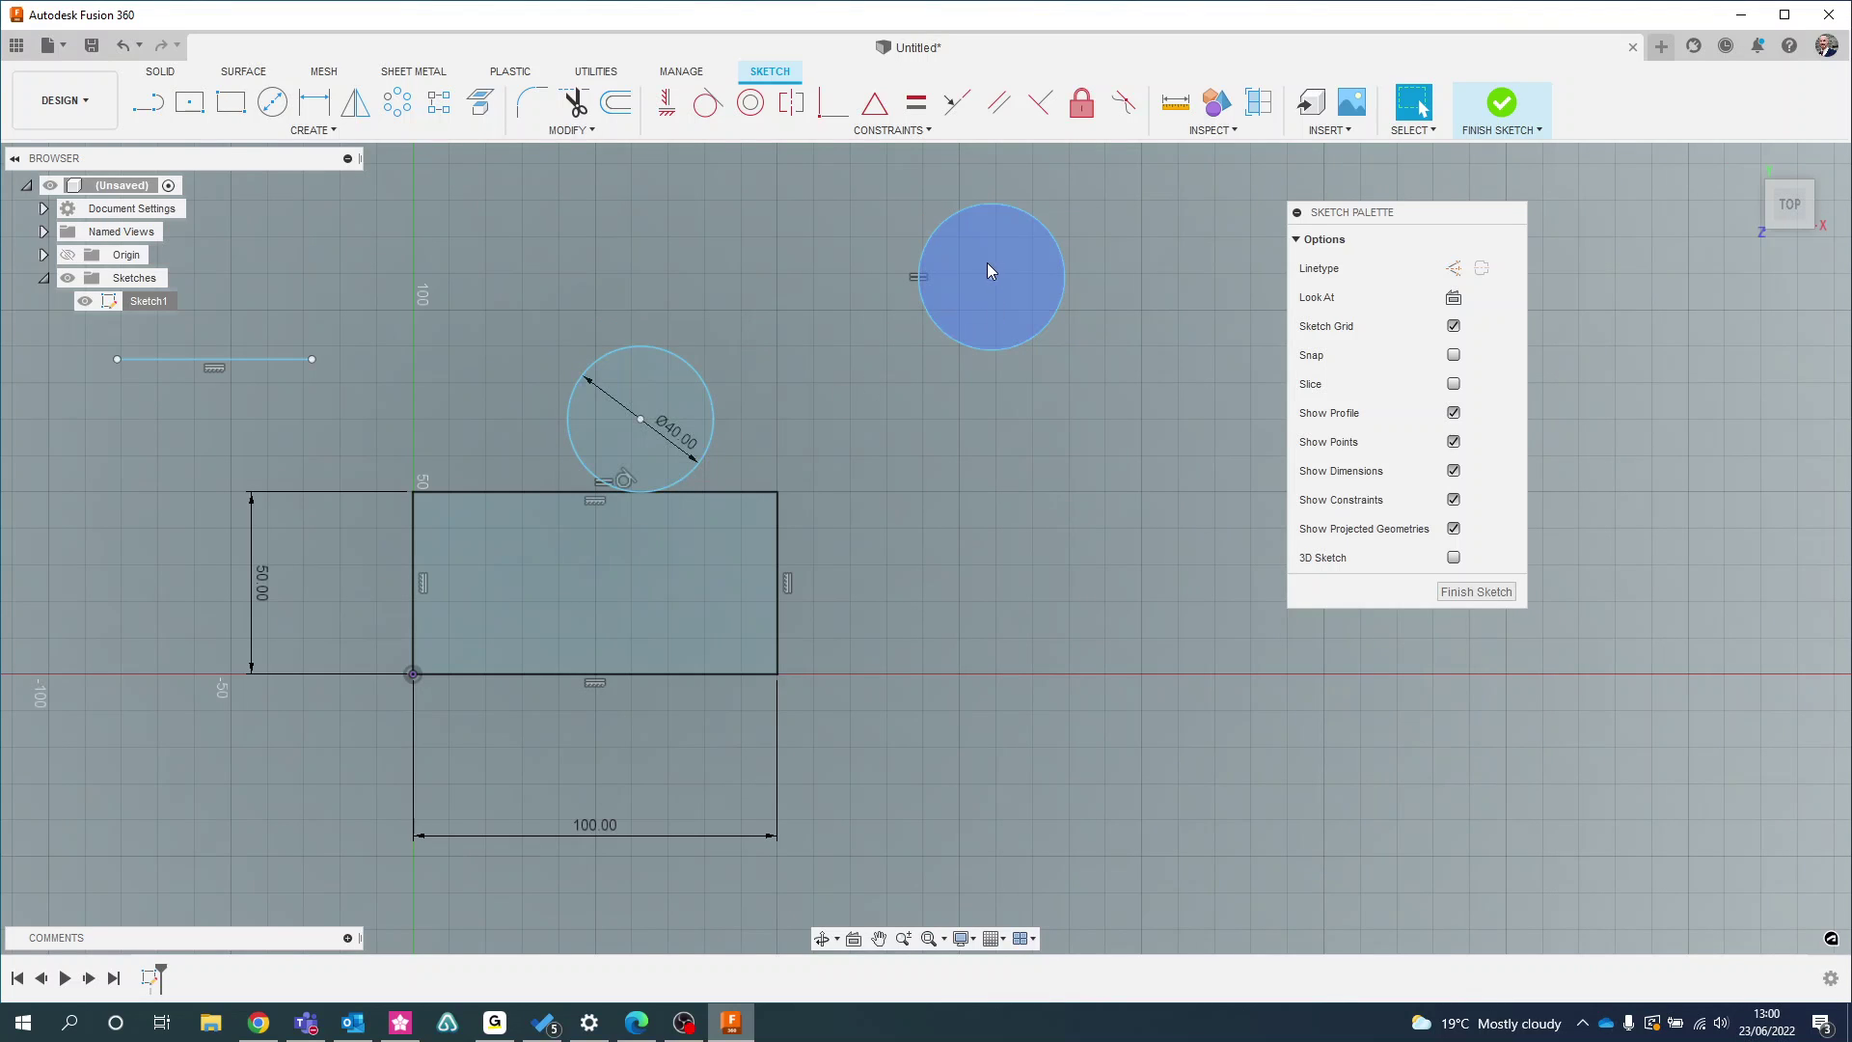
Make the free upper-right circle concentric with the 40 mm circle above the rectangle
left_click(750, 104)
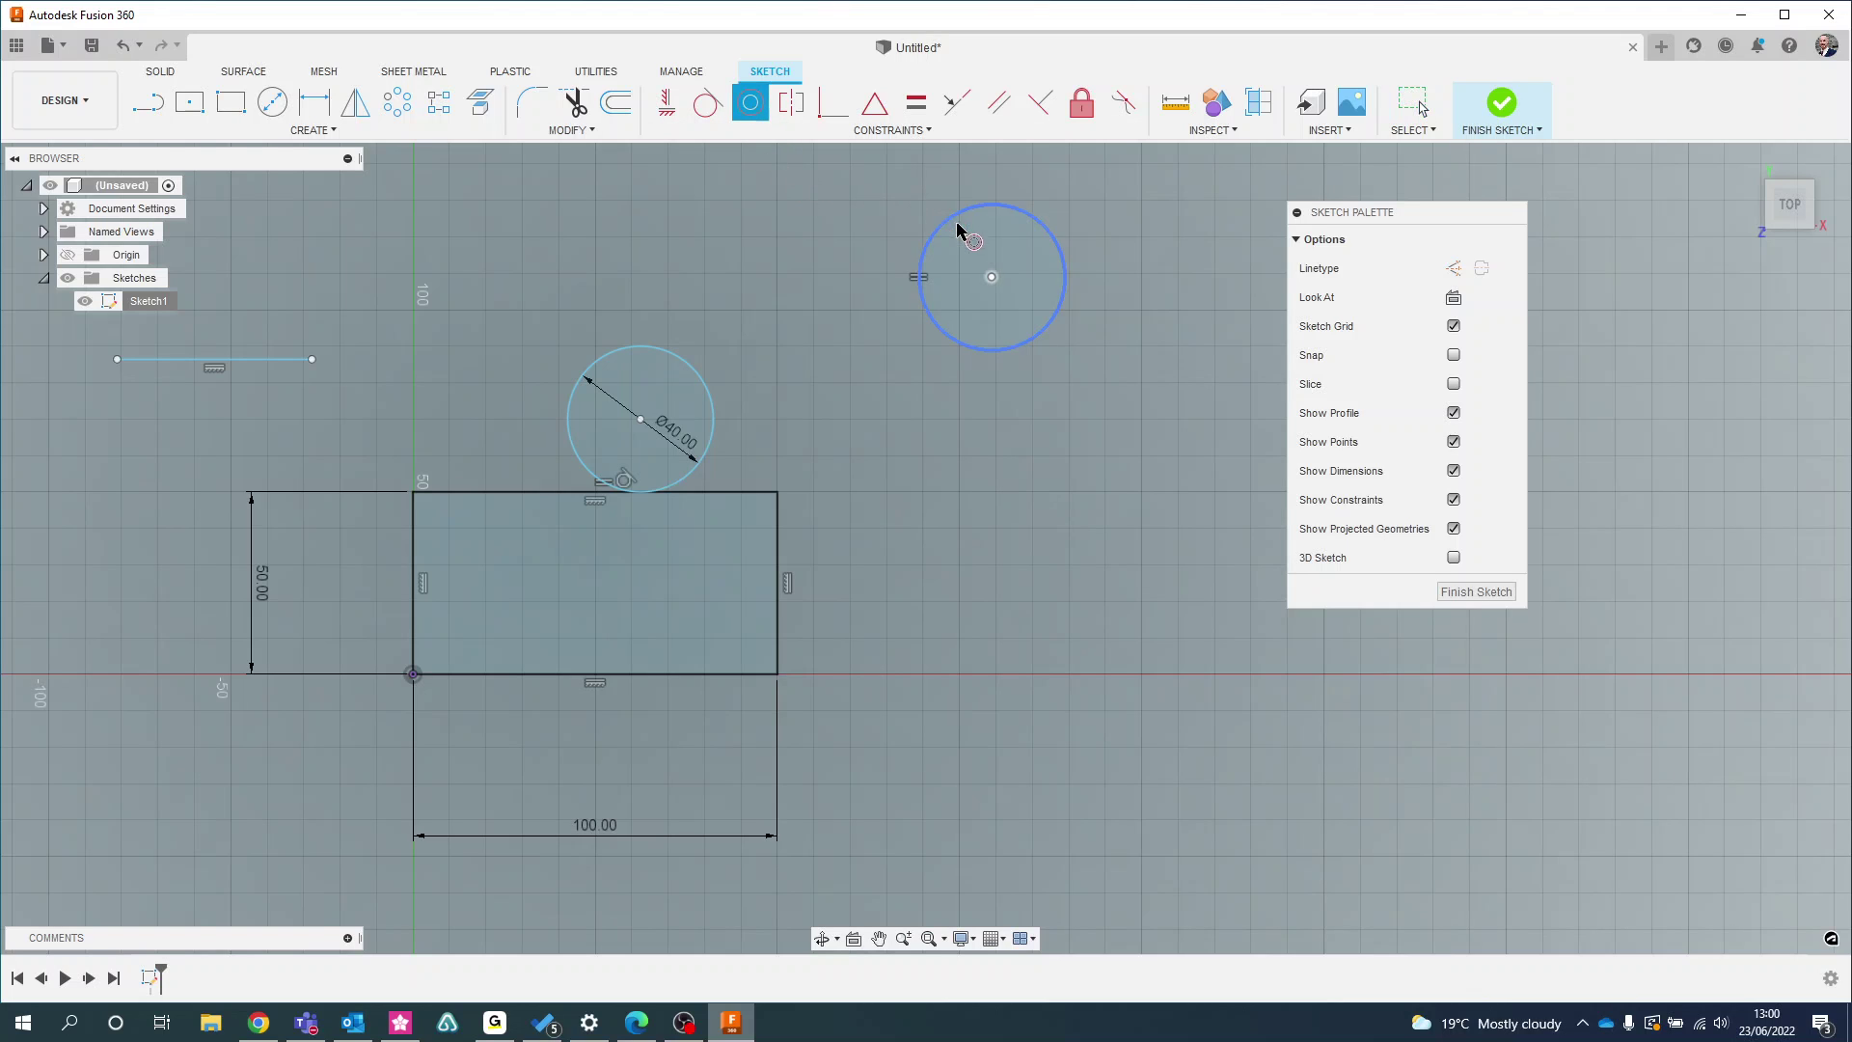
left_click(1056, 251)
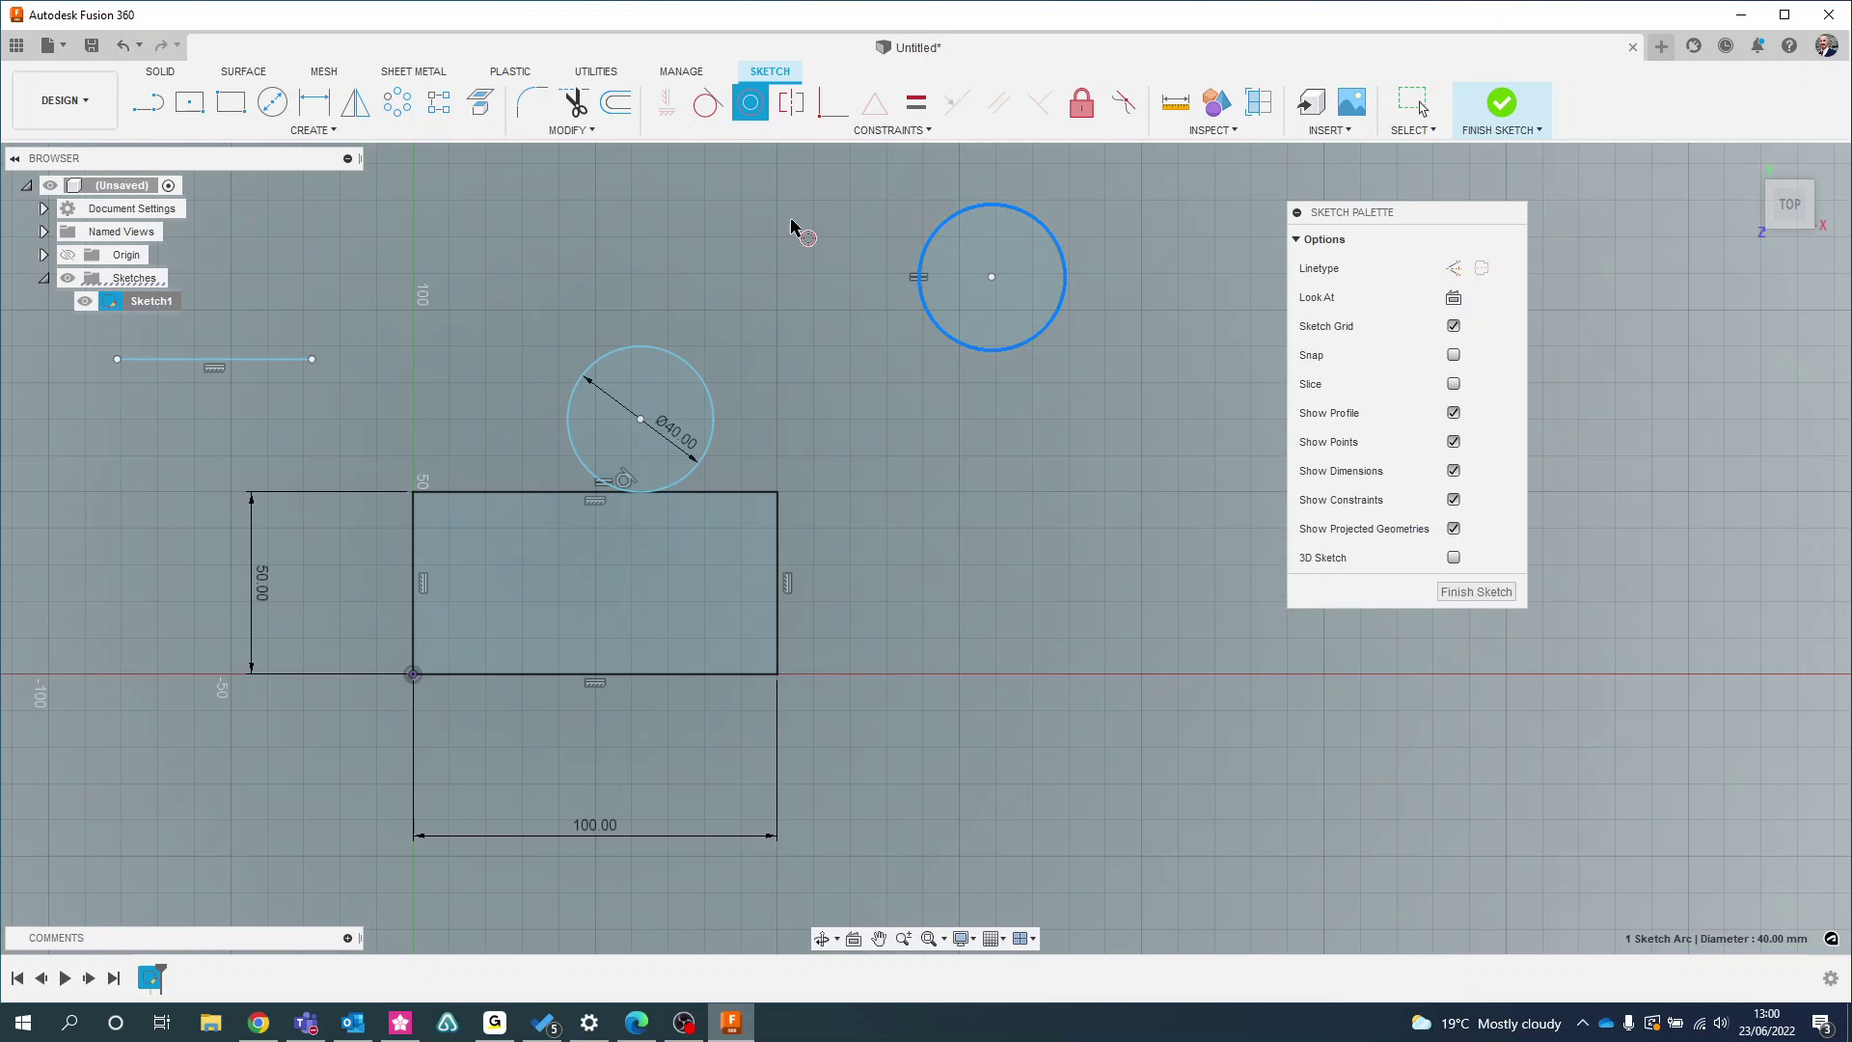
left_click(682, 358)
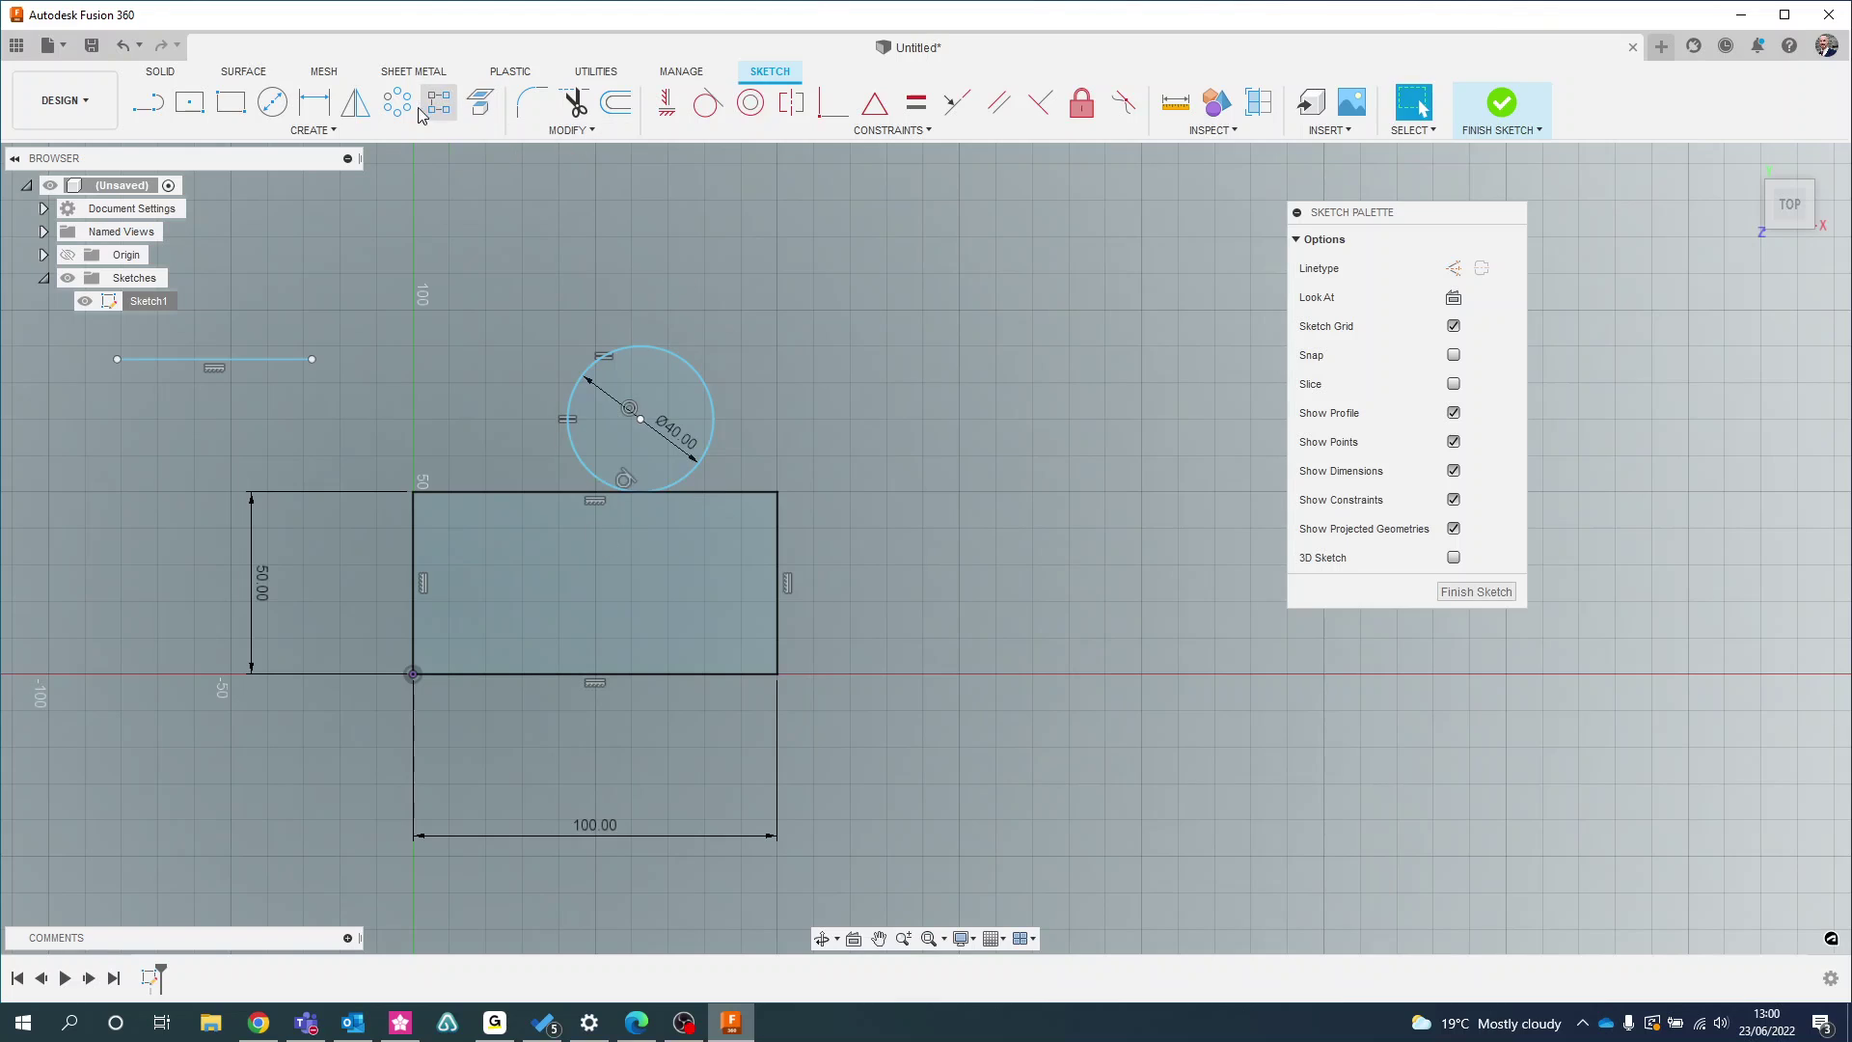
Draw a smaller circle above and to the right of the 40 mm circle, and make it concentric with that circle
left_click(272, 102)
left_click(880, 286)
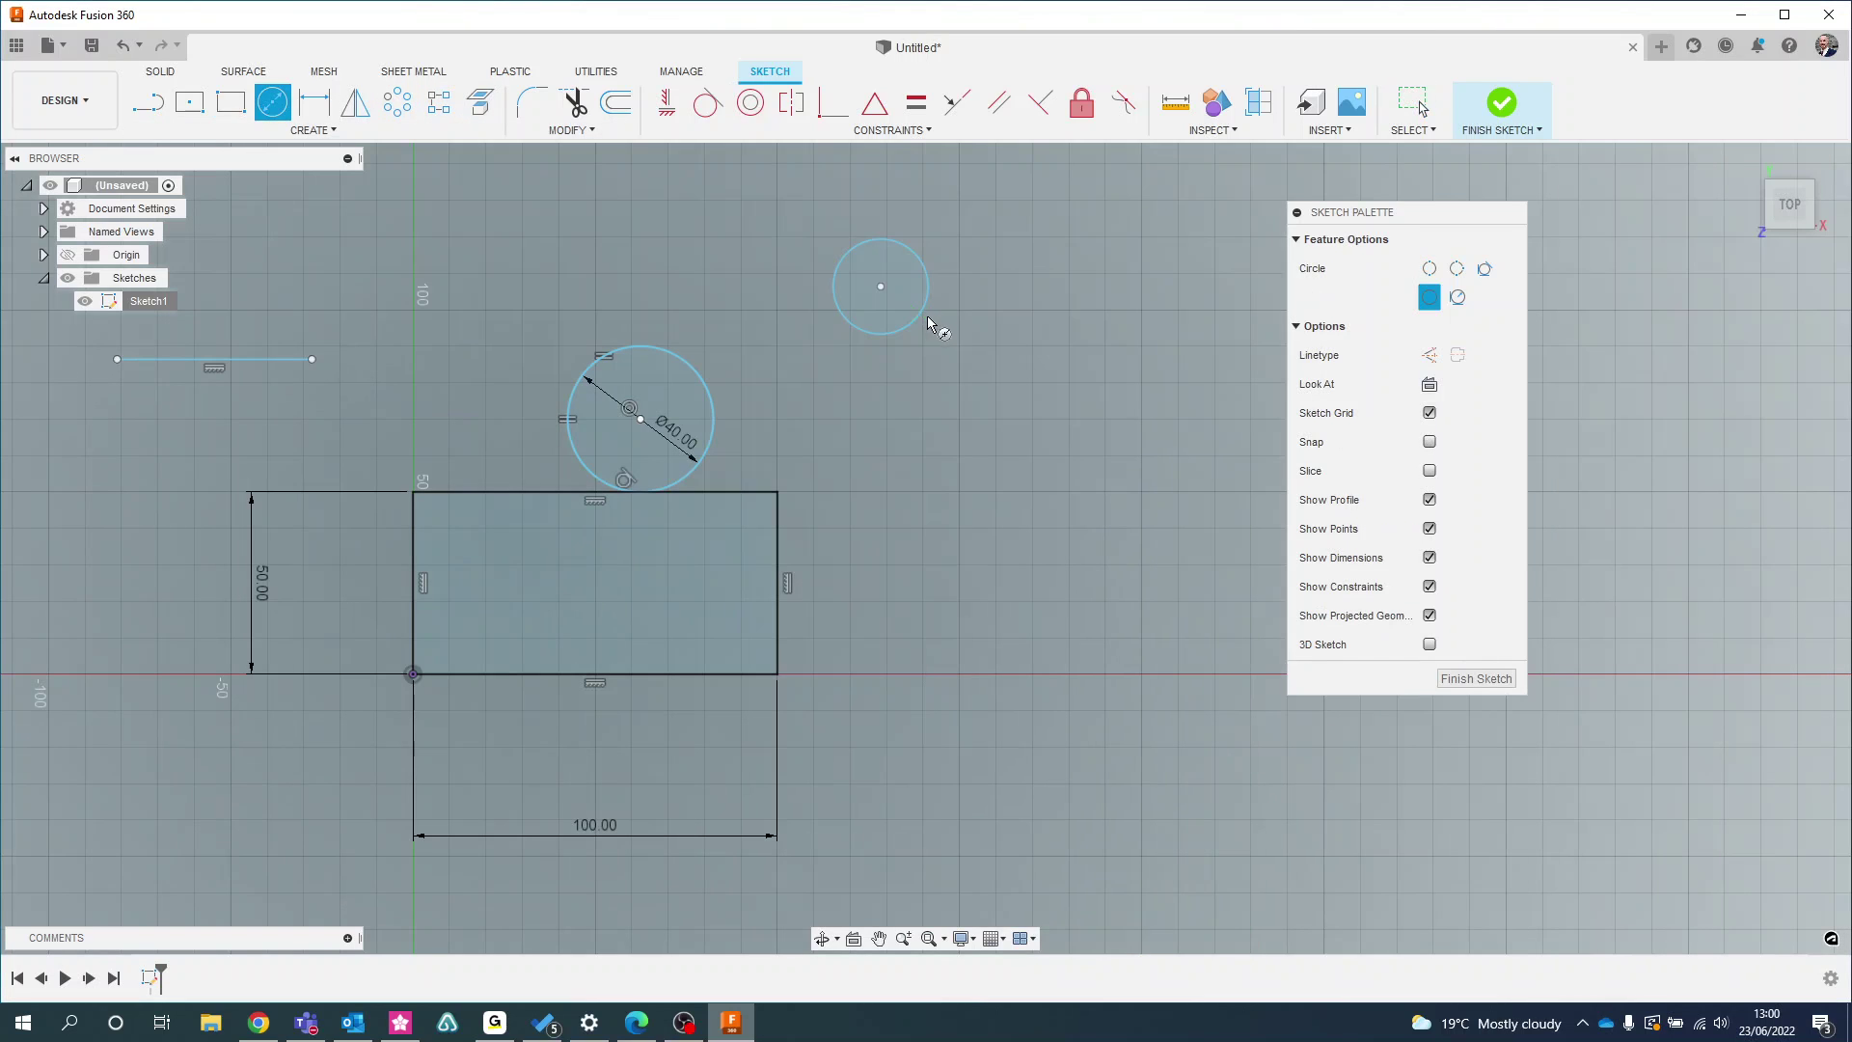
left_click(929, 323)
left_click(751, 102)
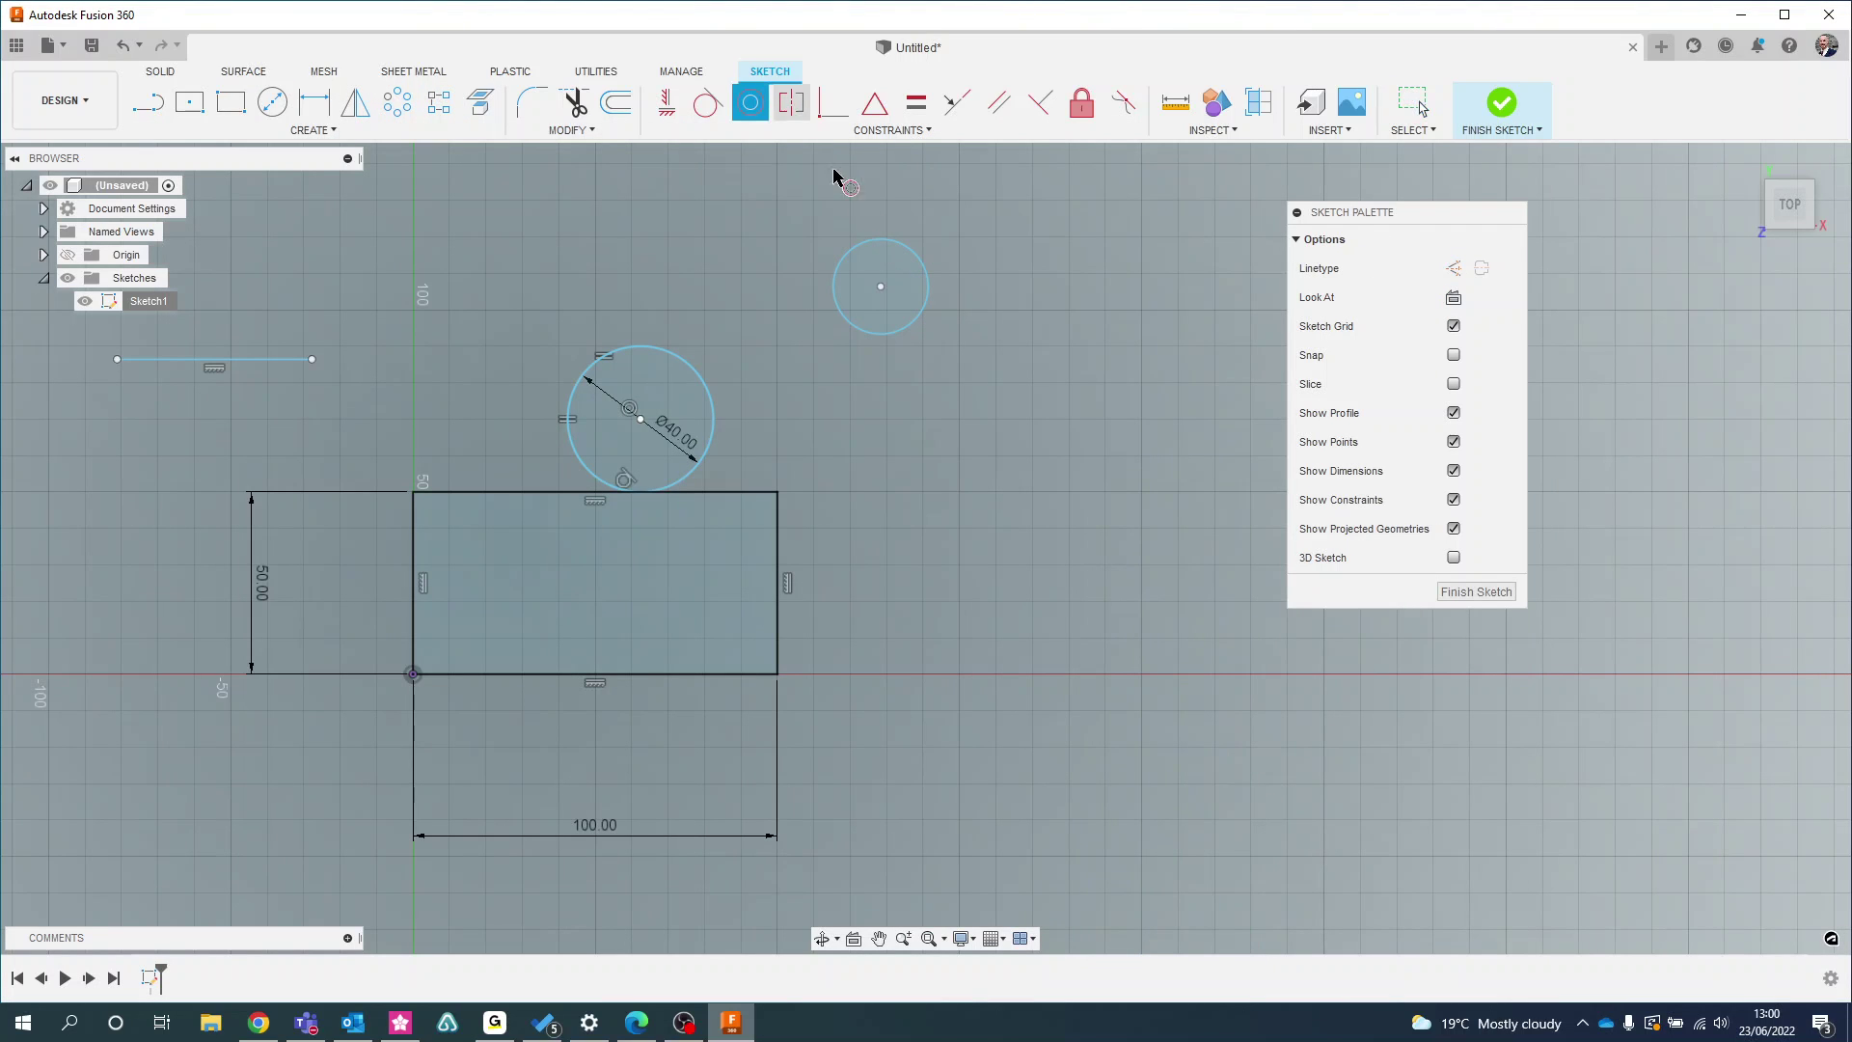
left_click(881, 240)
left_click(642, 353)
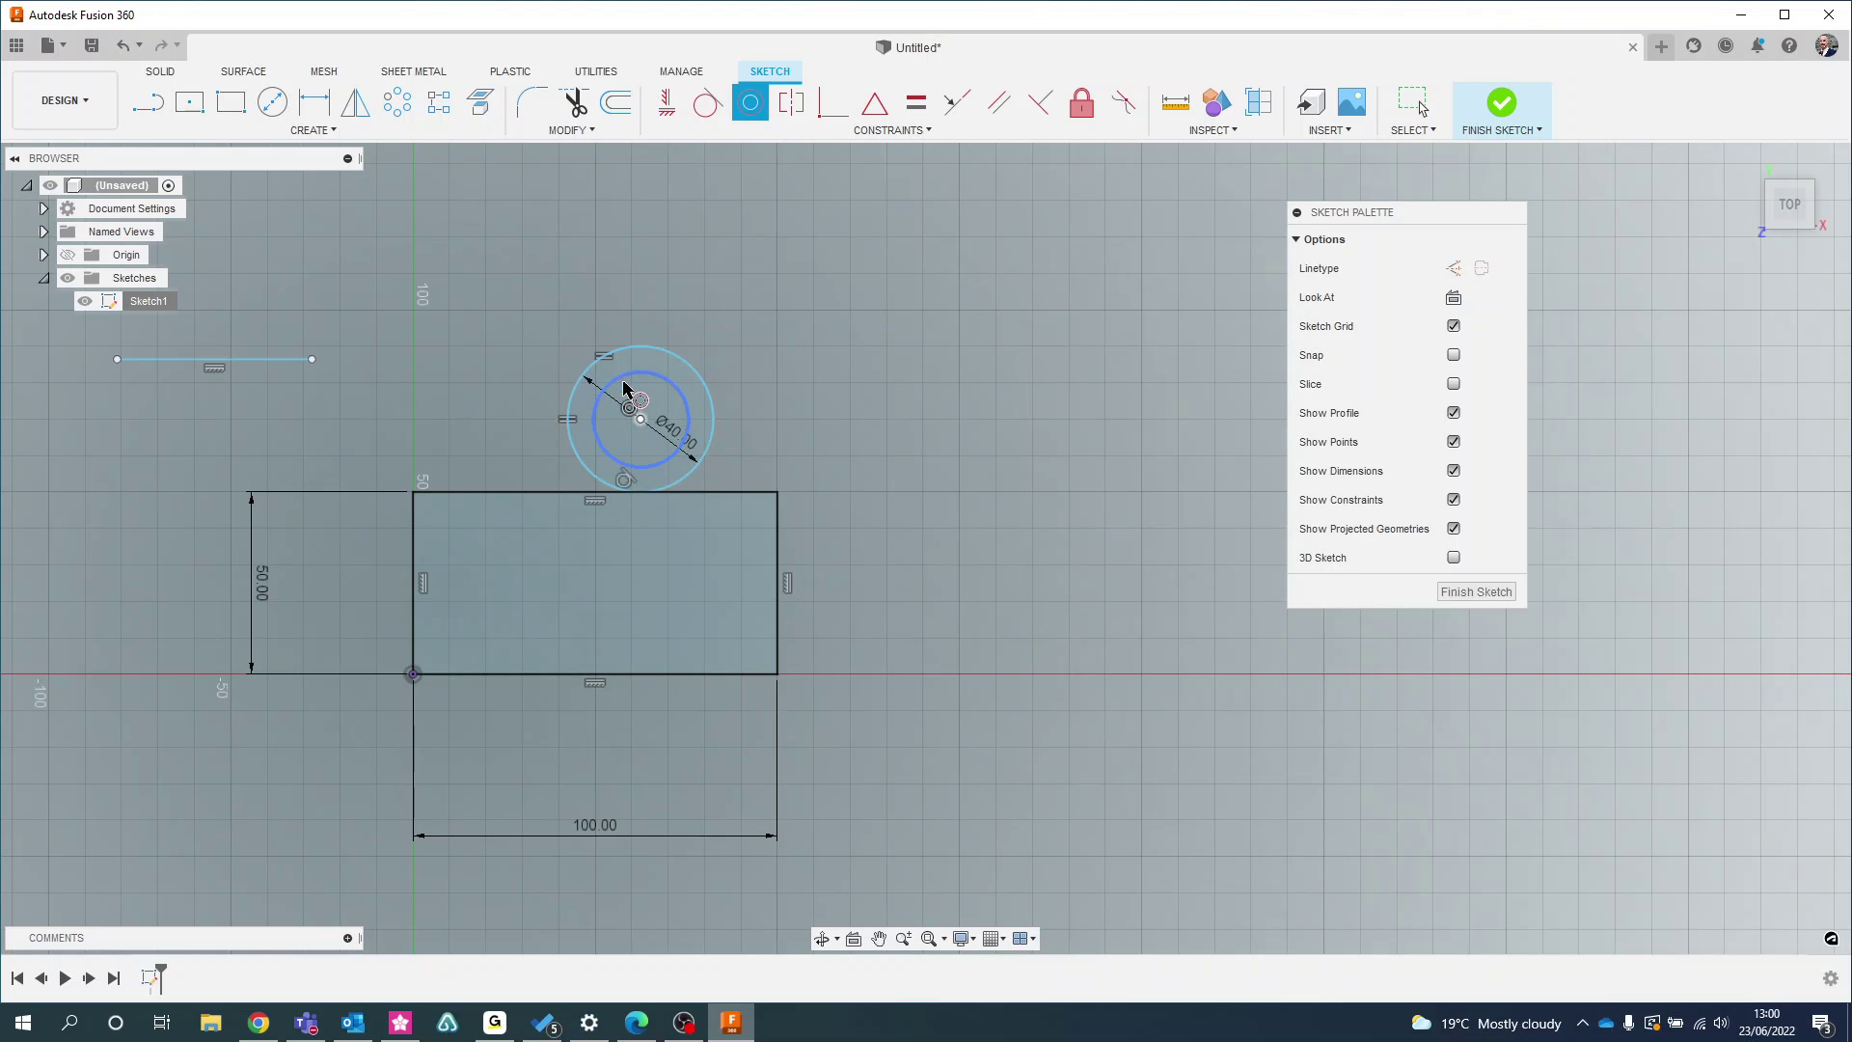
key("Escape")
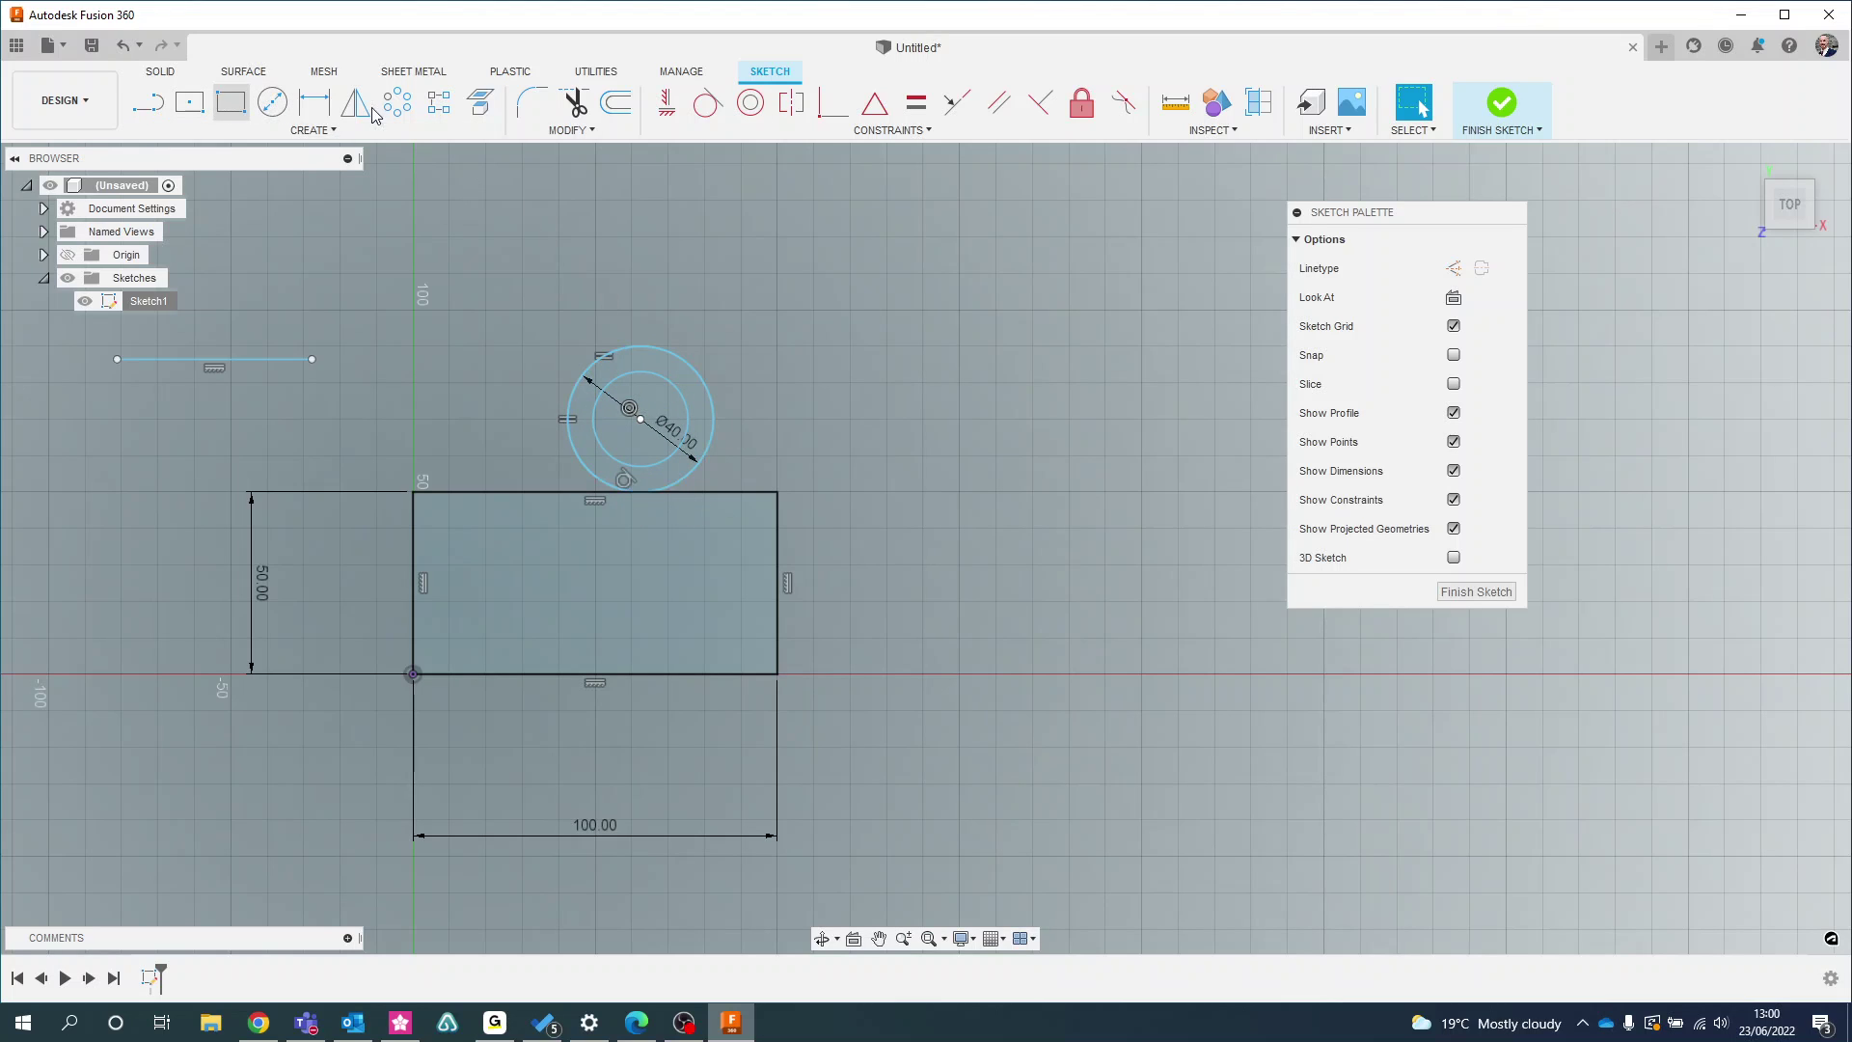
Draw a second rectangle about 38 mm high to the right of the first one, straddling the X axis
key("r")
left_click(974, 614)
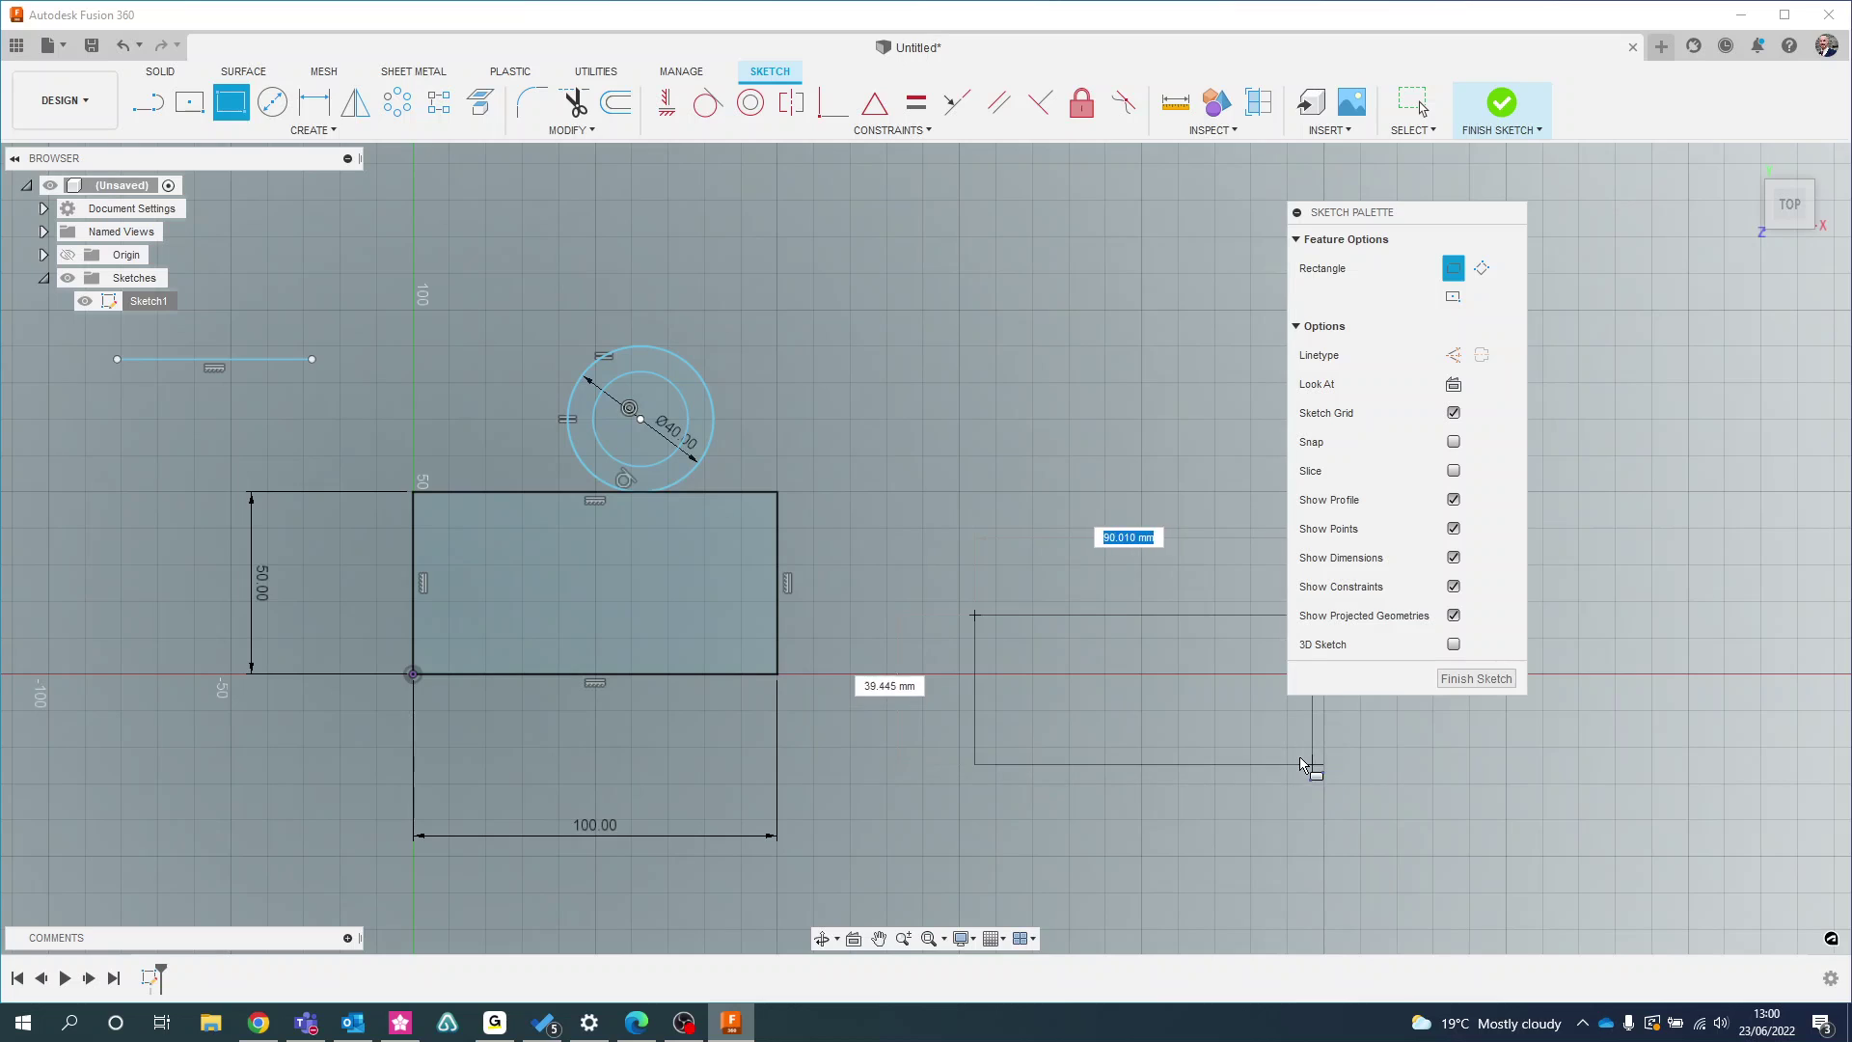
left_click(1297, 754)
key("Escape")
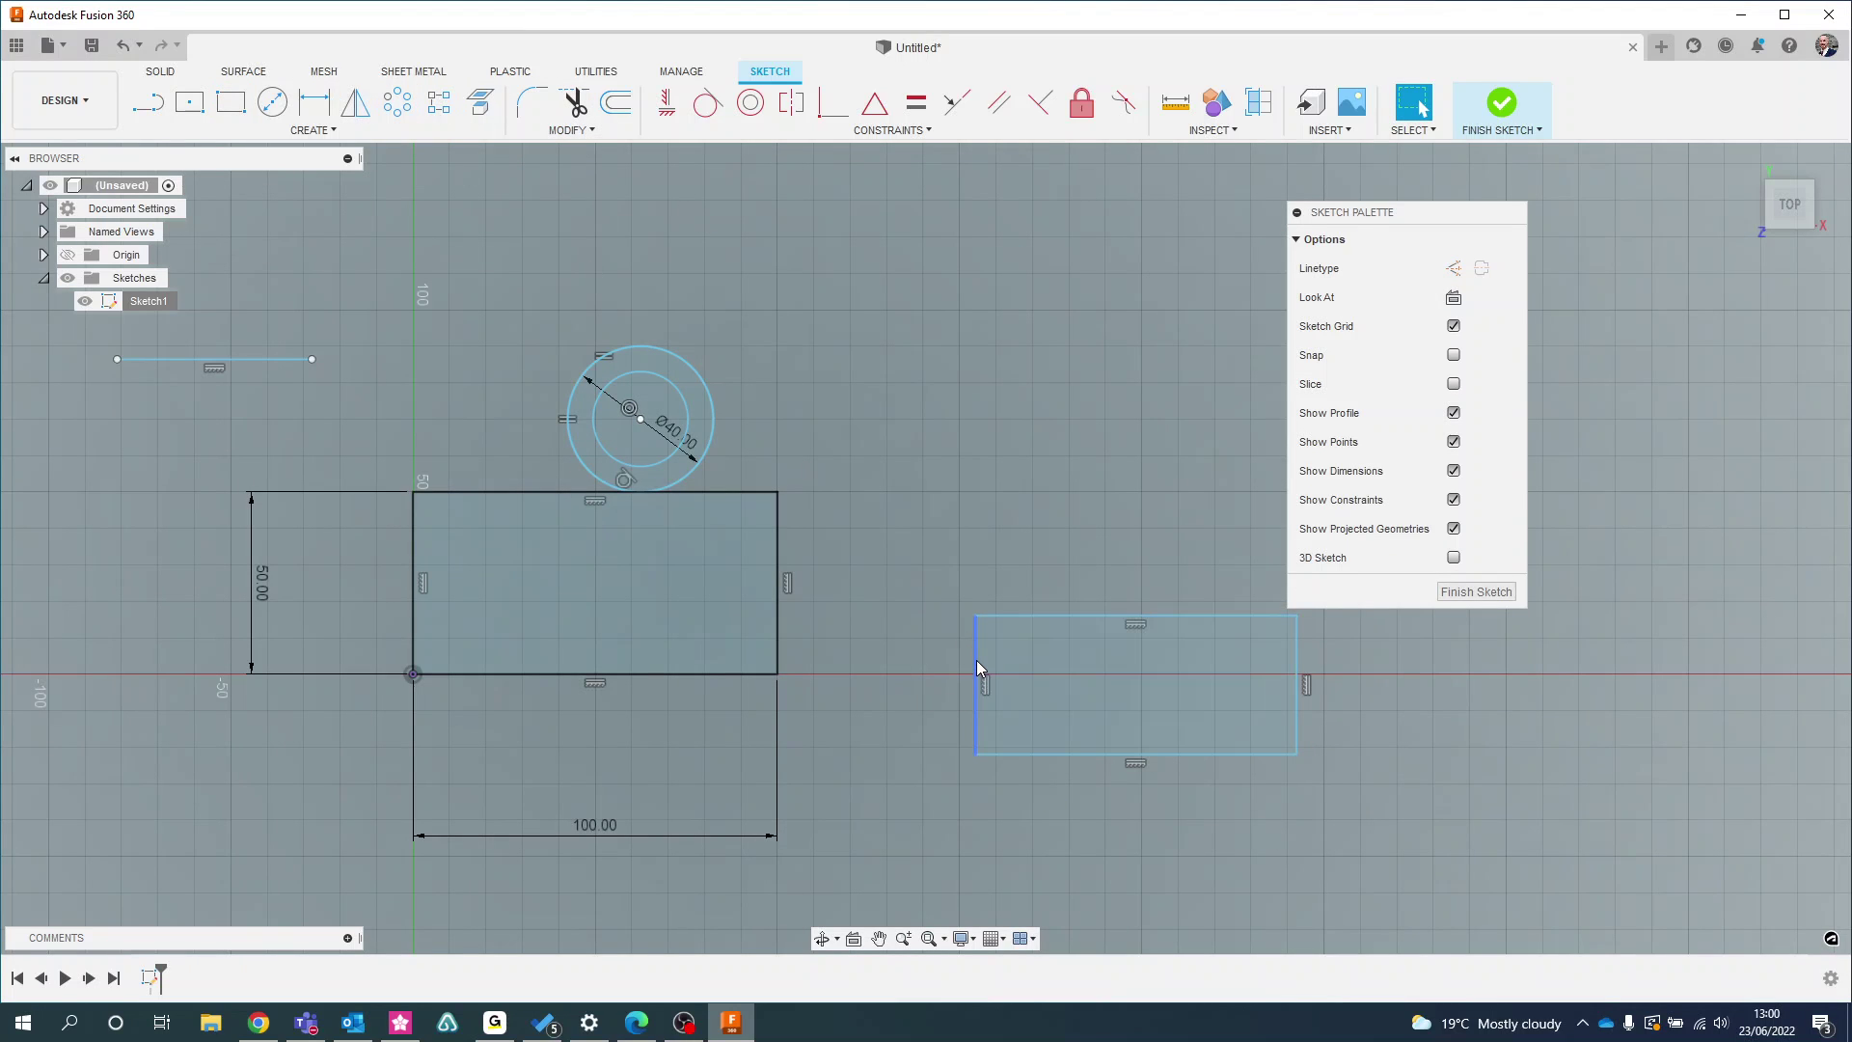
Dimension the second rectangle to 30 mm high and 50 mm wide
left_click(1037, 680)
key("d")
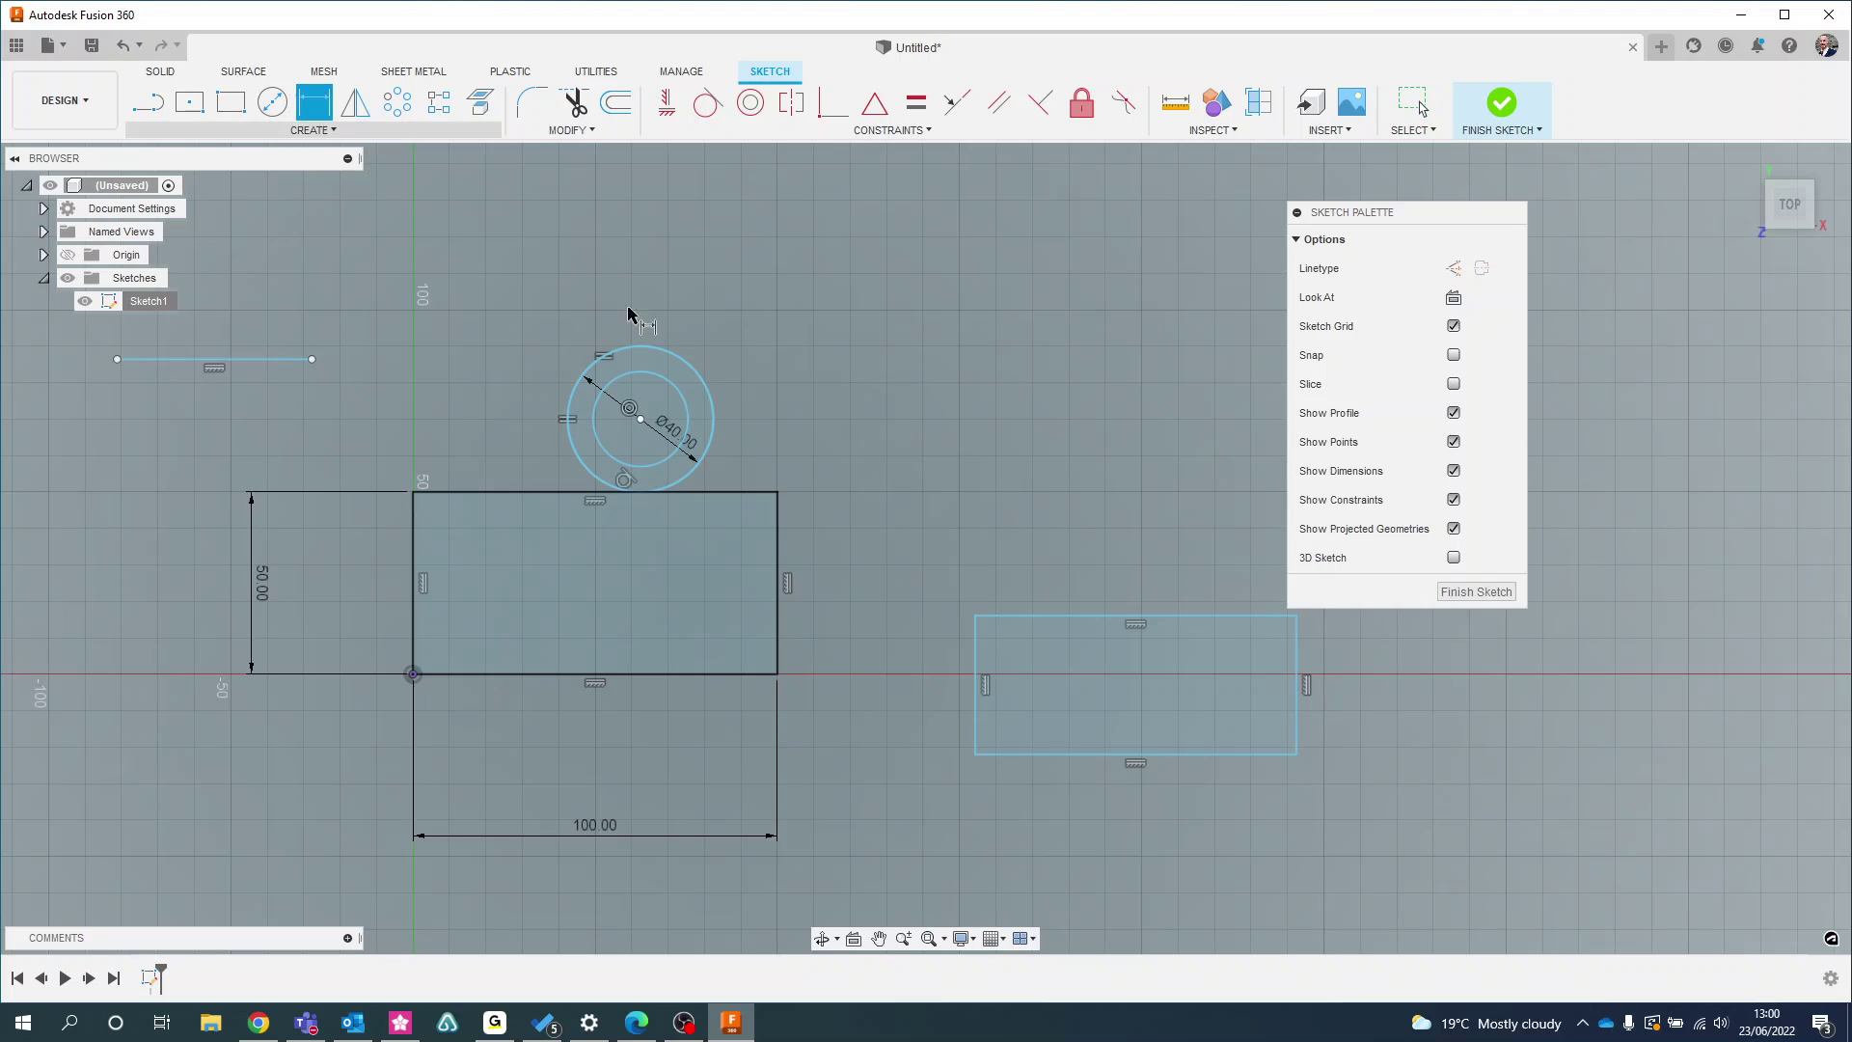
left_click(976, 653)
left_click(1052, 685)
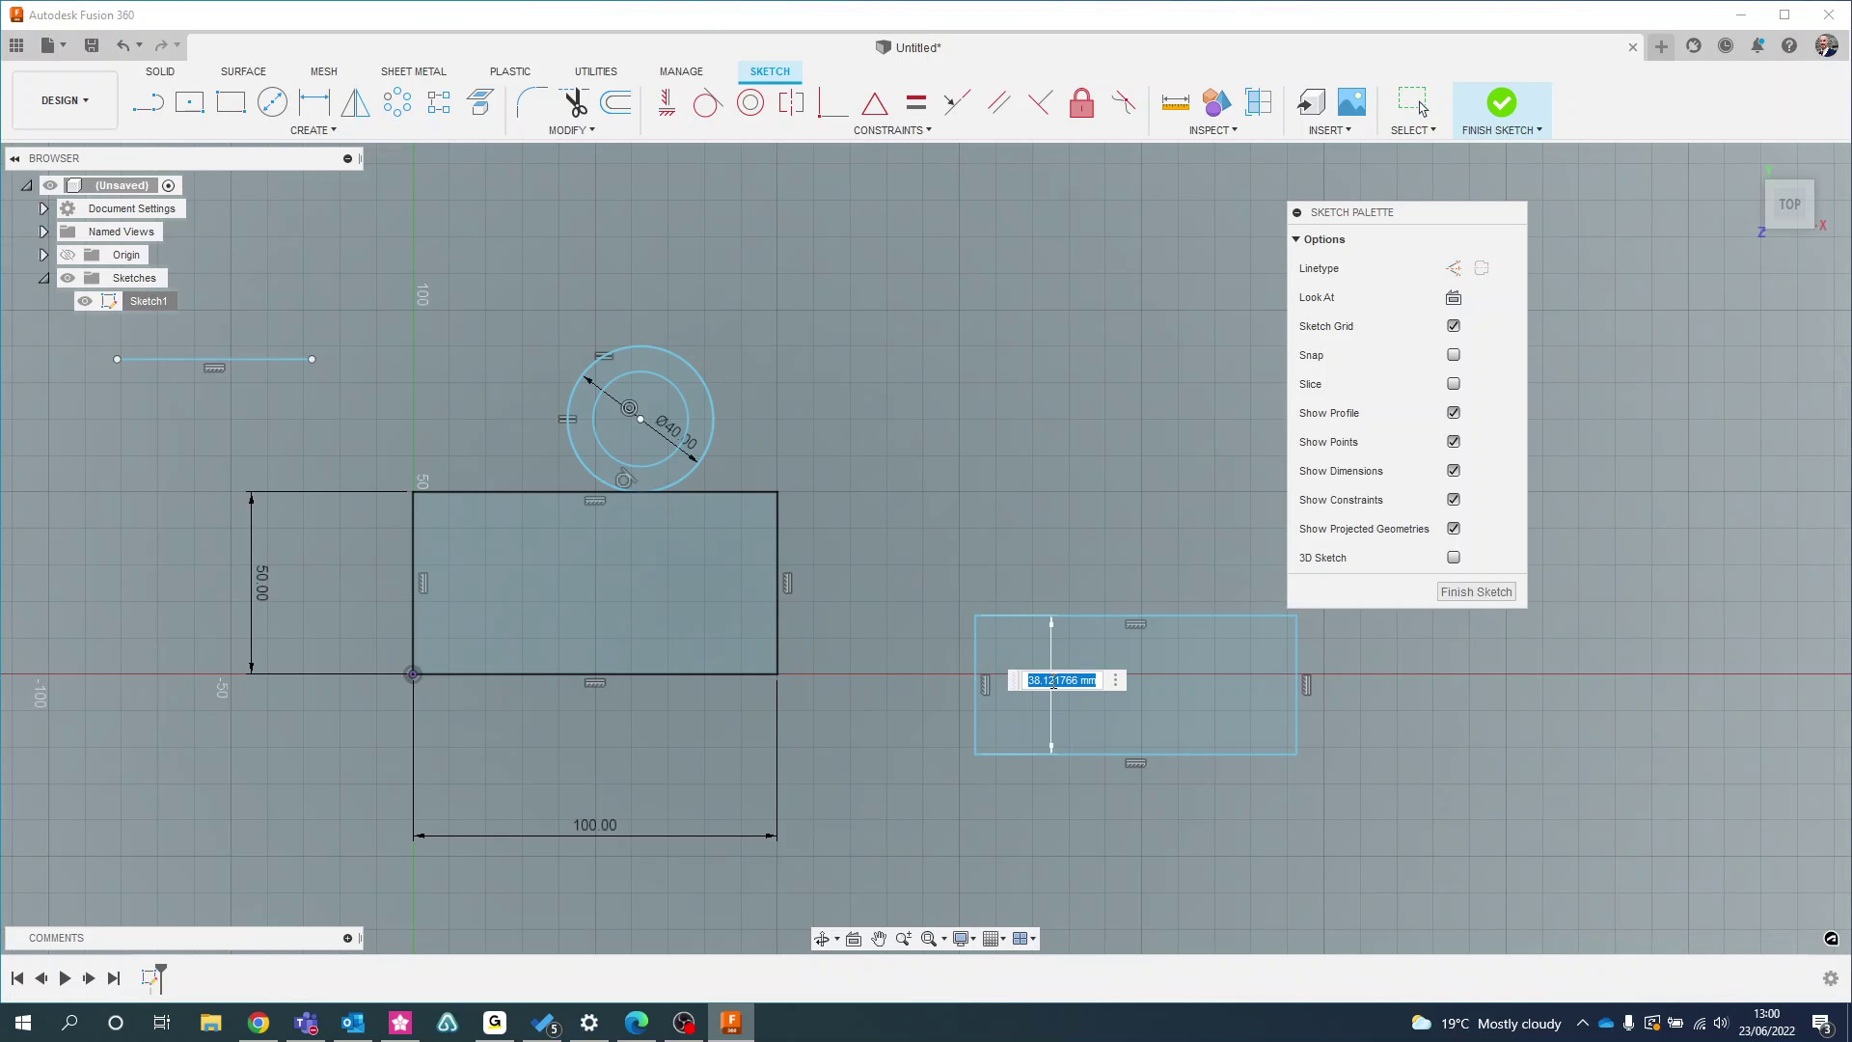
type("30")
key("Return")
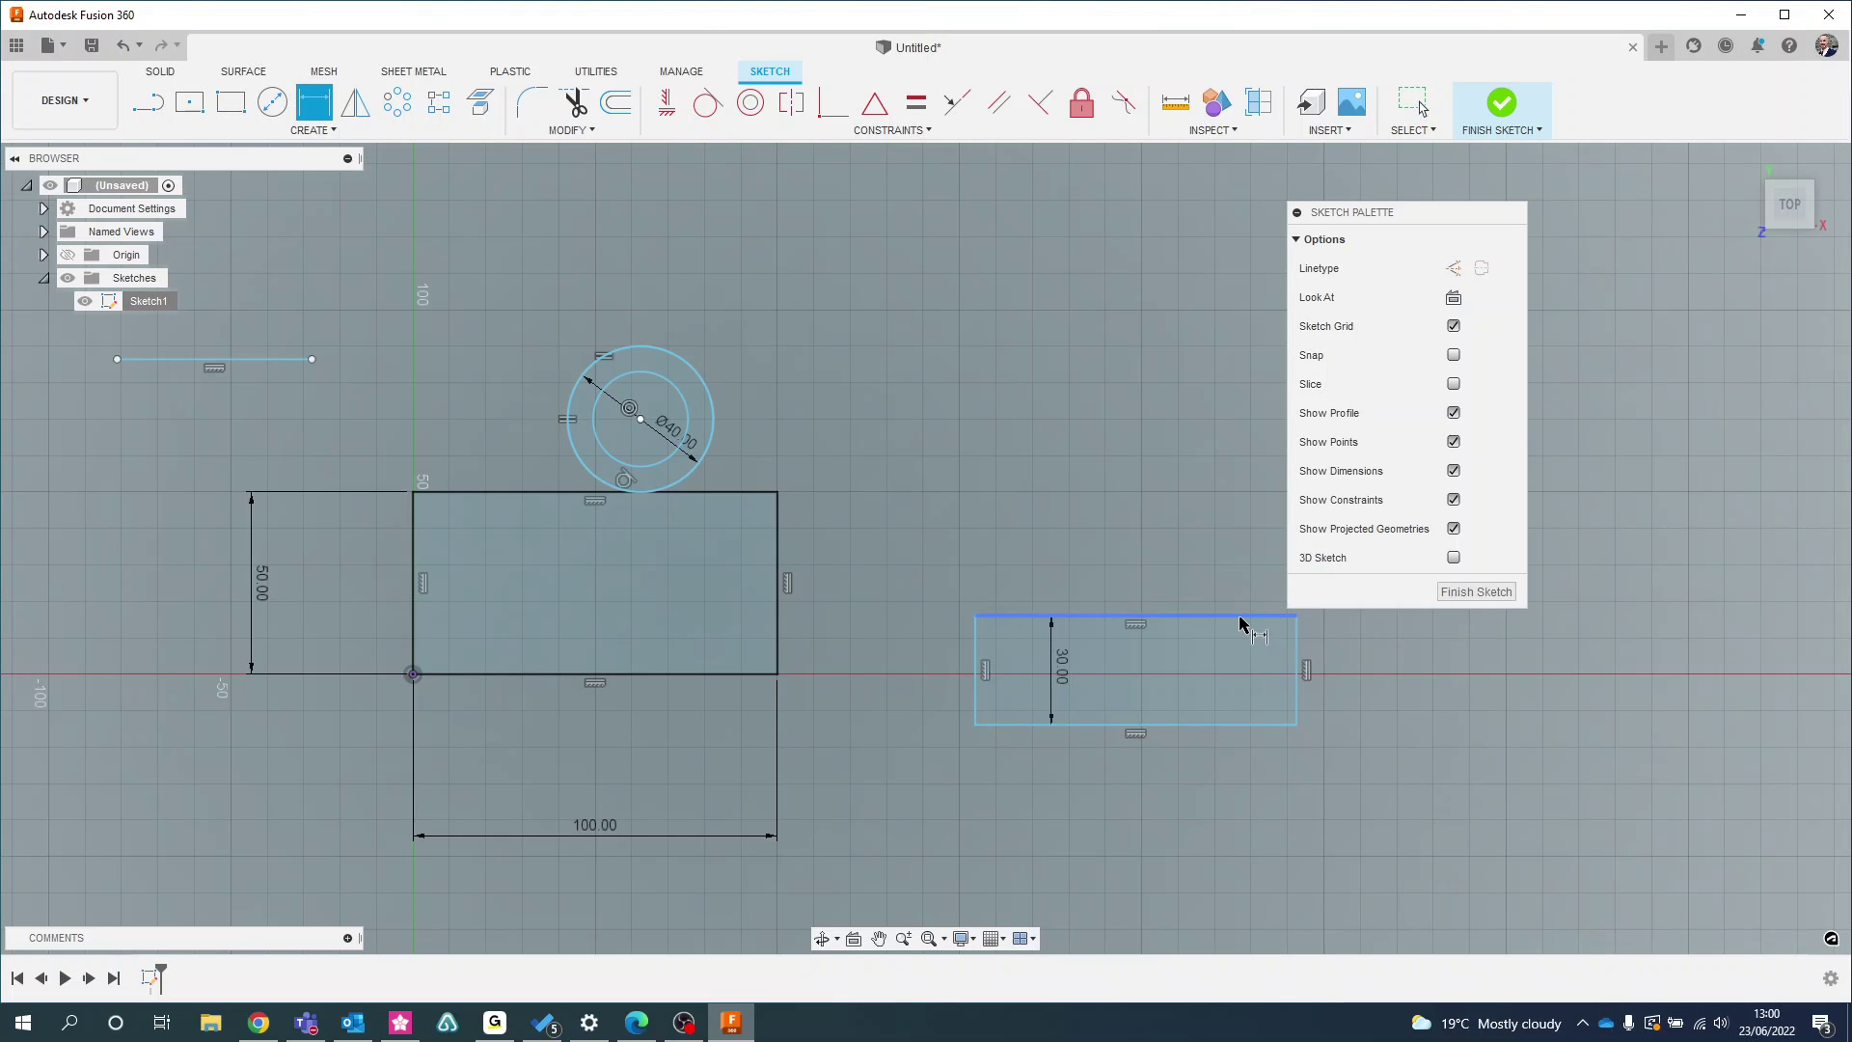
left_click(1244, 616)
left_click(1187, 564)
type("50")
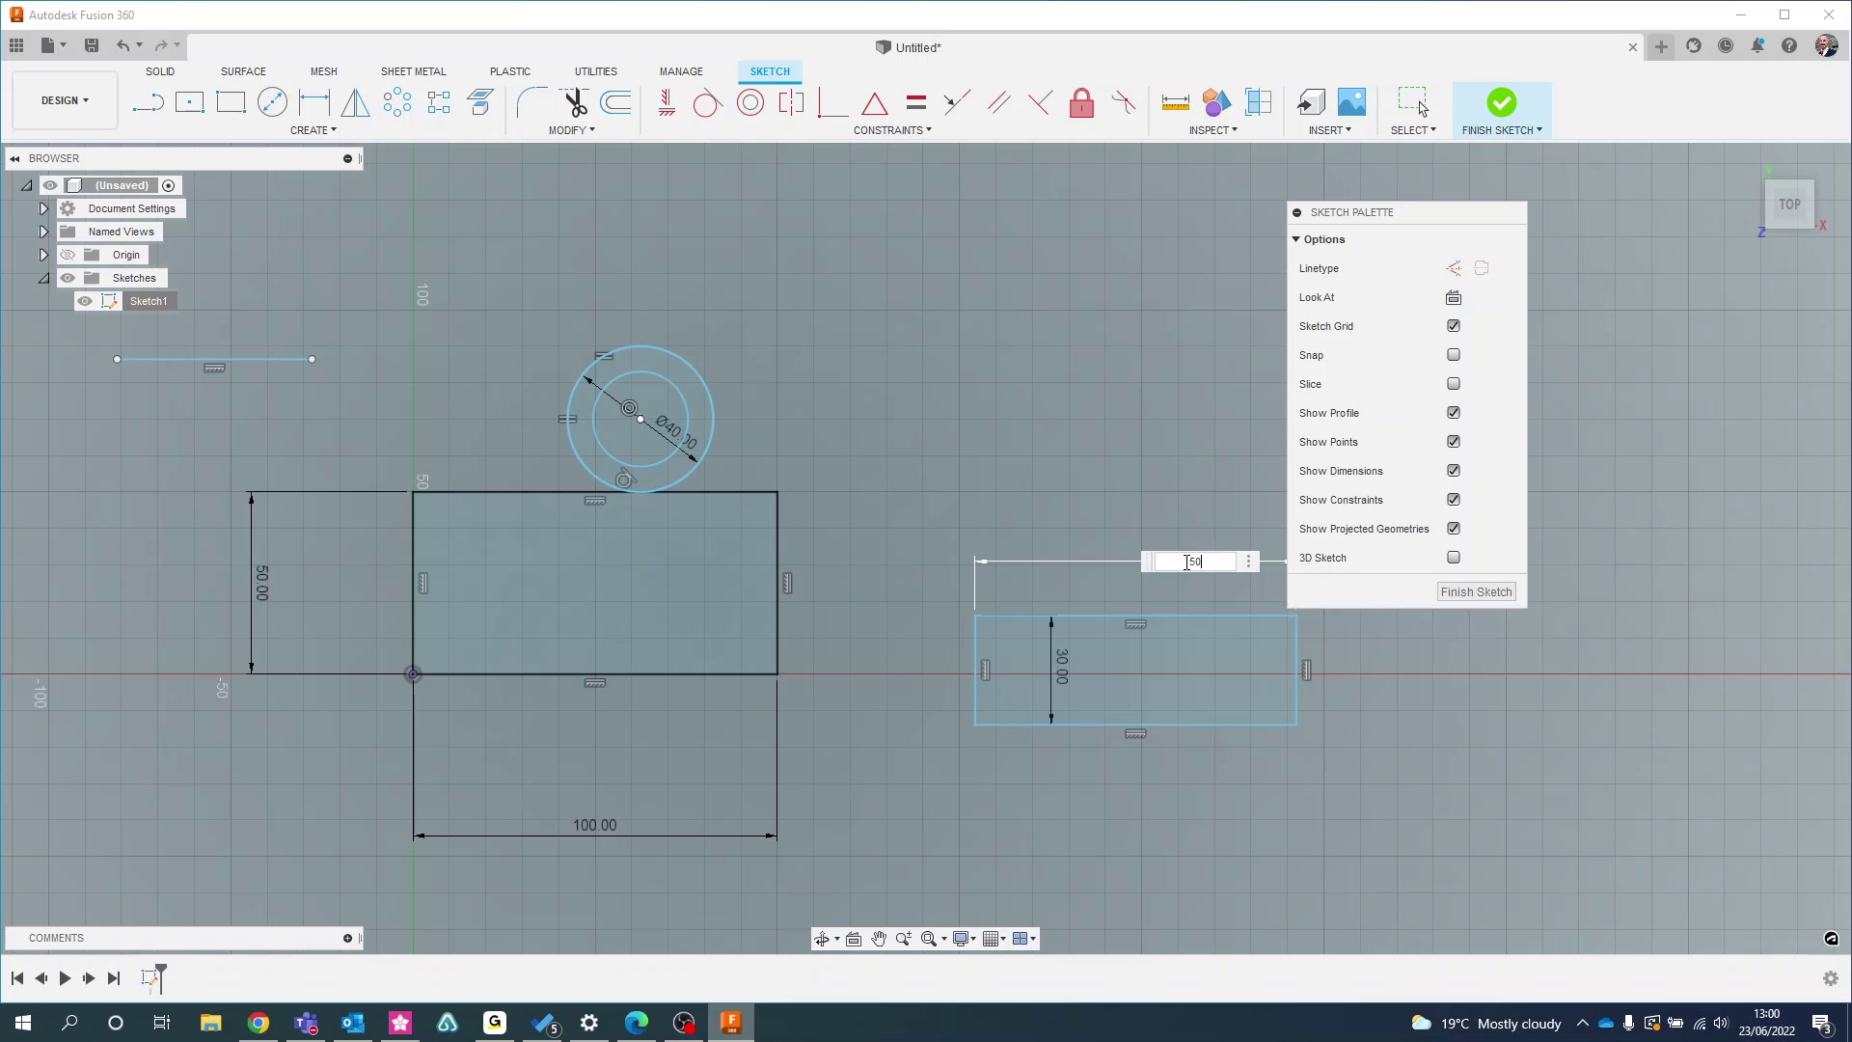
key("Return")
key("Escape")
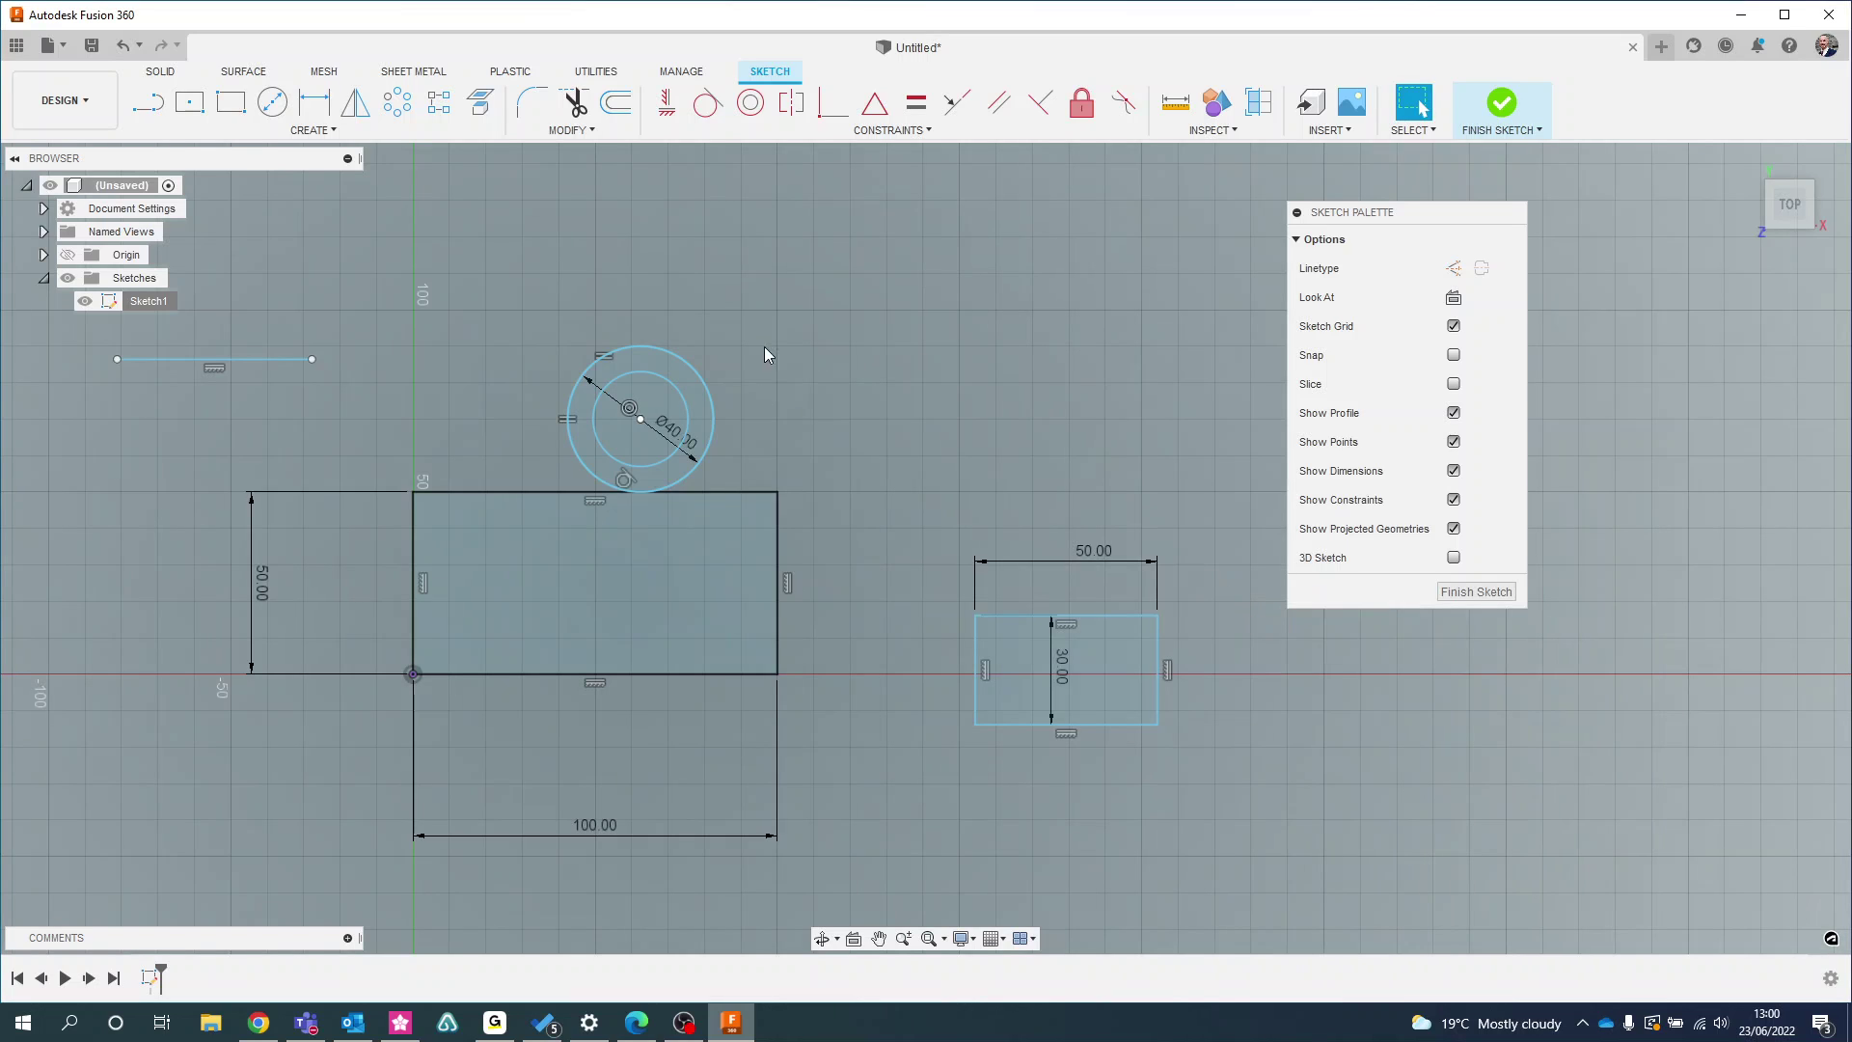
Make the second rectangle's upper and lower edges symmetric about the first rectangle's bottom edge
left_click(792, 106)
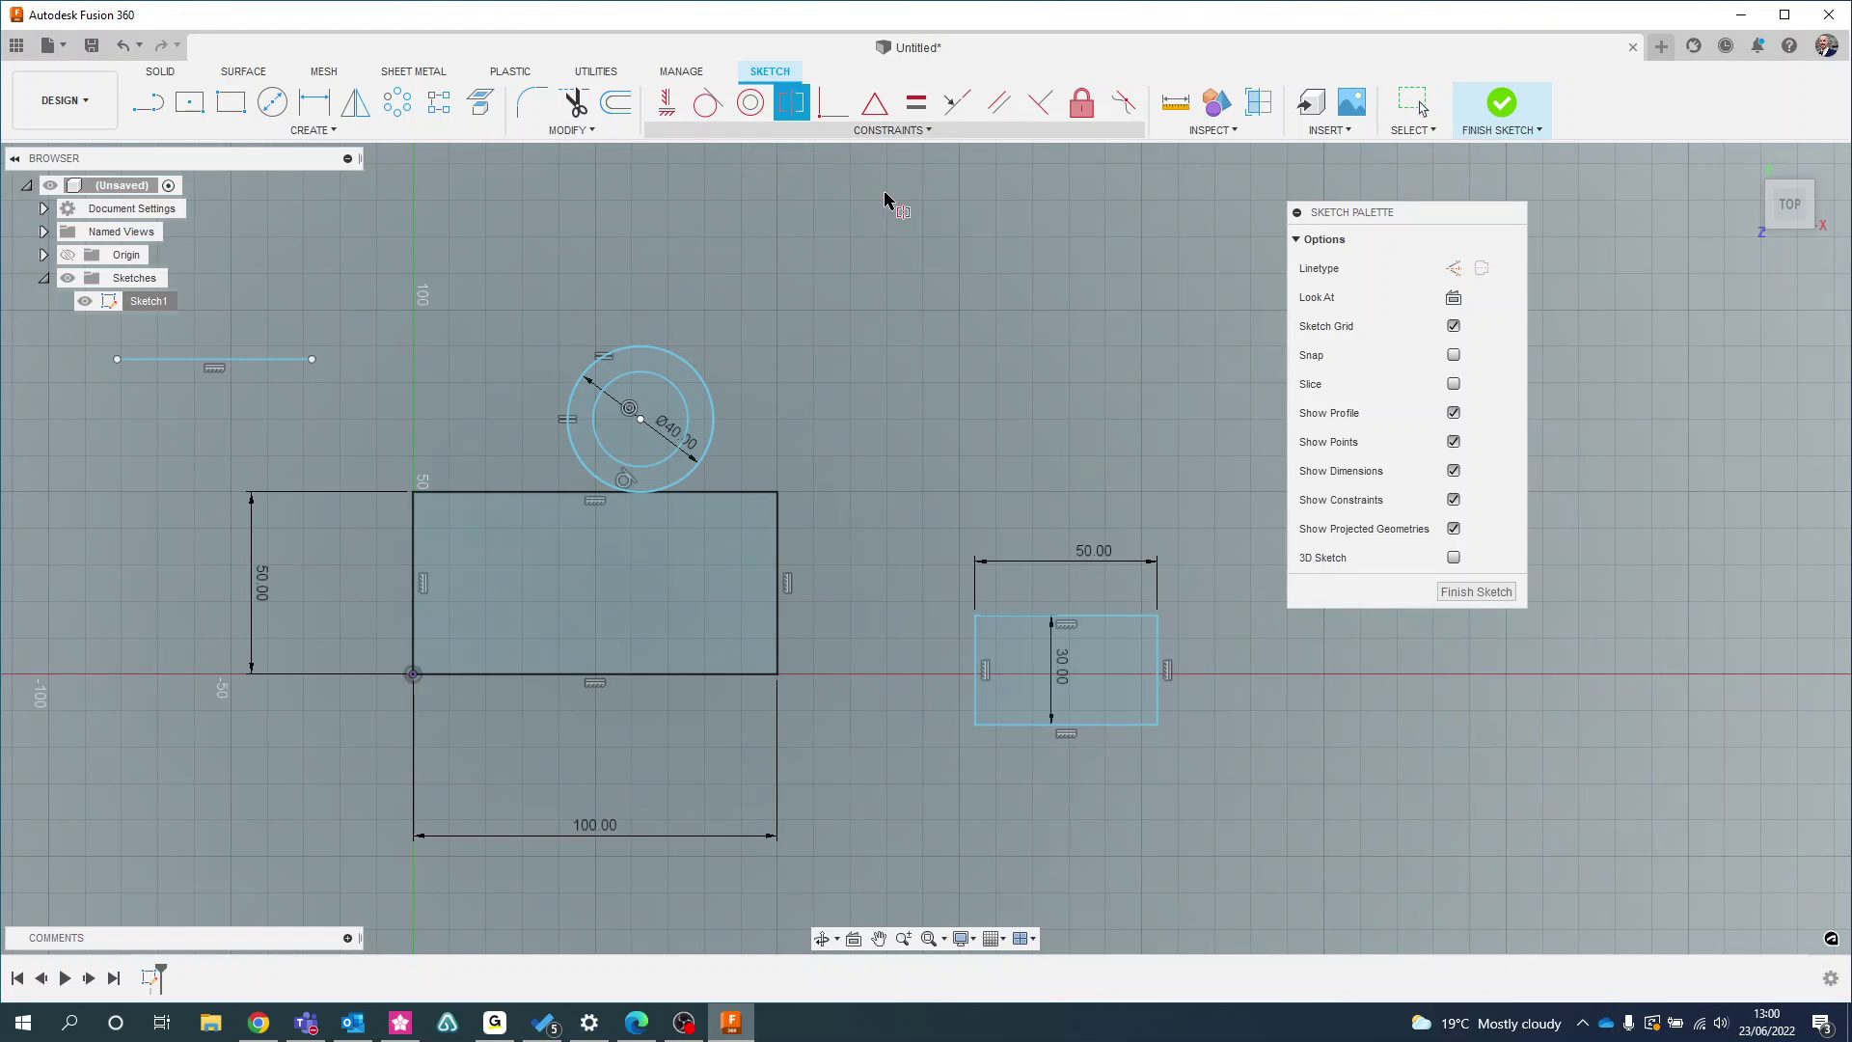
left_click(1027, 615)
left_click(1018, 726)
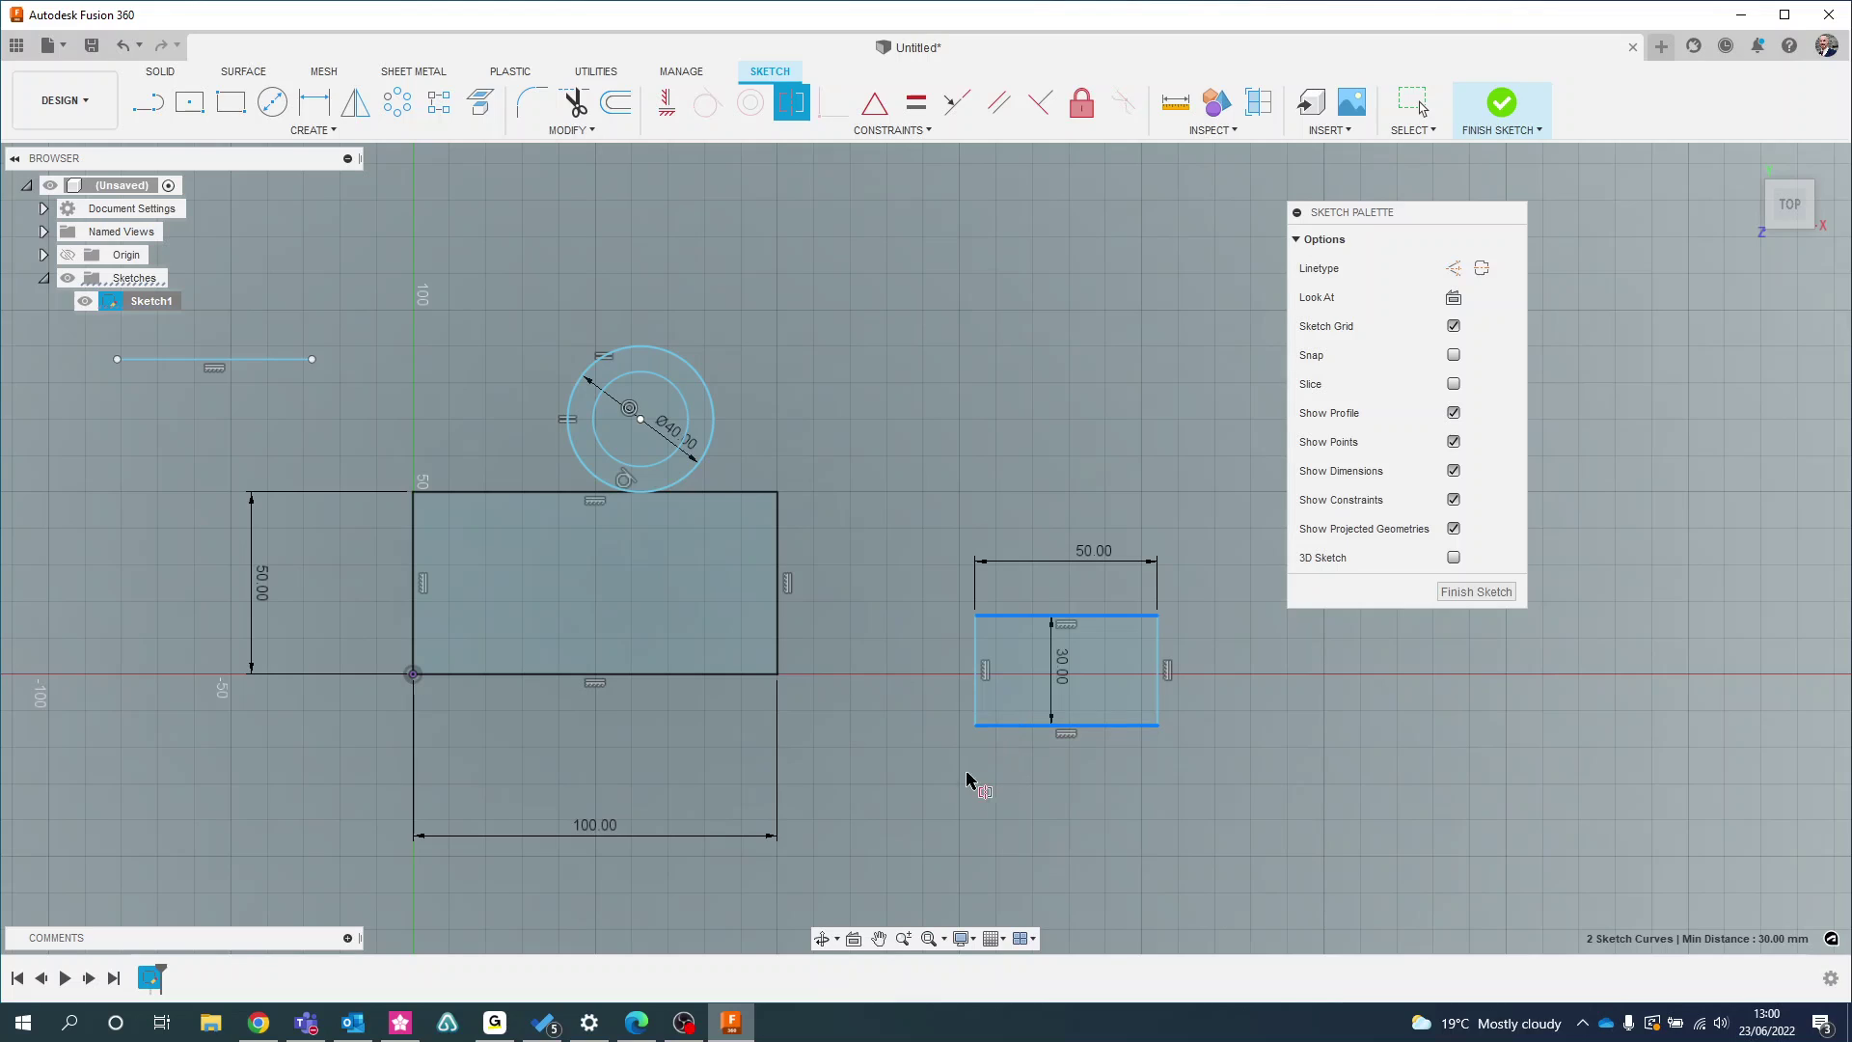
left_click(733, 675)
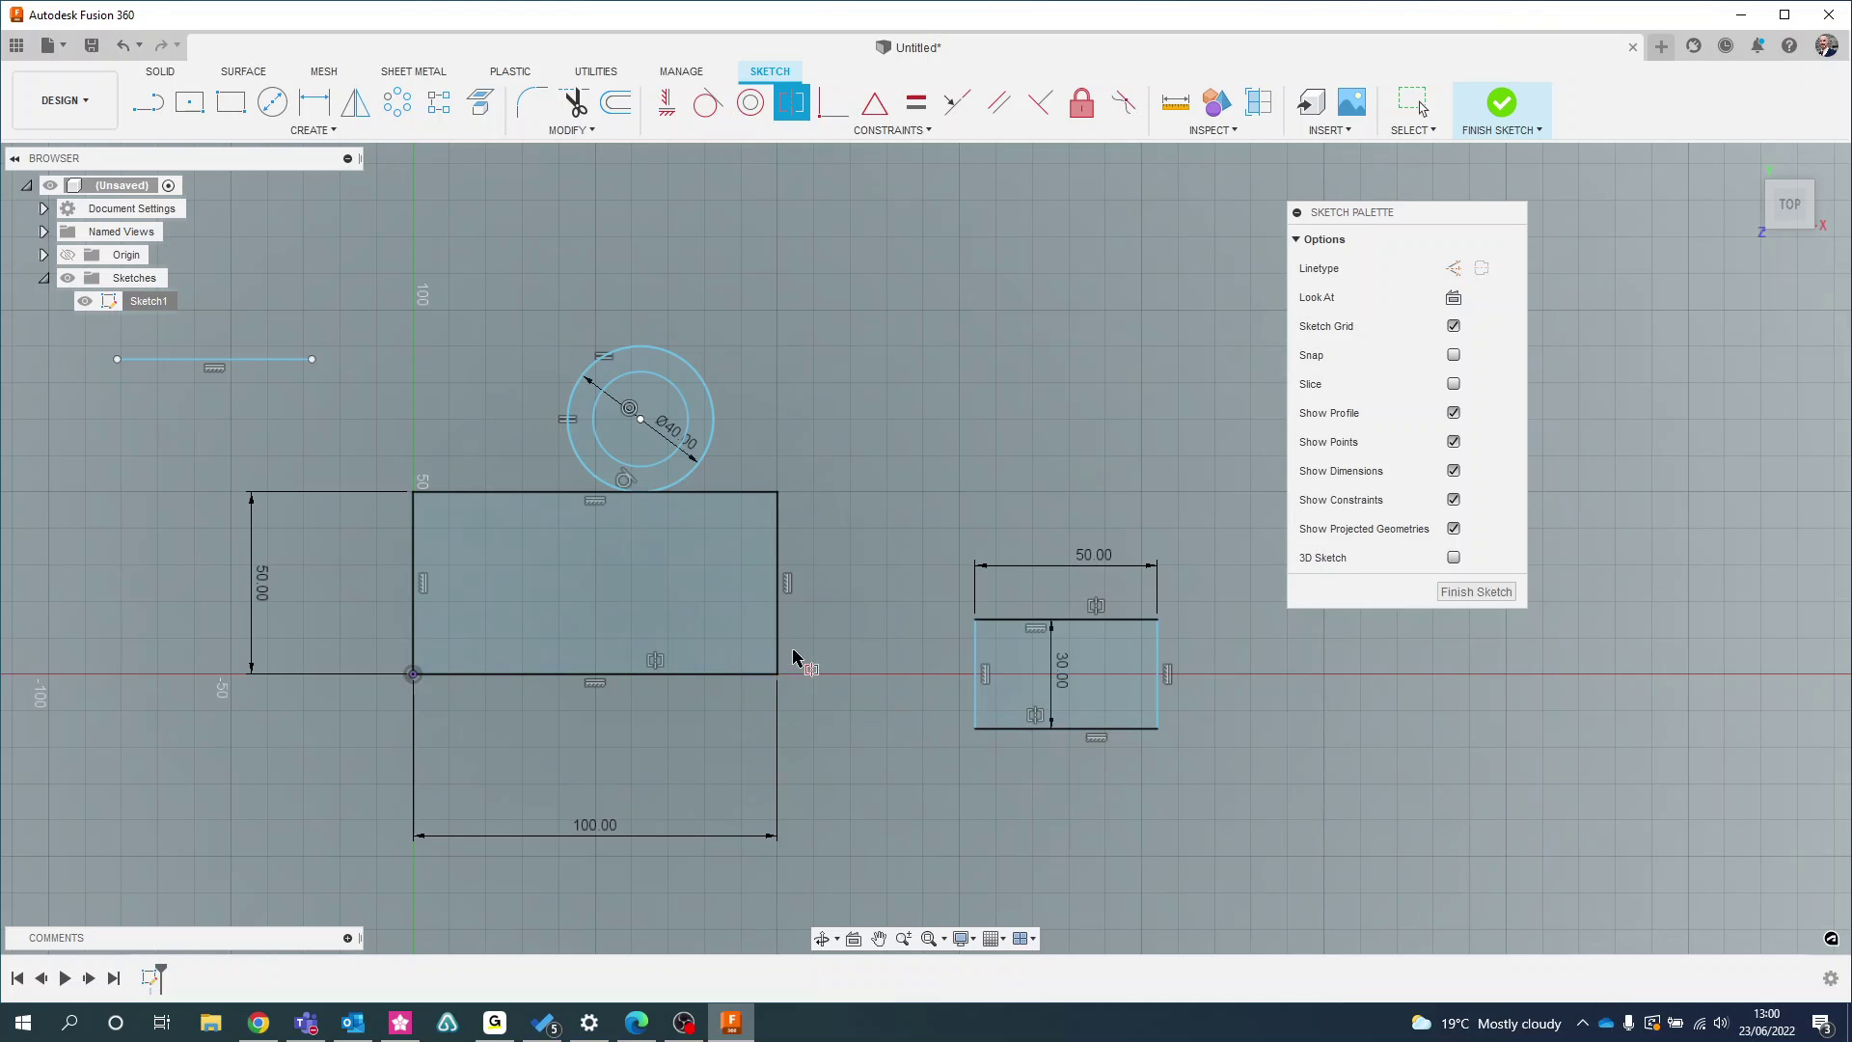
left_click(791, 102)
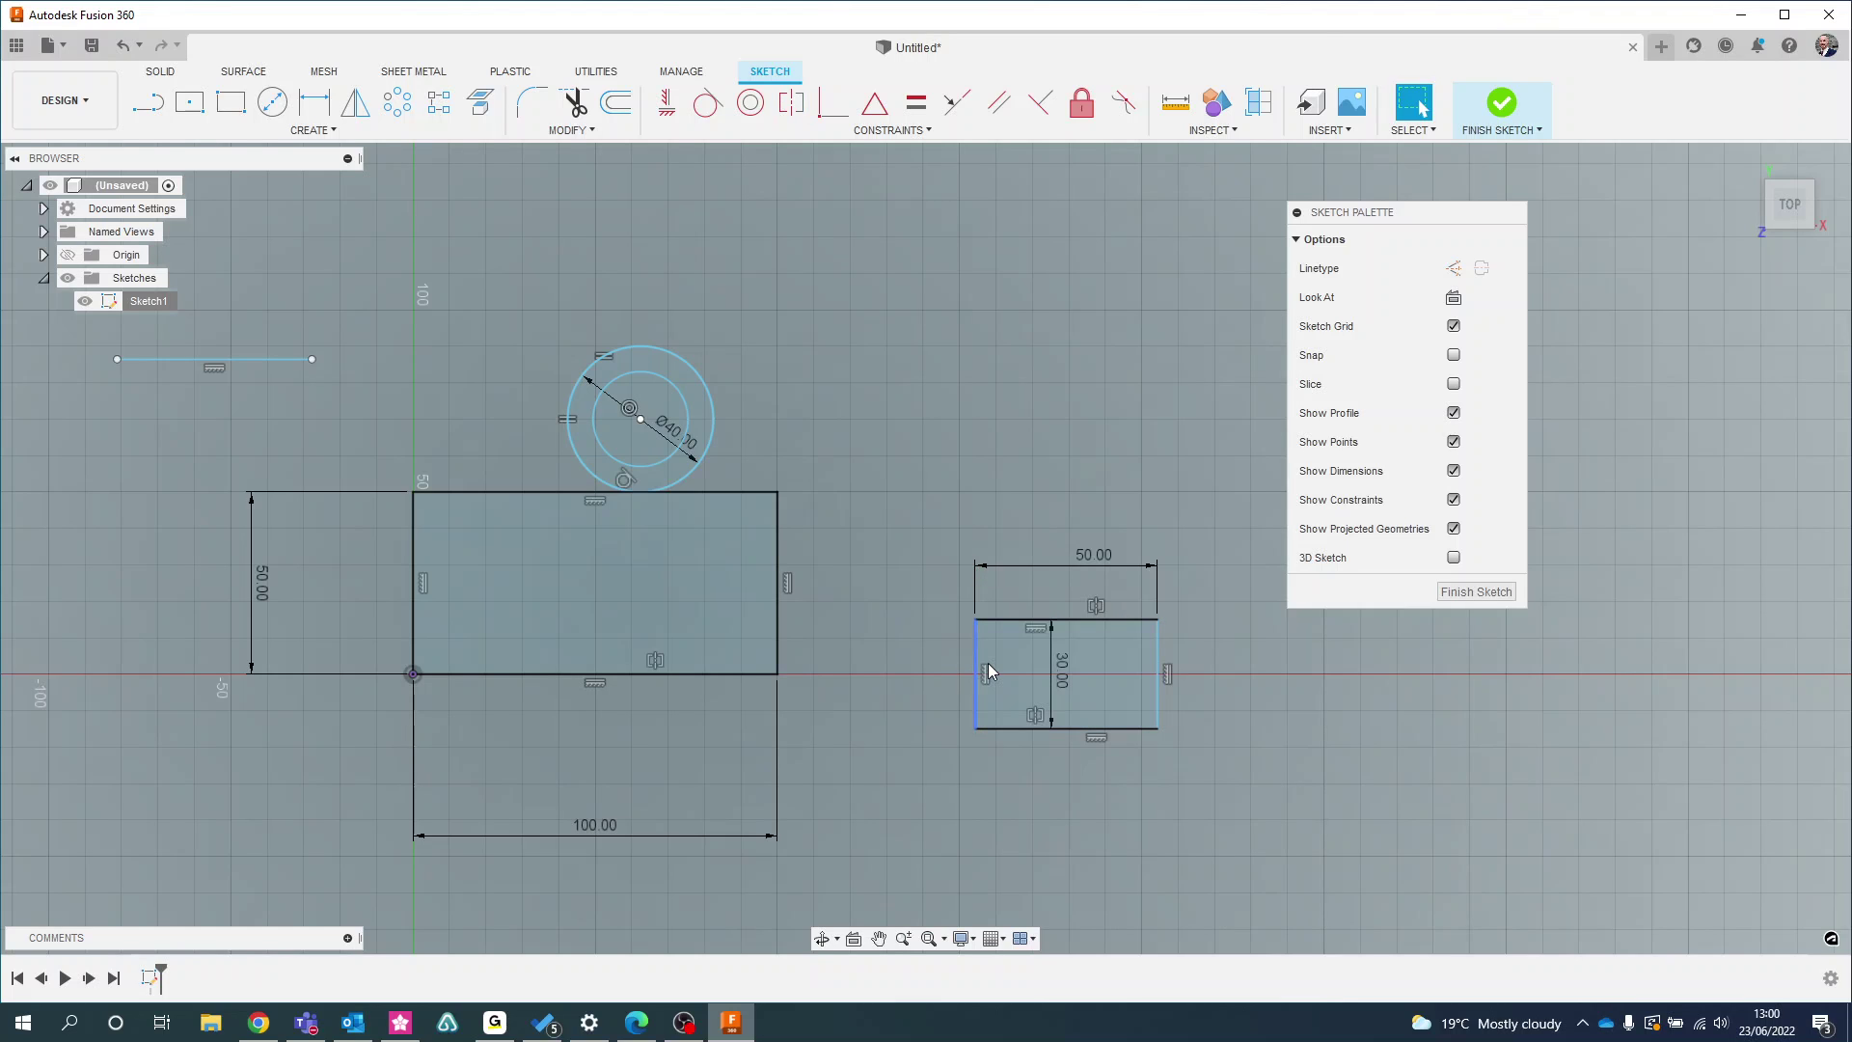
Slide the symmetric rectangle slightly toward the first rectangle and set its height to 60 mm
mouse_move(967, 664)
left_mouse_down()
mouse_move(828, 669)
mouse_move(993, 672)
mouse_move(865, 671)
left_mouse_up()
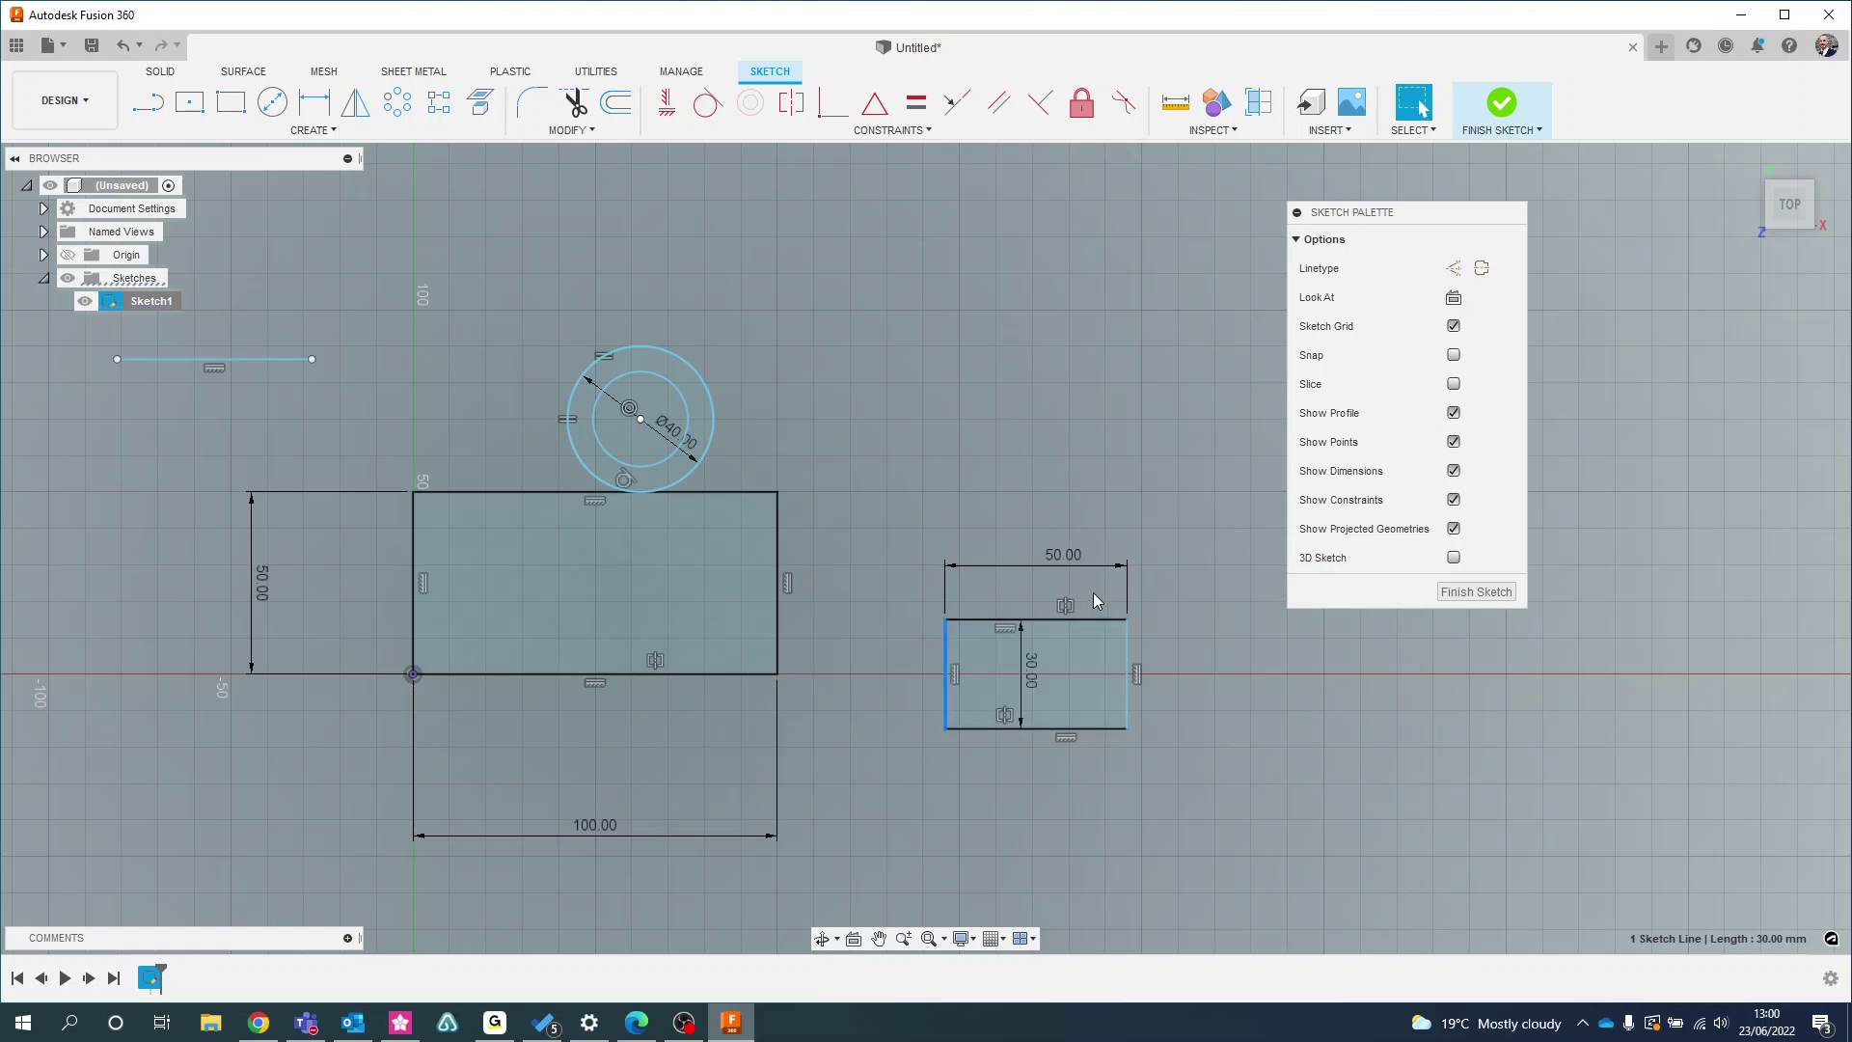
double_click(1028, 672)
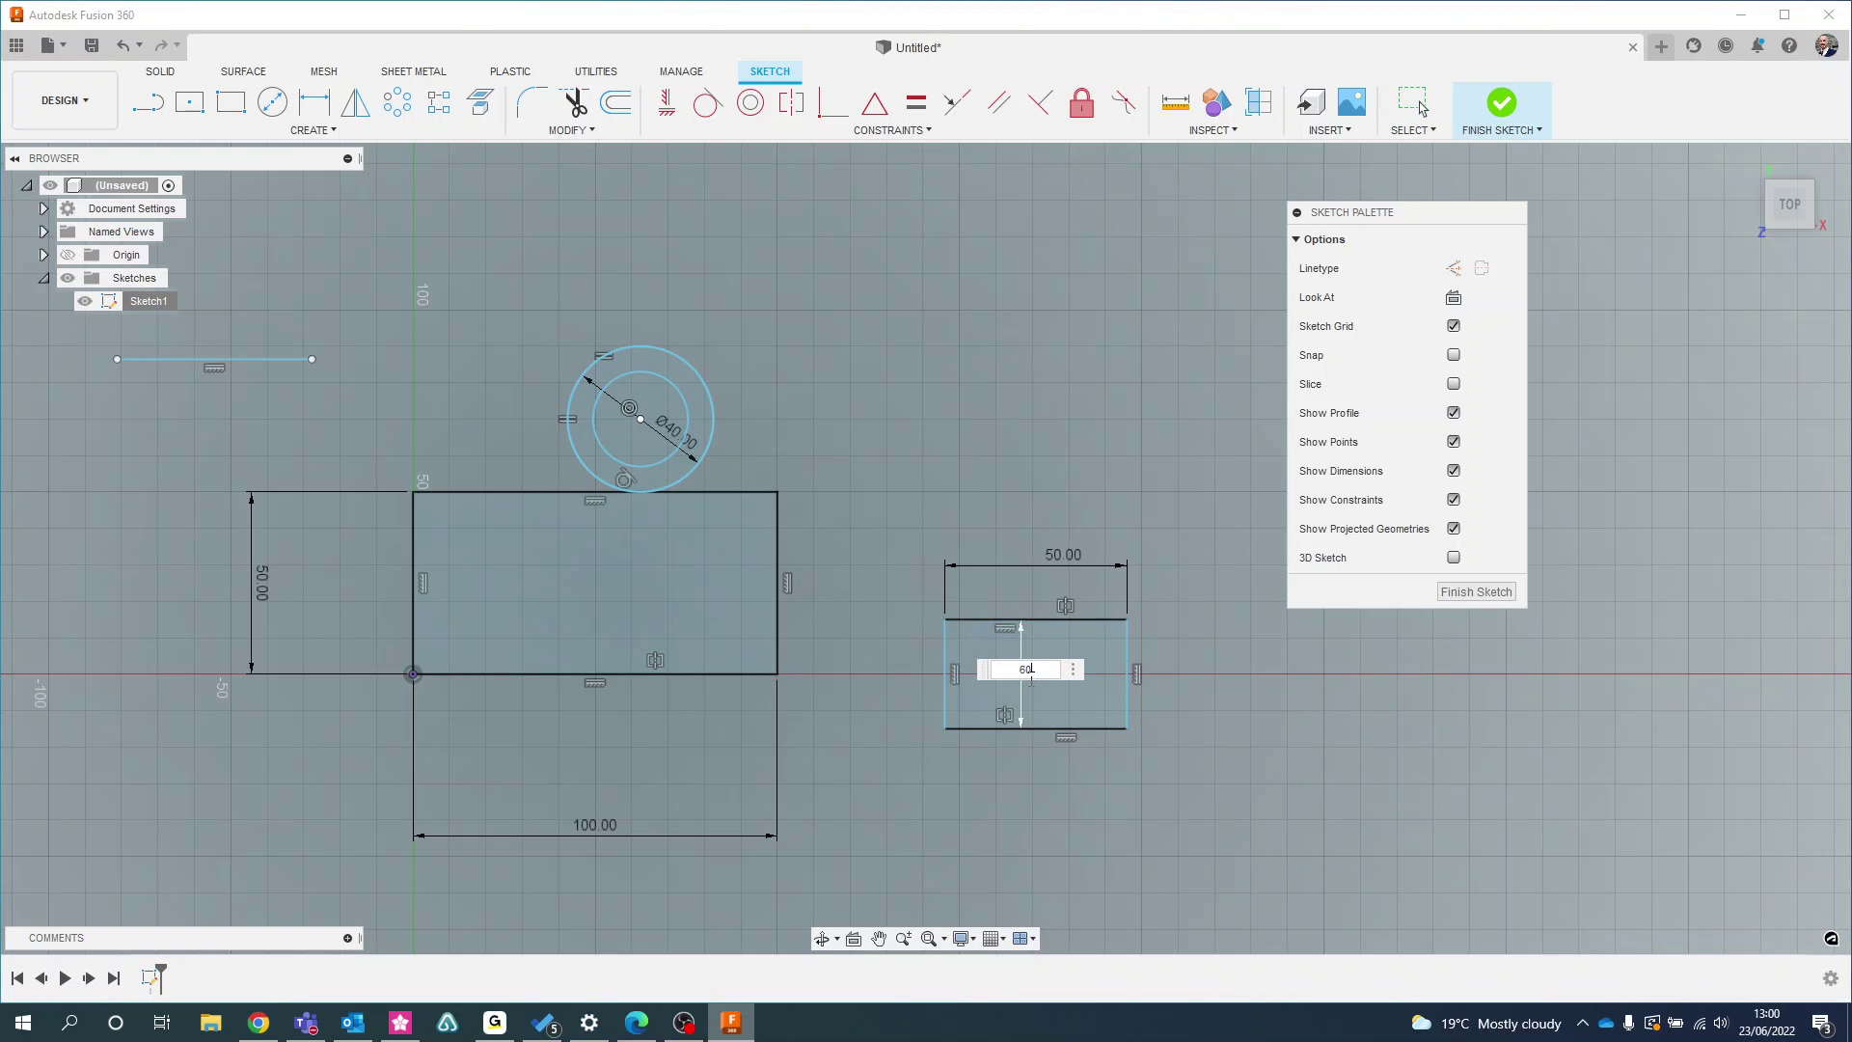
key("Return")
scroll(814, 542, "down", 2)
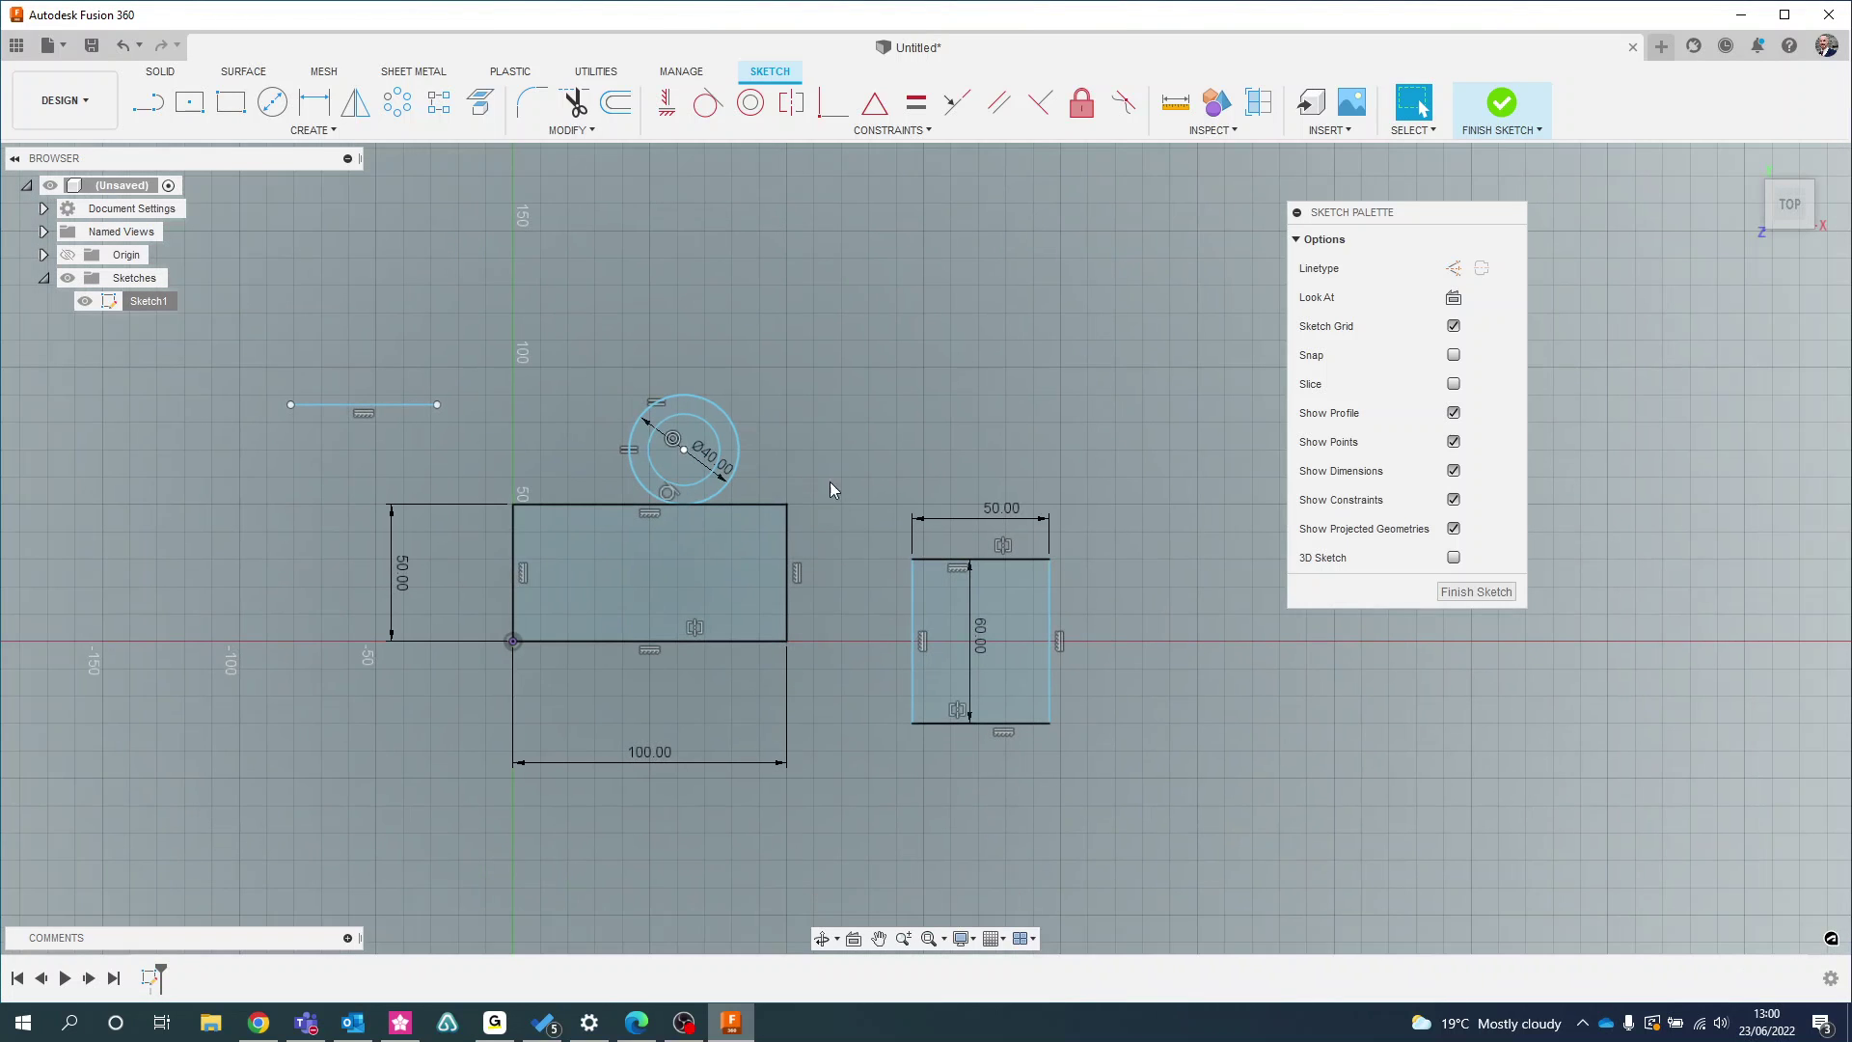
Draw a small circle below and to the left of the origin, centred at about X -44, Y -43 mm
left_click(874, 102)
key("Escape")
left_click(272, 102)
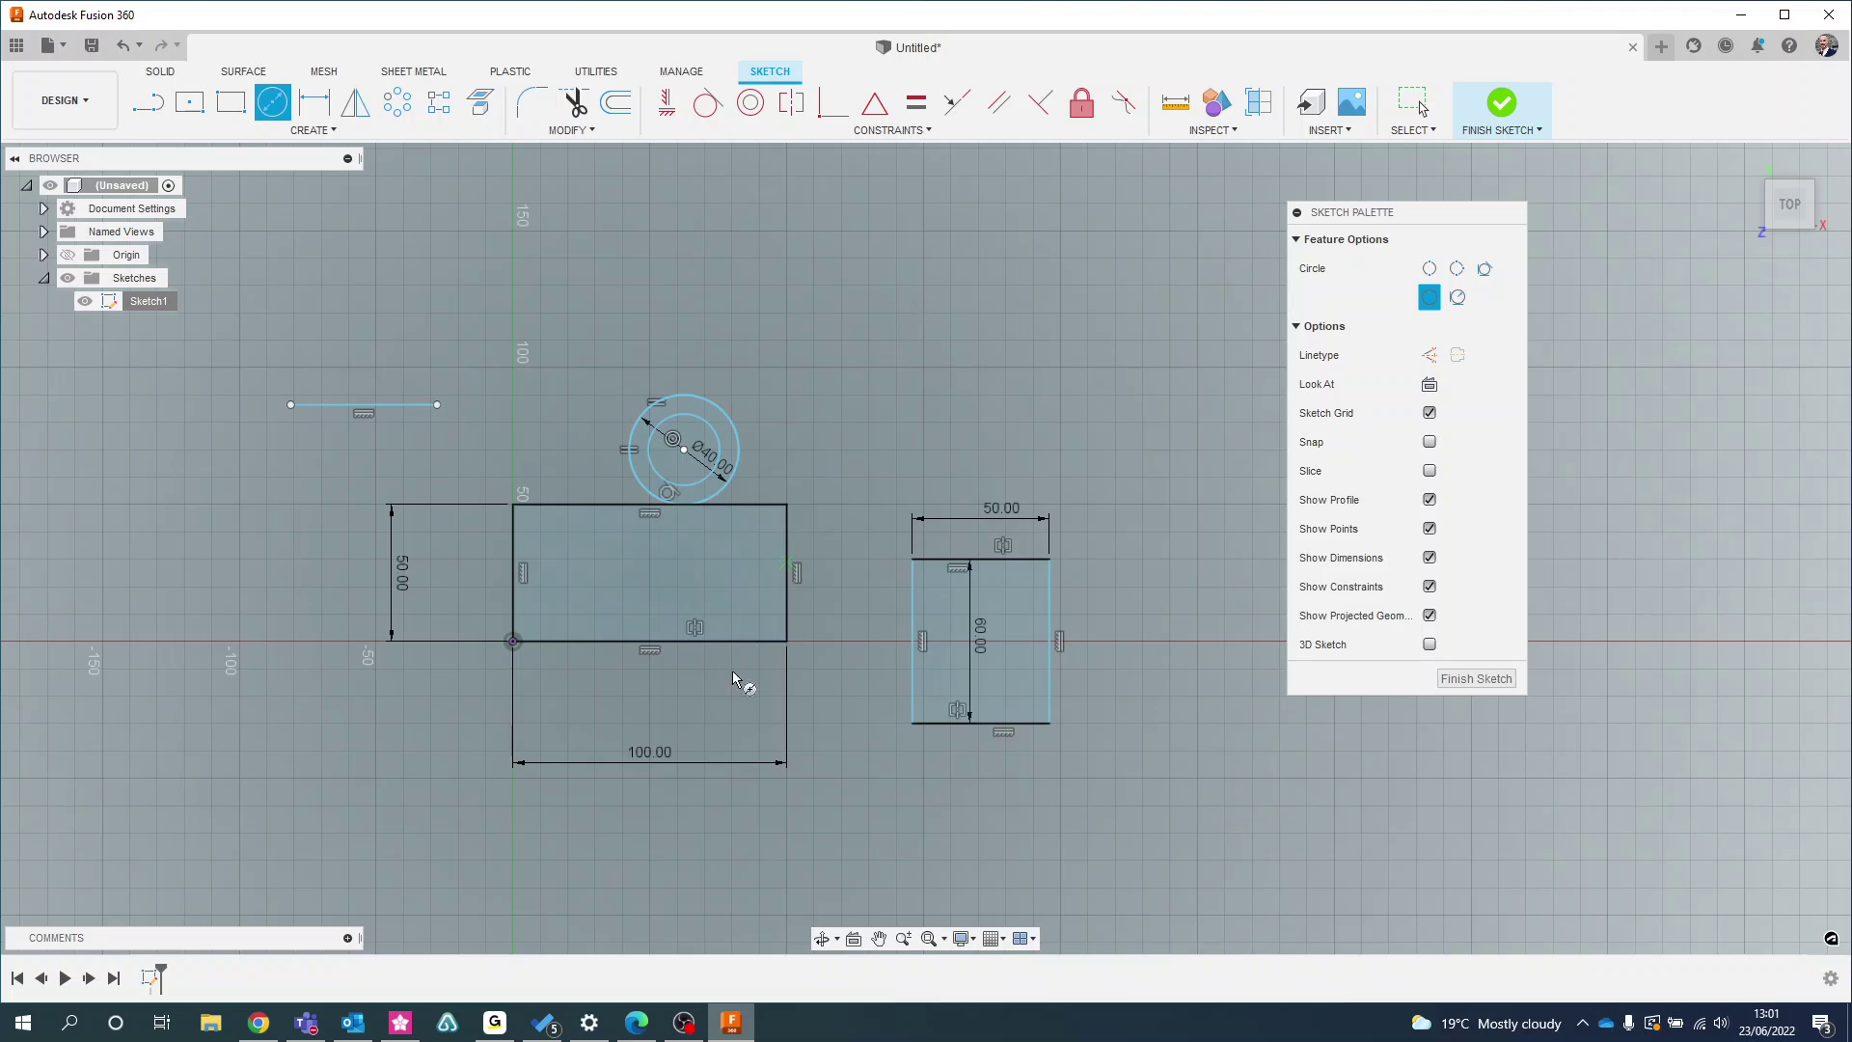
left_click(393, 760)
left_click(423, 771)
key("Escape")
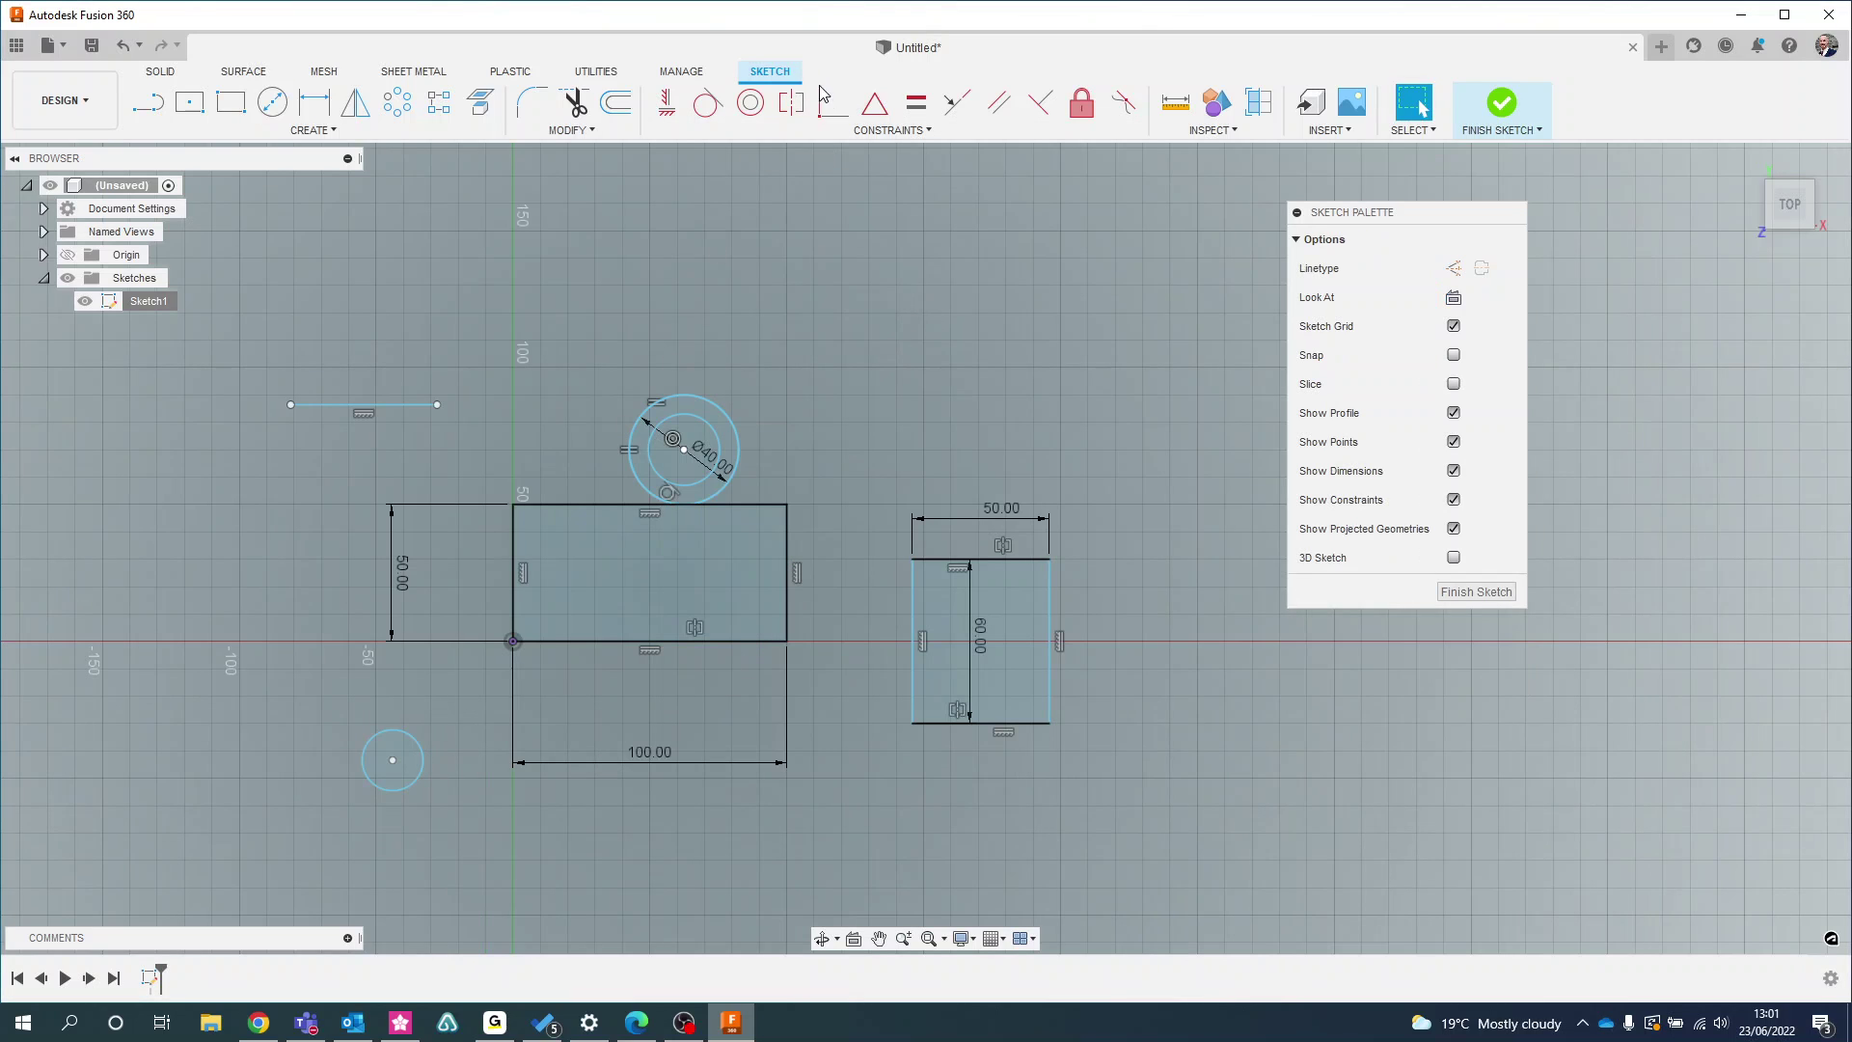
Constrain the small circle's centre to the midpoint of the first rectangle's bottom edge
left_click(873, 103)
left_click(393, 760)
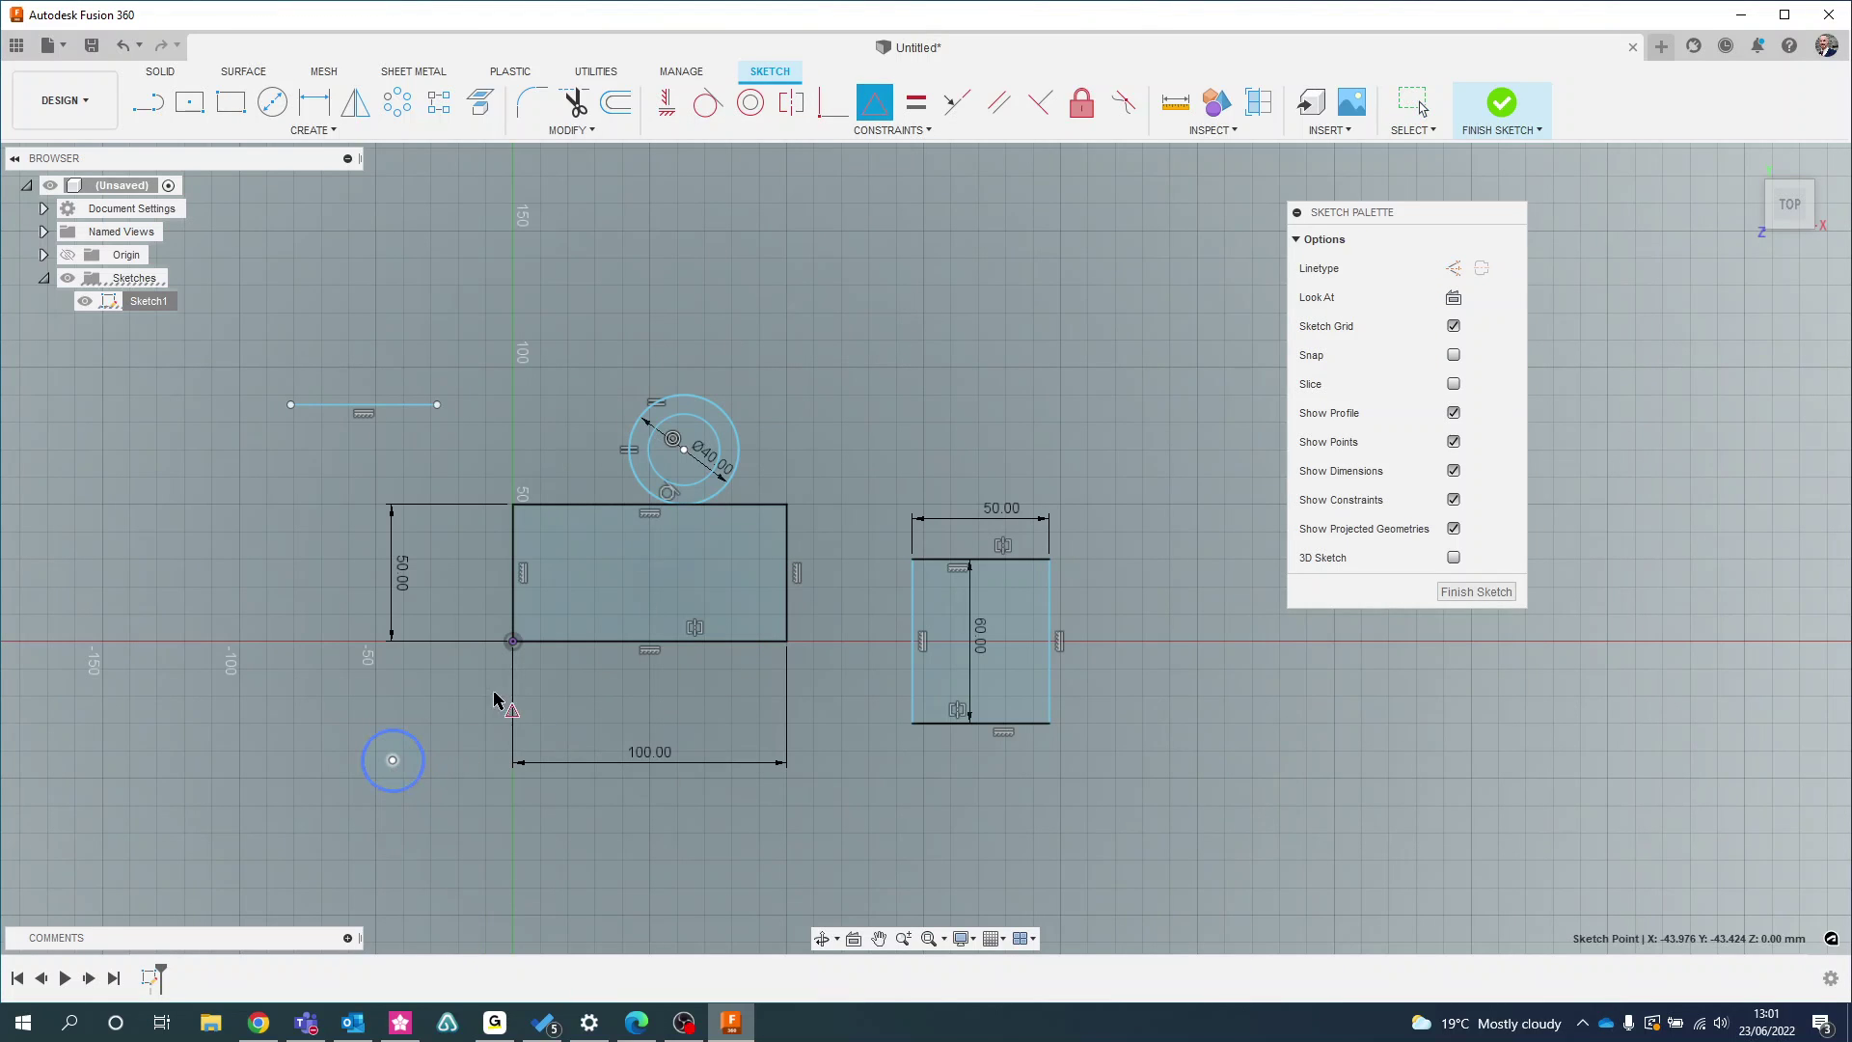
left_click(574, 641)
key("Escape")
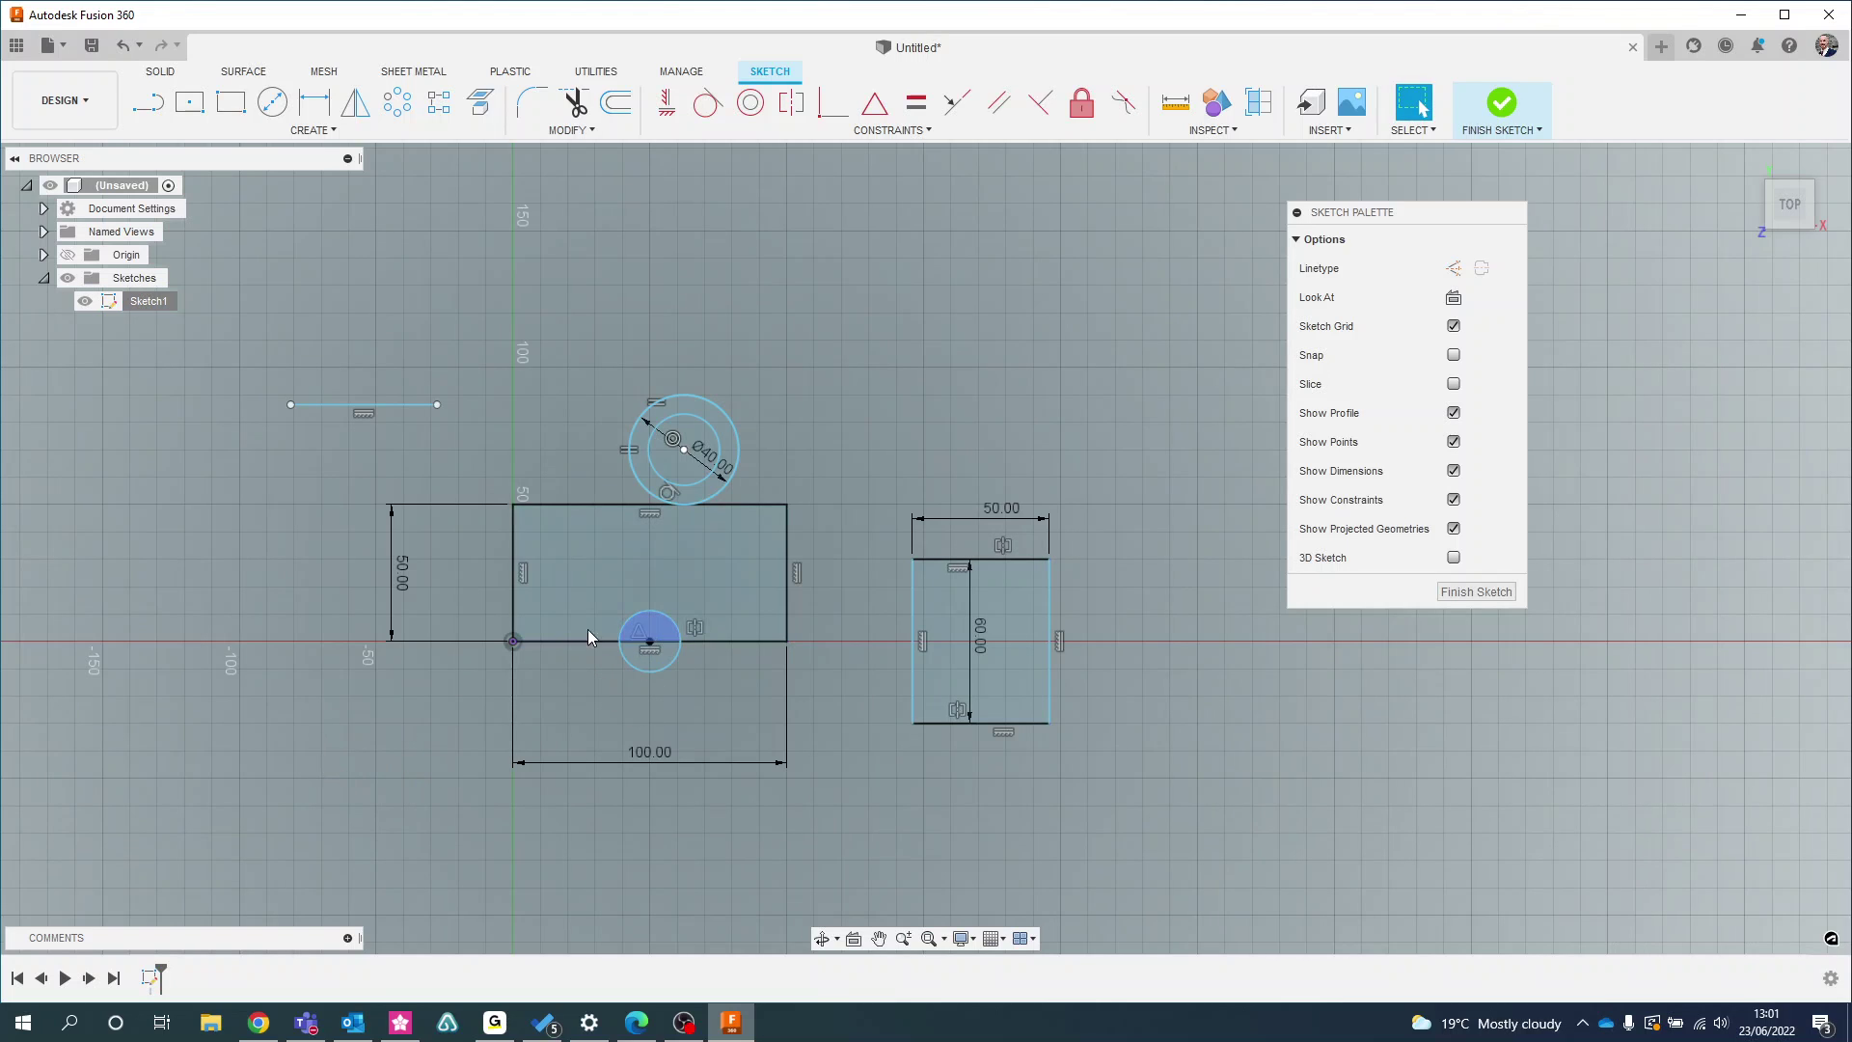
Set the first rectangle's width to 150 mm
double_click(652, 751)
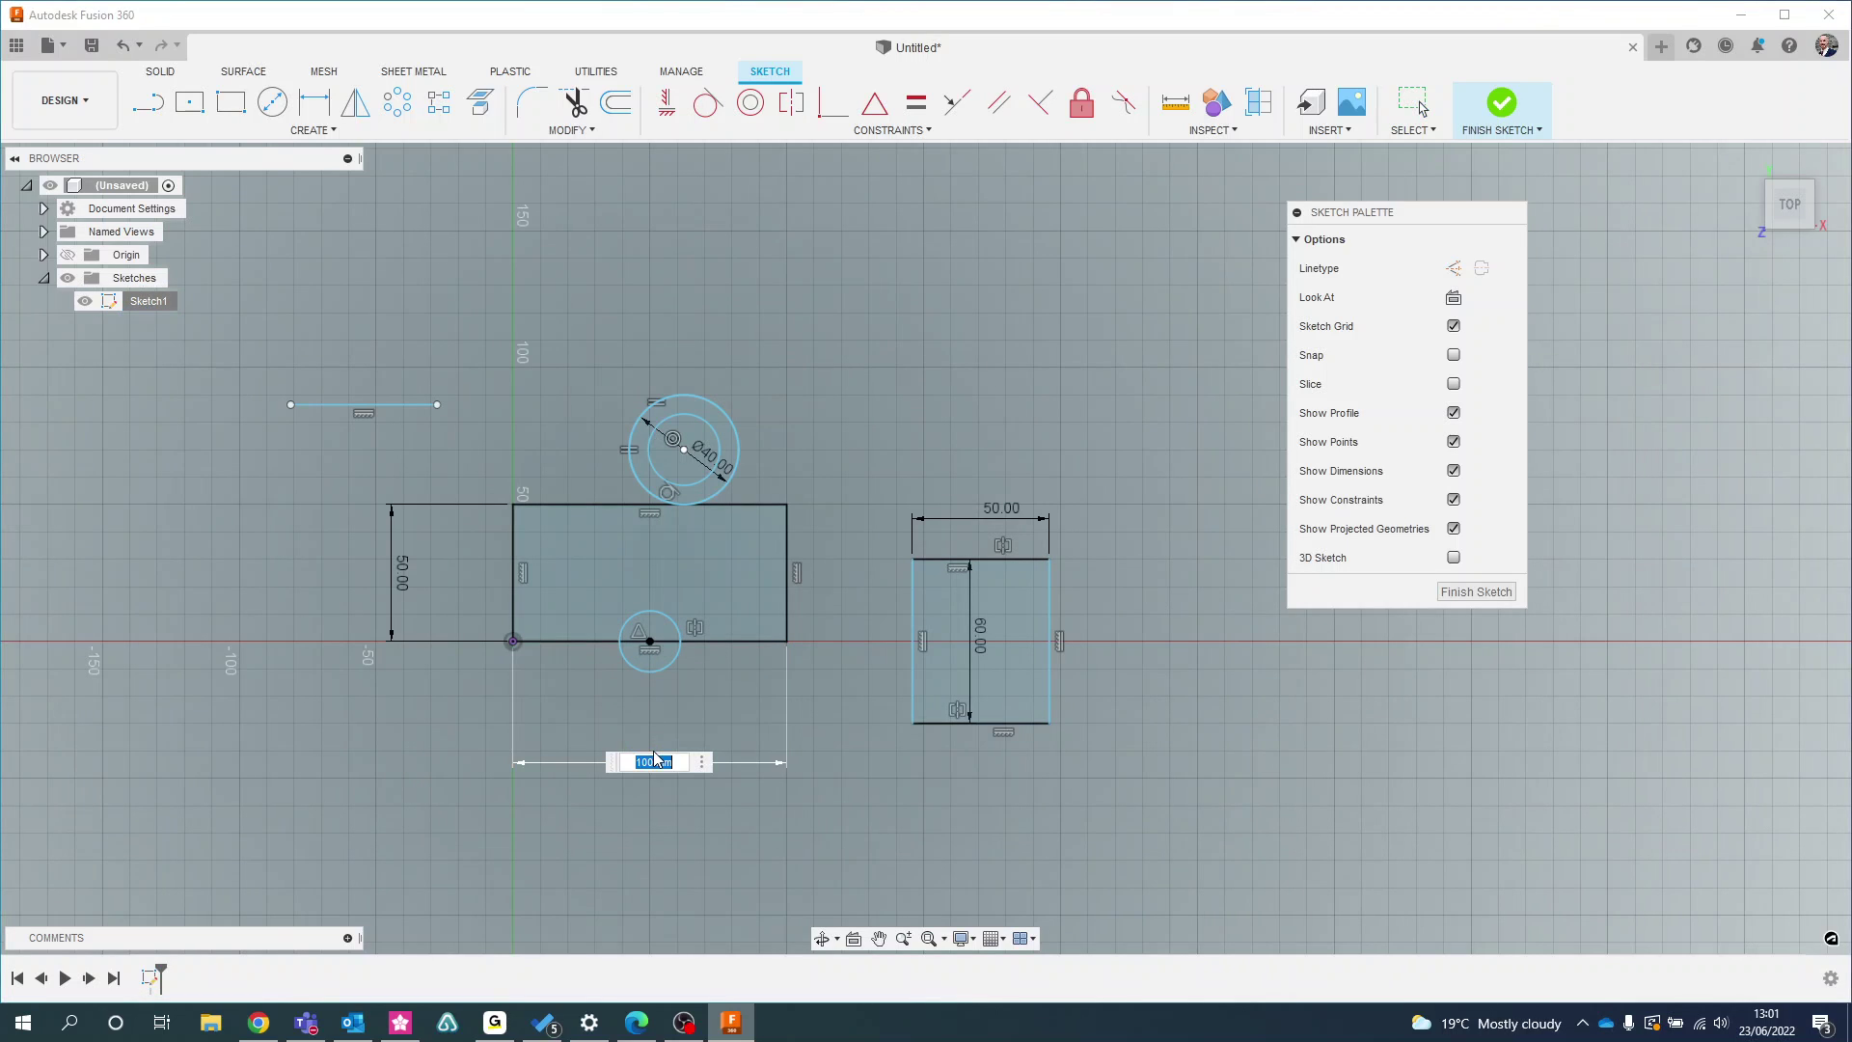
type("150")
key("Return")
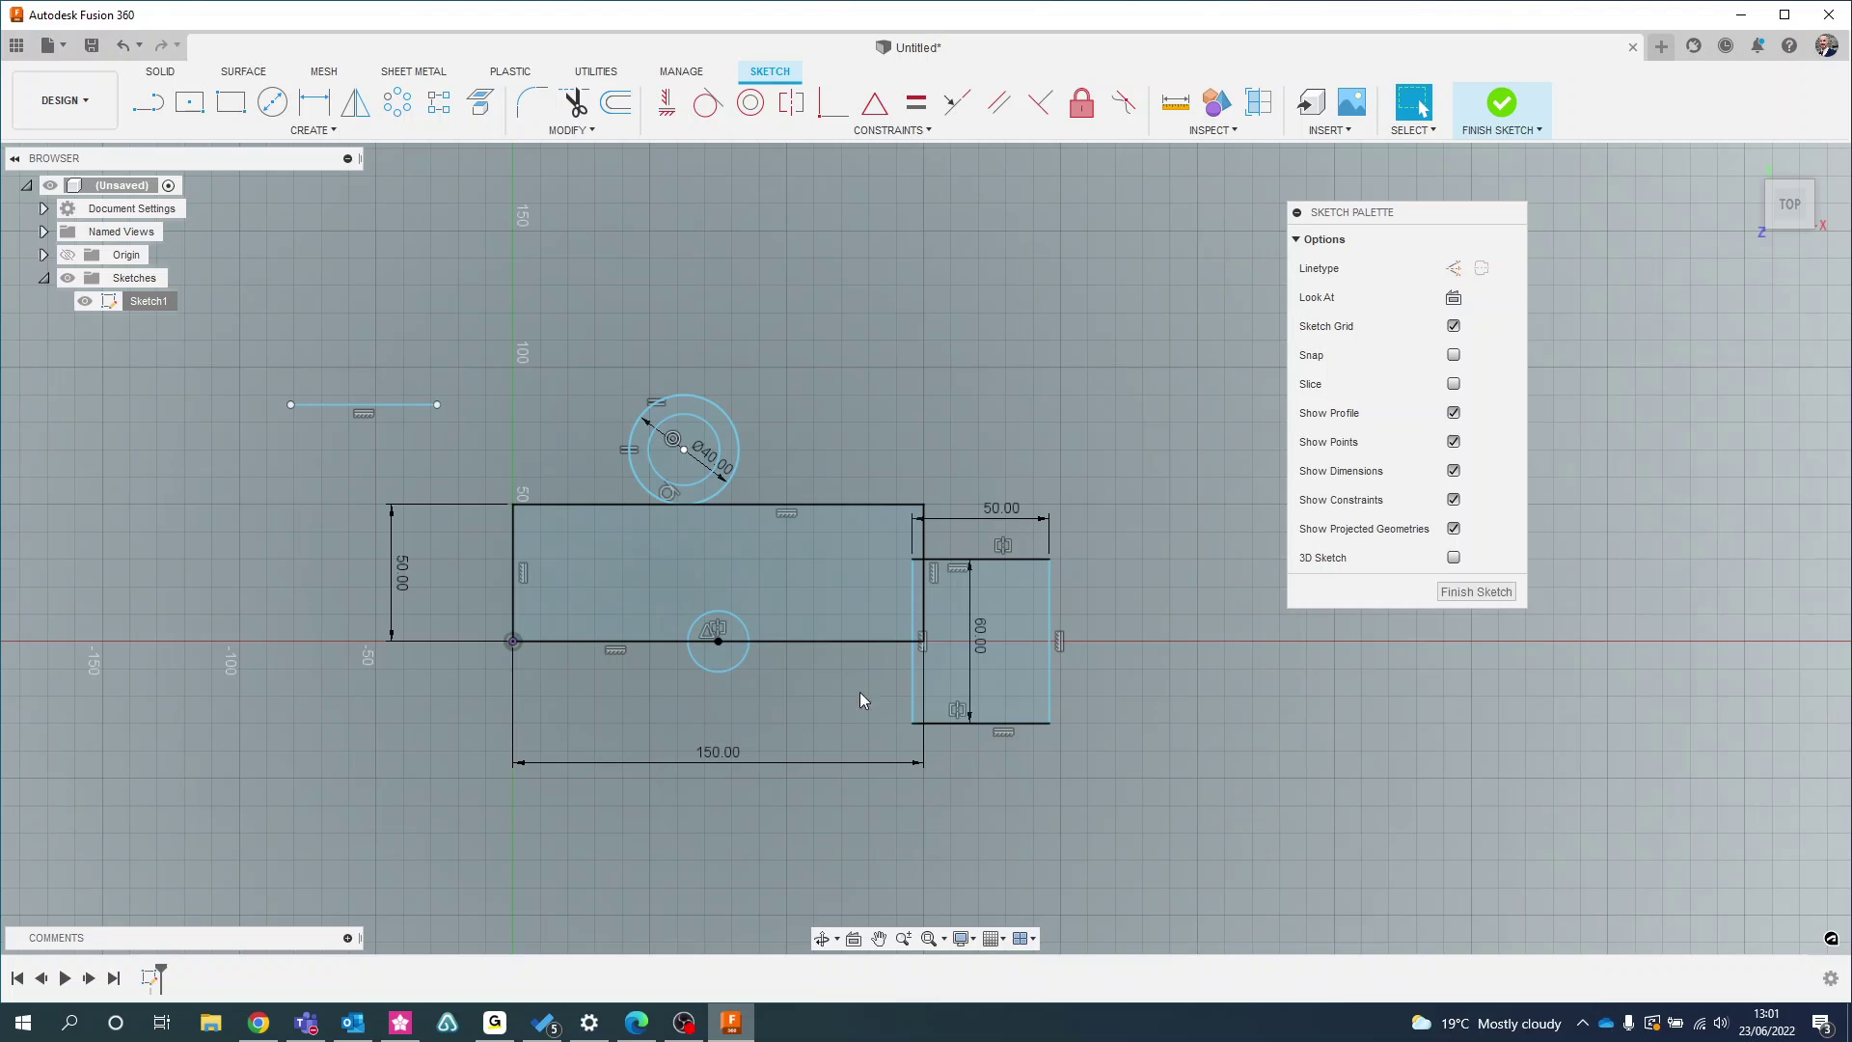
Set the first rectangle's width to 120 mm
double_click(726, 753)
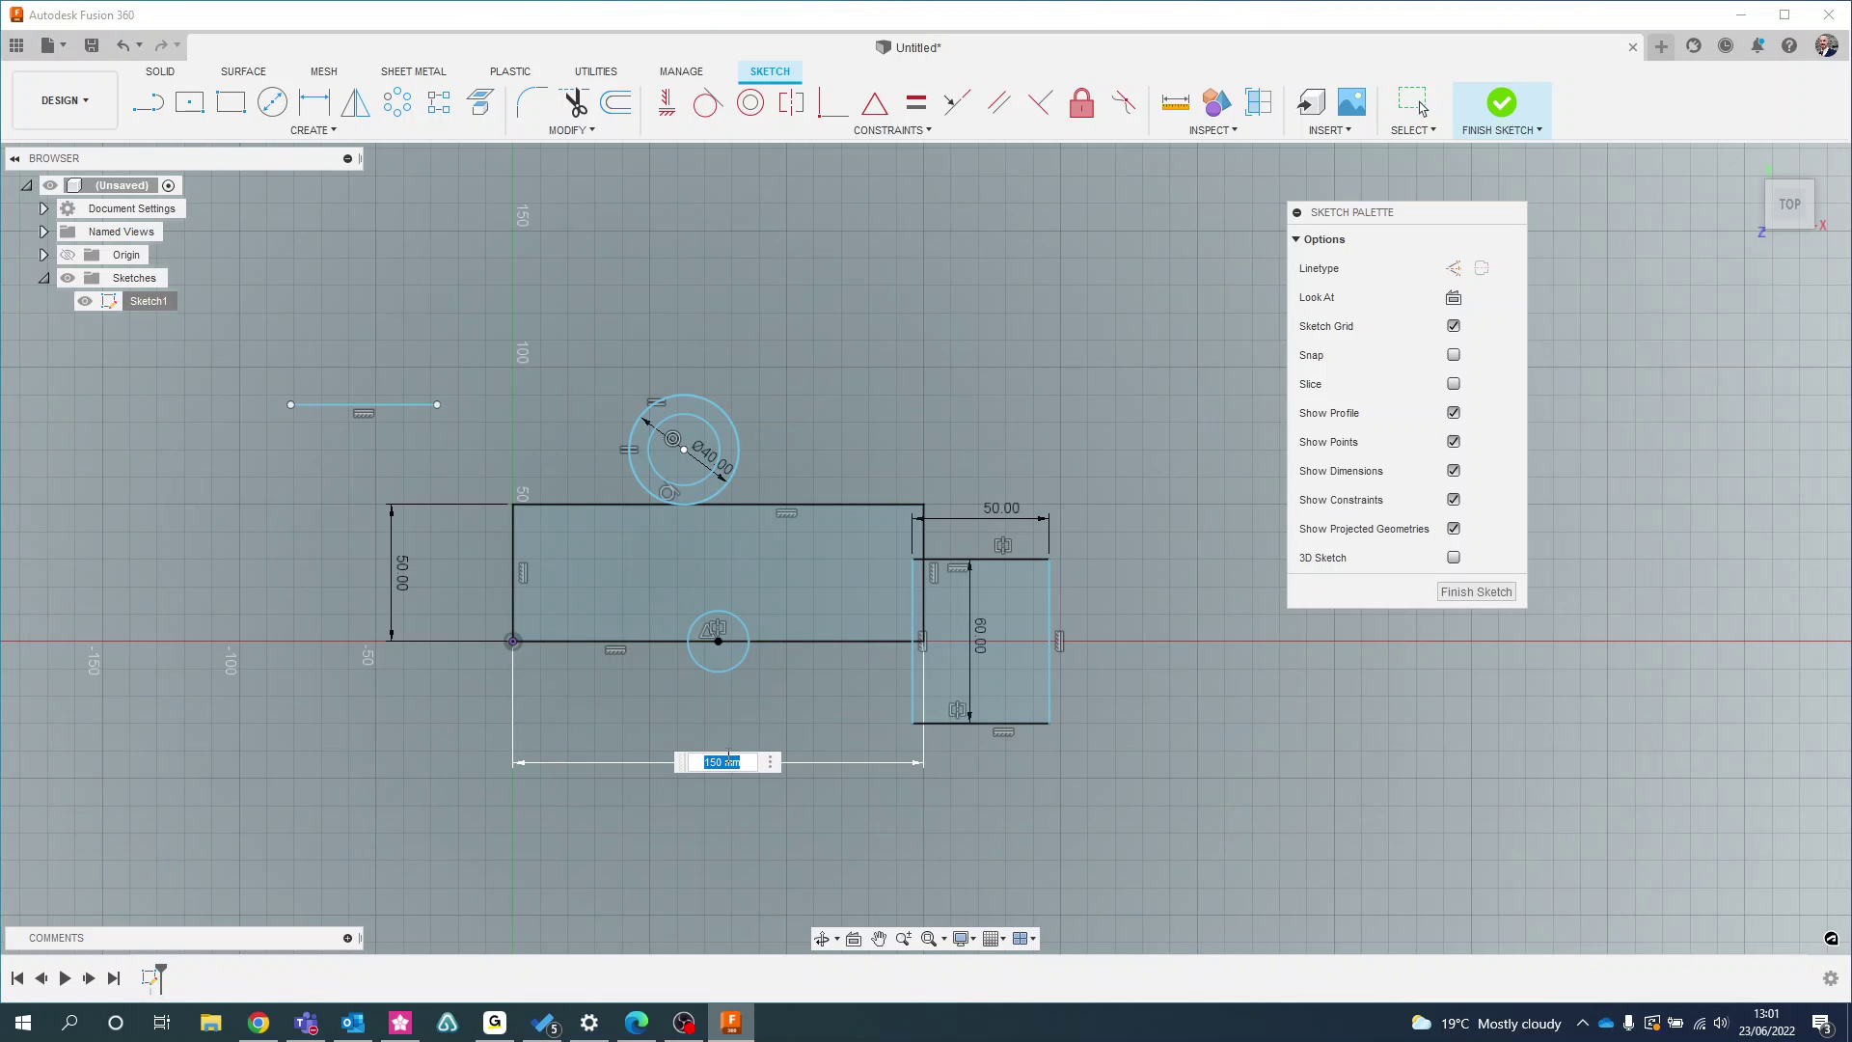
type("120")
key("Return")
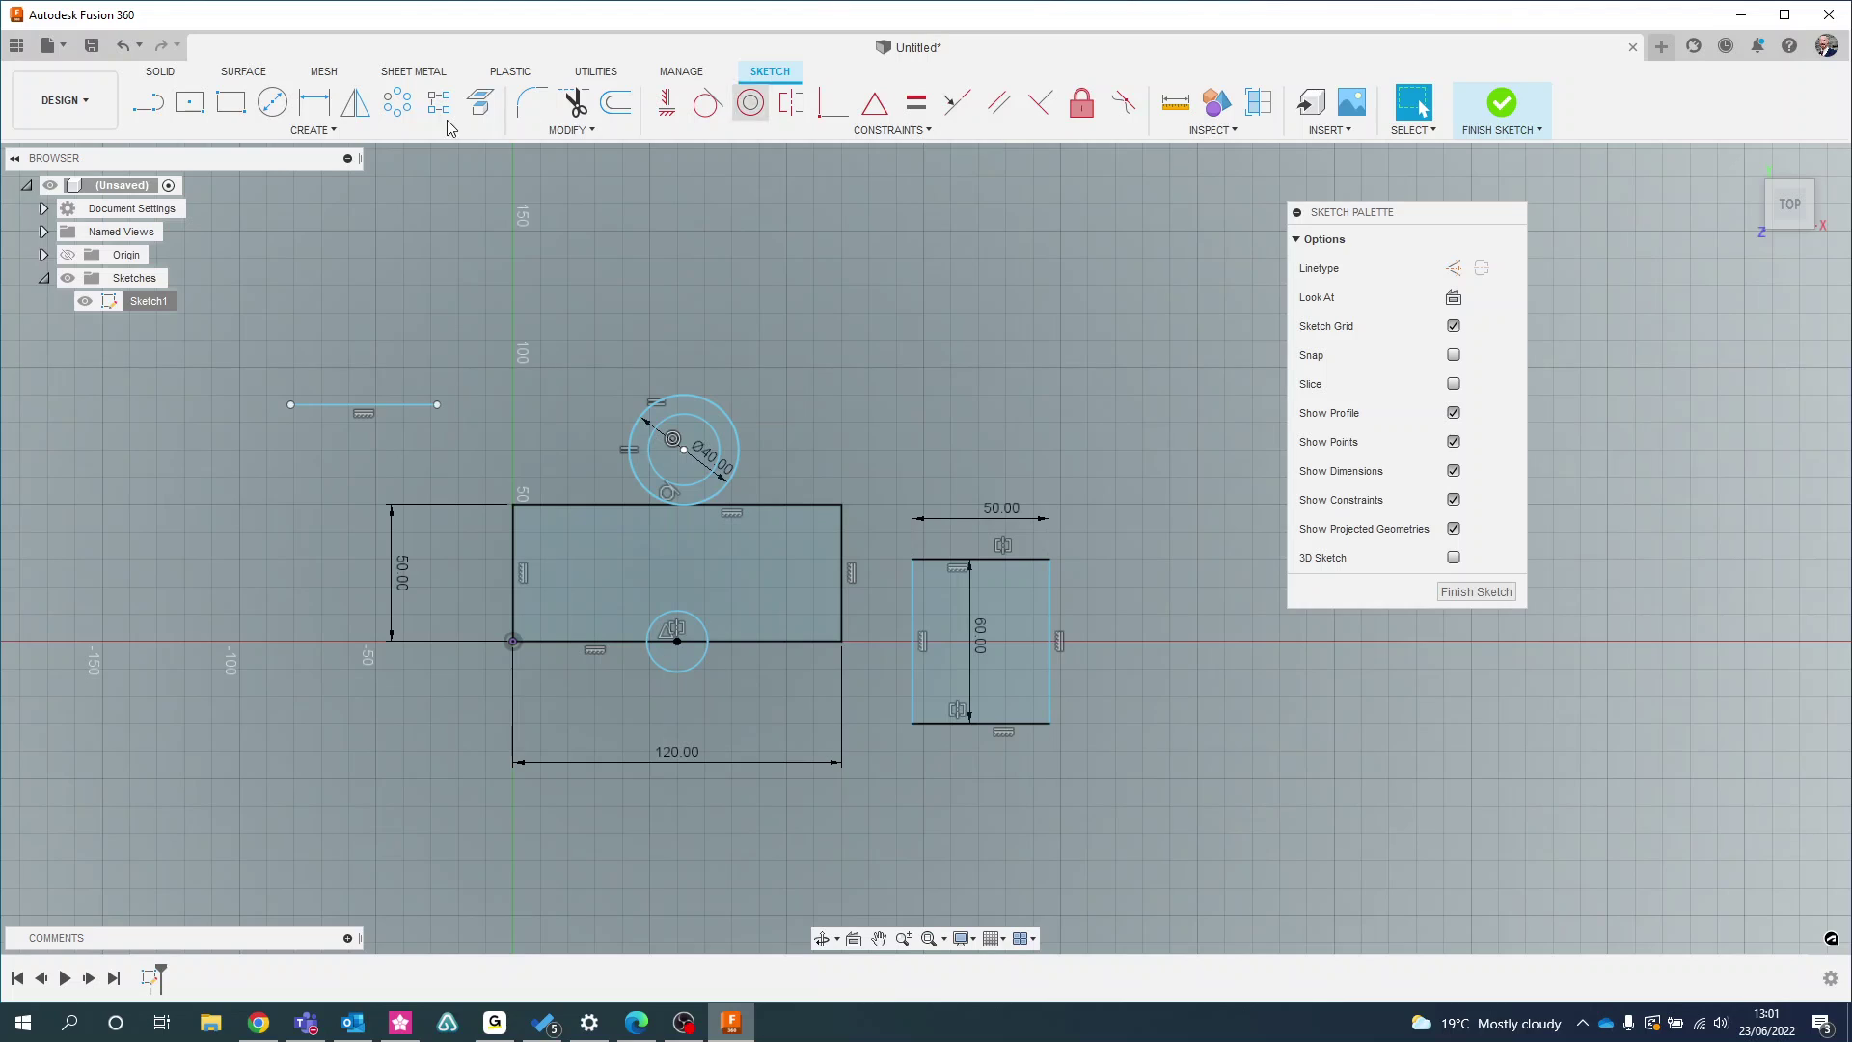
Draw a small rectangle above and to the right of the circles, and make its left edge collinear with the 120 mm rectangle's right edge
left_click(232, 103)
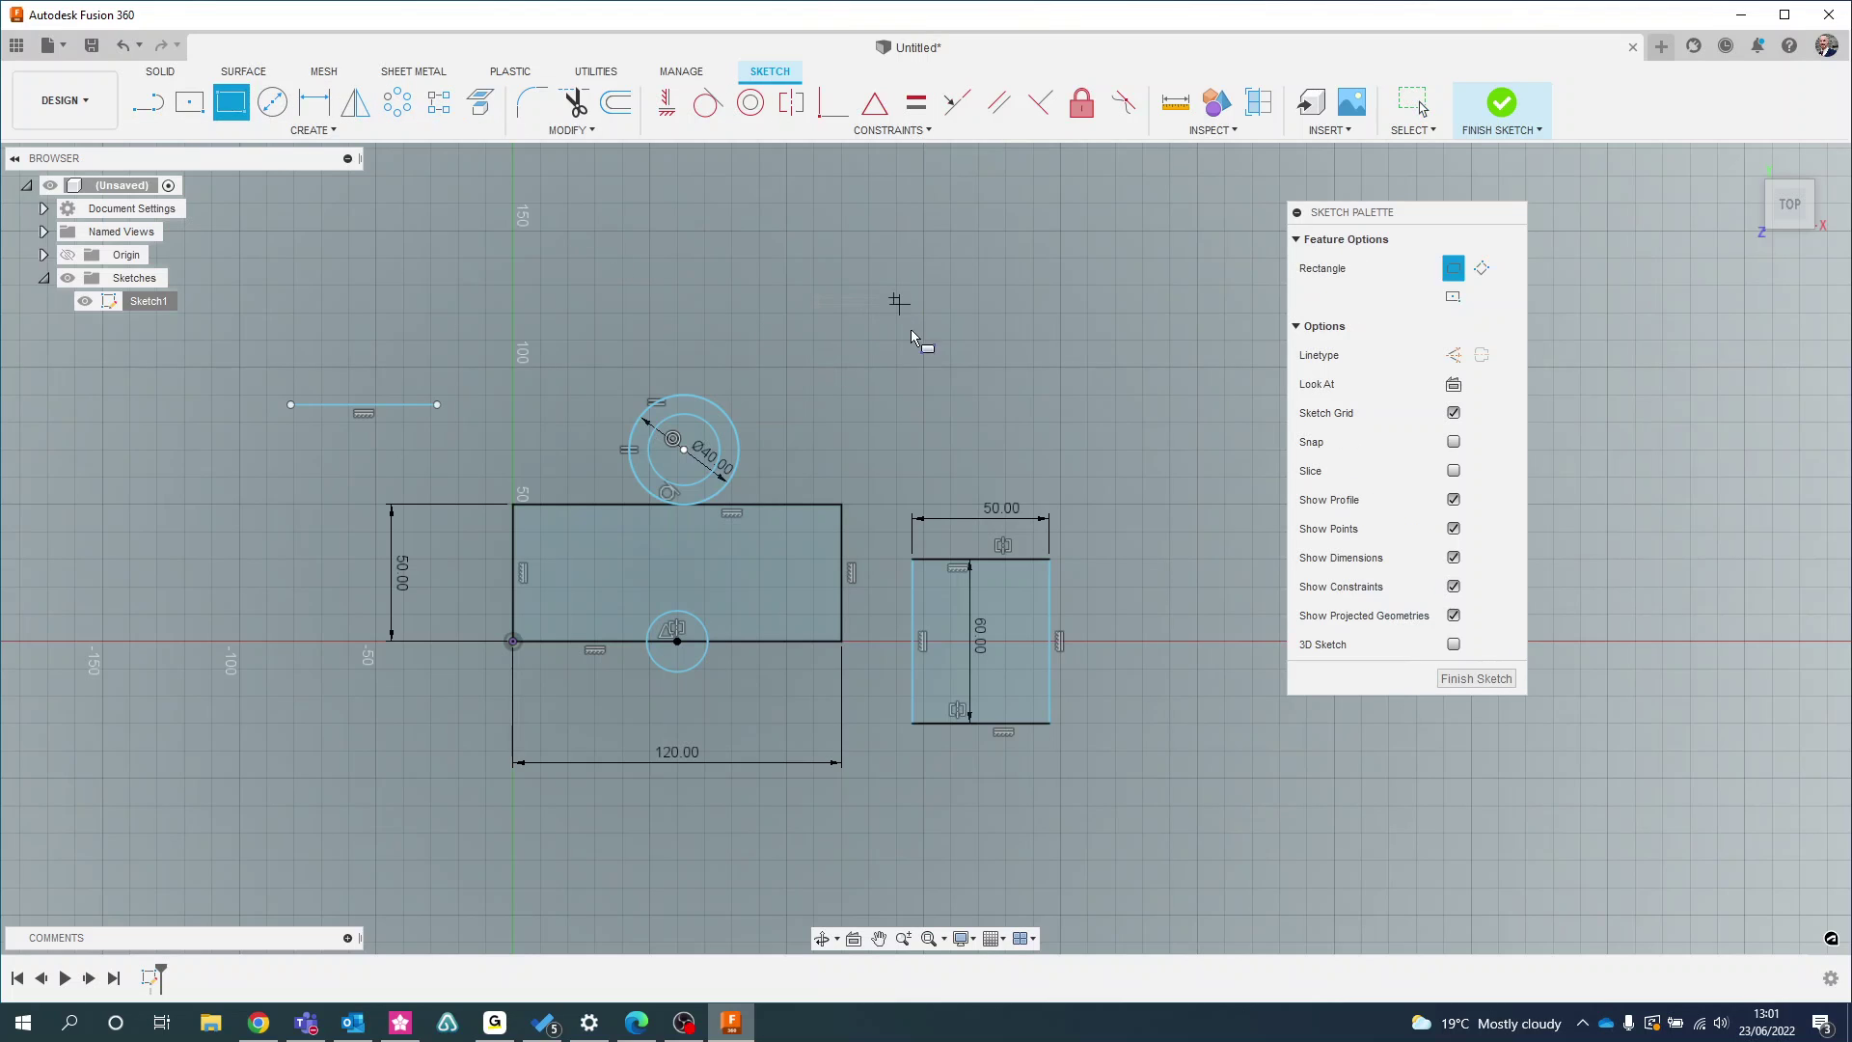
left_click(894, 297)
left_click(1014, 335)
left_click(956, 103)
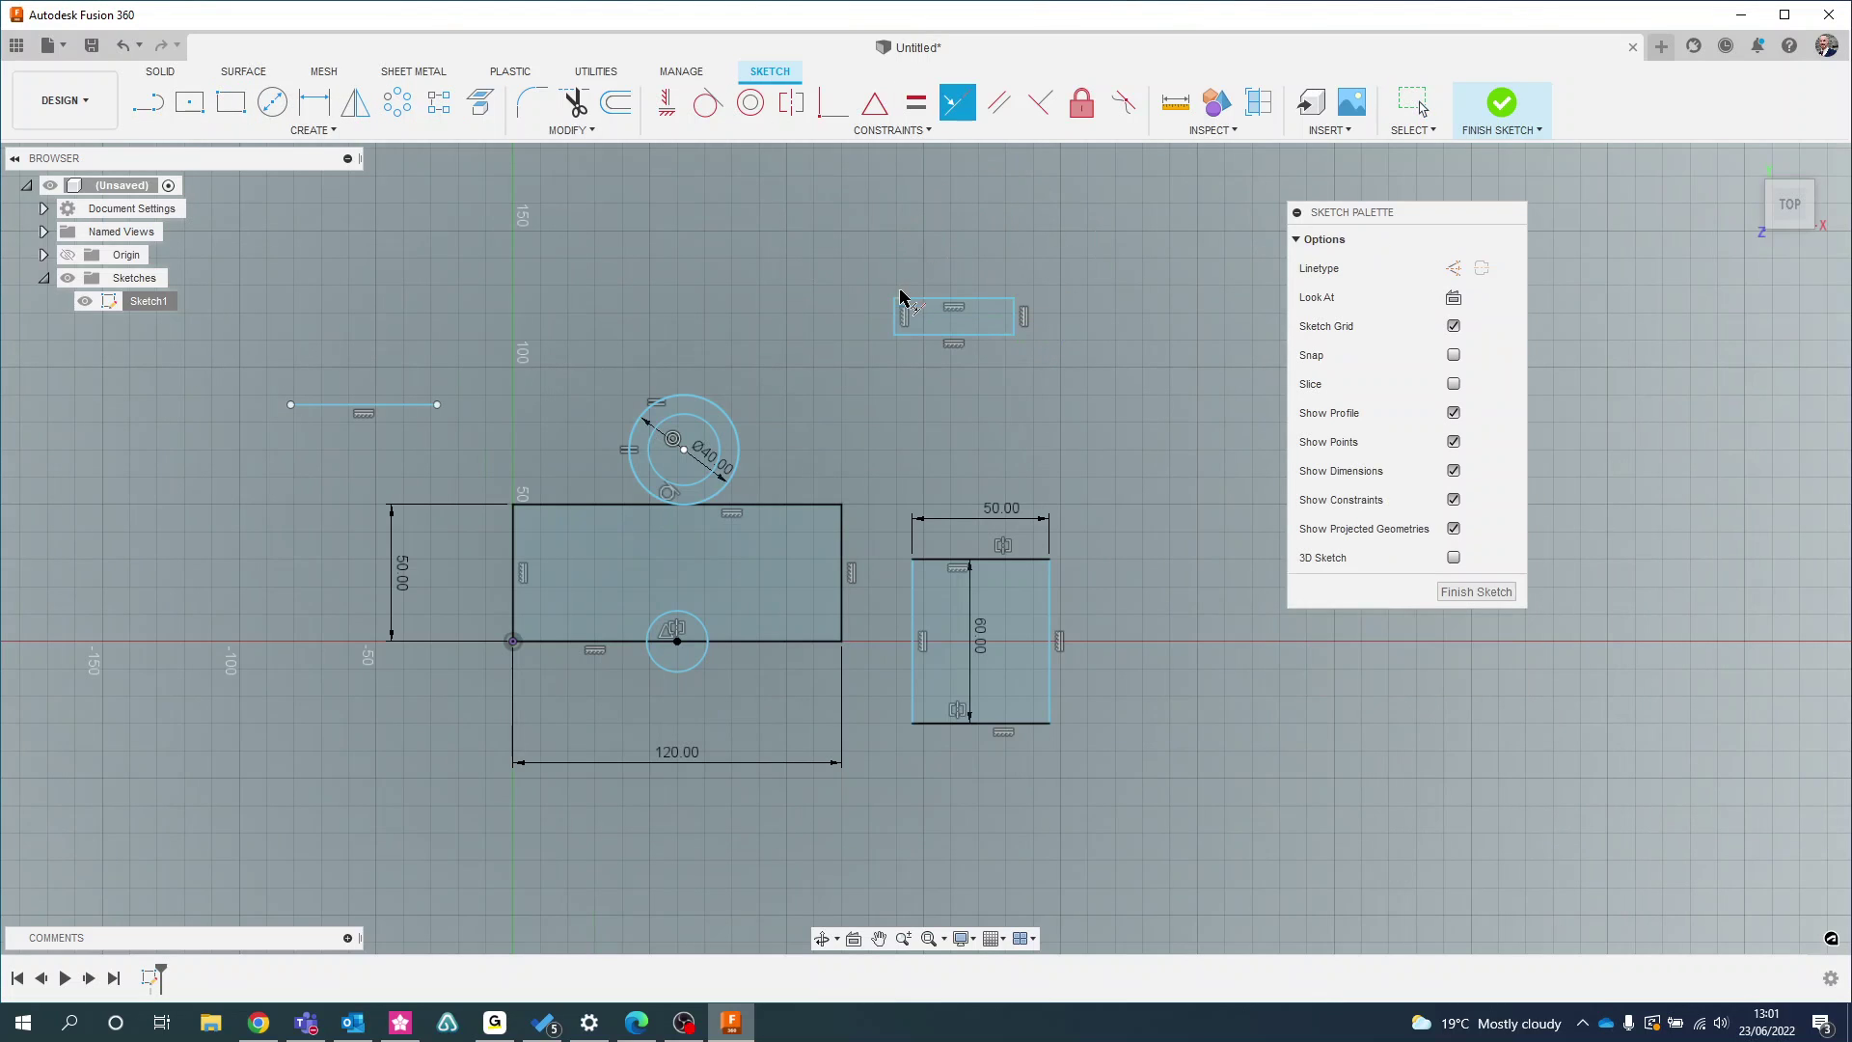
left_click(896, 321)
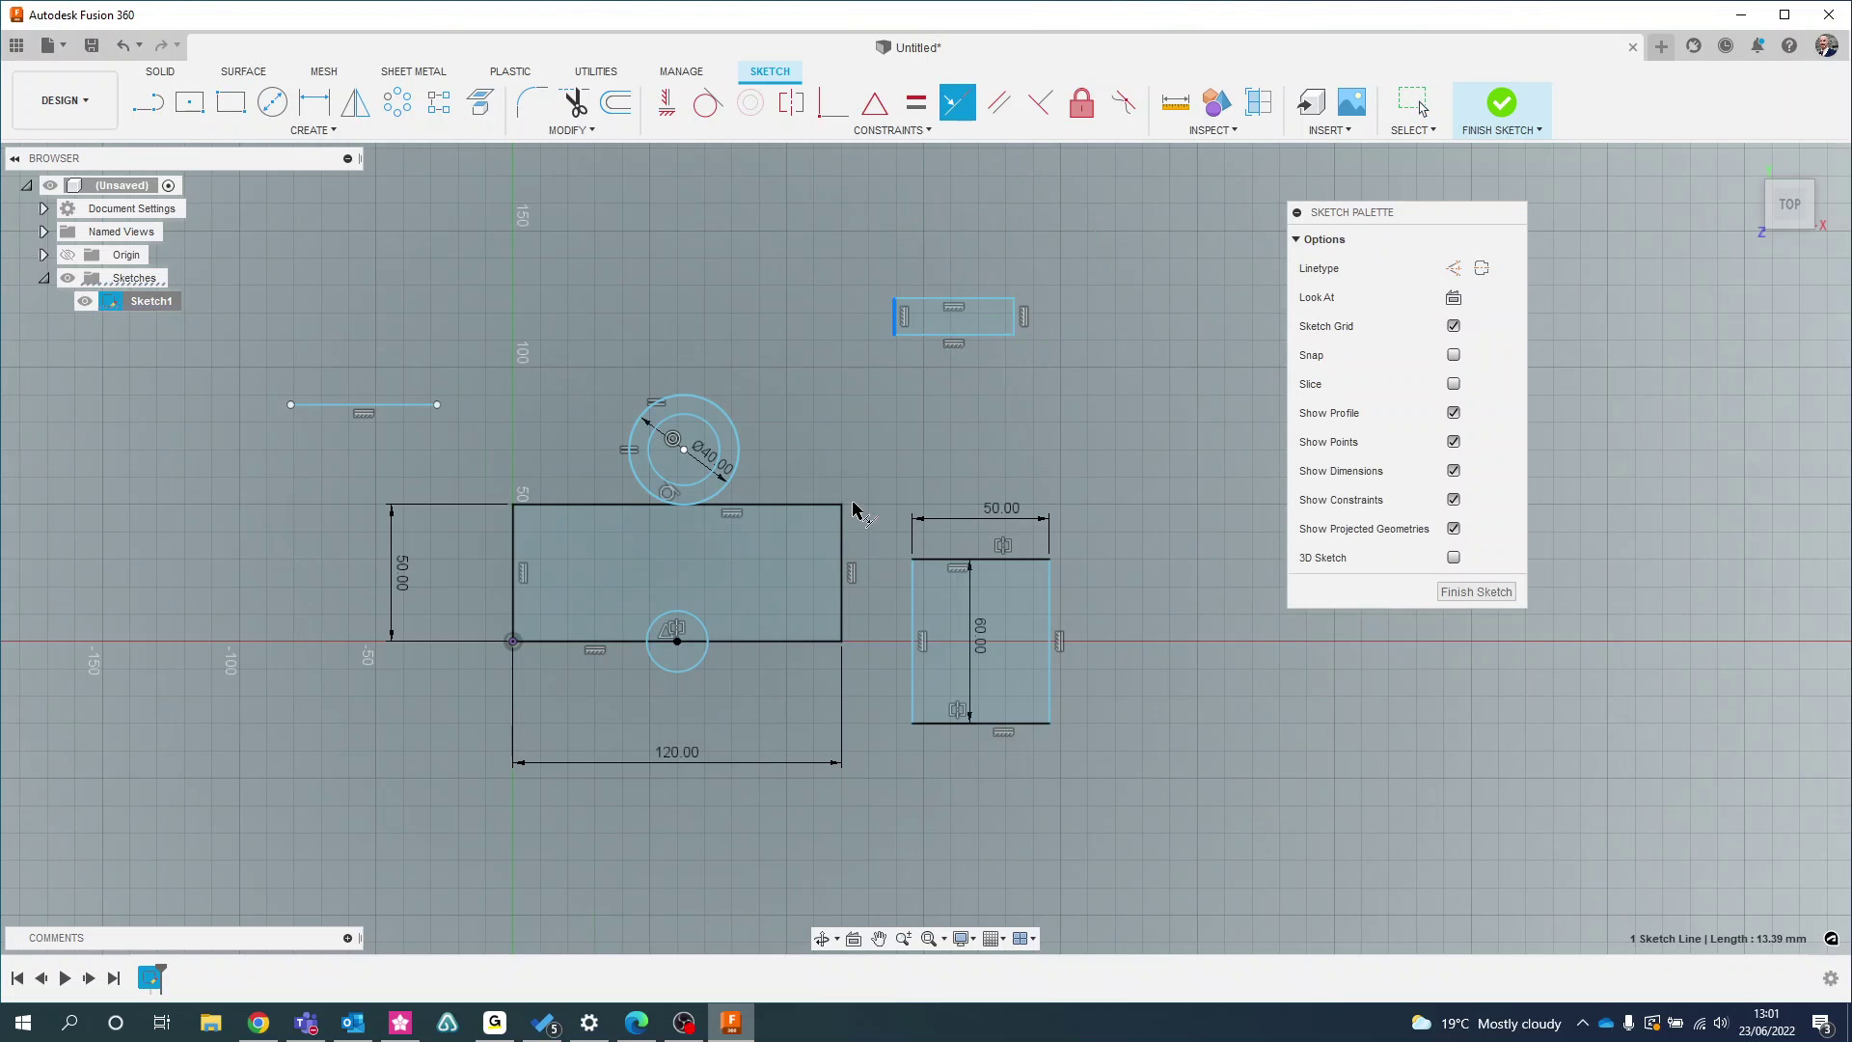
left_click(840, 555)
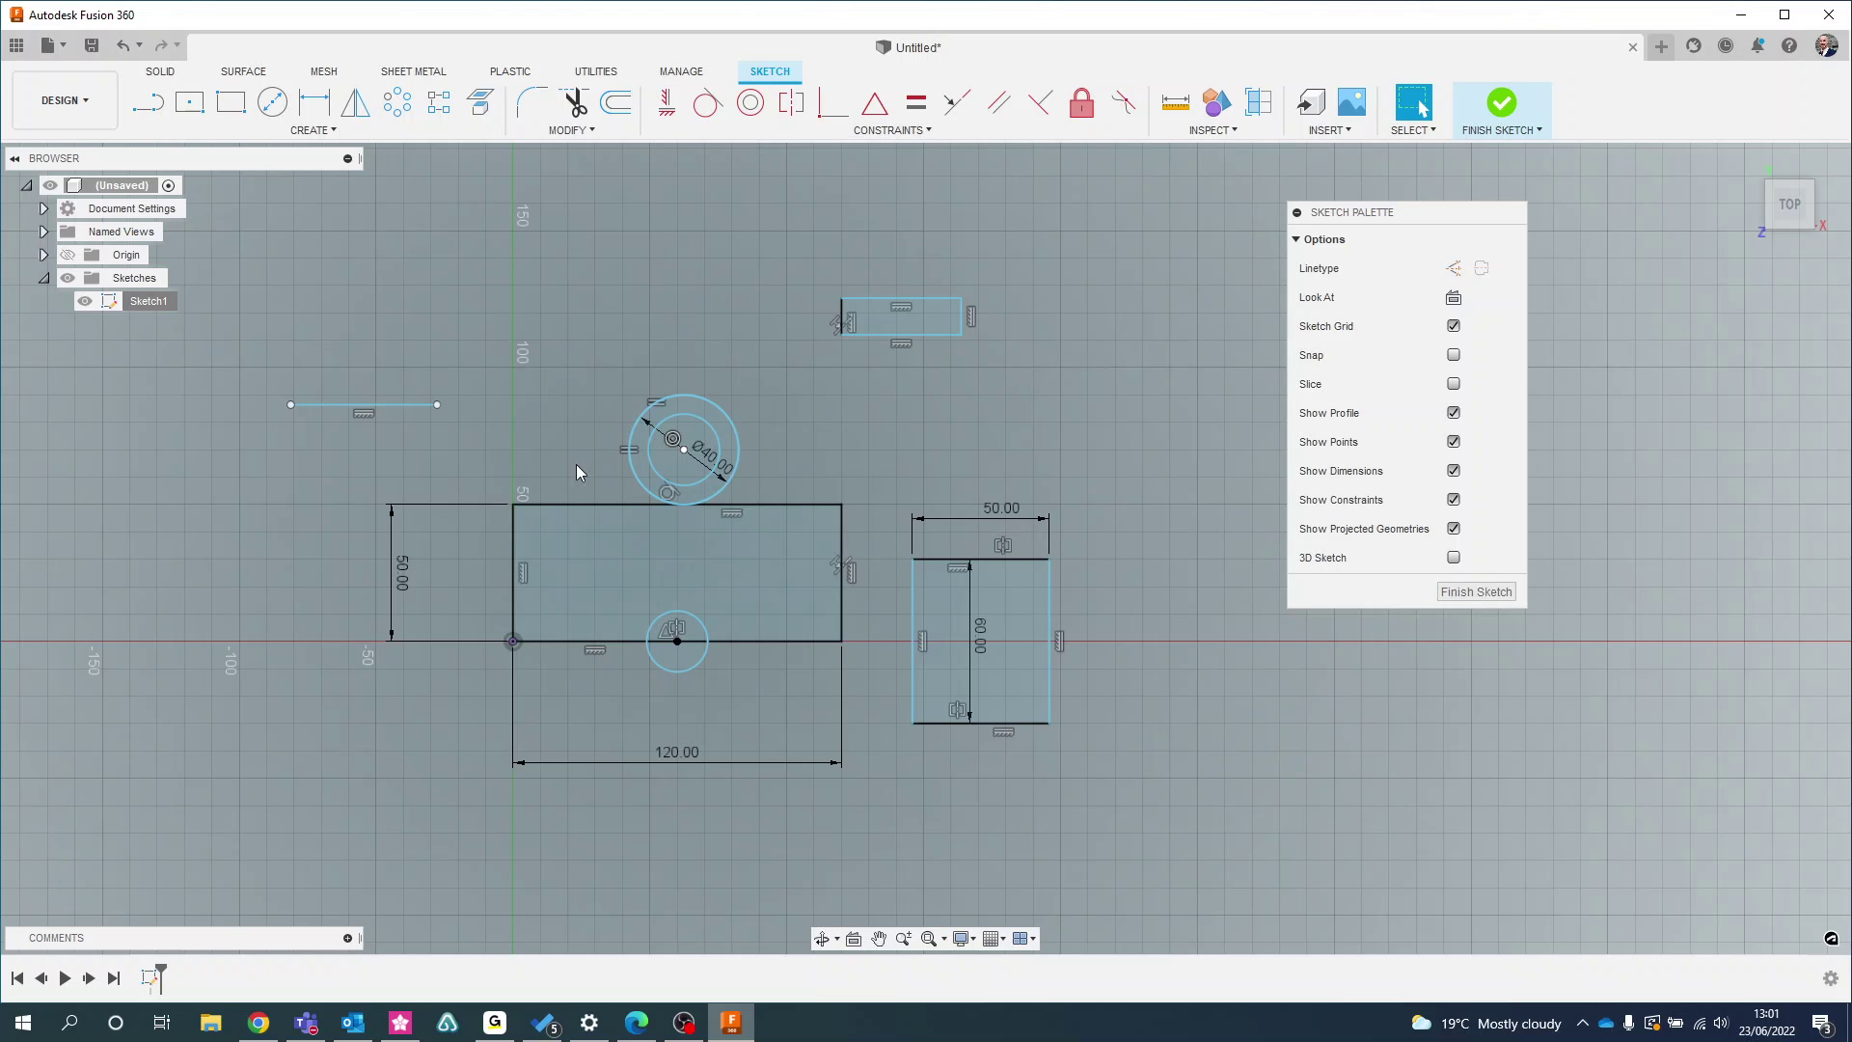
Slide the 50 by 60 mm rectangle slightly closer to the 120 mm rectangle, and select the latter's upper edge
scroll(762, 459, "down", 2)
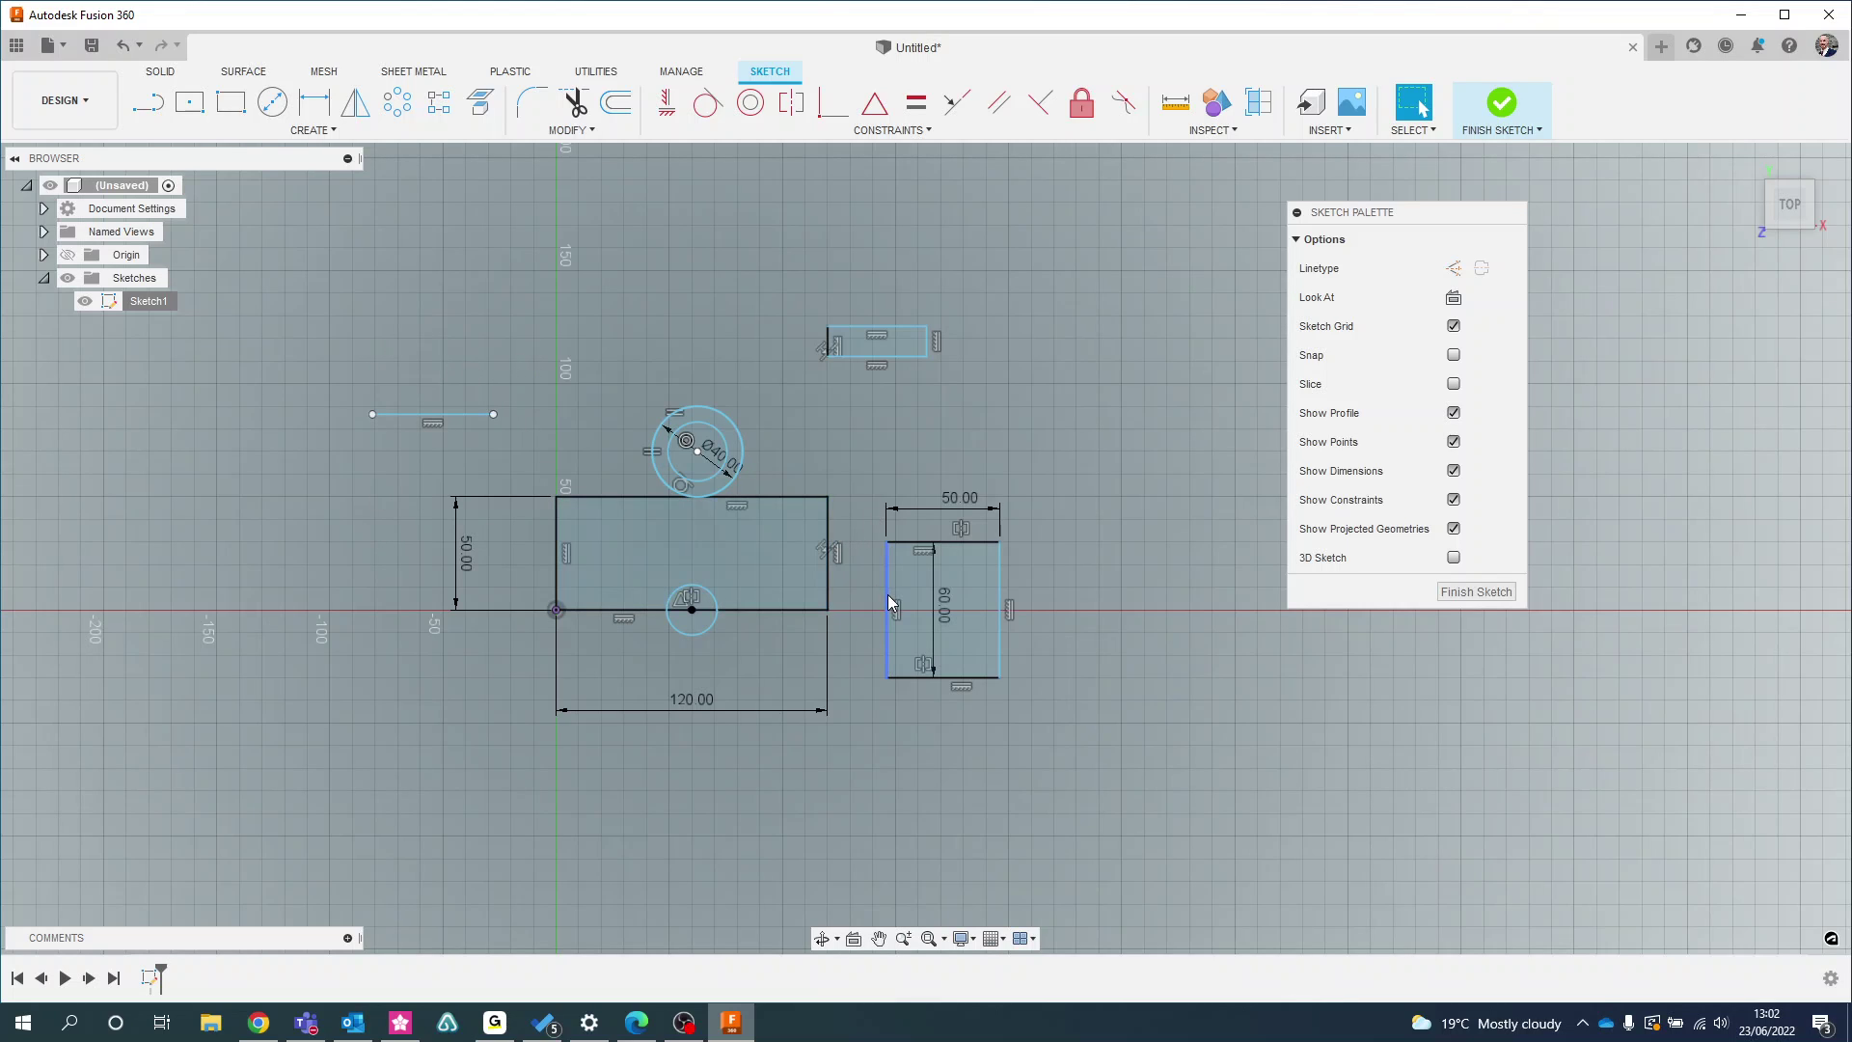
left_click_drag(887, 594, 874, 594)
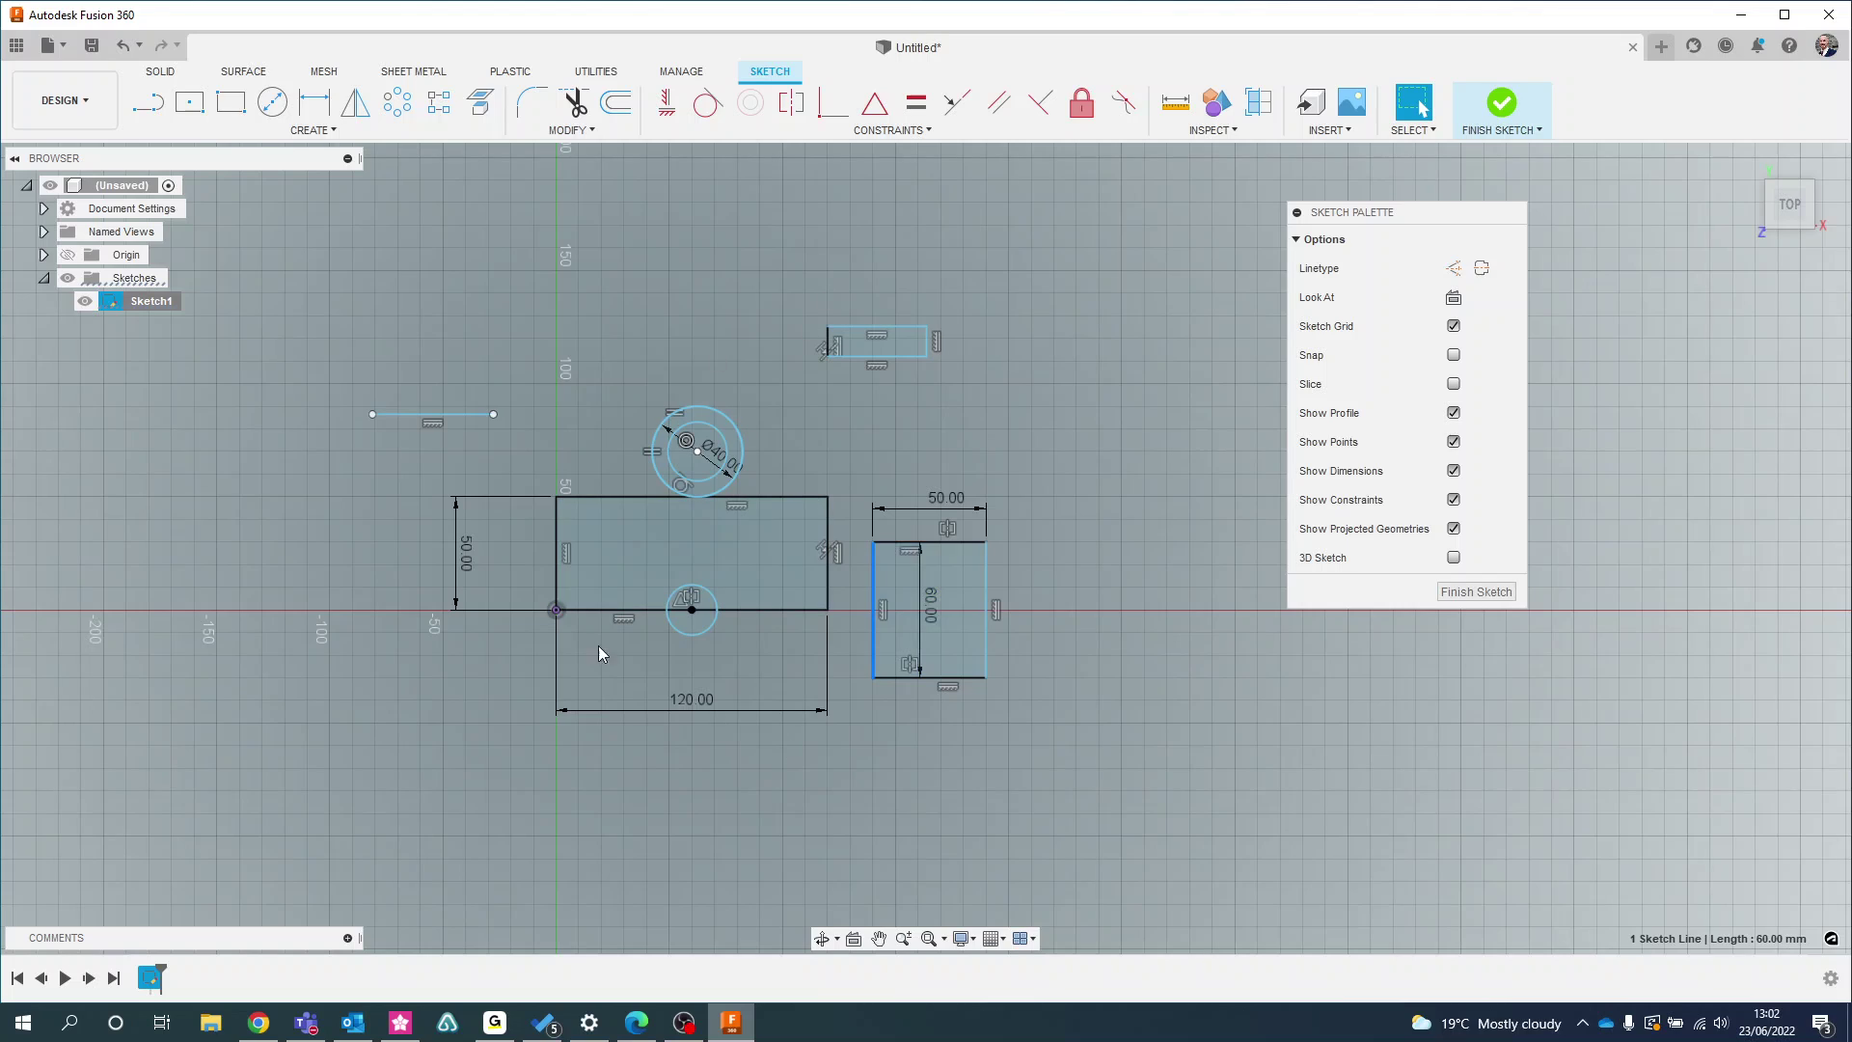
left_click(593, 495)
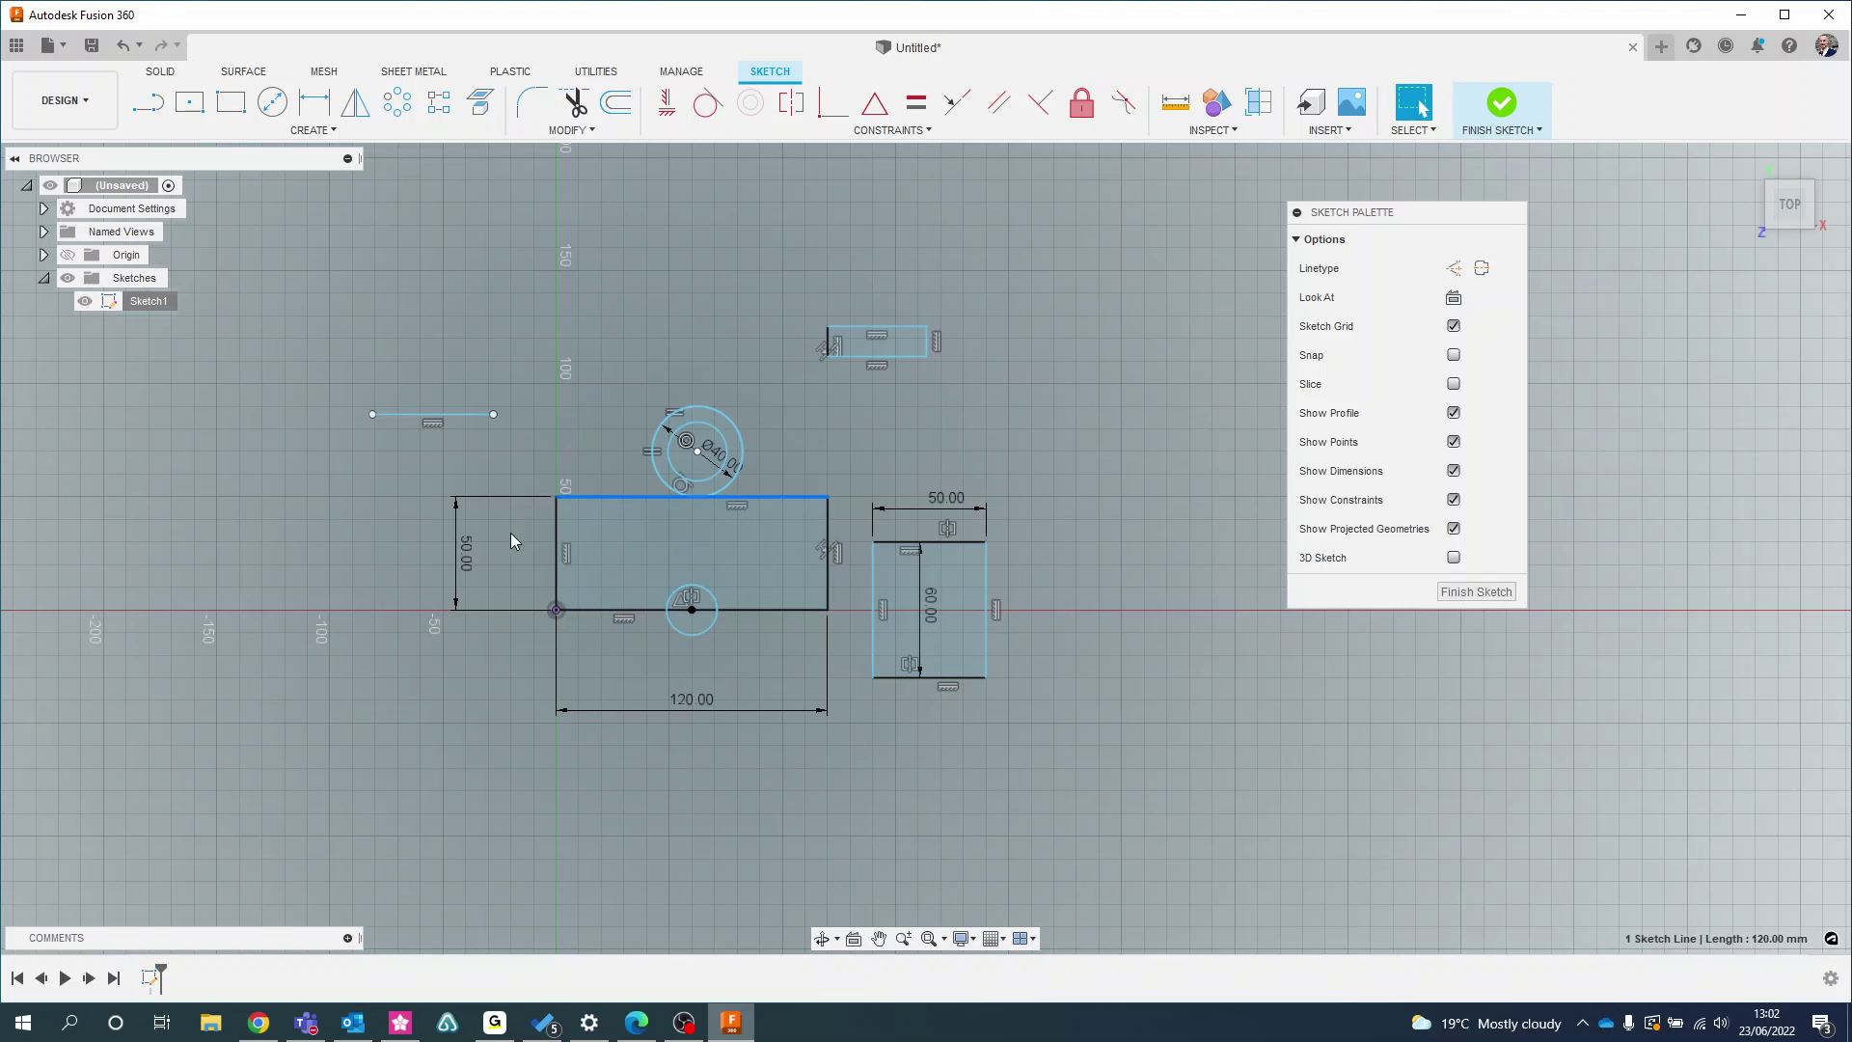